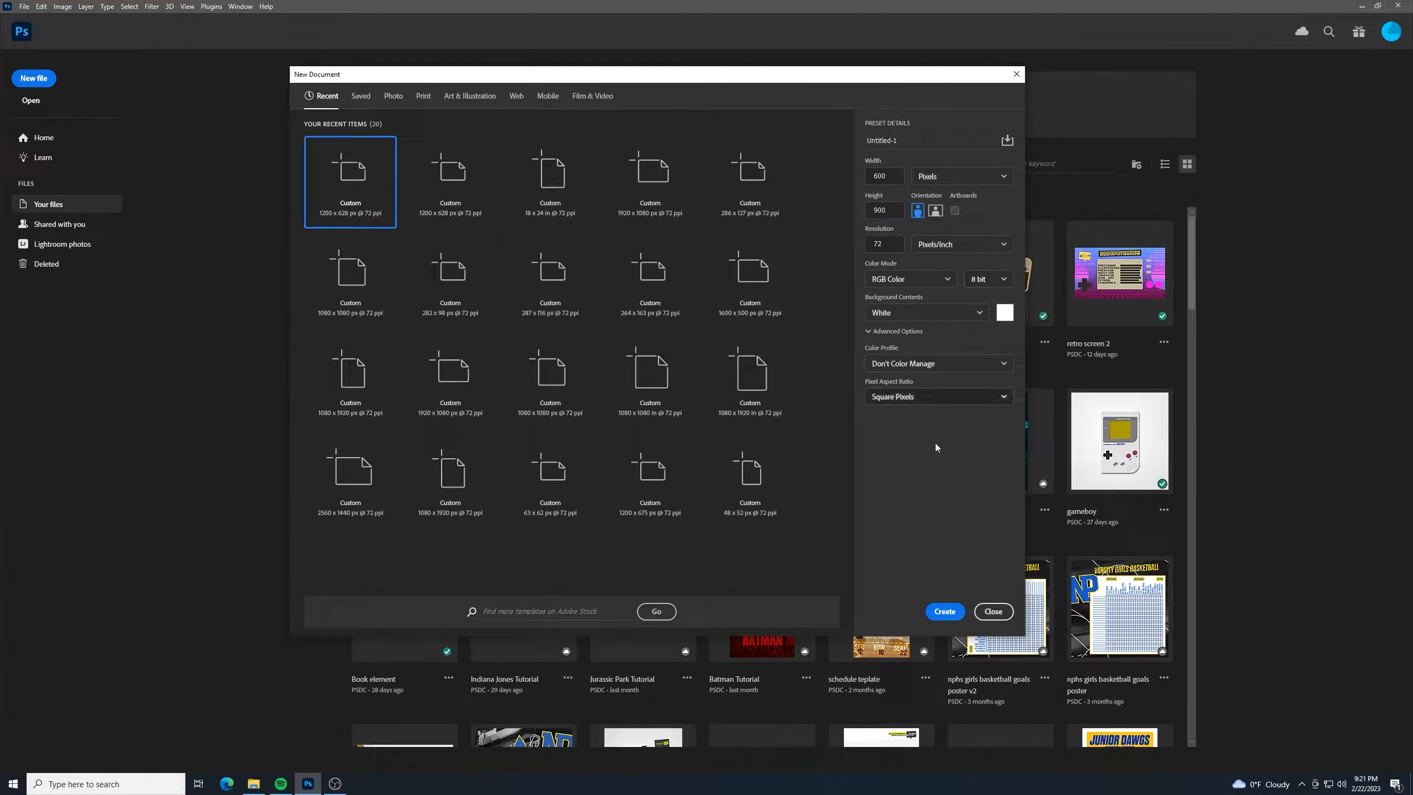
Create a 600 x 900 pixel portrait document and place the Batman photo from the images folder into it.
{"action": "left_click", "coordinate": [953, 610]}
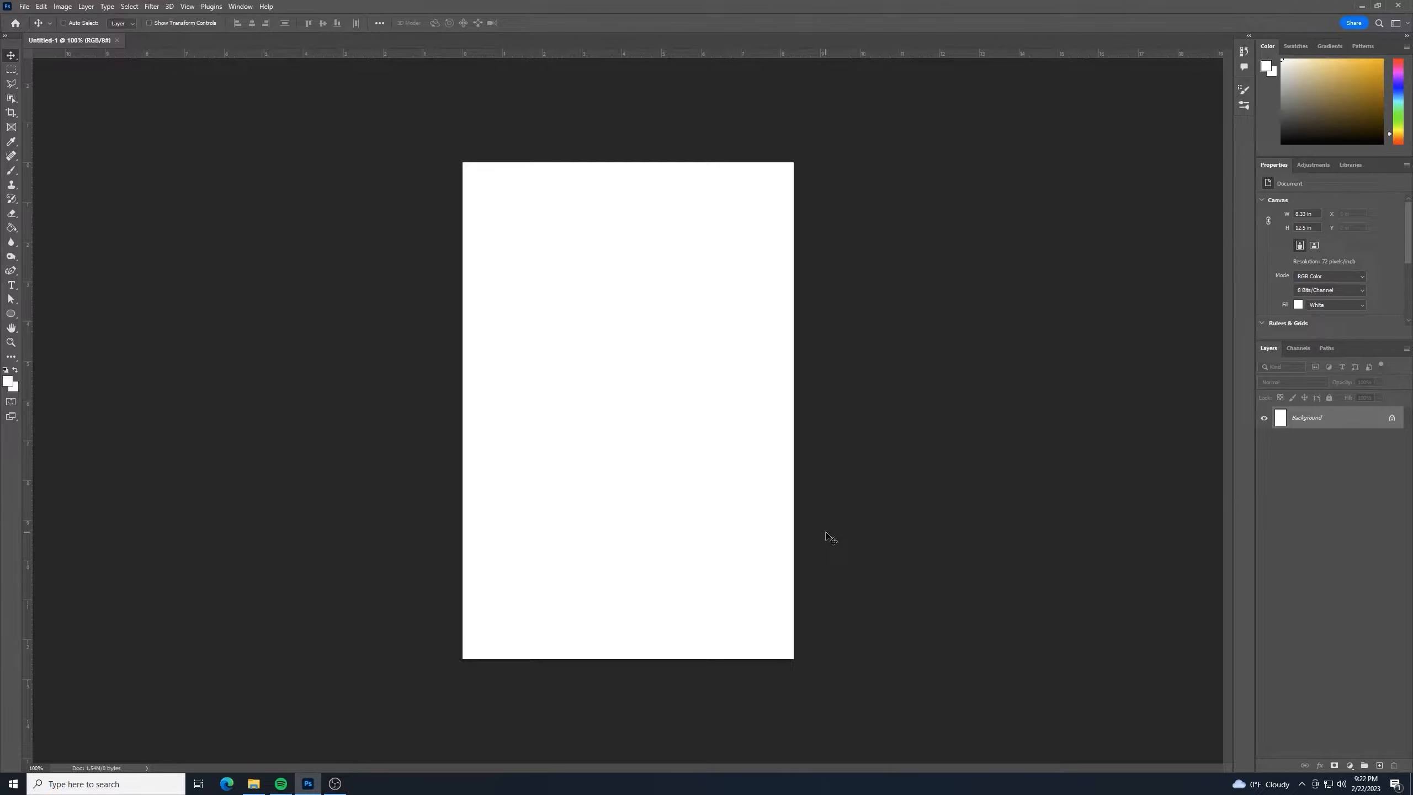
{"action": "left_click", "coordinate": [253, 784]}
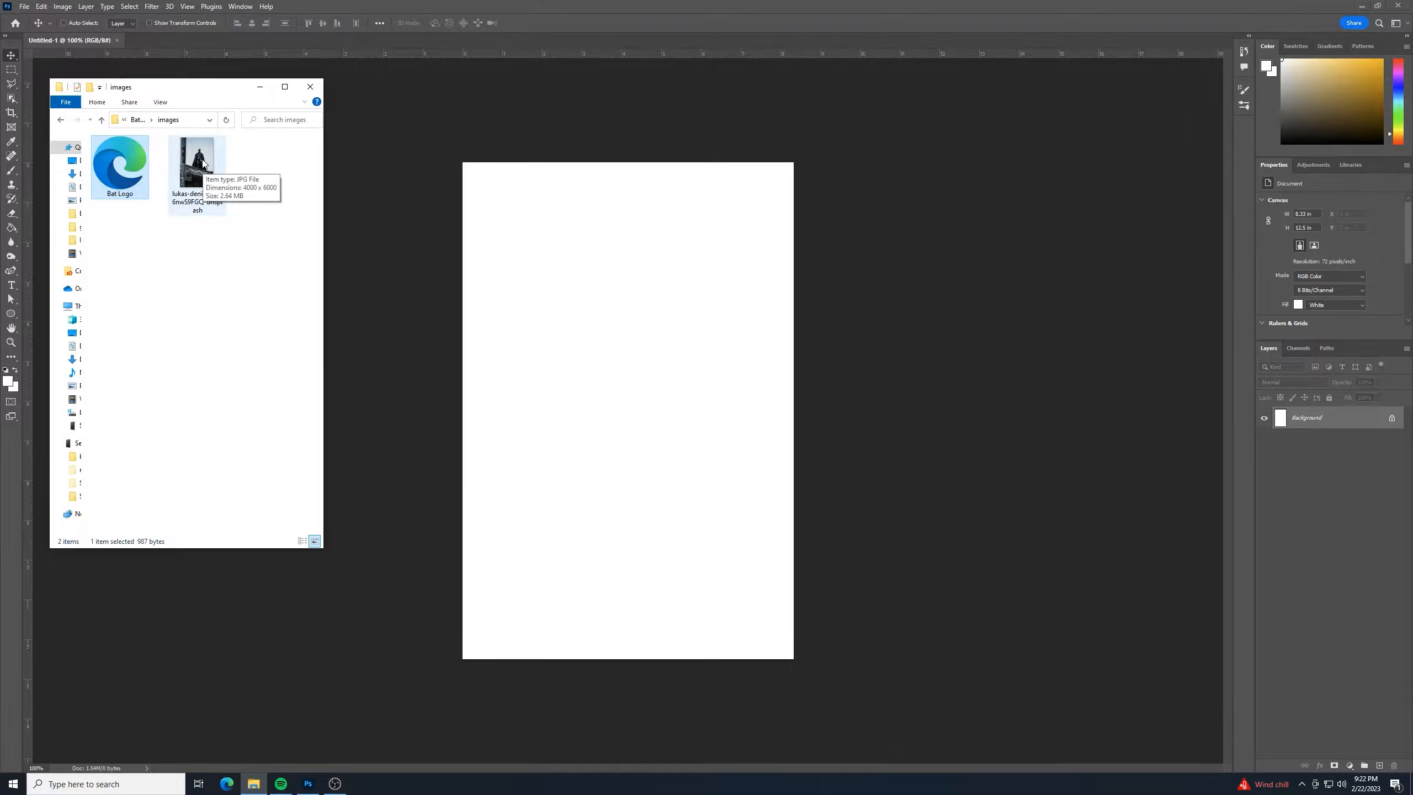
{"action": "left_click_drag", "start_coordinate": [204, 162], "coordinate": [638, 376]}
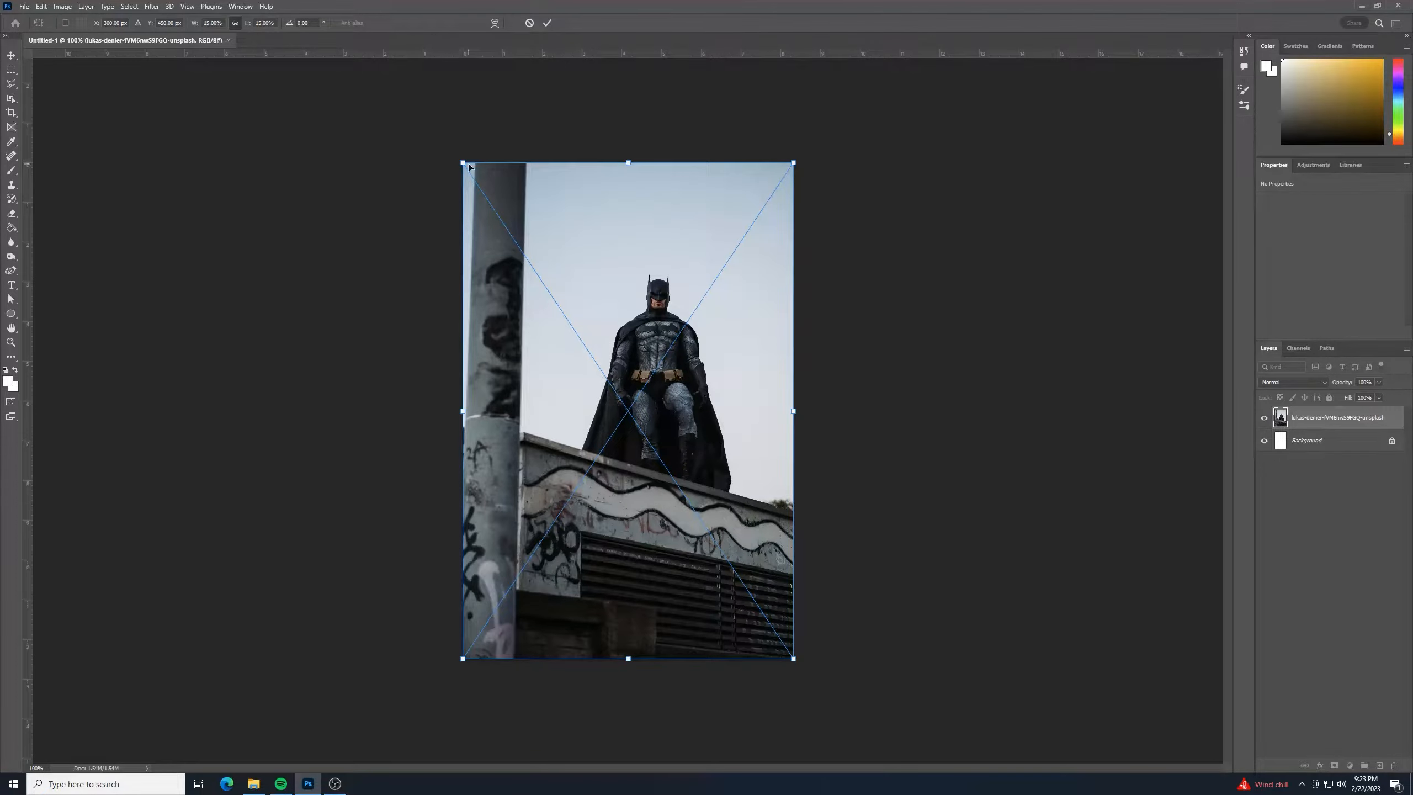
Enlarge the placed photo to about 20% and shift it so Batman stands centred in the lower canvas, and rename its layer Batman.
{"action": "left_click_drag", "start_coordinate": [464, 163], "coordinate": [413, 87]}
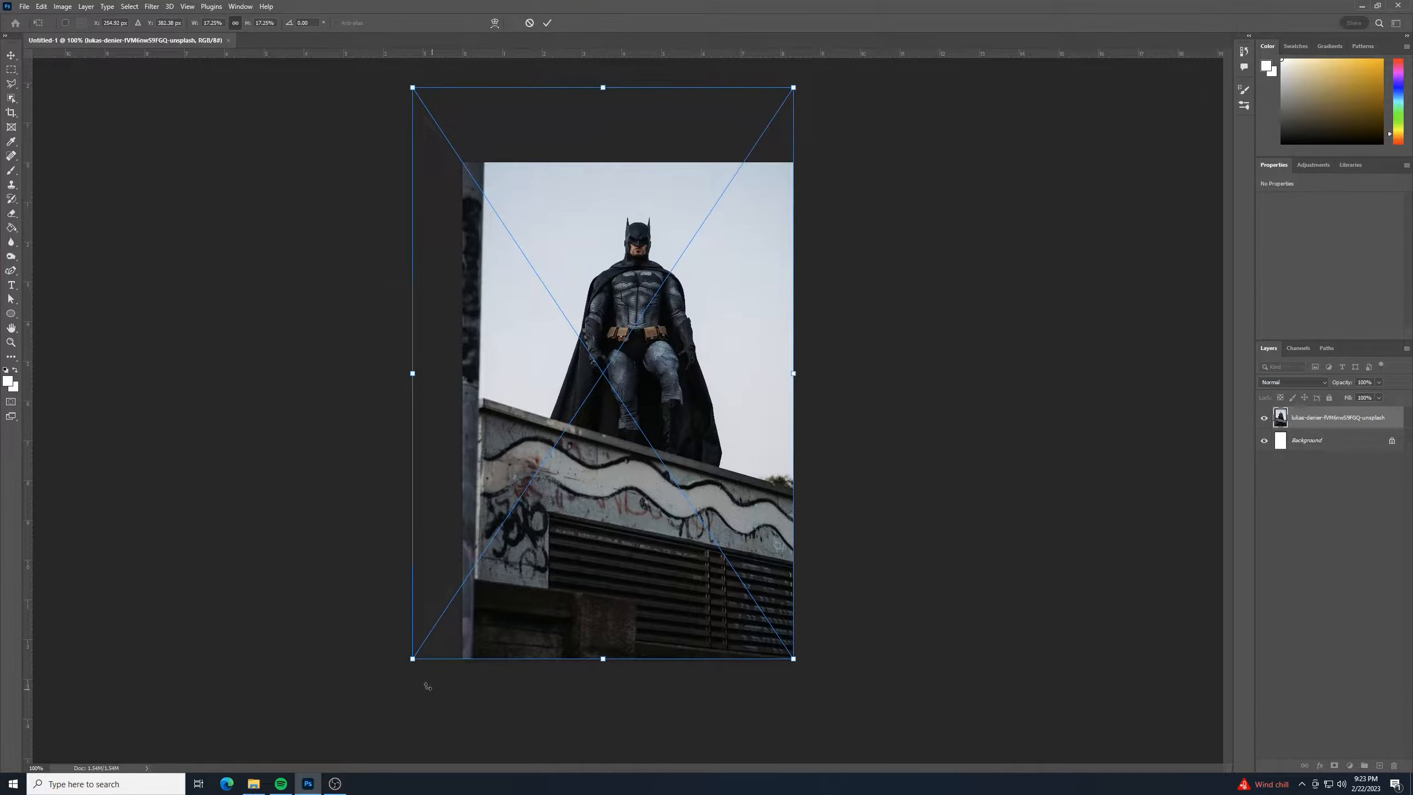
{"action": "left_click_drag", "start_coordinate": [414, 659], "coordinate": [392, 689]}
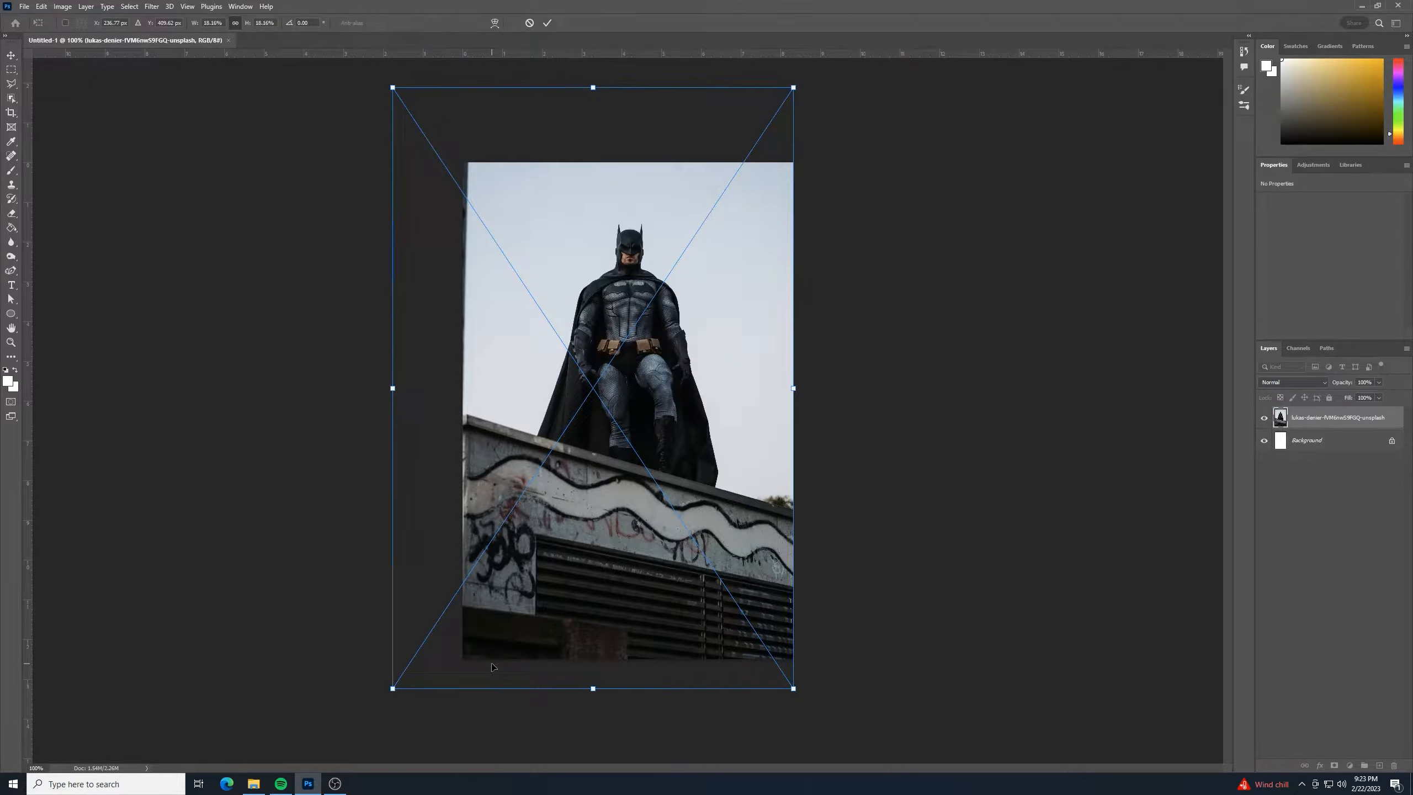
{"action": "key", "text": "shift+Down"}
{"action": "left_click_drag", "start_coordinate": [593, 394], "coordinate": [564, 511]}
{"action": "left_click_drag", "start_coordinate": [764, 211], "coordinate": [808, 145]}
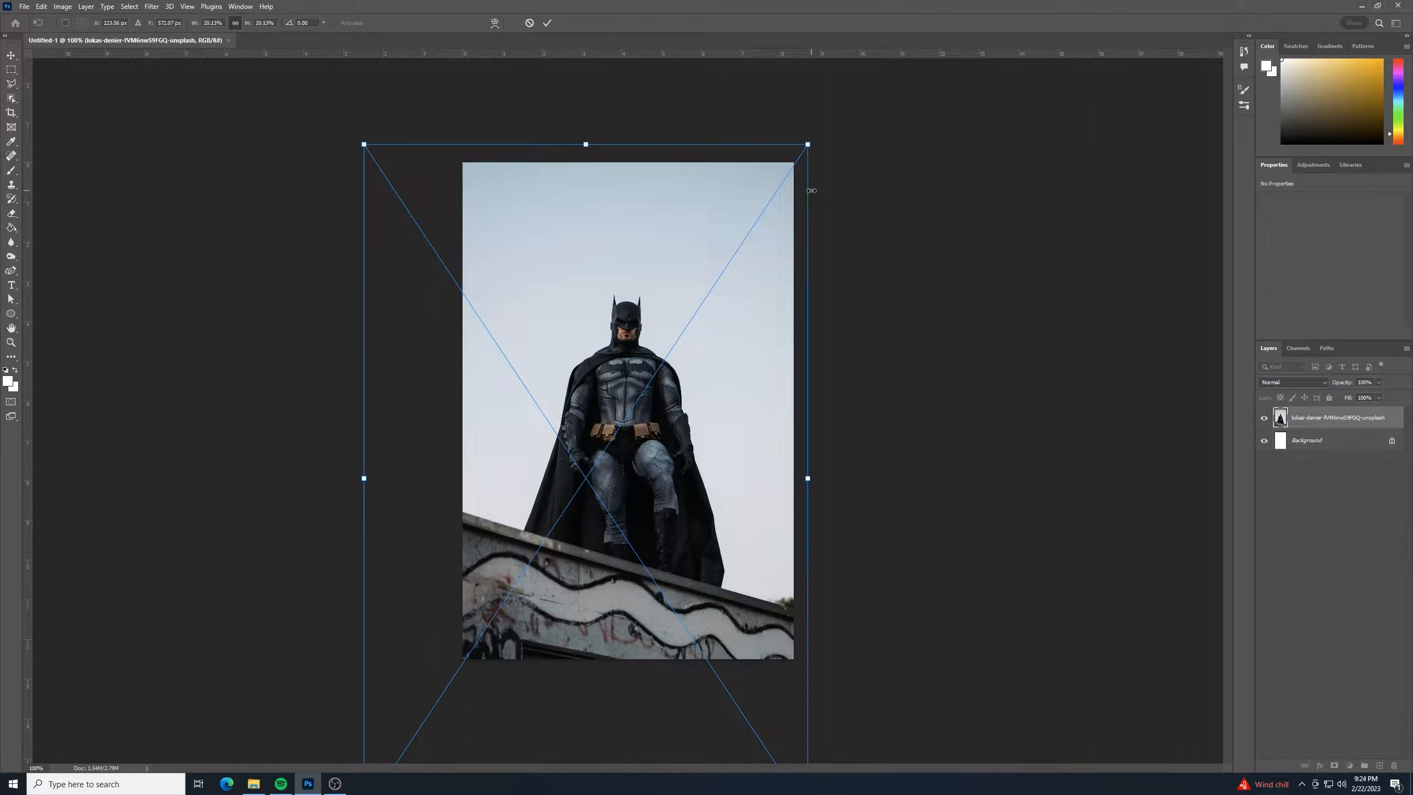
{"action": "key", "text": "Right"}
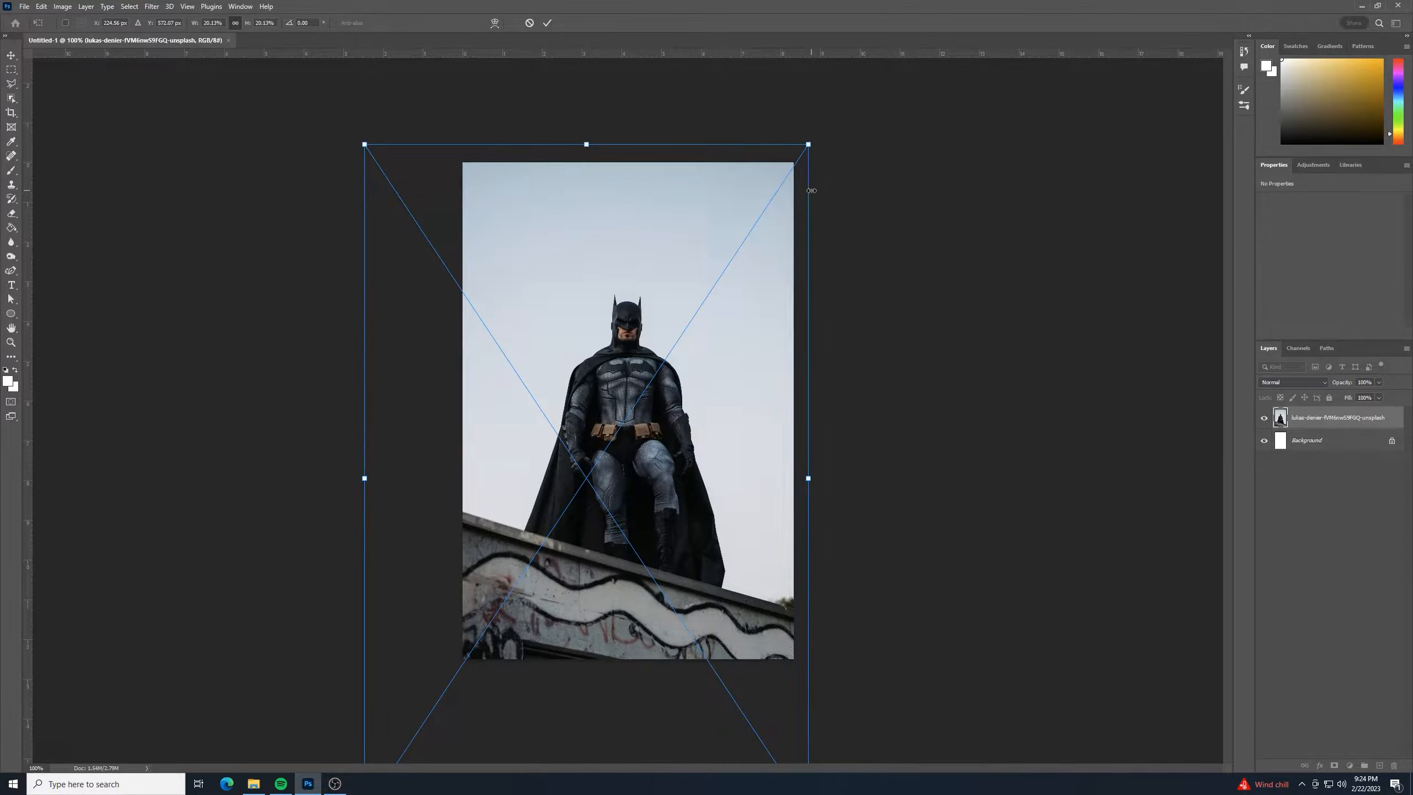
{"action": "key", "text": "Return"}
{"action": "double_click", "coordinate": [1341, 417]}
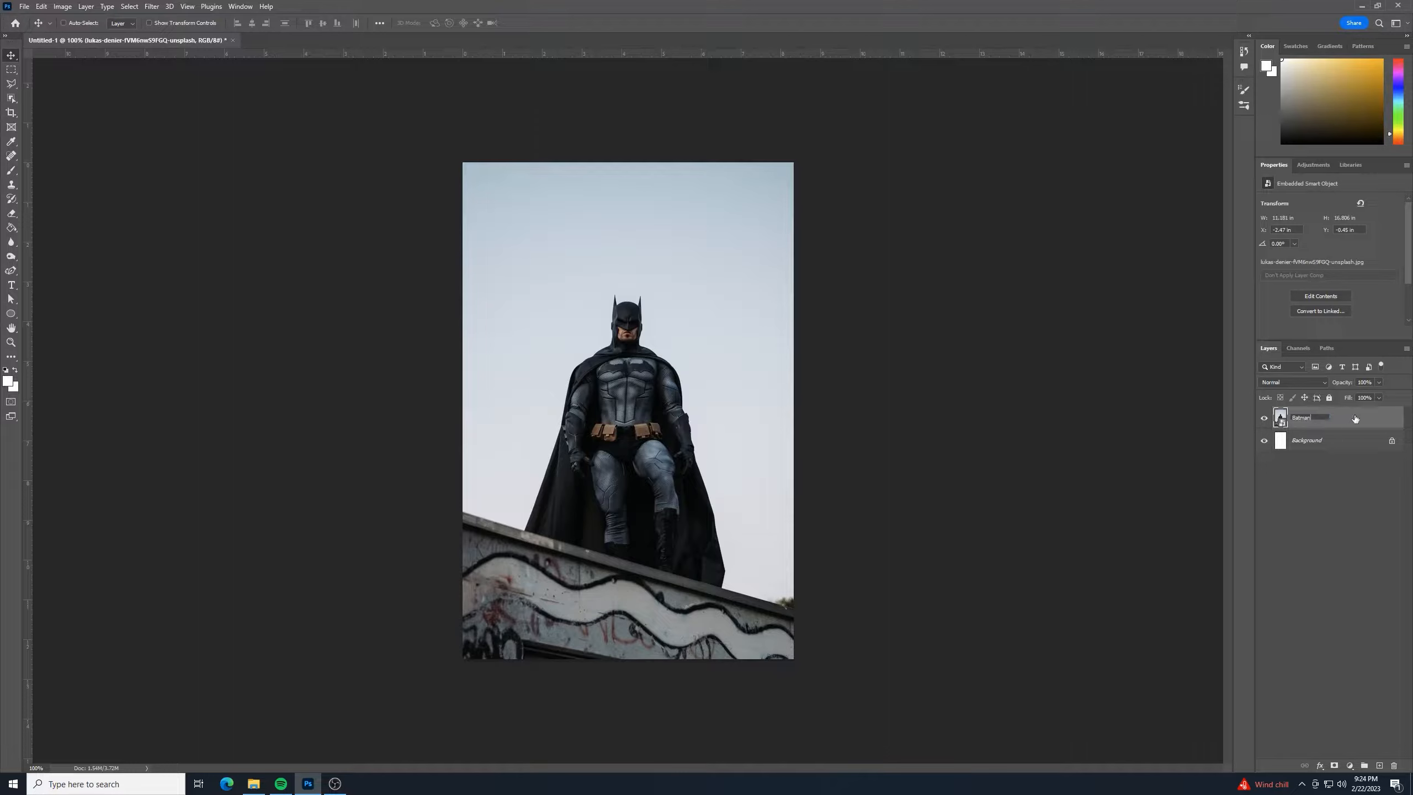
{"action": "key", "text": "Return"}
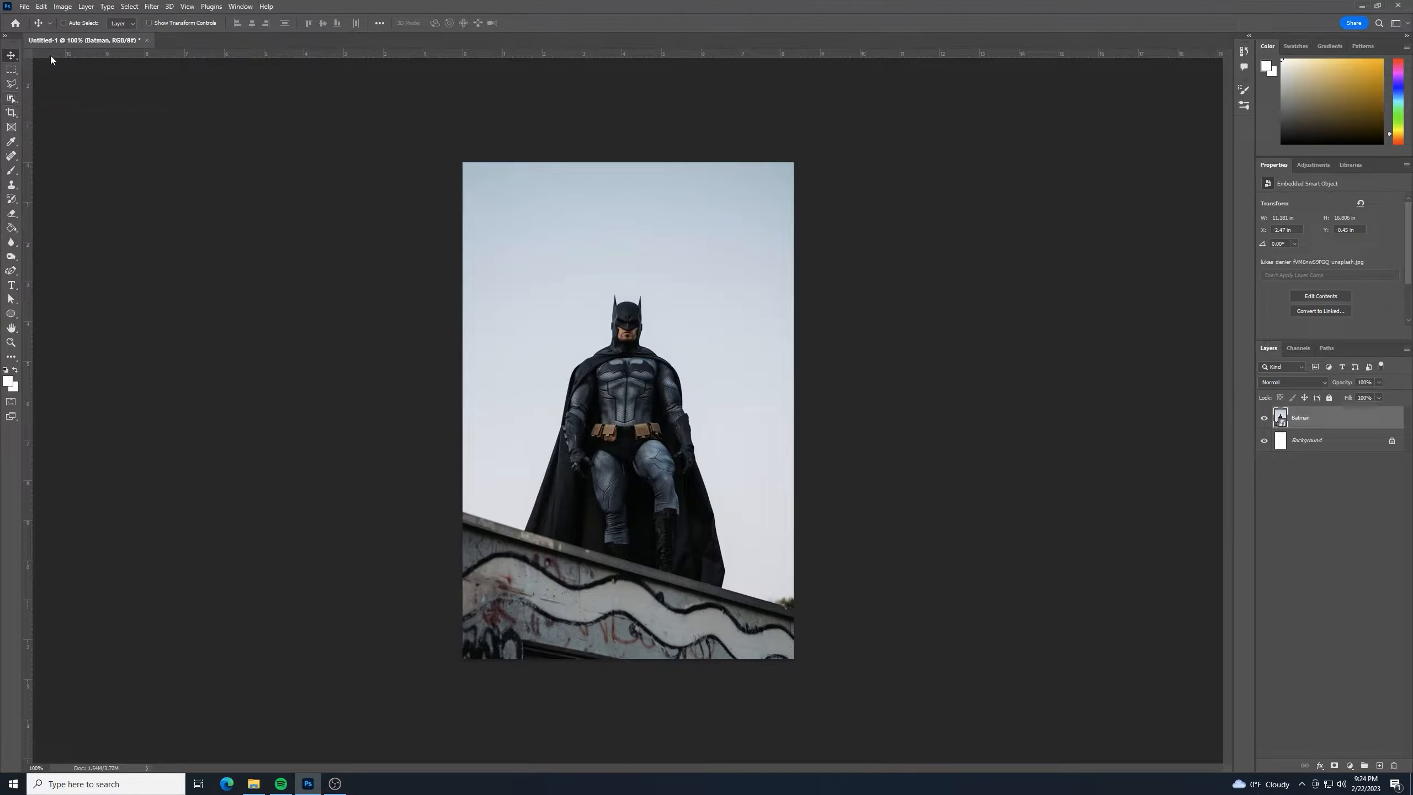
Mask out the sky on the Batman layer using an inverted Magic Wand selection made with a tolerance of 70.
{"action": "left_click", "coordinate": [13, 98]}
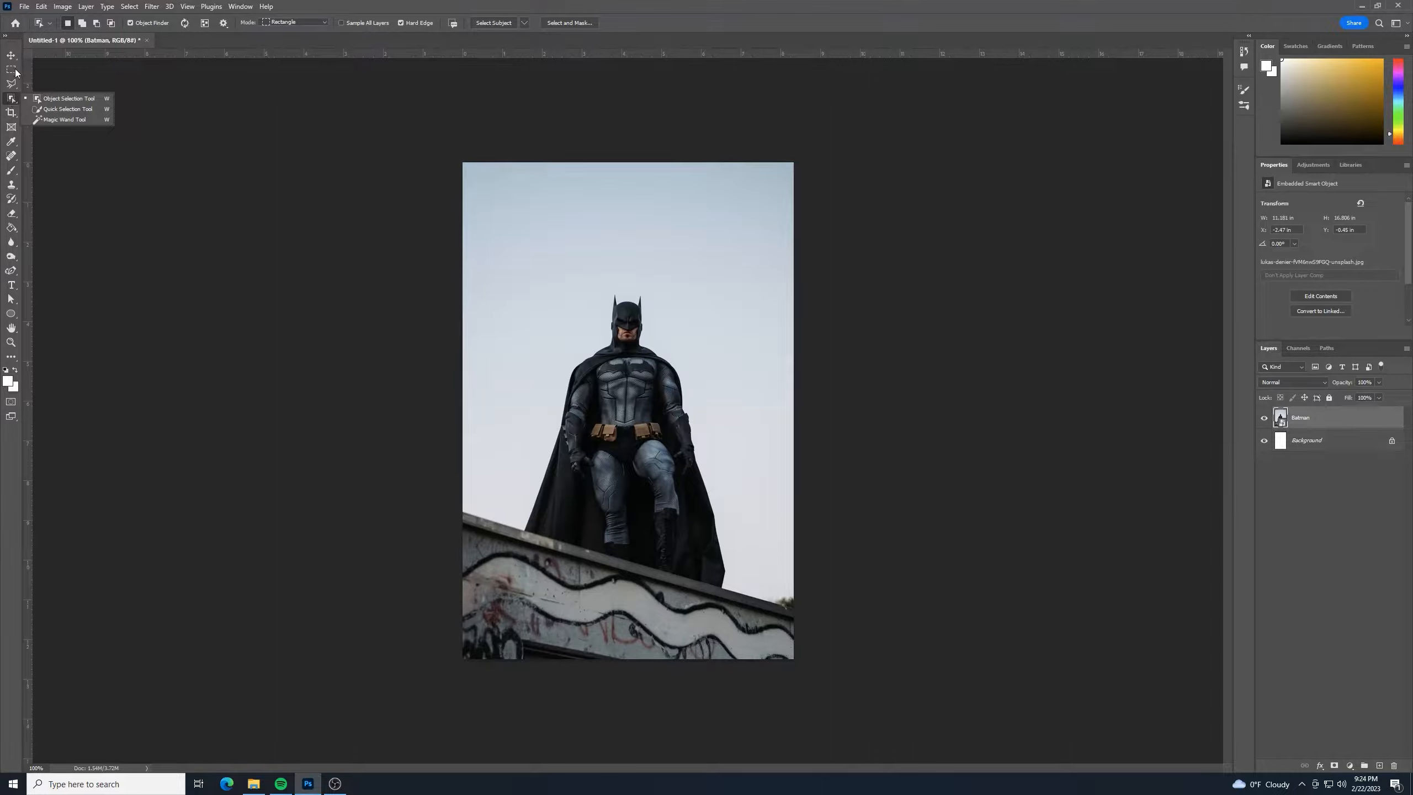
{"action": "left_click", "coordinate": [66, 120]}
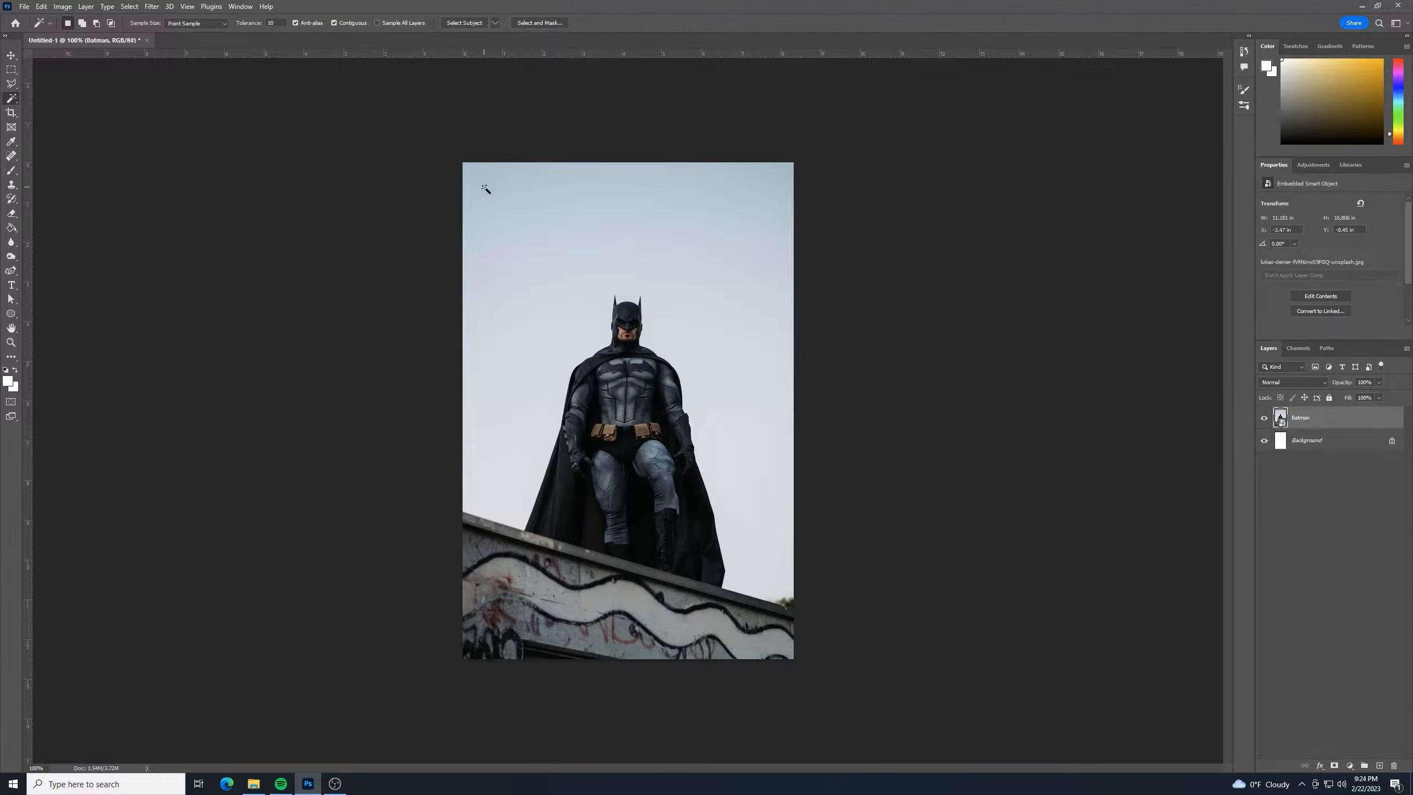
{"action": "left_click", "coordinate": [542, 211]}
{"action": "left_click", "coordinate": [256, 25]}
{"action": "type", "text": "70"}
{"action": "left_click", "coordinate": [558, 301]}
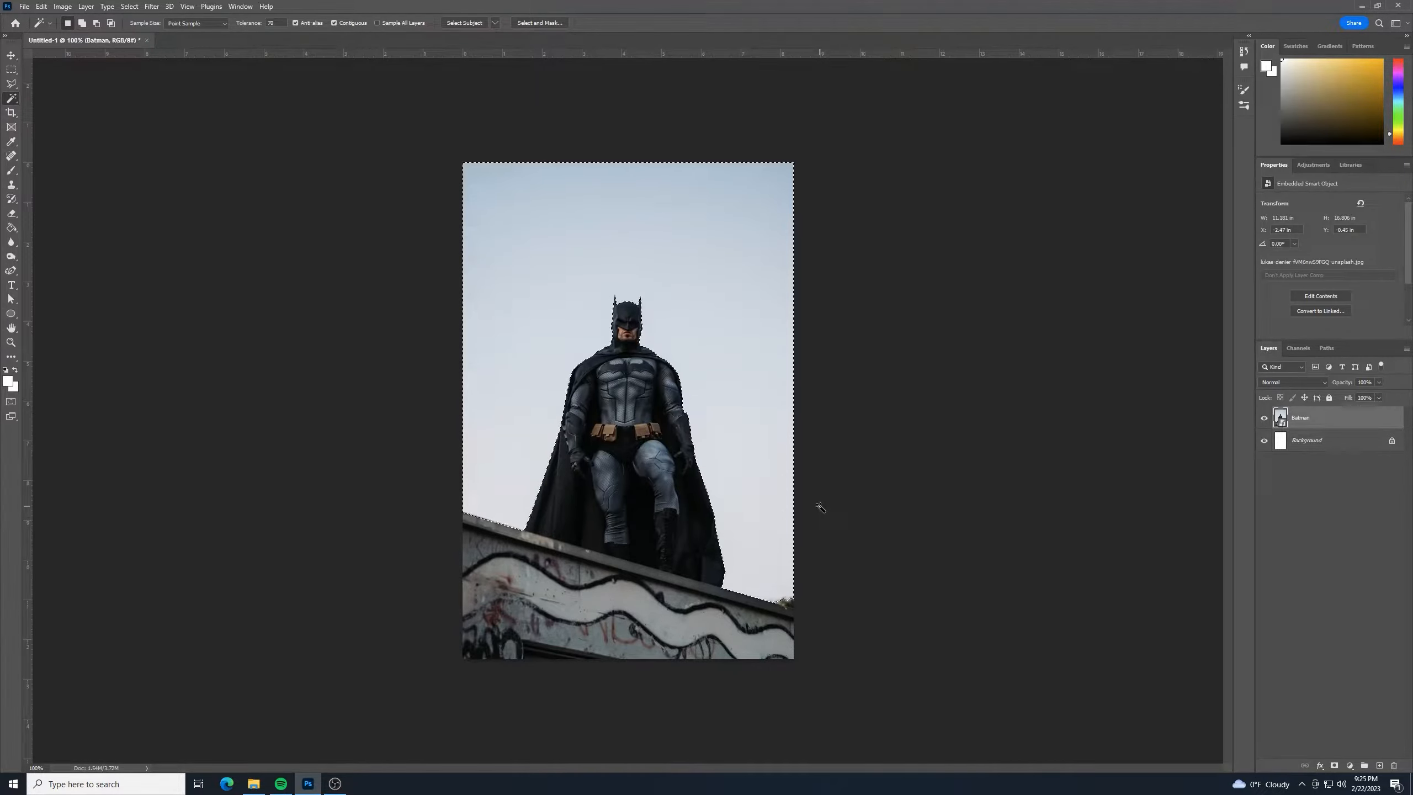
{"action": "key", "text": "ctrl+shift+i"}
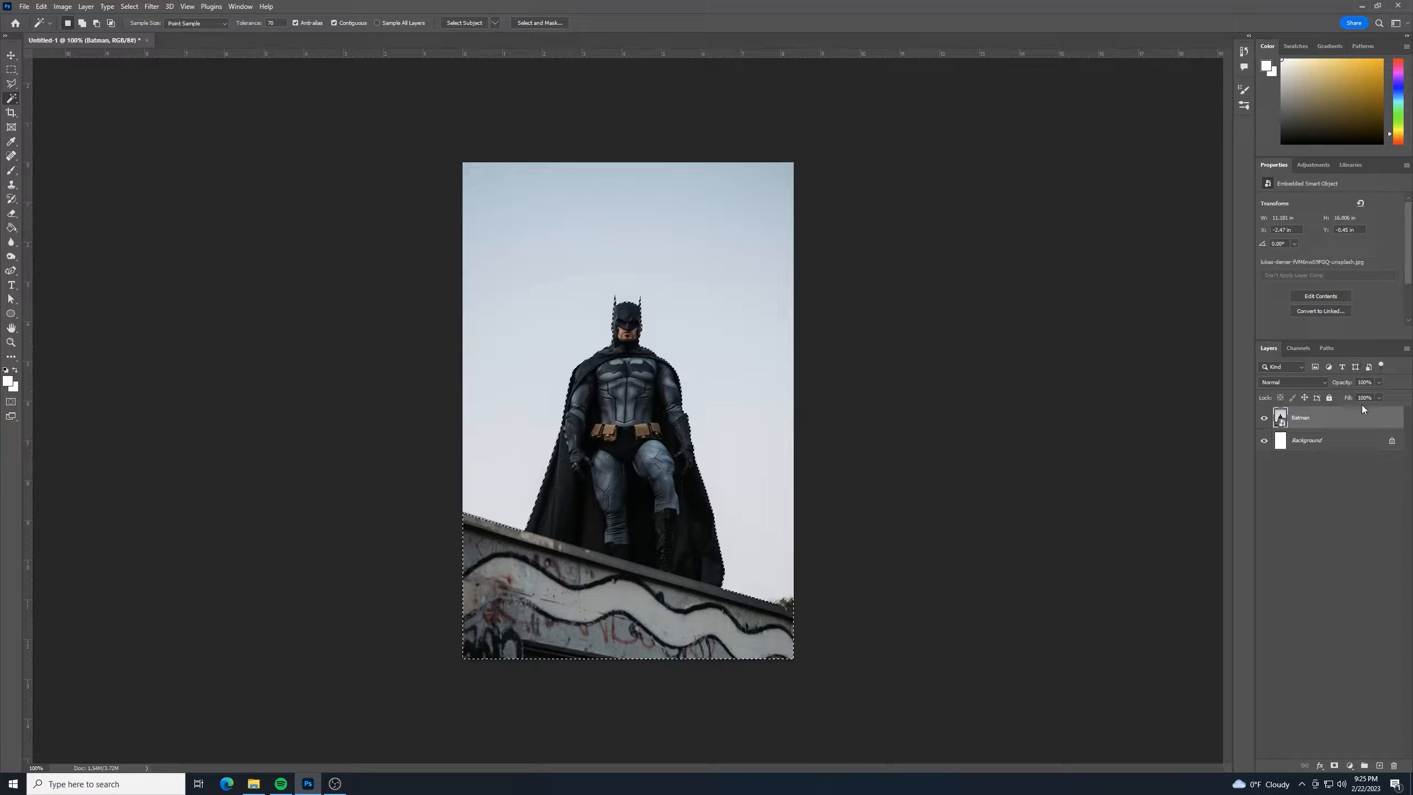
{"action": "left_click", "coordinate": [1334, 766]}
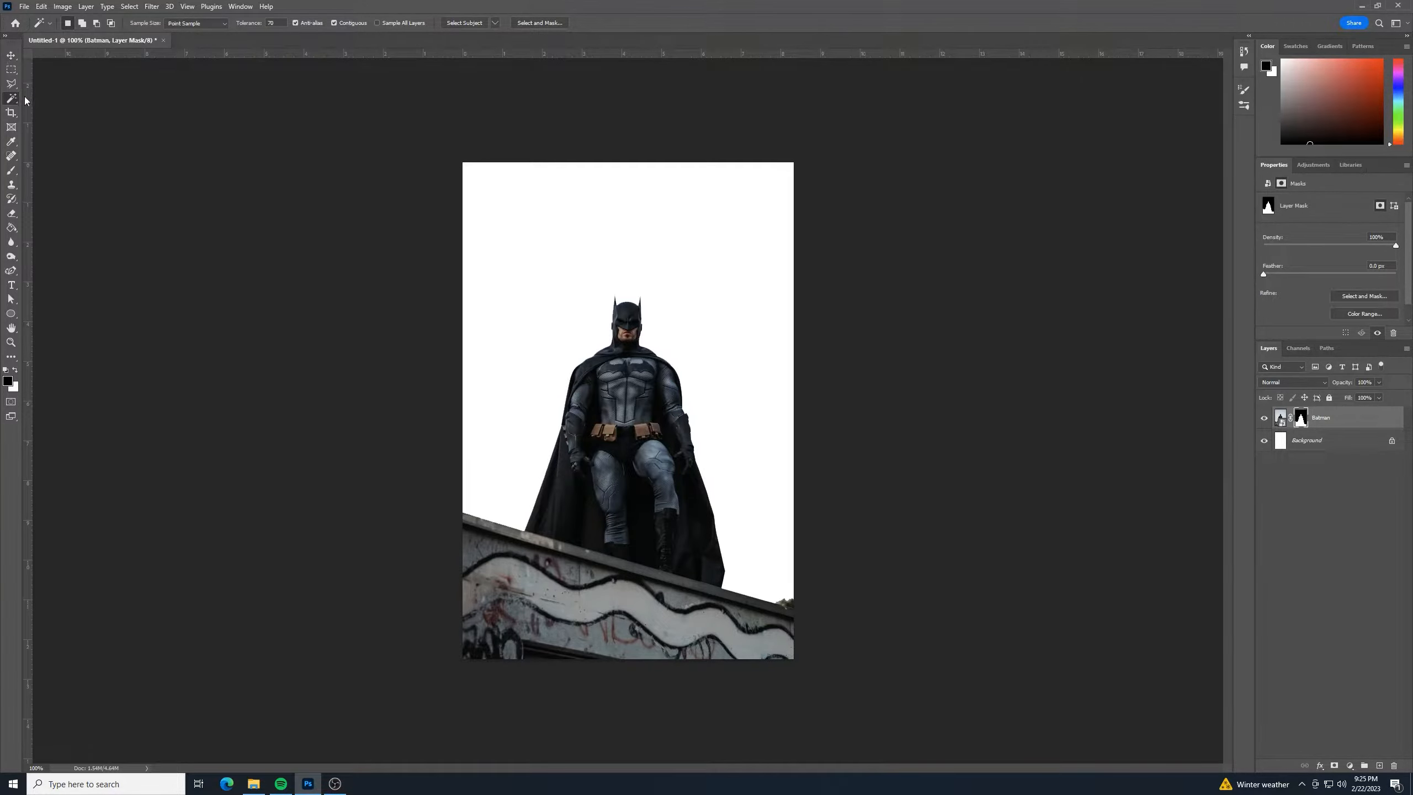
Outline the leftover foliage above the wall's right end with the Polygonal Lasso, fill it with black on the layer mask, and deselect.
{"action": "left_click", "coordinate": [11, 84]}
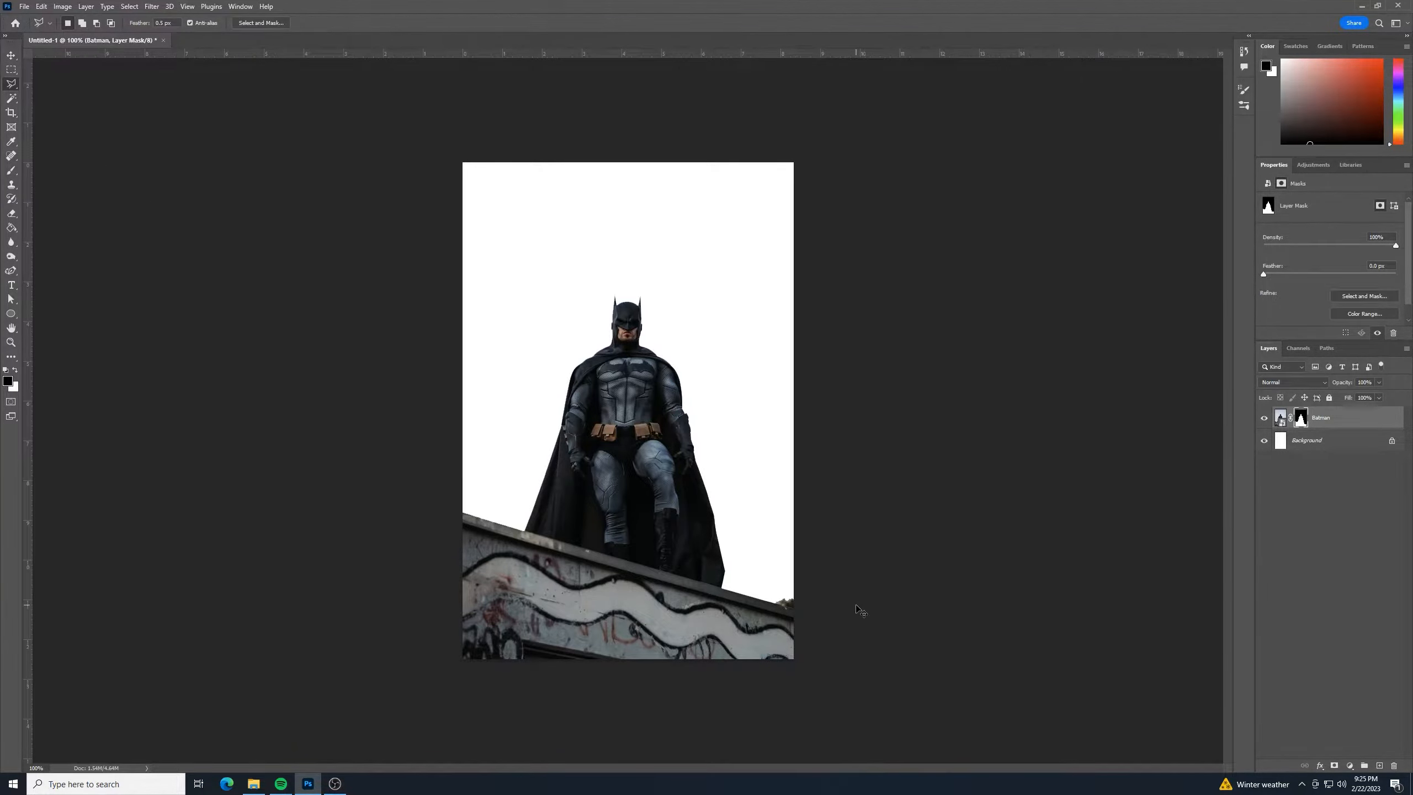
{"action": "key", "text": "ctrl+plus"}
{"action": "left_click_drag", "start_coordinate": [846, 625], "coordinate": [770, 267]}
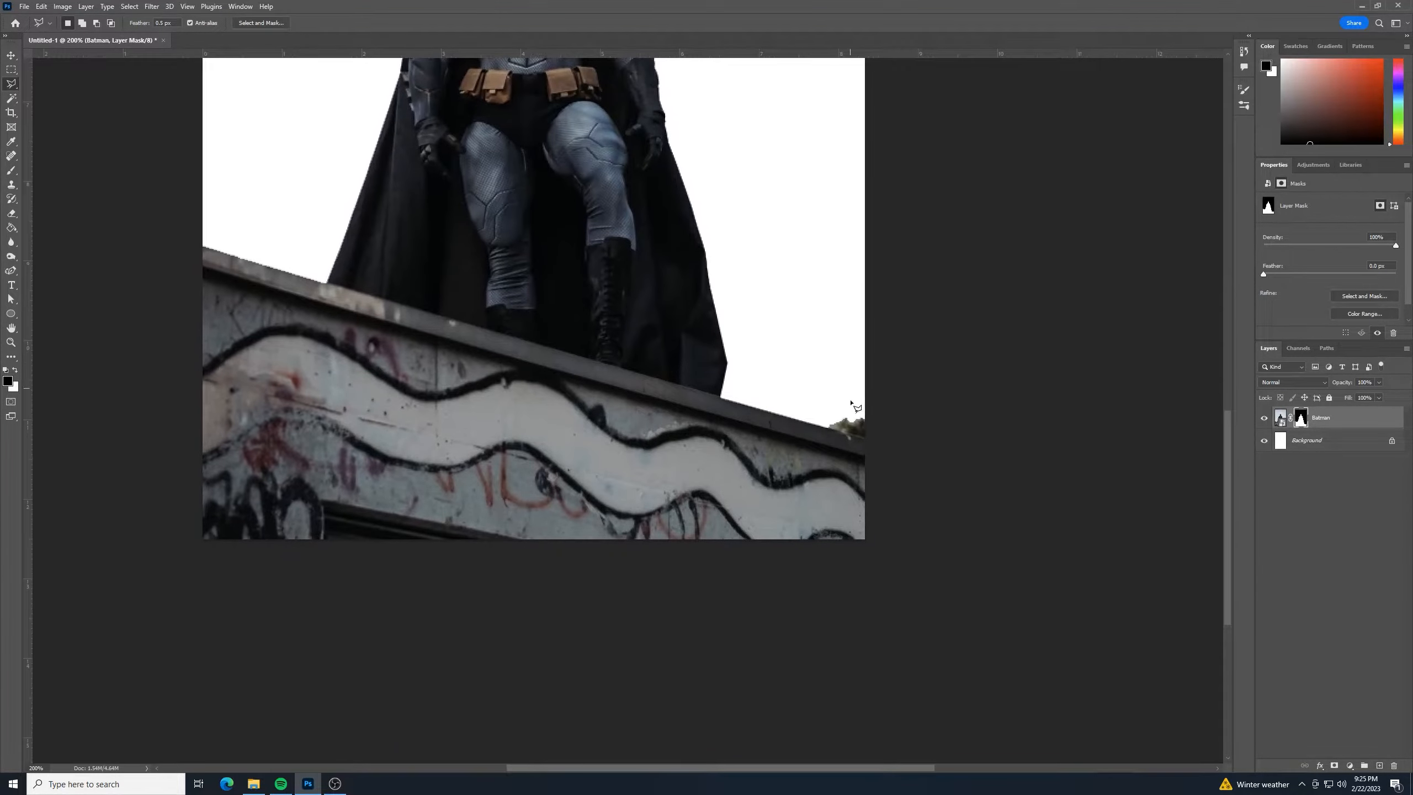
{"action": "left_click", "coordinate": [813, 425]}
{"action": "left_click", "coordinate": [876, 442]}
{"action": "left_click", "coordinate": [876, 399]}
{"action": "left_click", "coordinate": [835, 395]}
{"action": "left_click", "coordinate": [814, 424]}
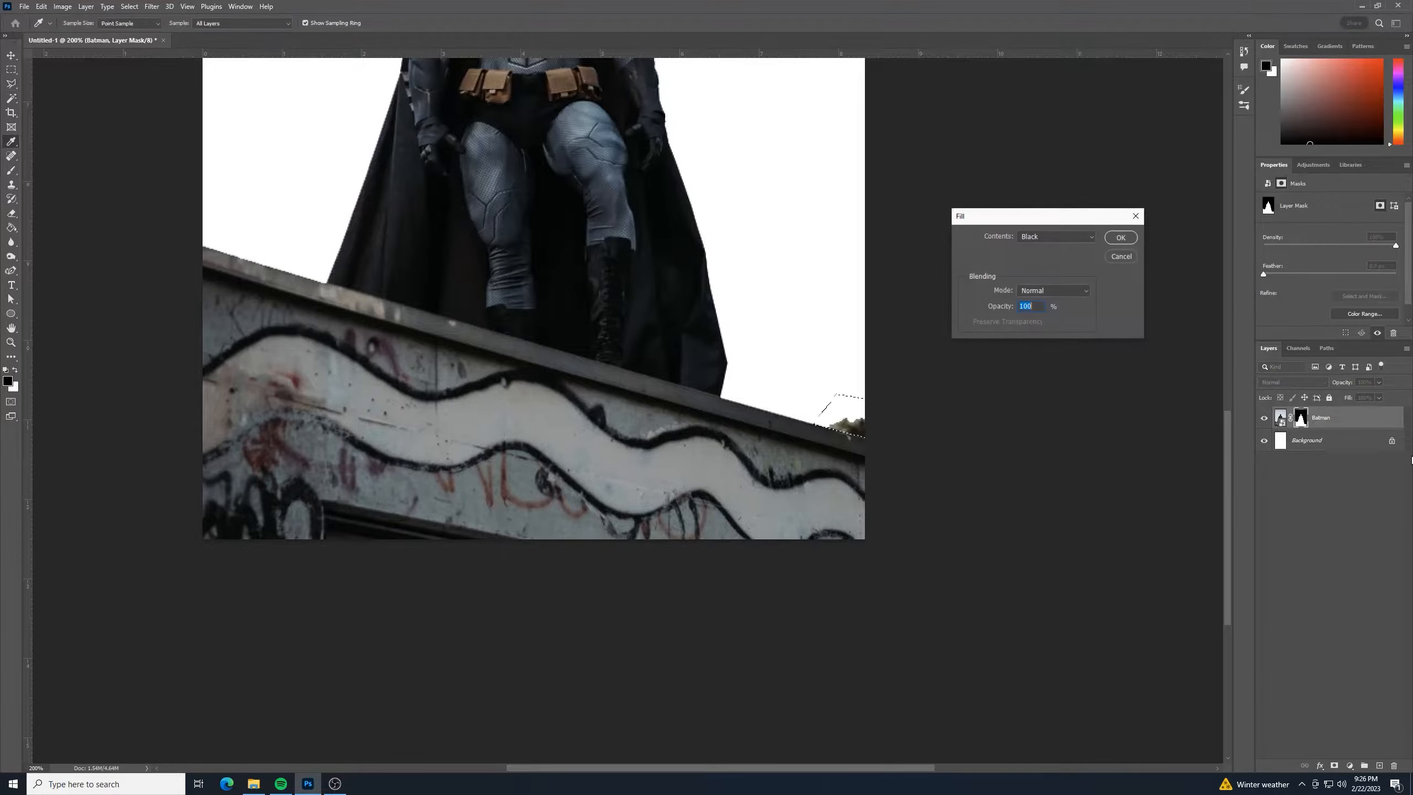
{"action": "key", "text": "shift+BackSpace"}
{"action": "left_click", "coordinate": [1120, 238]}
{"action": "key", "text": "ctrl+d"}
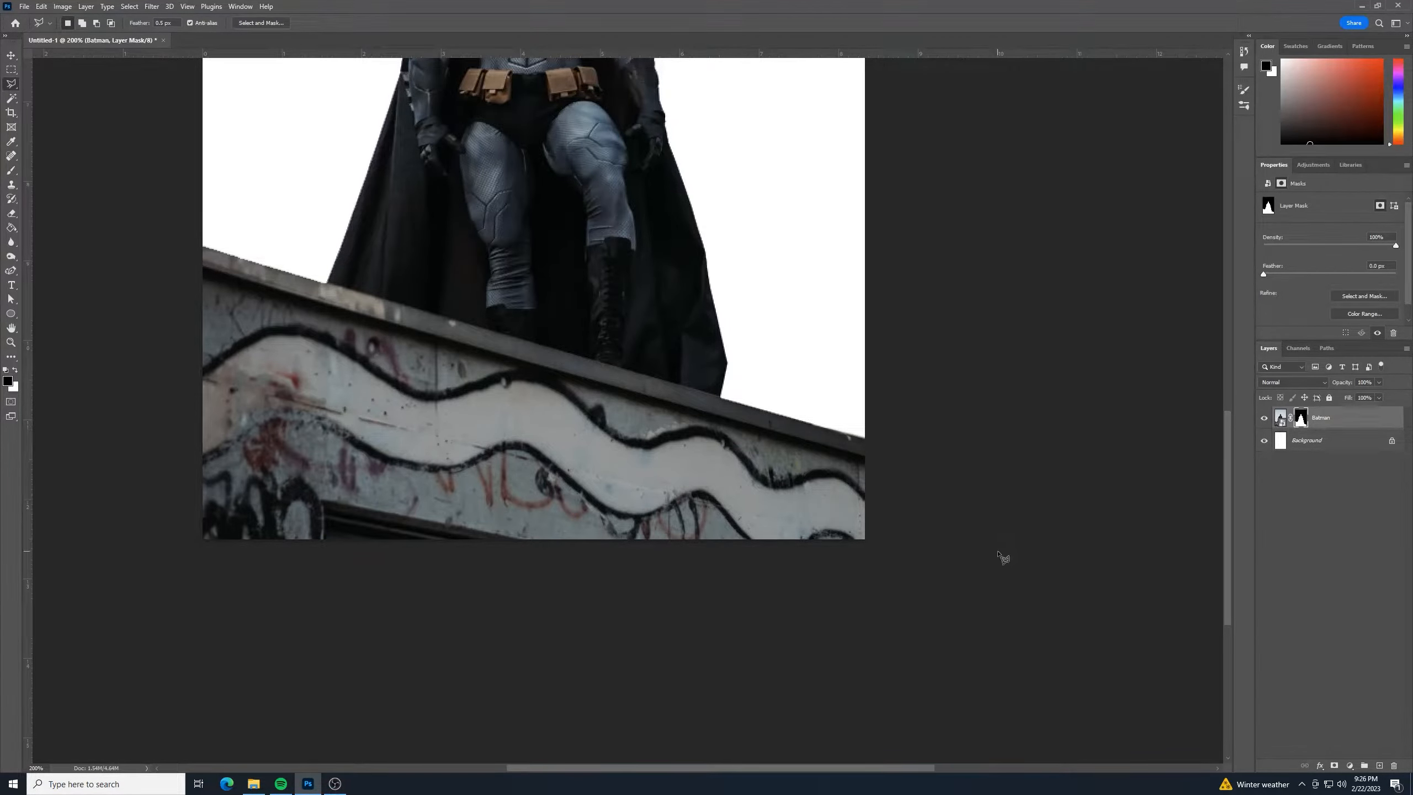
{"action": "key", "text": "ctrl+minus"}
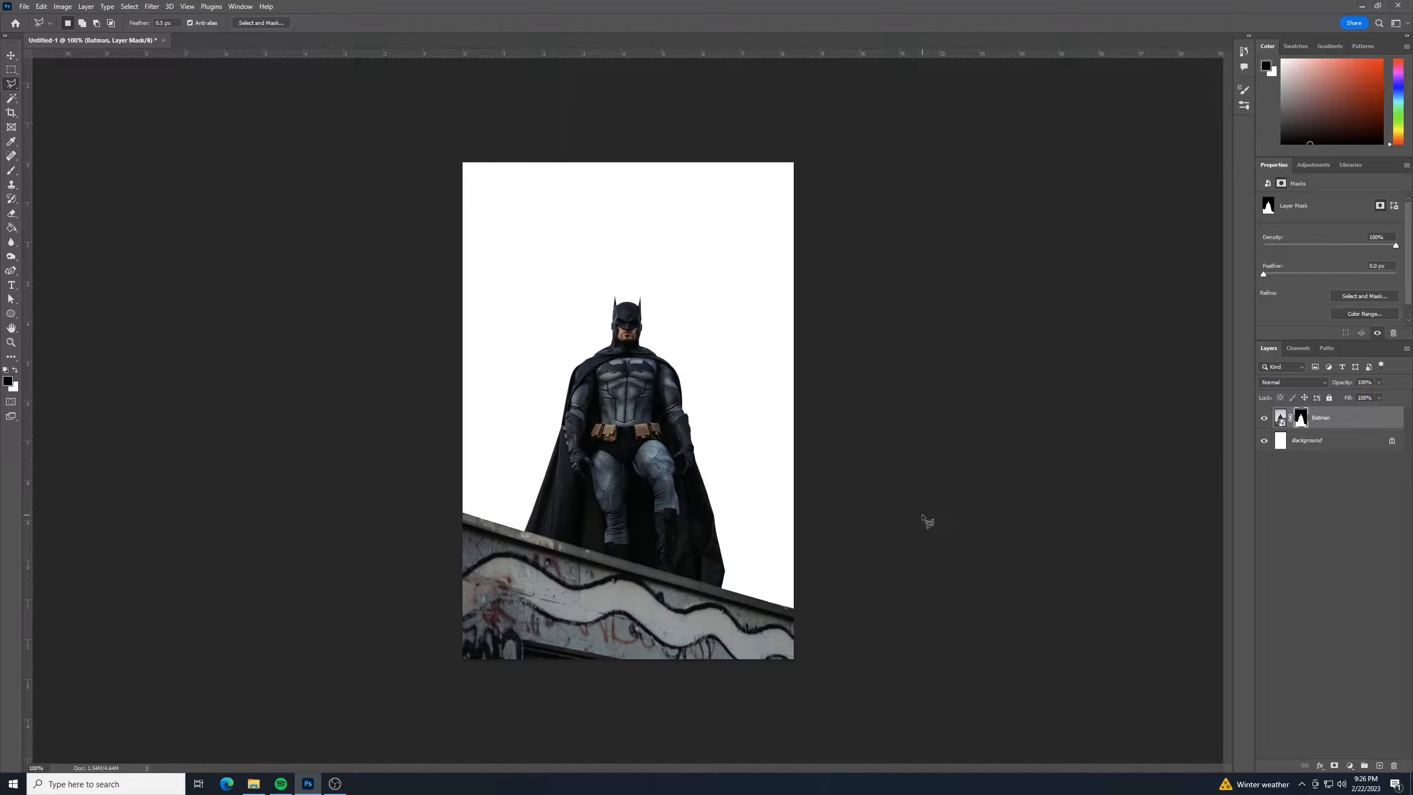
Darken the Batman image into a near silhouette with Levels, setting the white output level to 38.
{"action": "left_click", "coordinate": [1282, 416]}
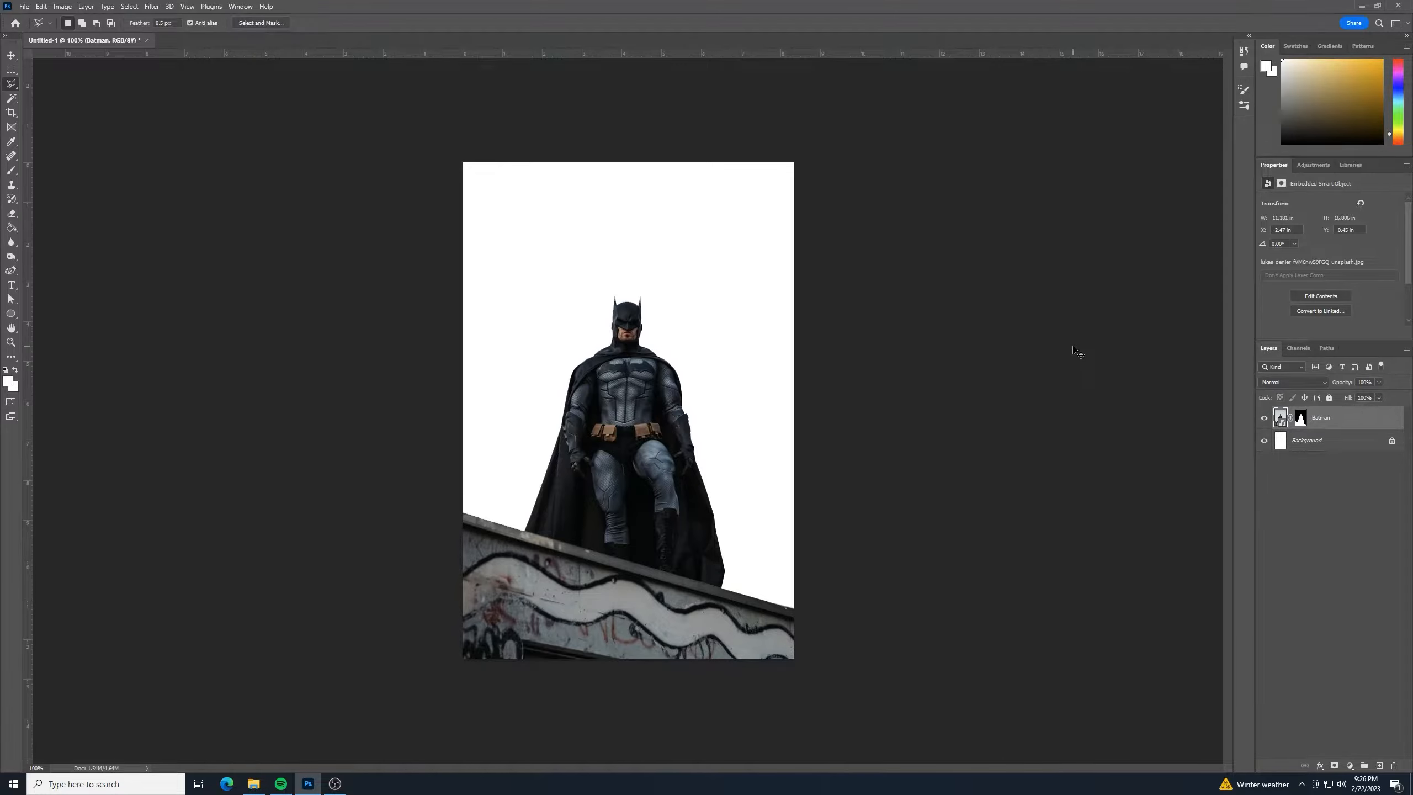
{"action": "key", "text": "ctrl+l"}
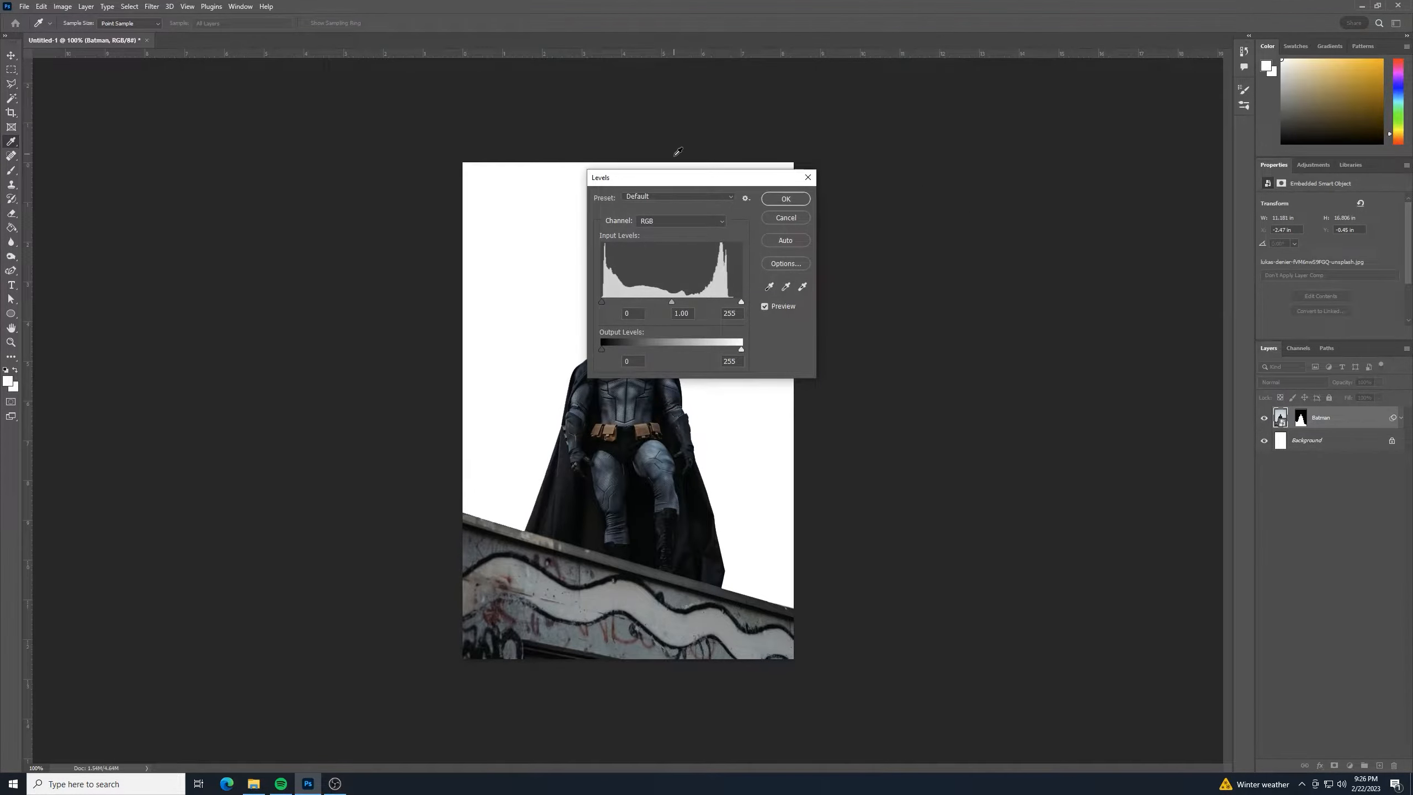
{"action": "left_click_drag", "start_coordinate": [675, 183], "coordinate": [870, 192]}
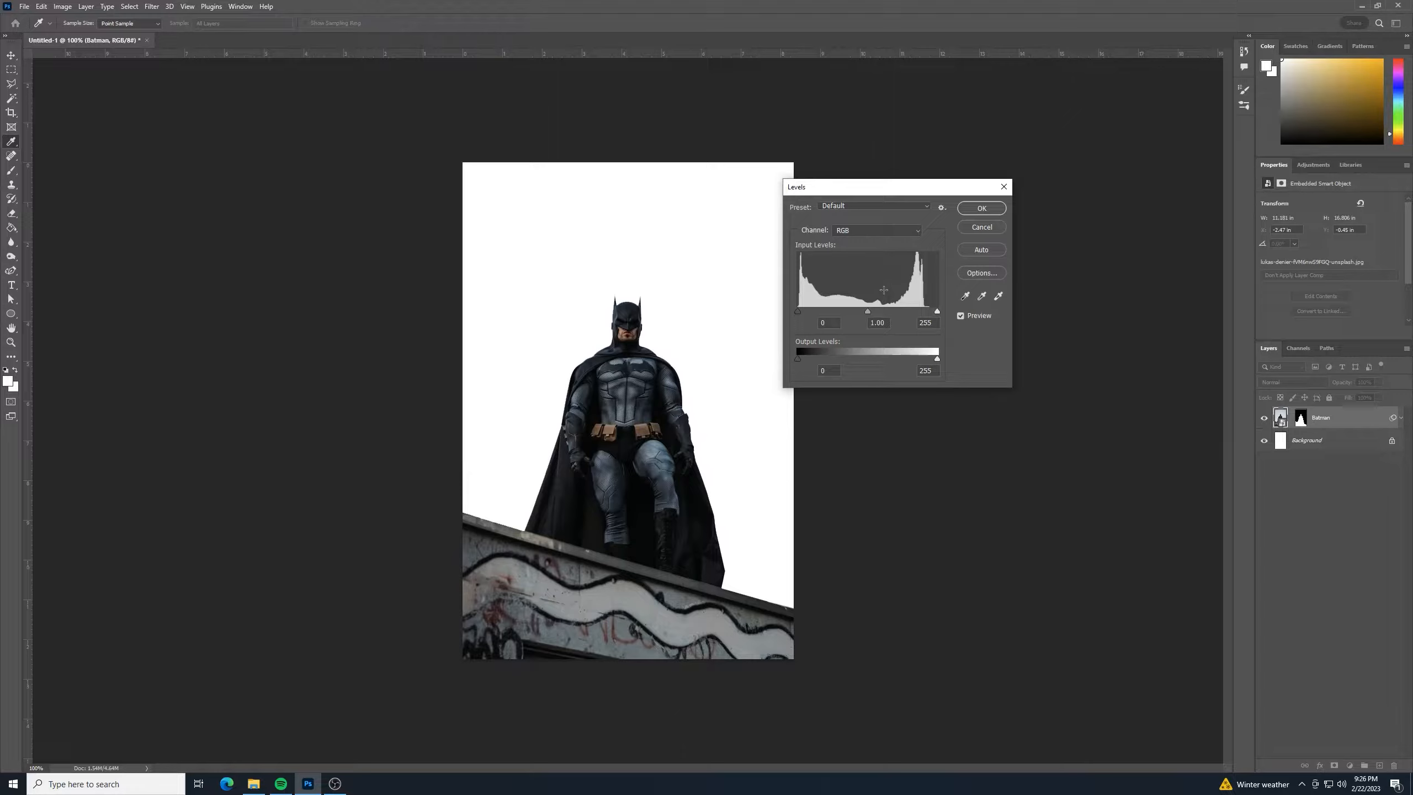
{"action": "left_click", "coordinate": [937, 358]}
{"action": "left_click_drag", "start_coordinate": [938, 358], "coordinate": [837, 356]}
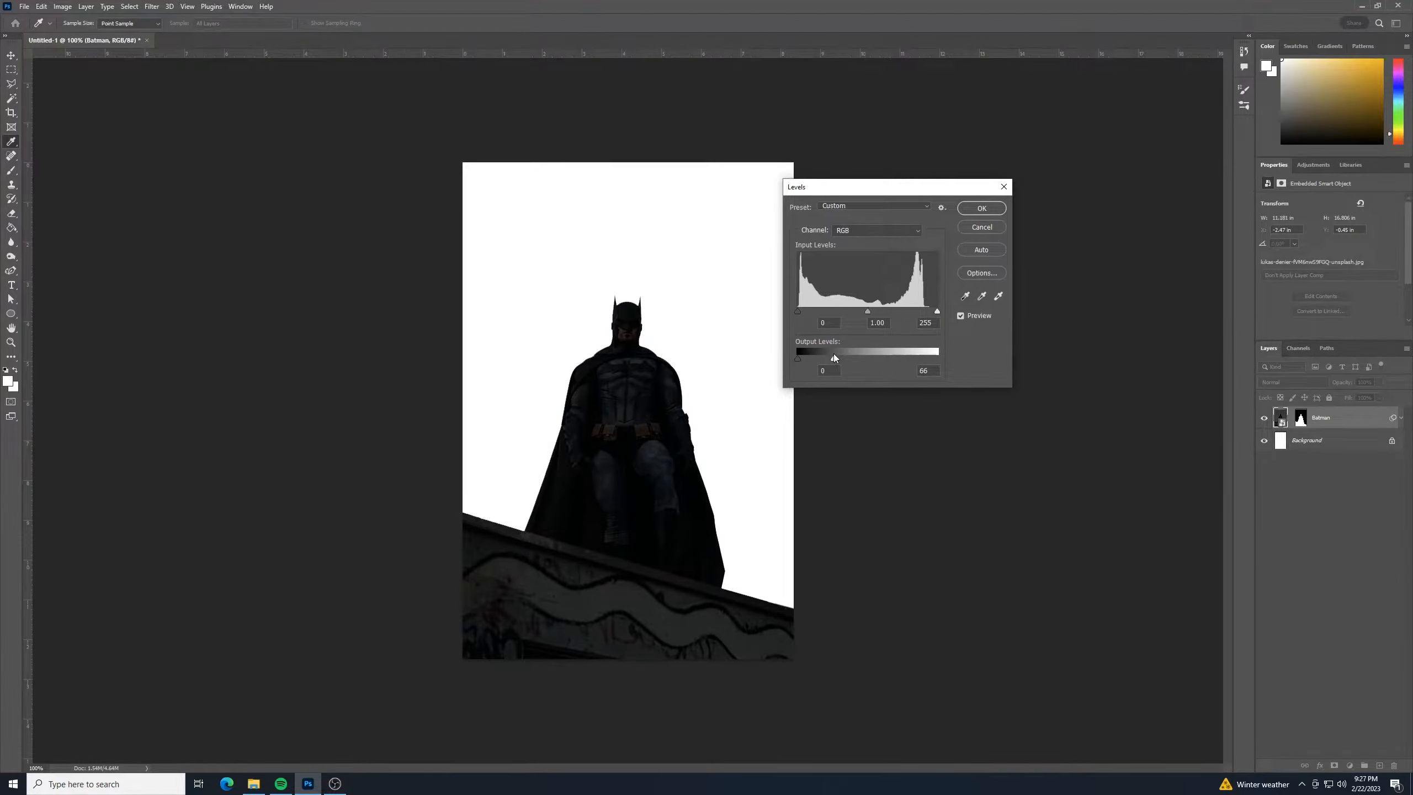
{"action": "left_click_drag", "start_coordinate": [834, 355], "coordinate": [834, 355]}
{"action": "type", "text": "38"}
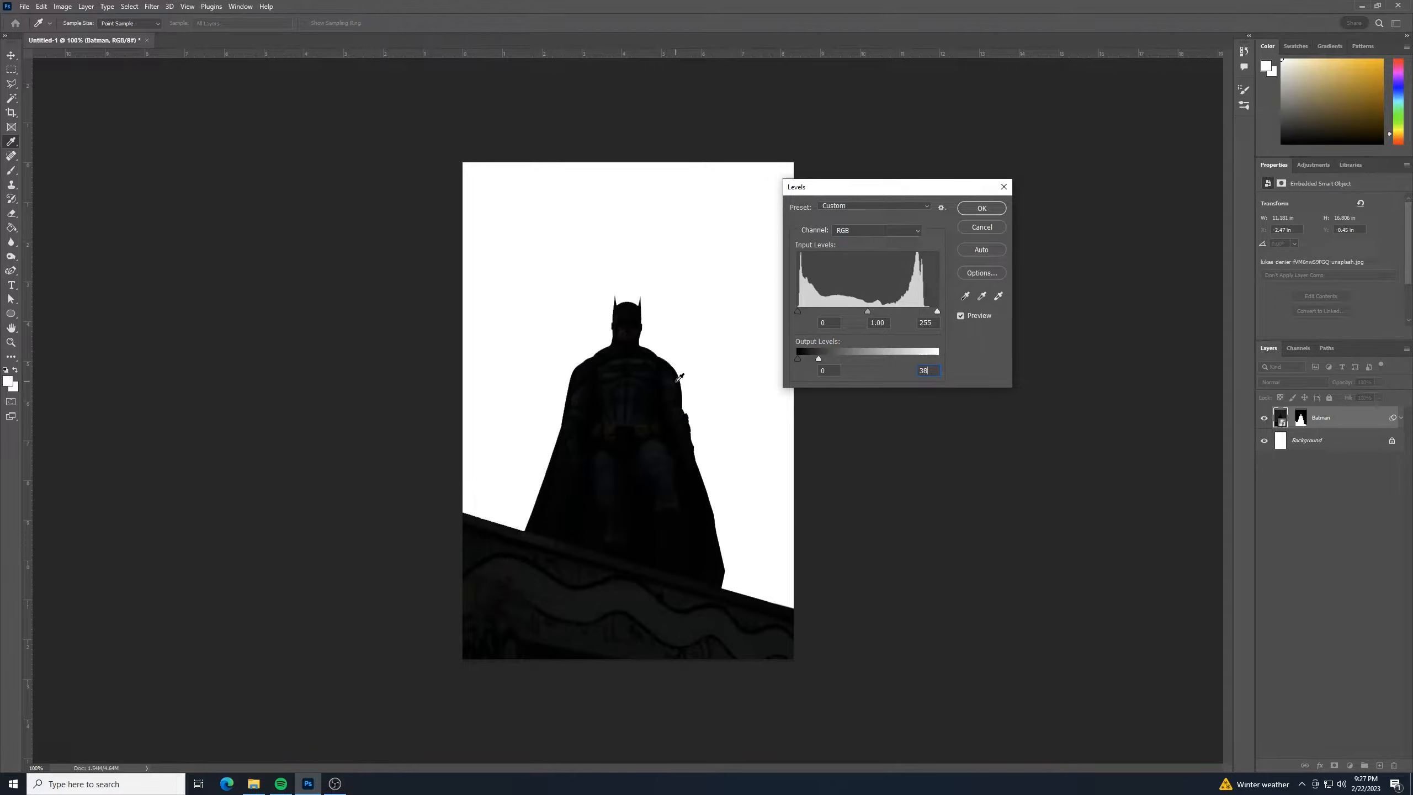
{"action": "left_click", "coordinate": [975, 208]}
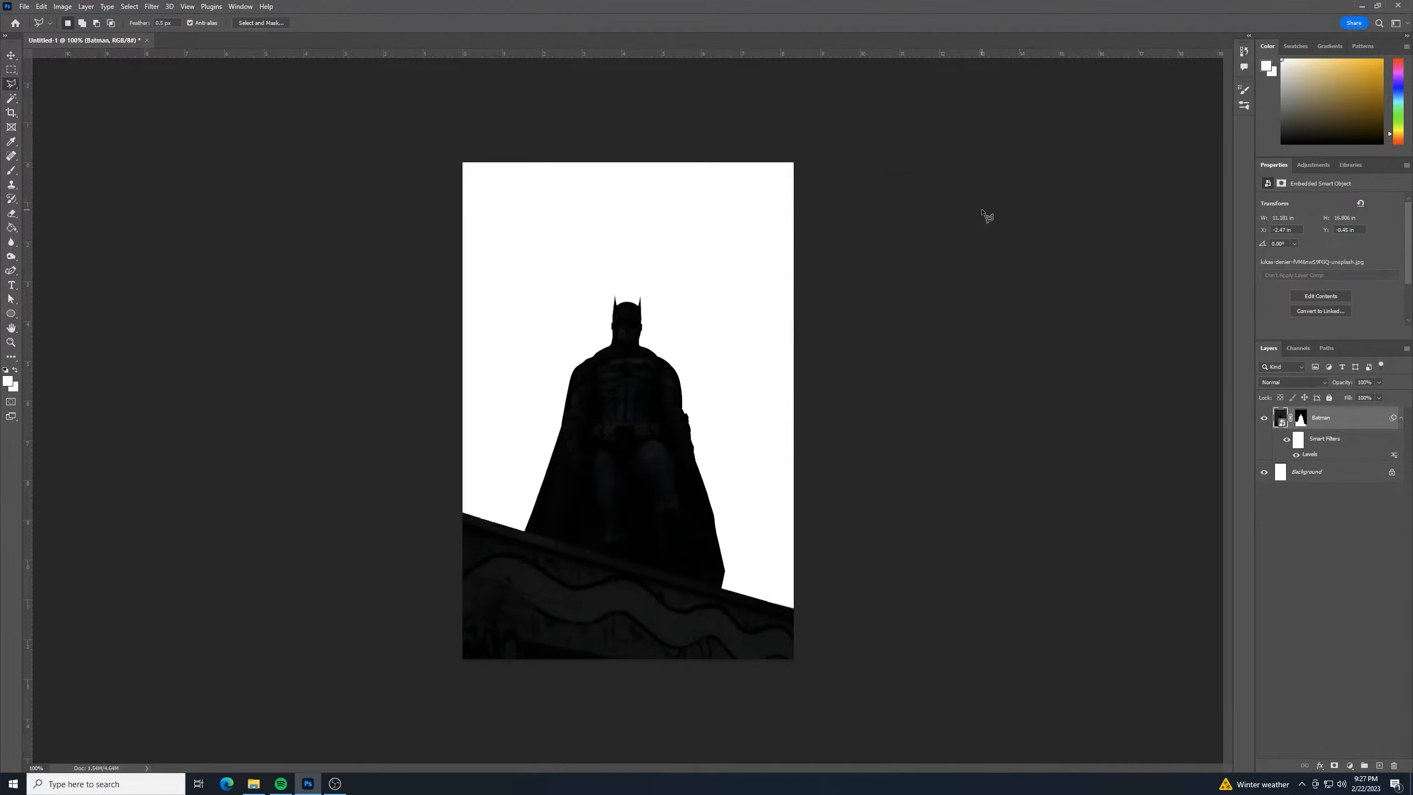
Reopen the Levels smart filter on the Batman layer to review its settings.
{"action": "double_click", "coordinate": [1324, 455]}
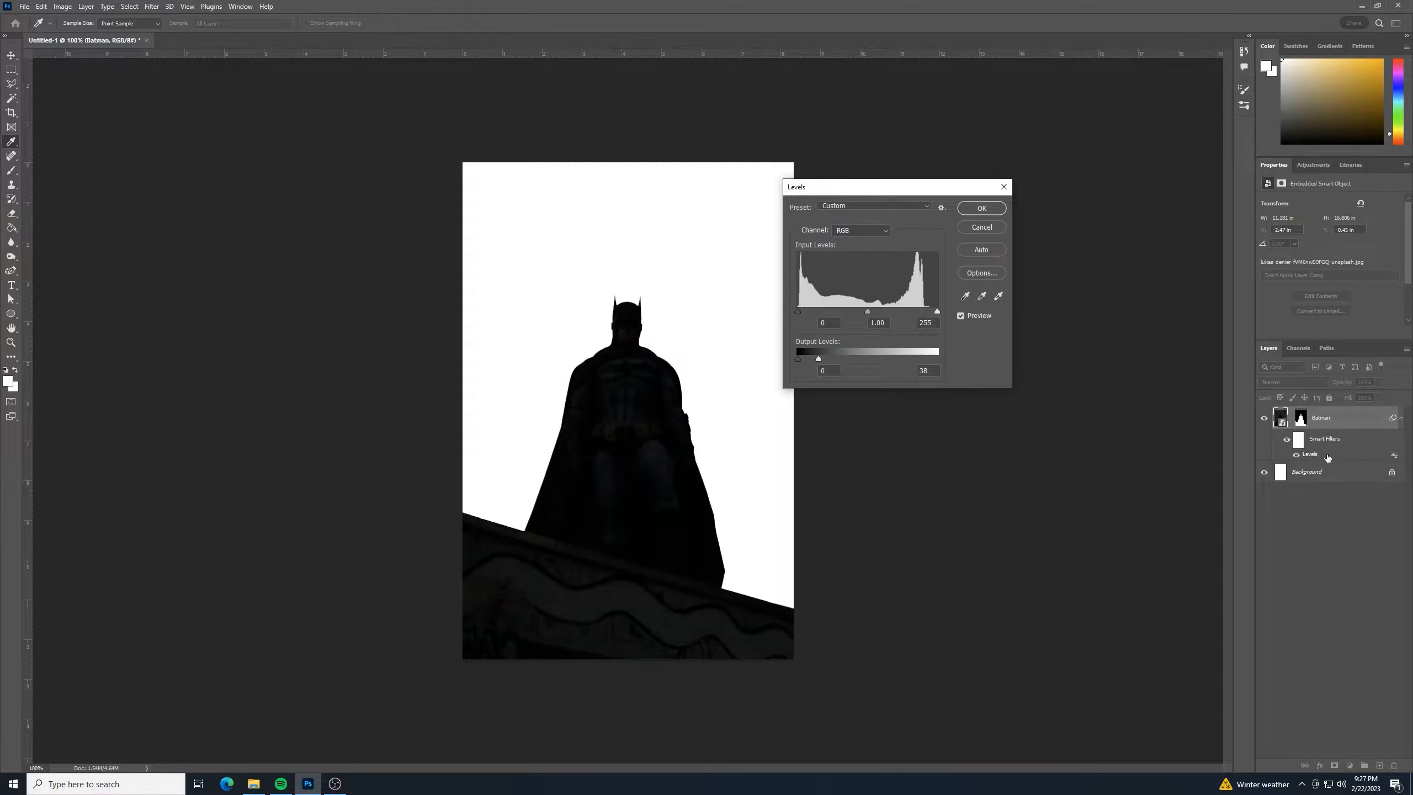
{"action": "left_click", "coordinate": [1004, 187]}
{"action": "key", "text": "l"}
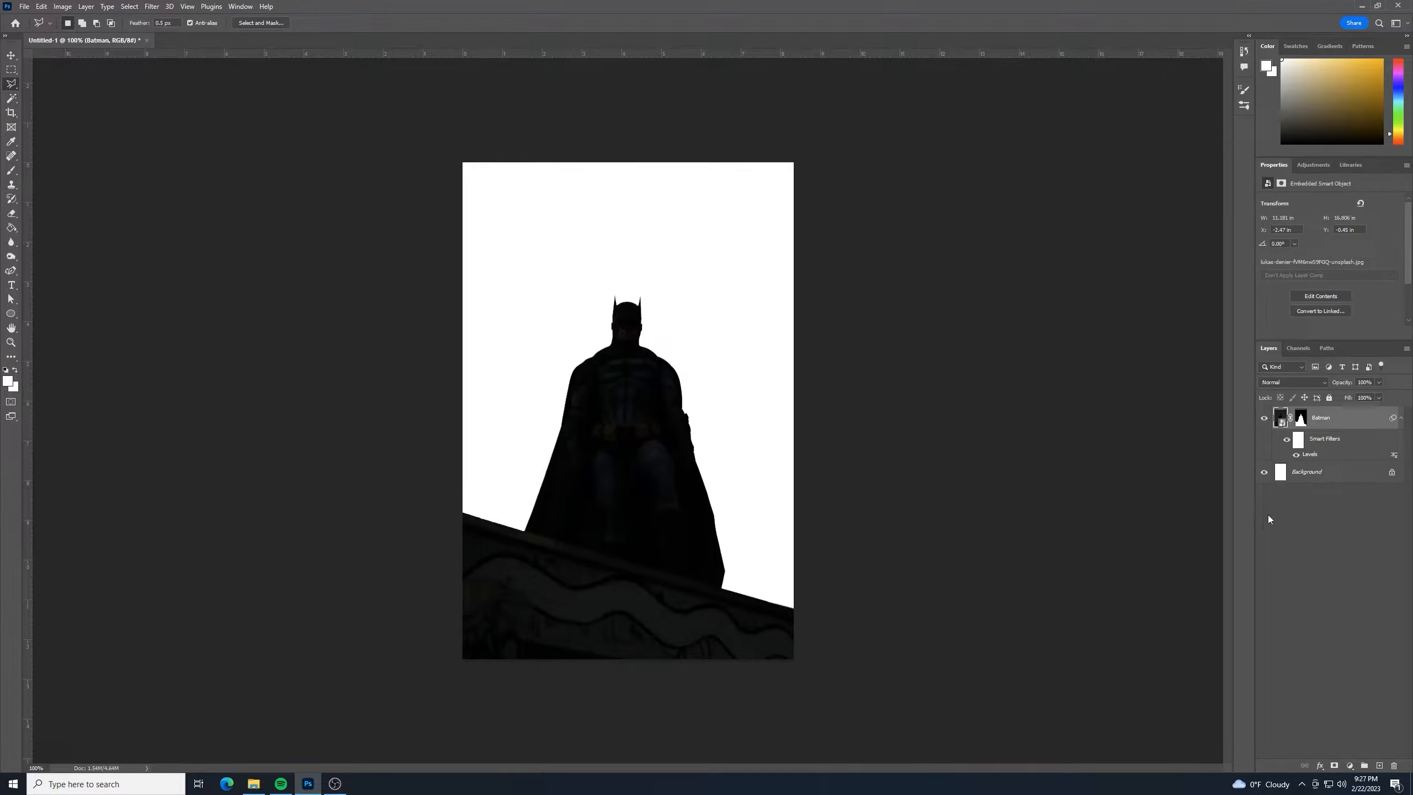
Unlock the white background layer and set the foreground color to black.
{"action": "left_click", "coordinate": [1392, 473]}
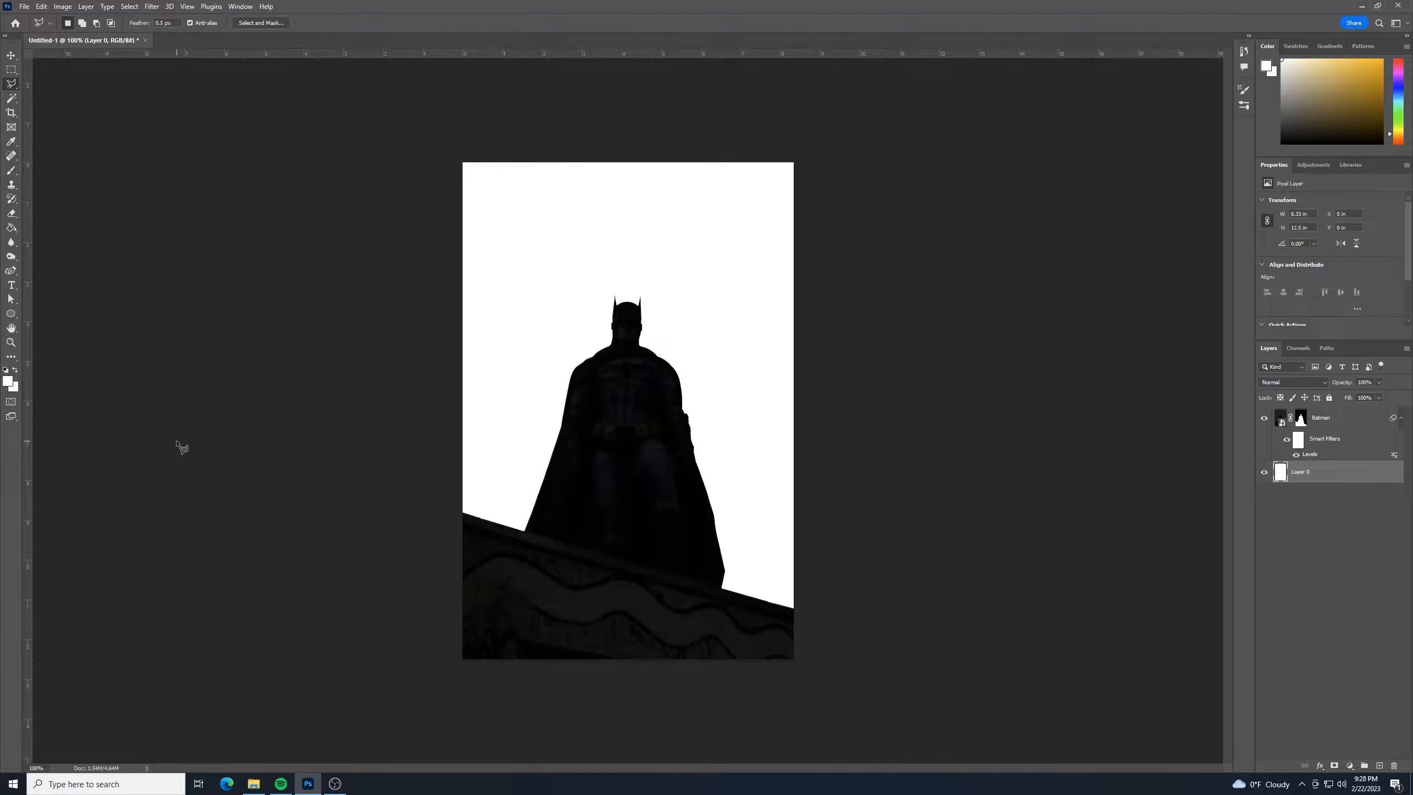
{"action": "left_click", "coordinate": [8, 380]}
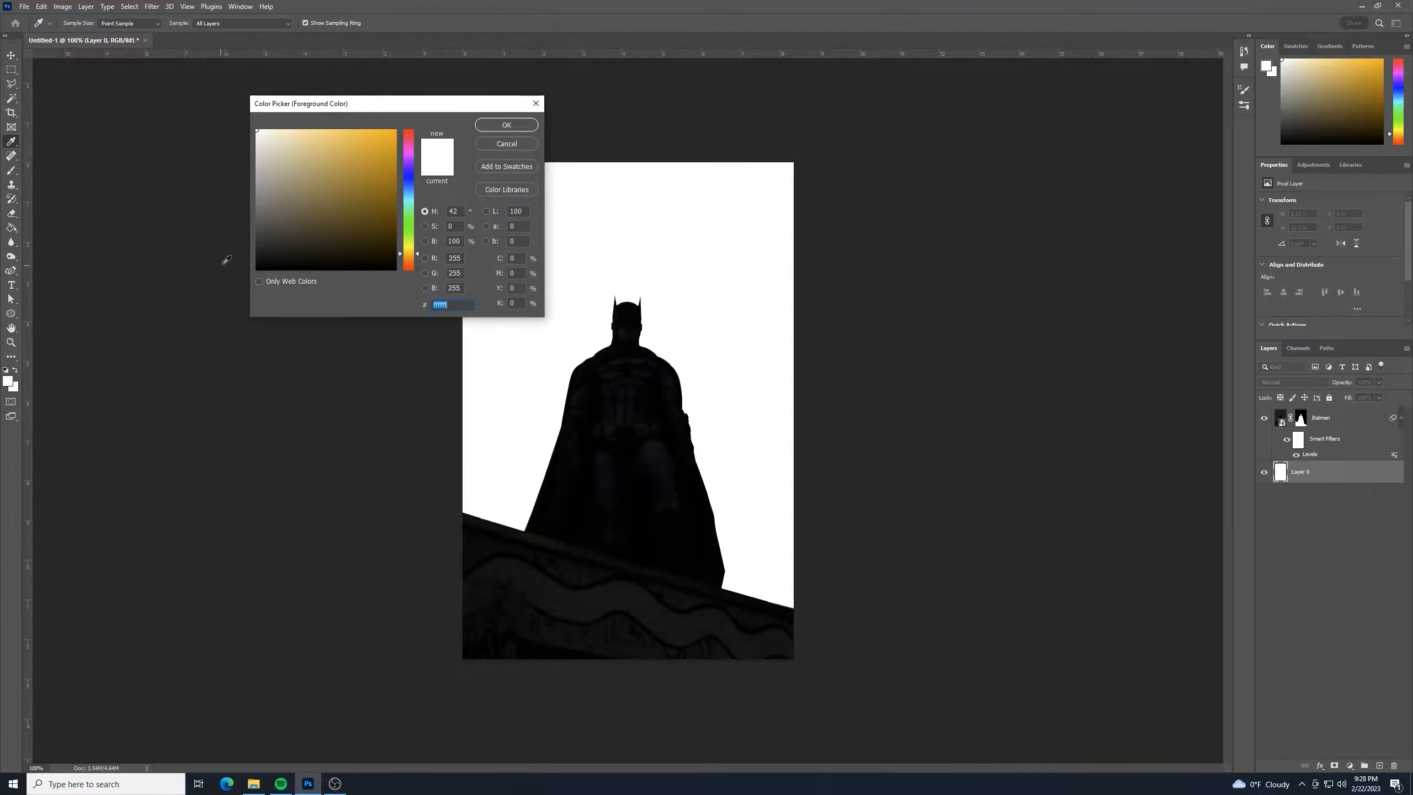
{"action": "left_click_drag", "start_coordinate": [261, 262], "coordinate": [245, 285]}
{"action": "left_click", "coordinate": [506, 125]}
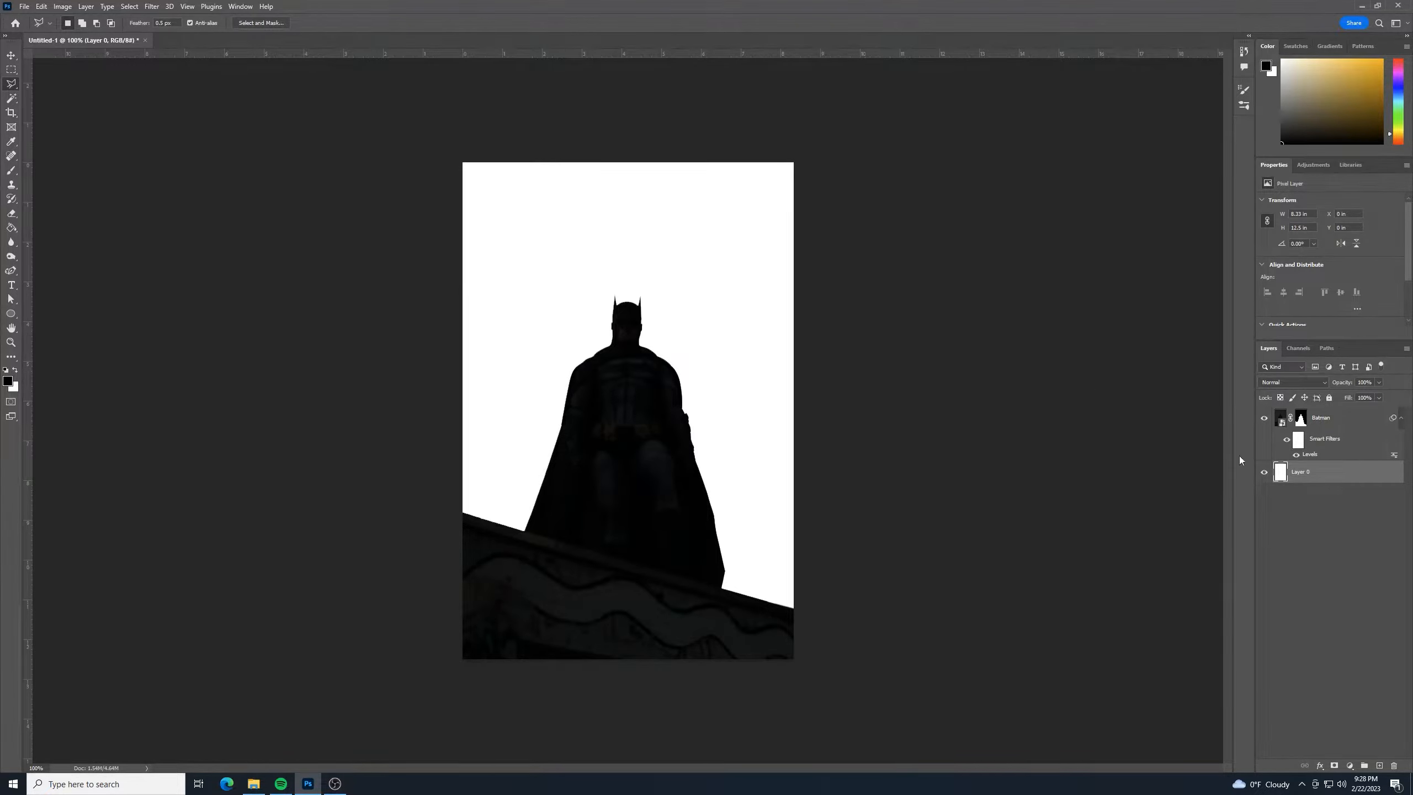
Add a Gradient Overlay to the background layer using the Foreground to Transparent preset.
{"action": "double_click", "coordinate": [1353, 473]}
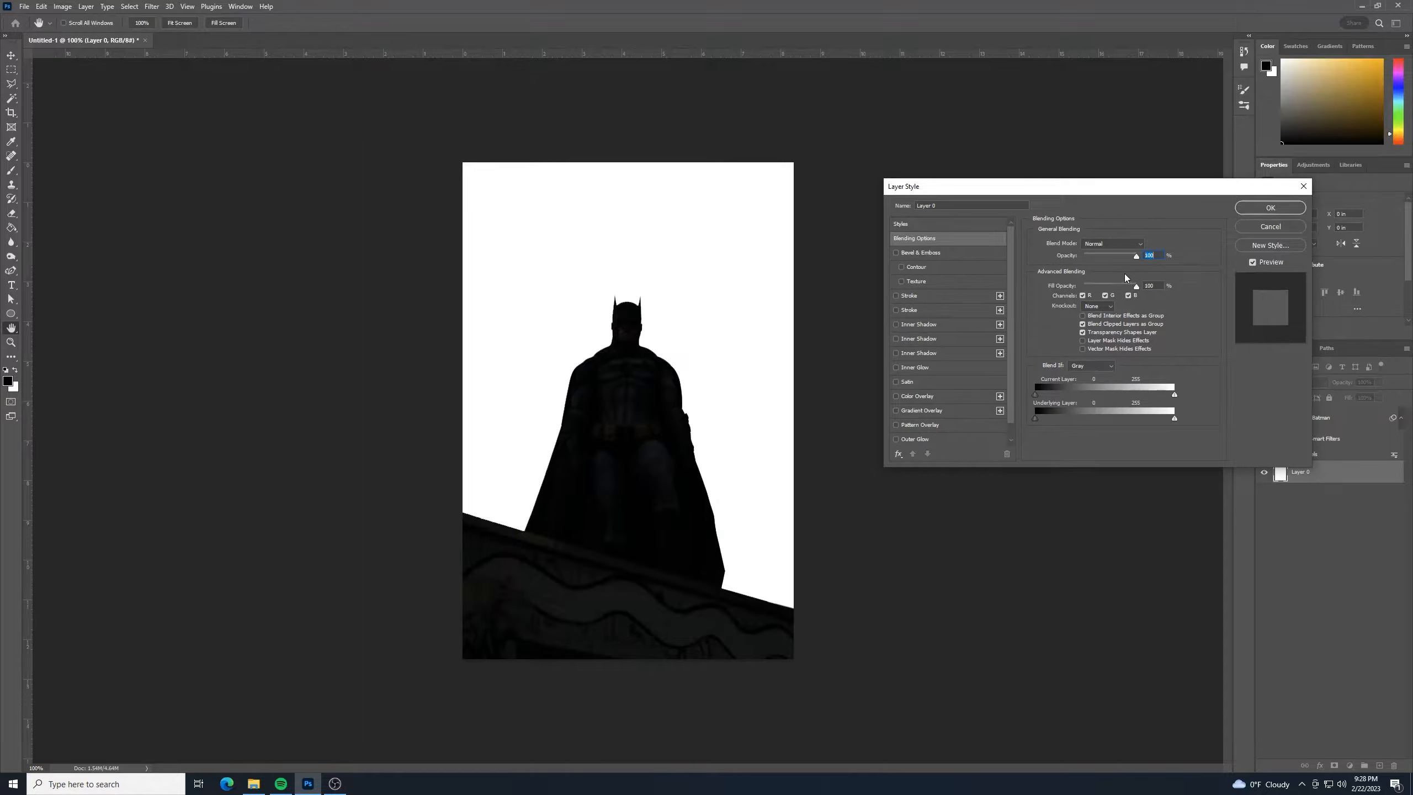
{"action": "left_click", "coordinate": [932, 410]}
{"action": "left_click_drag", "start_coordinate": [1013, 186], "coordinate": [983, 147]}
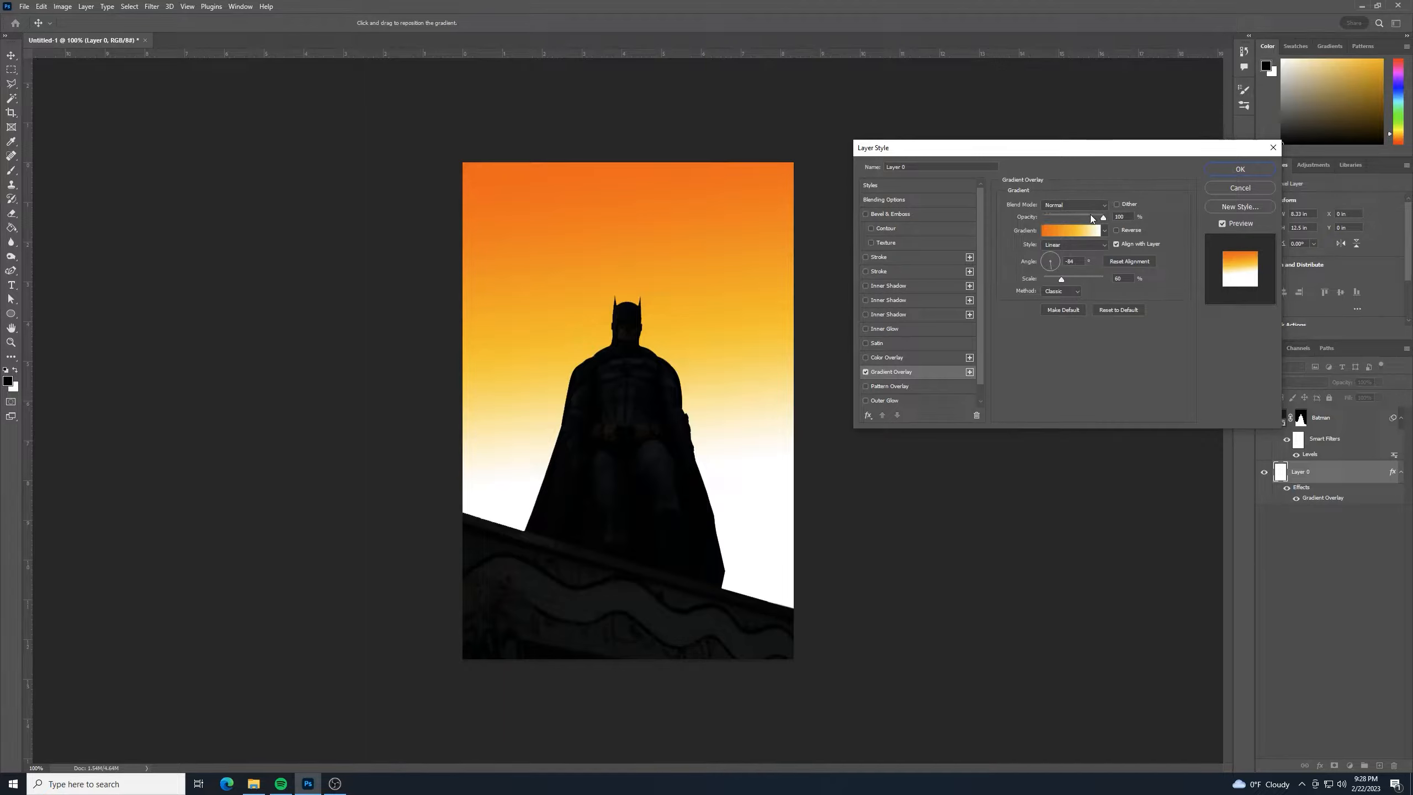
{"action": "left_click", "coordinate": [1066, 231]}
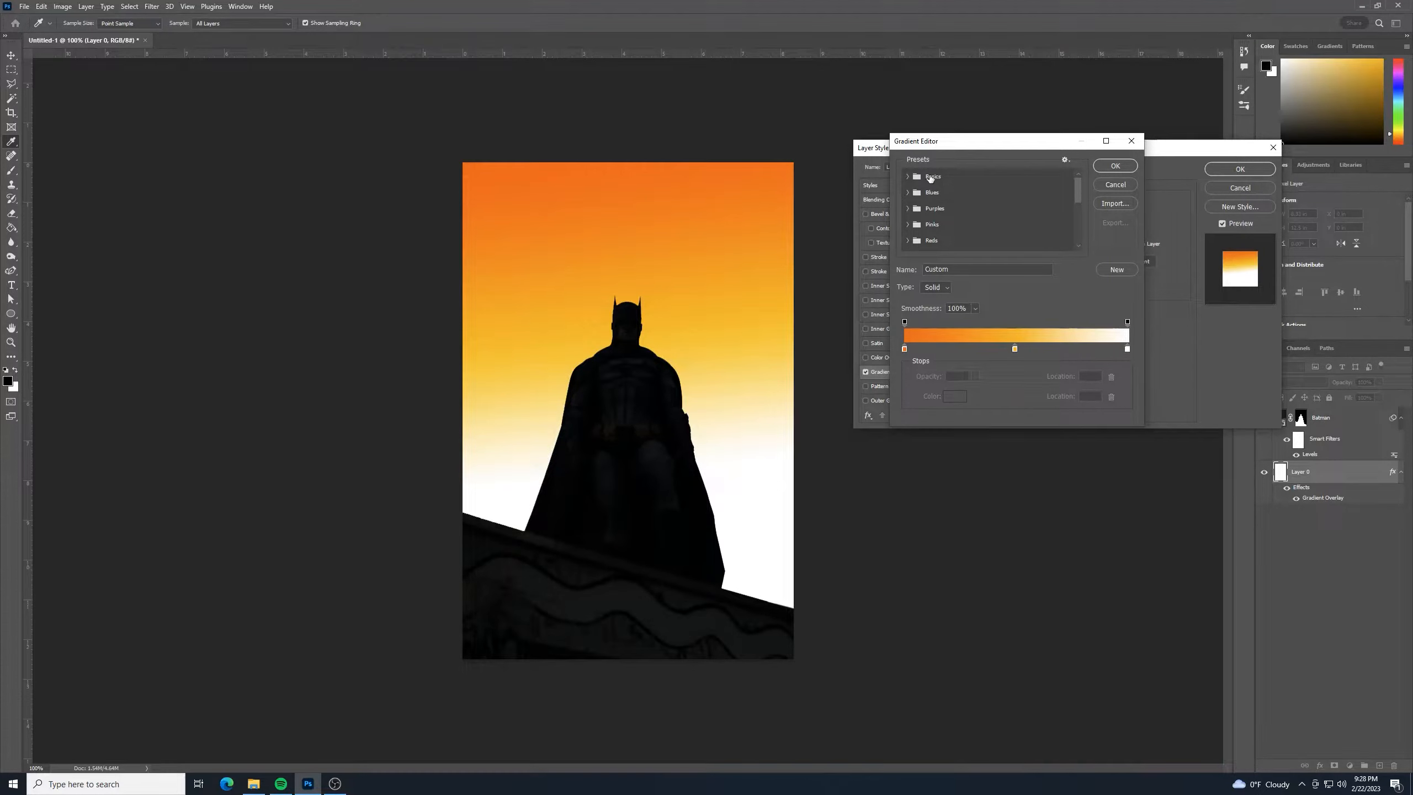
{"action": "left_click", "coordinate": [908, 178]}
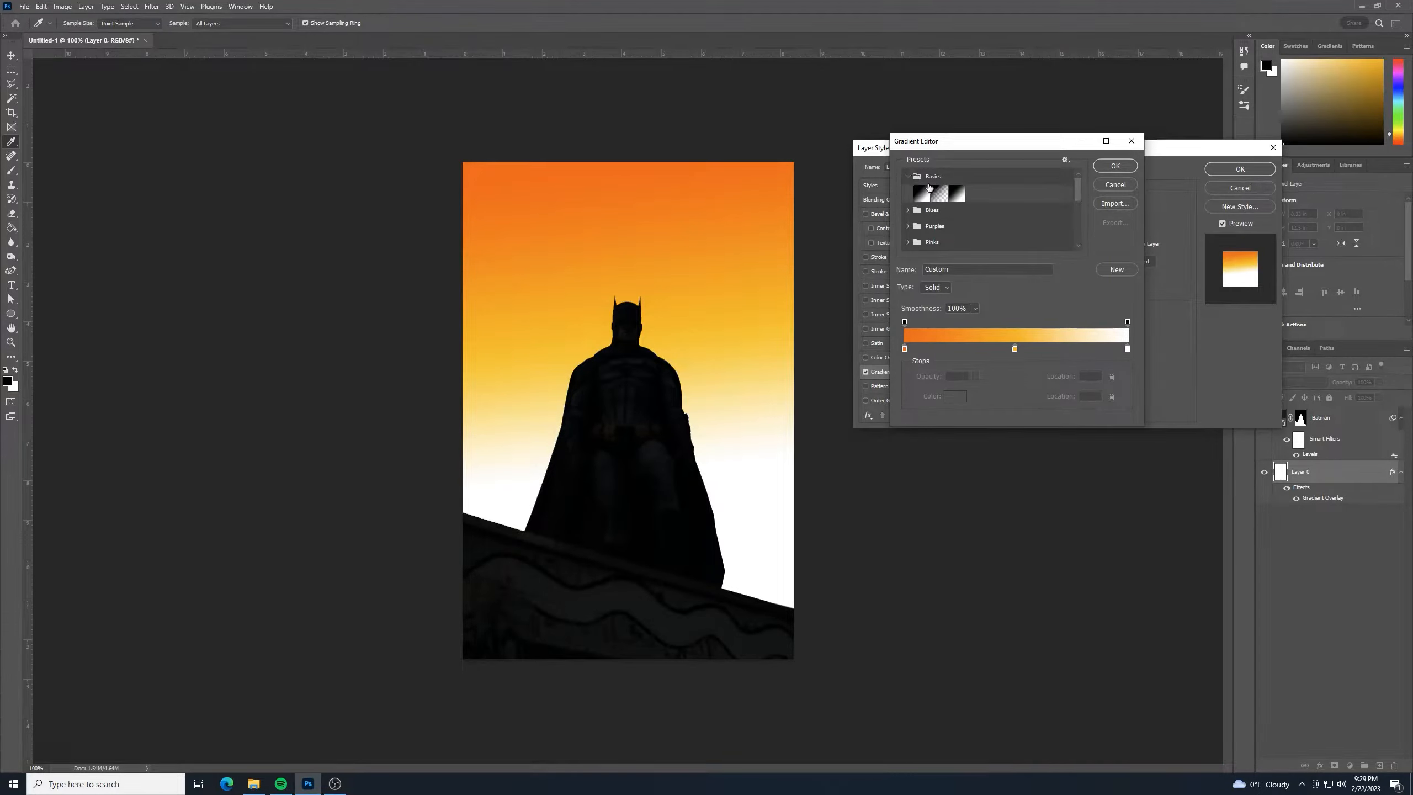
{"action": "left_click", "coordinate": [942, 195]}
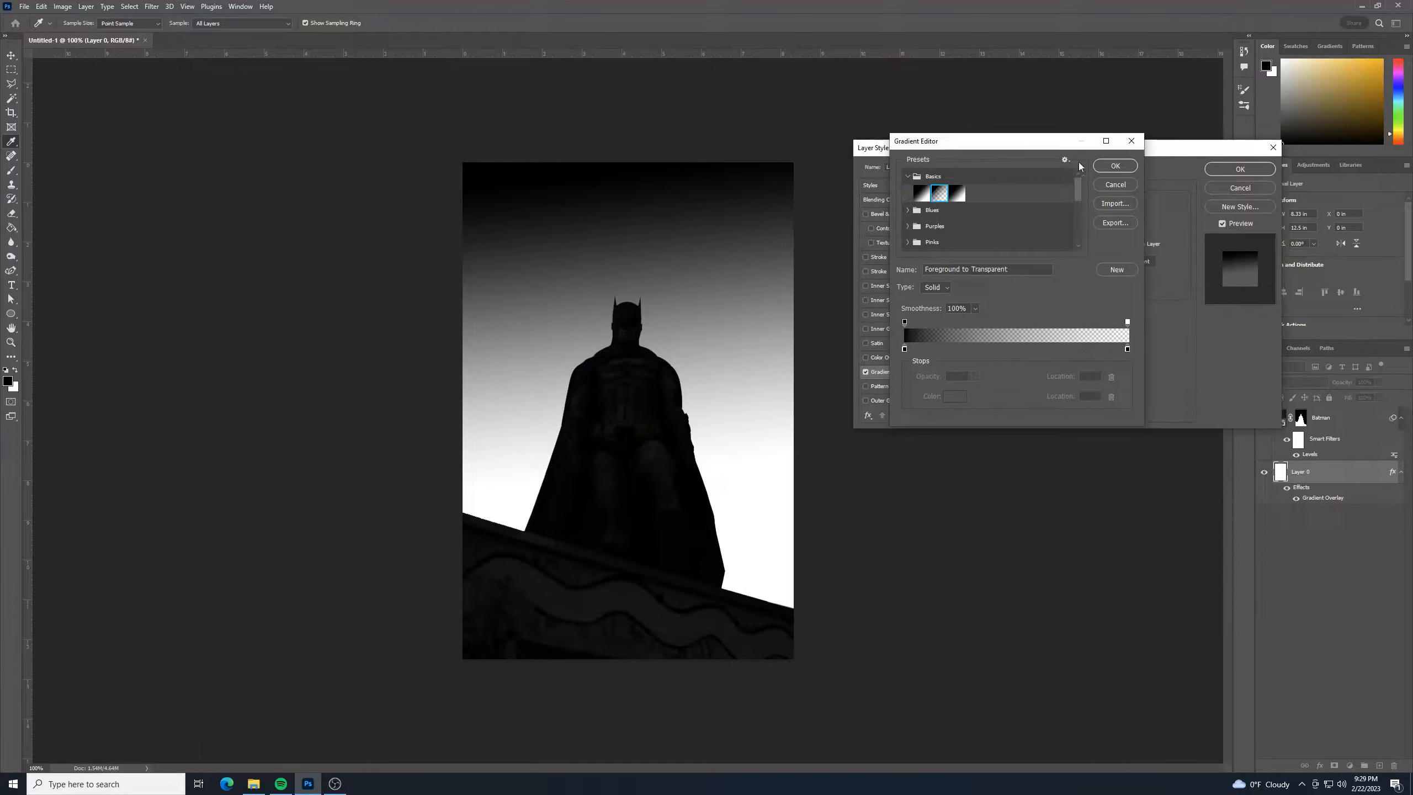
{"action": "left_click", "coordinate": [1116, 166]}
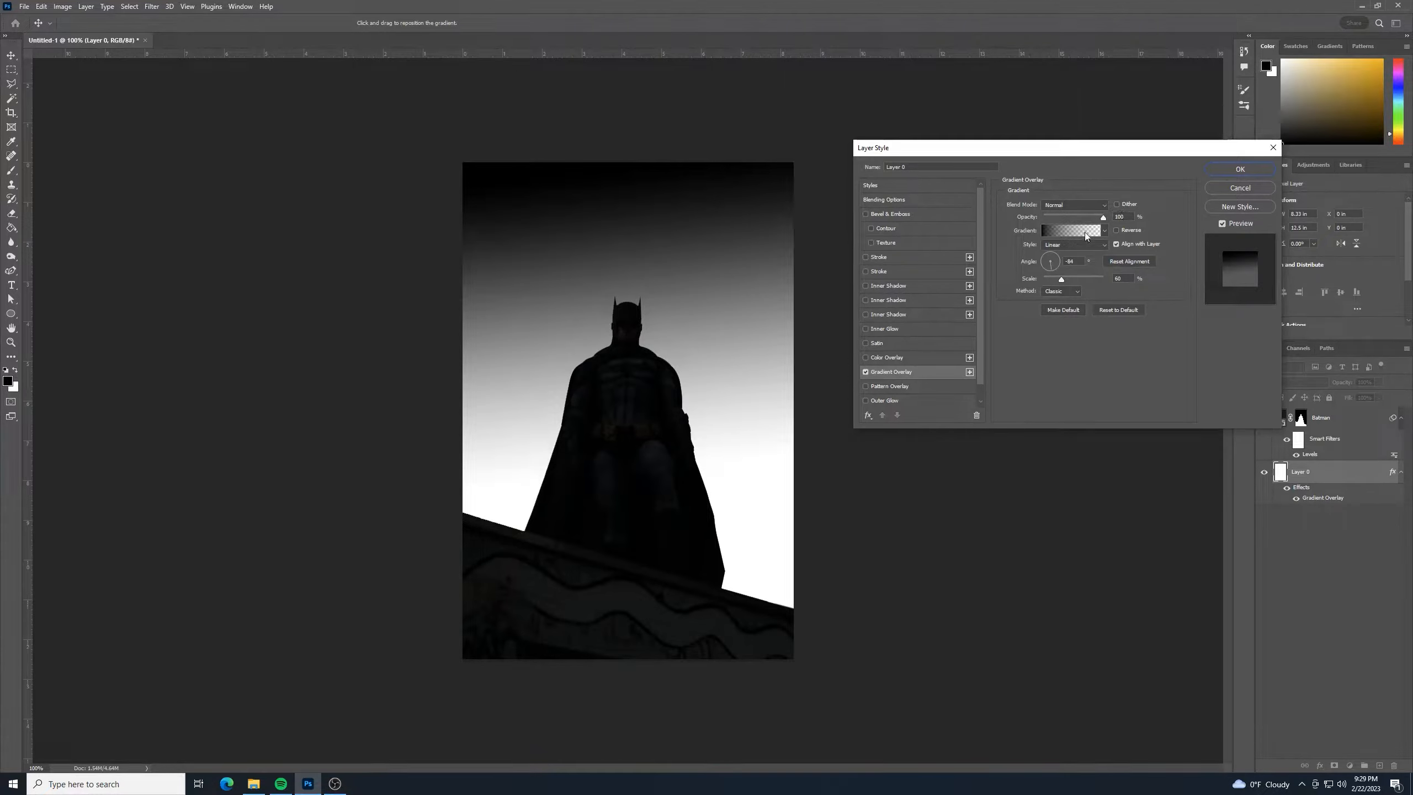
Change the gradient overlay to the Reflected style, reverse it, and set its angle to 130° and scale to 150%.
{"action": "left_click", "coordinate": [1104, 245]}
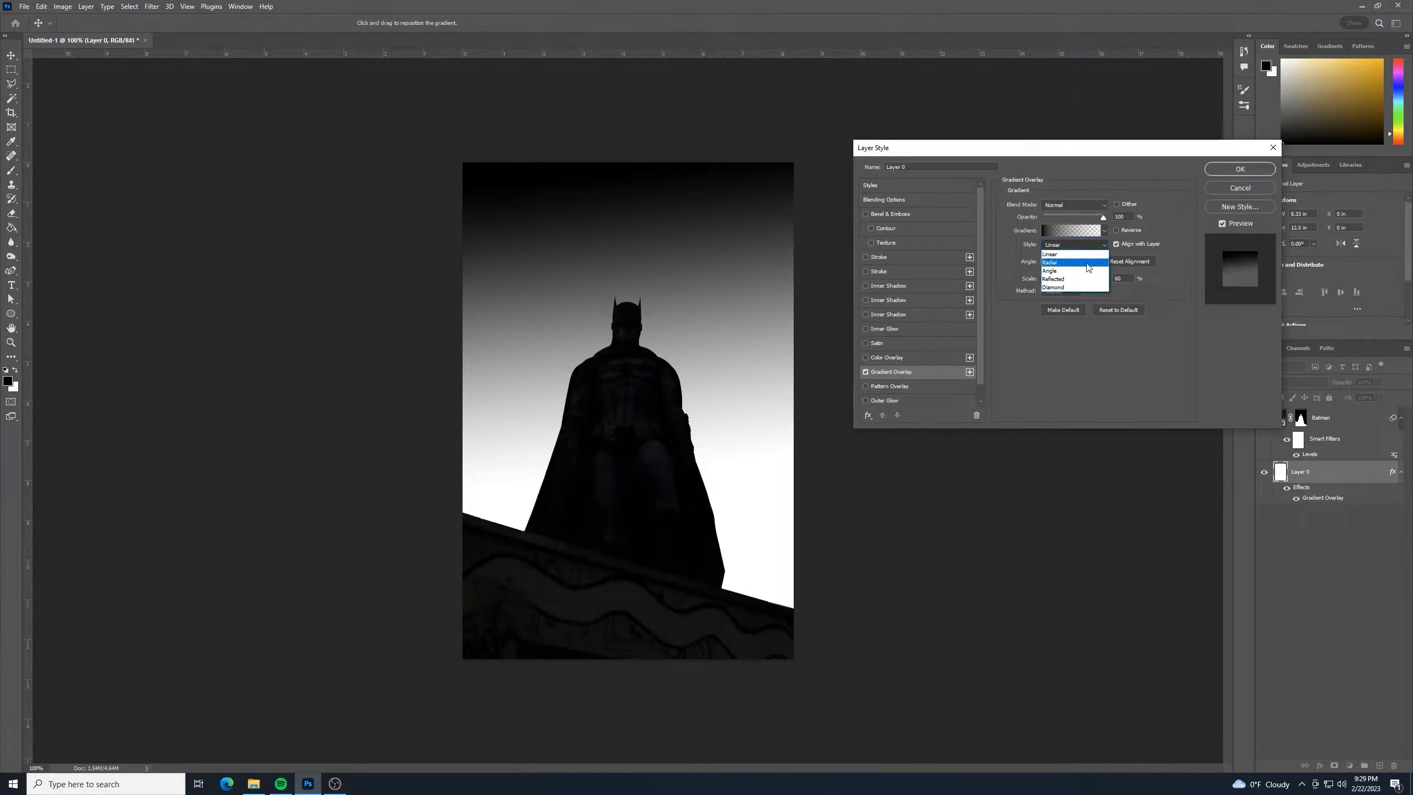
{"action": "left_click", "coordinate": [1089, 279]}
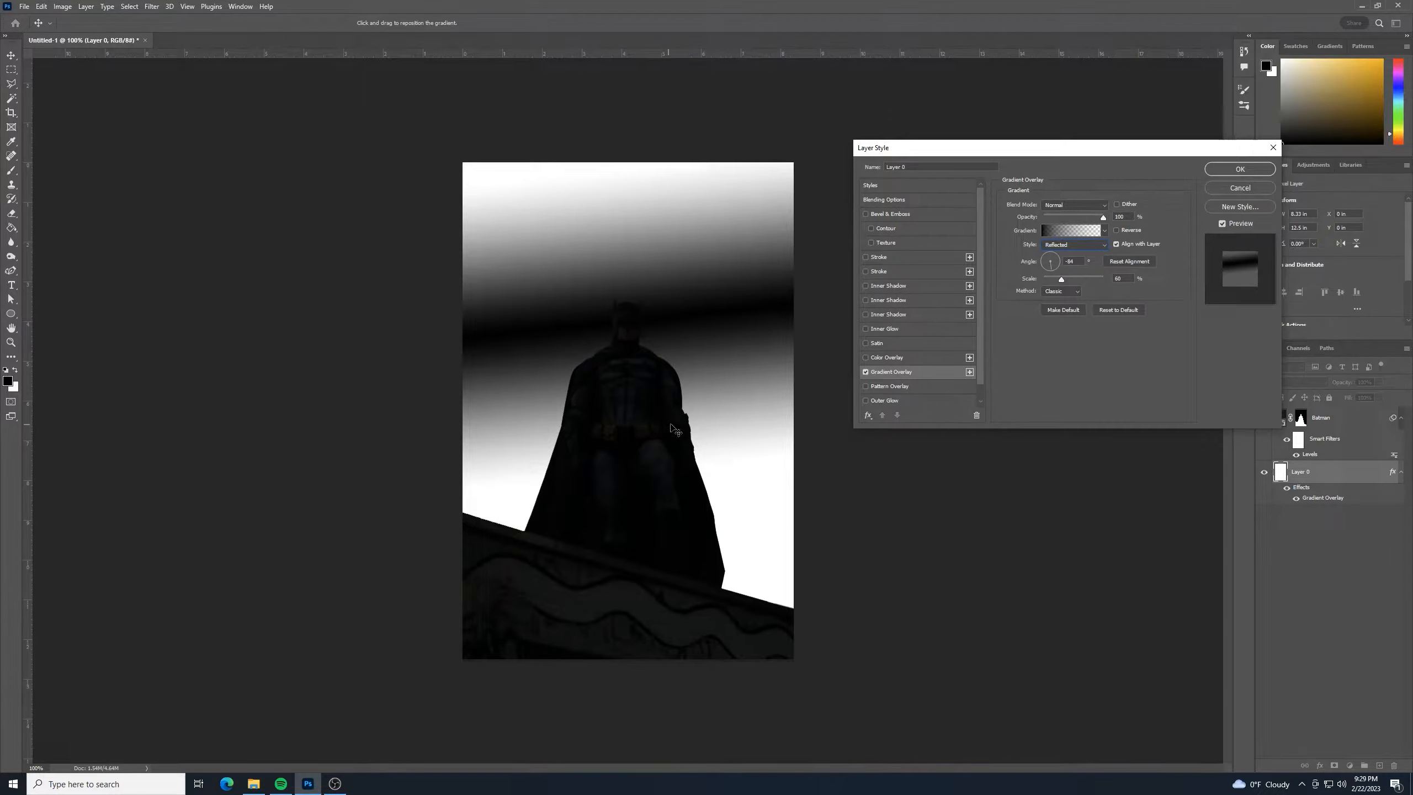
{"action": "left_click", "coordinate": [1116, 229]}
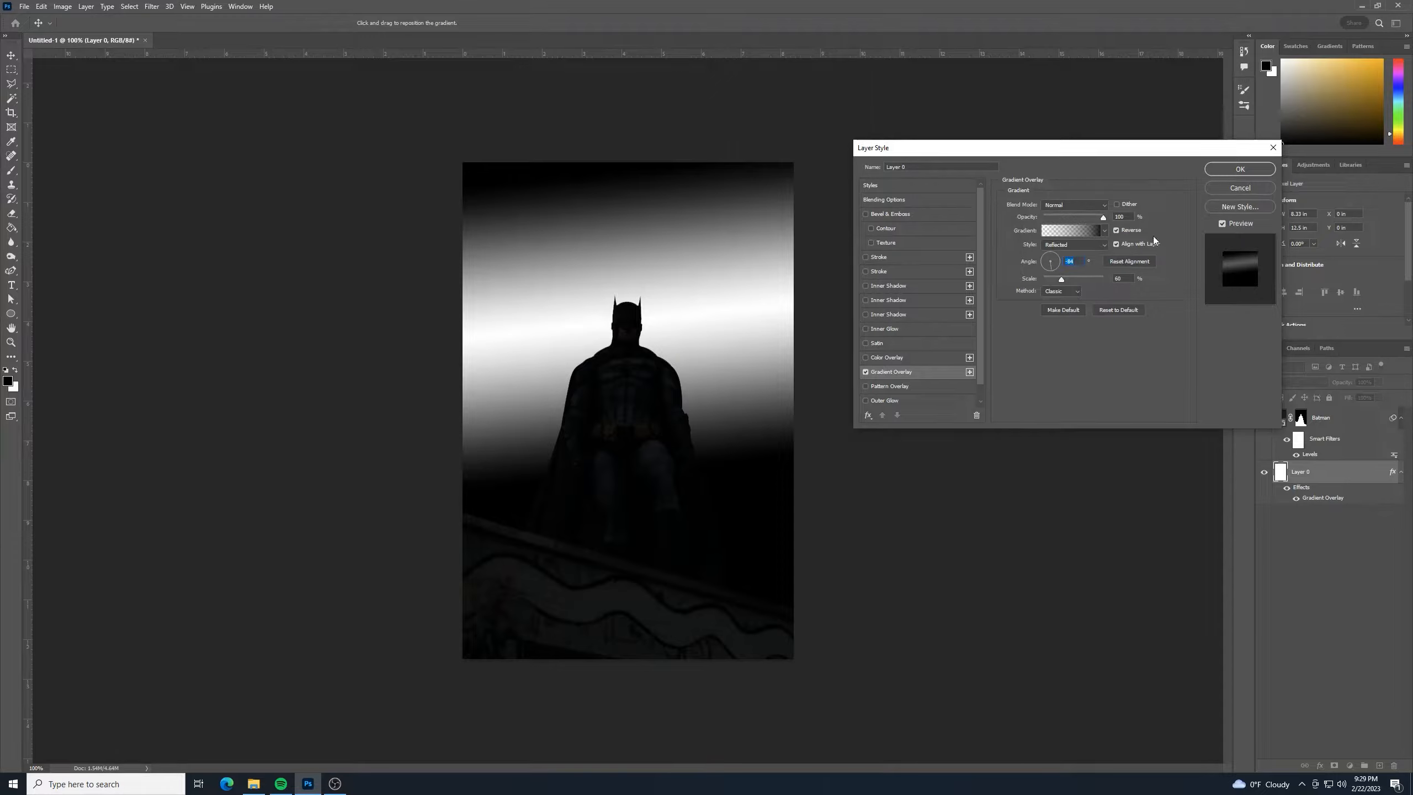
{"action": "type", "text": "130"}
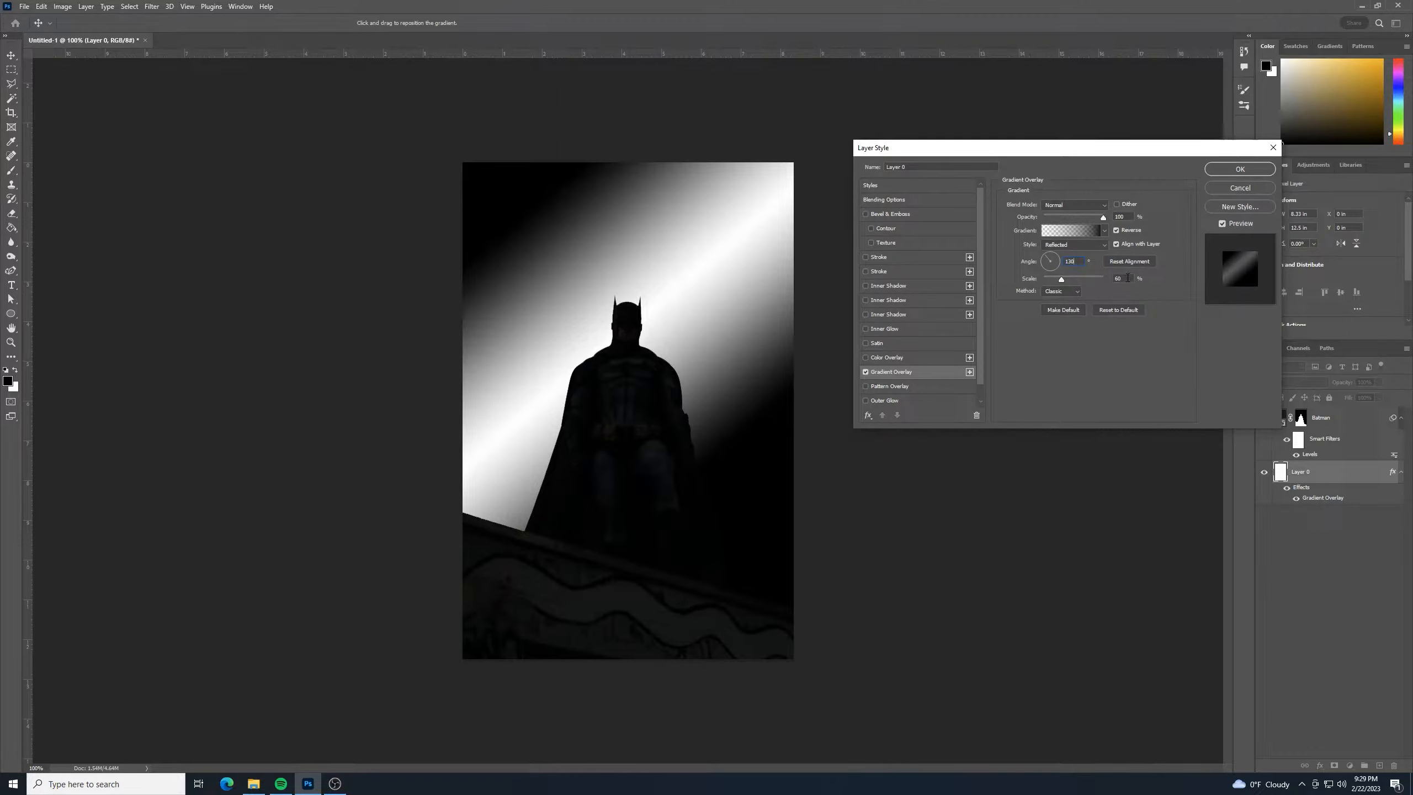
{"action": "type", "text": "150"}
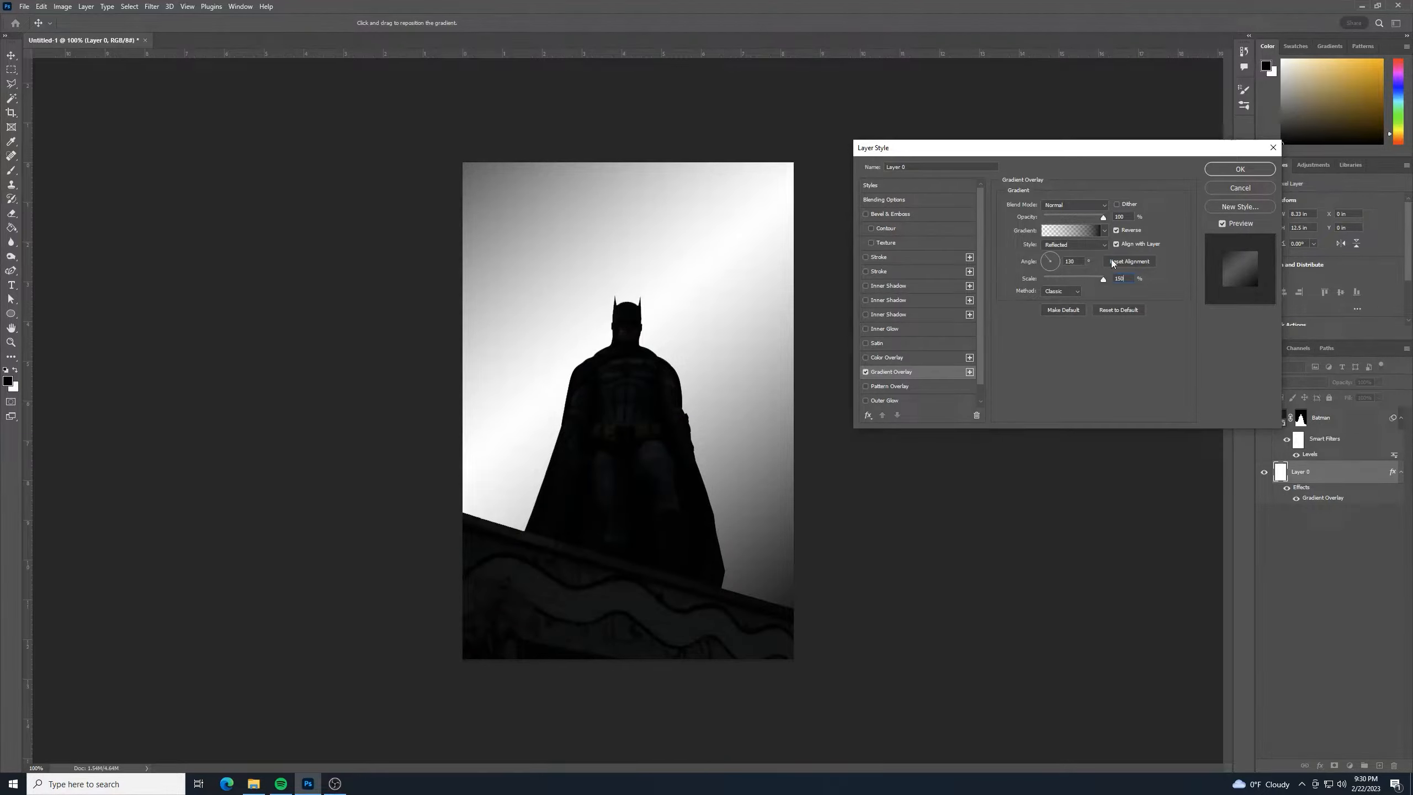
Reset the gradient's alignment, shift it slightly on the canvas behind Batman, and apply the layer style.
{"action": "left_click", "coordinate": [1130, 261]}
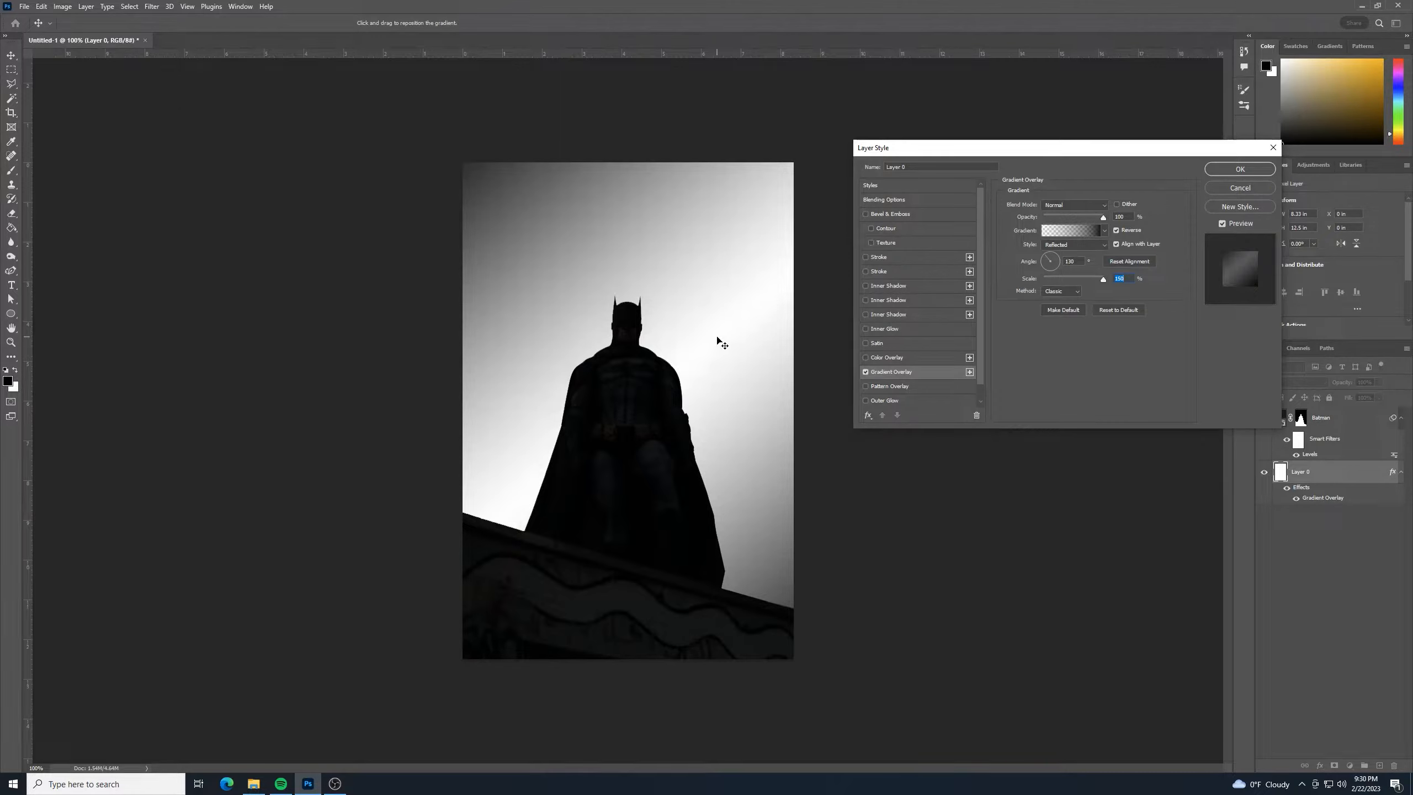
{"action": "mouse_move", "coordinate": [652, 381]}
{"action": "left_mouse_down"}
{"action": "mouse_move", "coordinate": [627, 338]}
{"action": "mouse_move", "coordinate": [641, 370]}
{"action": "left_mouse_up"}
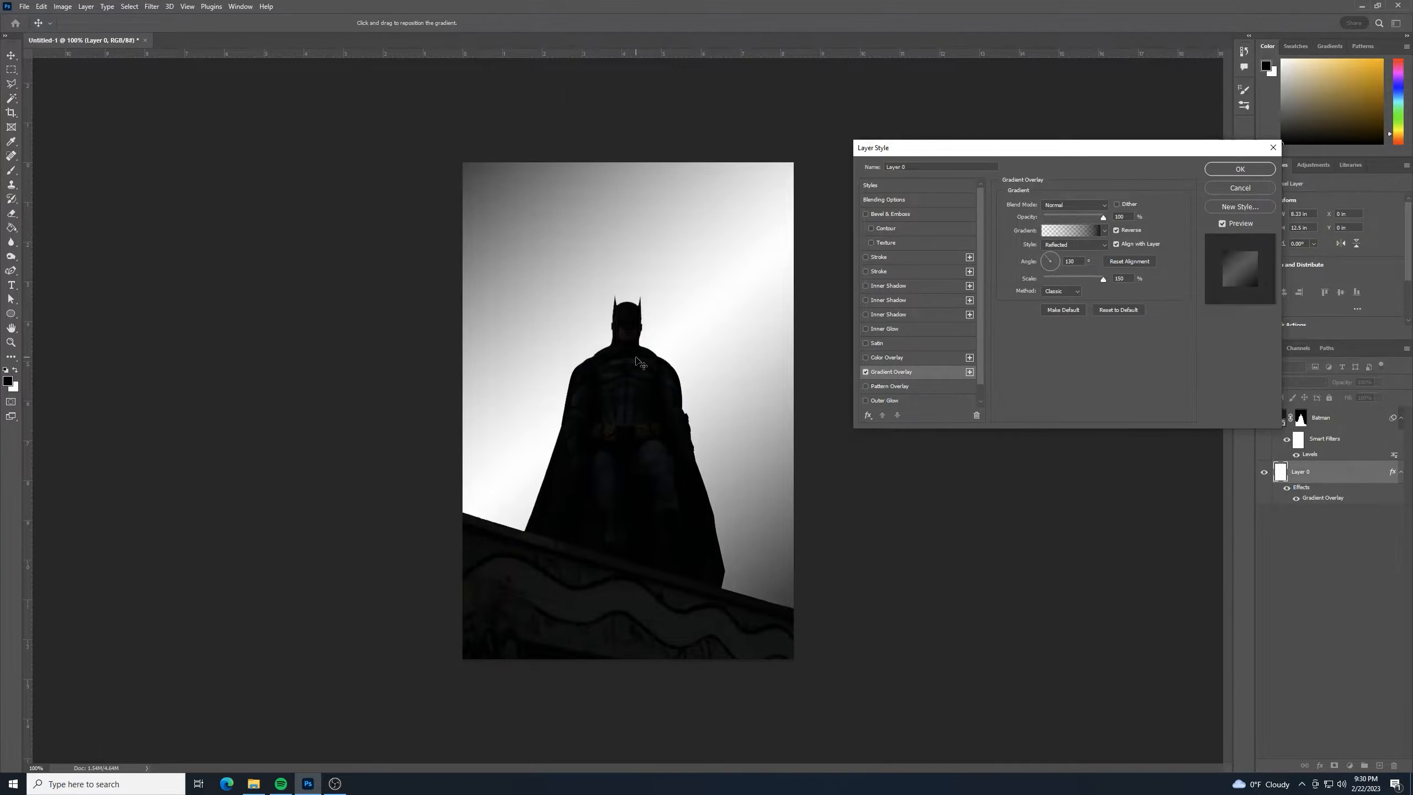
{"action": "left_click_drag", "start_coordinate": [636, 364], "coordinate": [637, 364]}
{"action": "left_click", "coordinate": [1241, 170]}
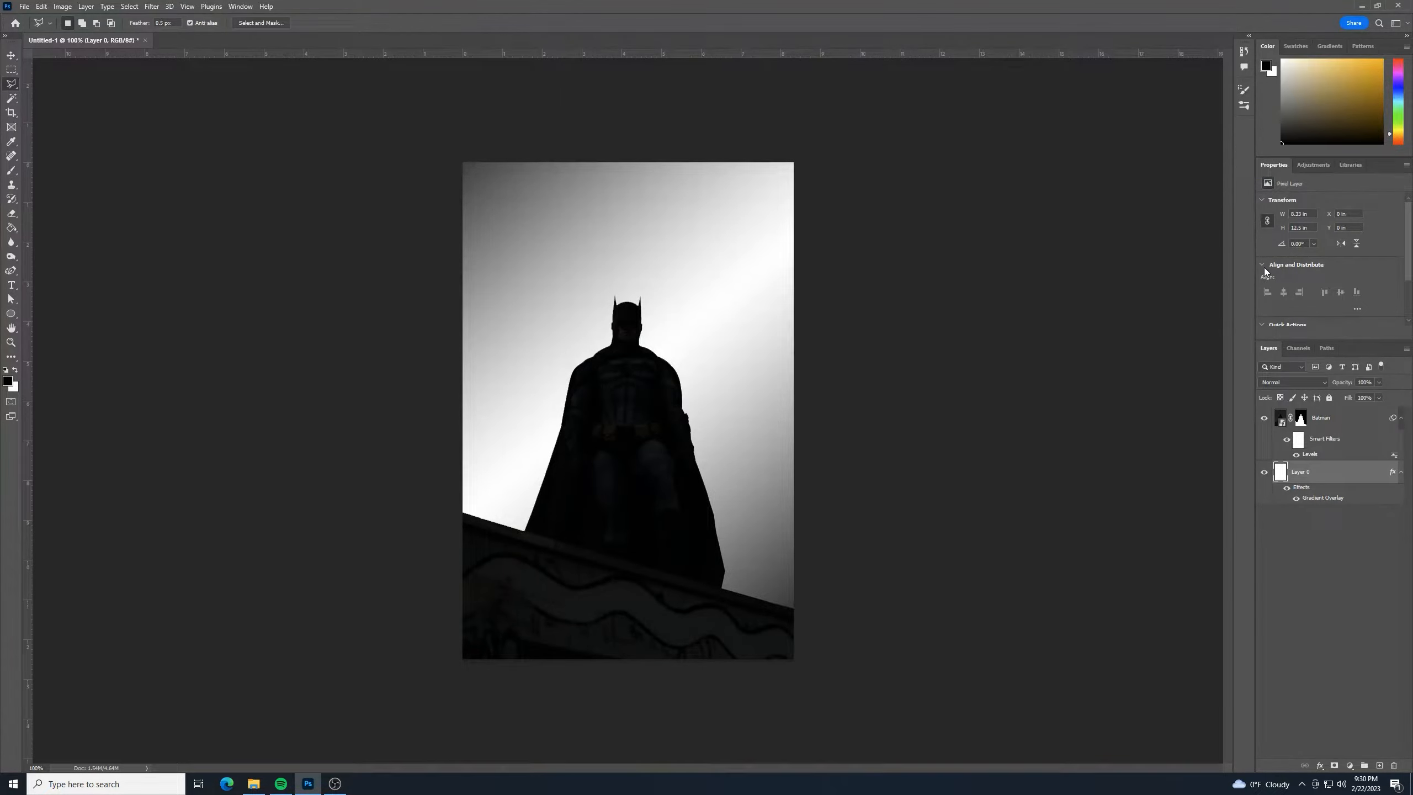
Add a new layer above the Batman layer and name it Bat Logo.
{"action": "left_click", "coordinate": [1349, 418]}
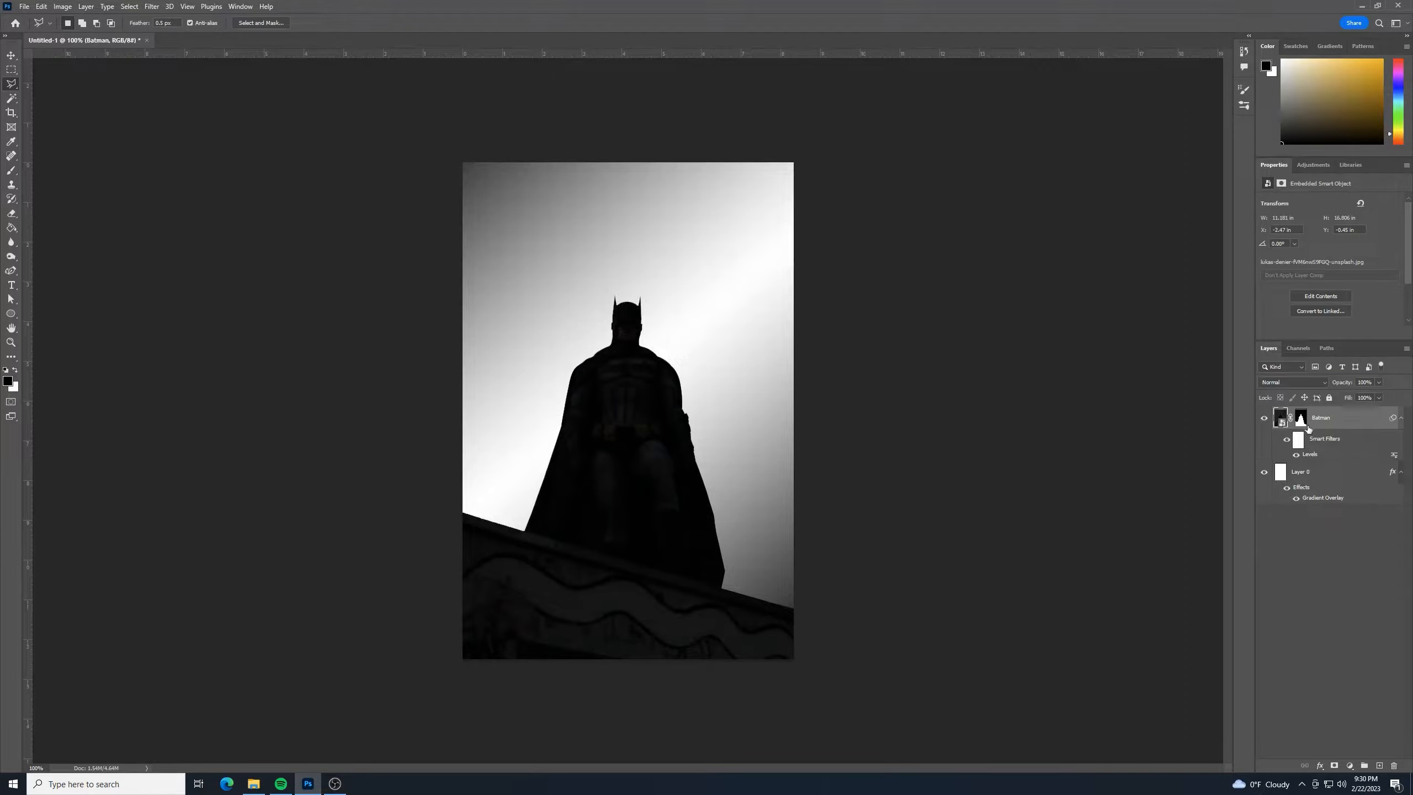
{"action": "left_click", "coordinate": [1380, 766]}
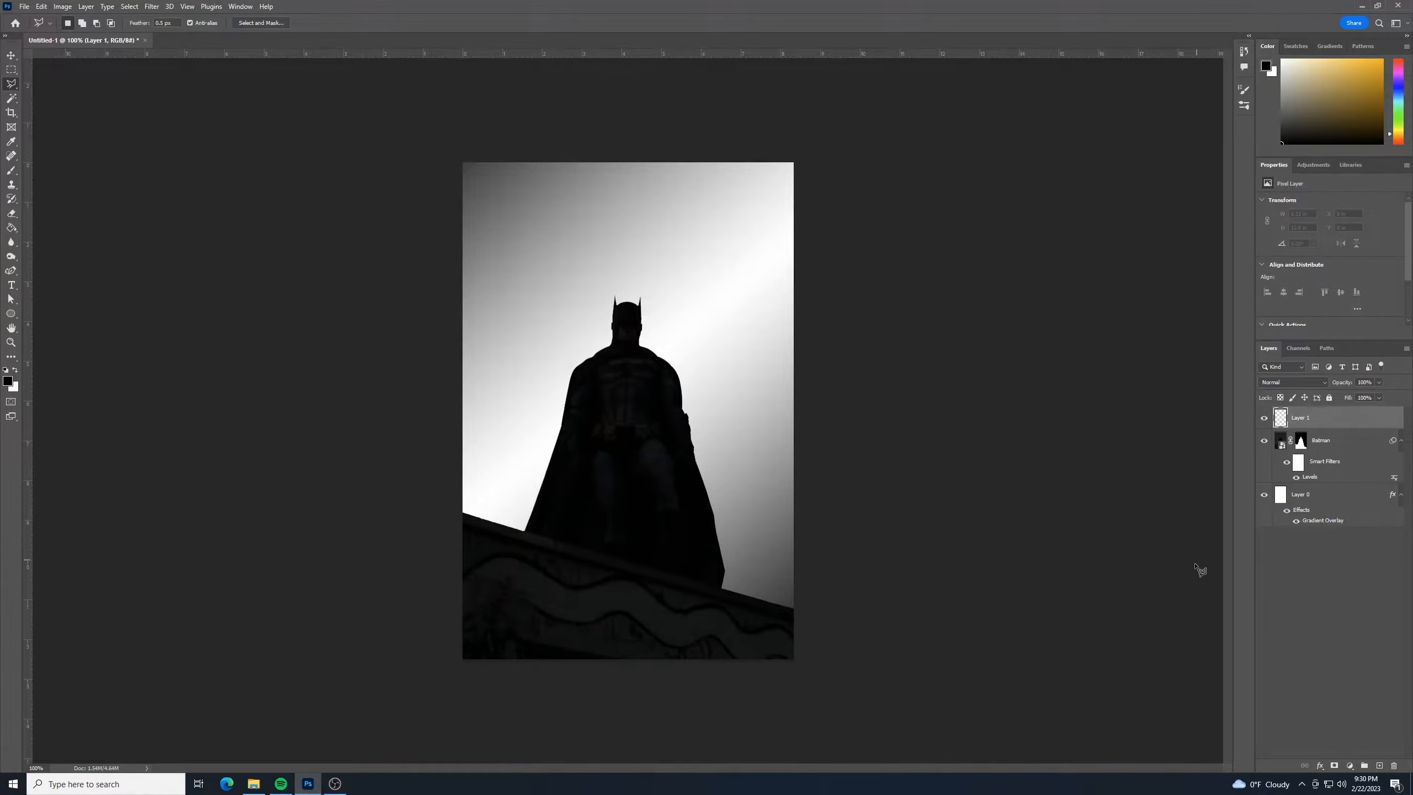
{"action": "double_click", "coordinate": [1303, 418]}
{"action": "type", "text": "Bat Logo"}
{"action": "key", "text": "Return"}
Place the Bat Logo image from the images folder and scale it to about 1.44 in wide on Batman's chest.
{"action": "left_click", "coordinate": [254, 784]}
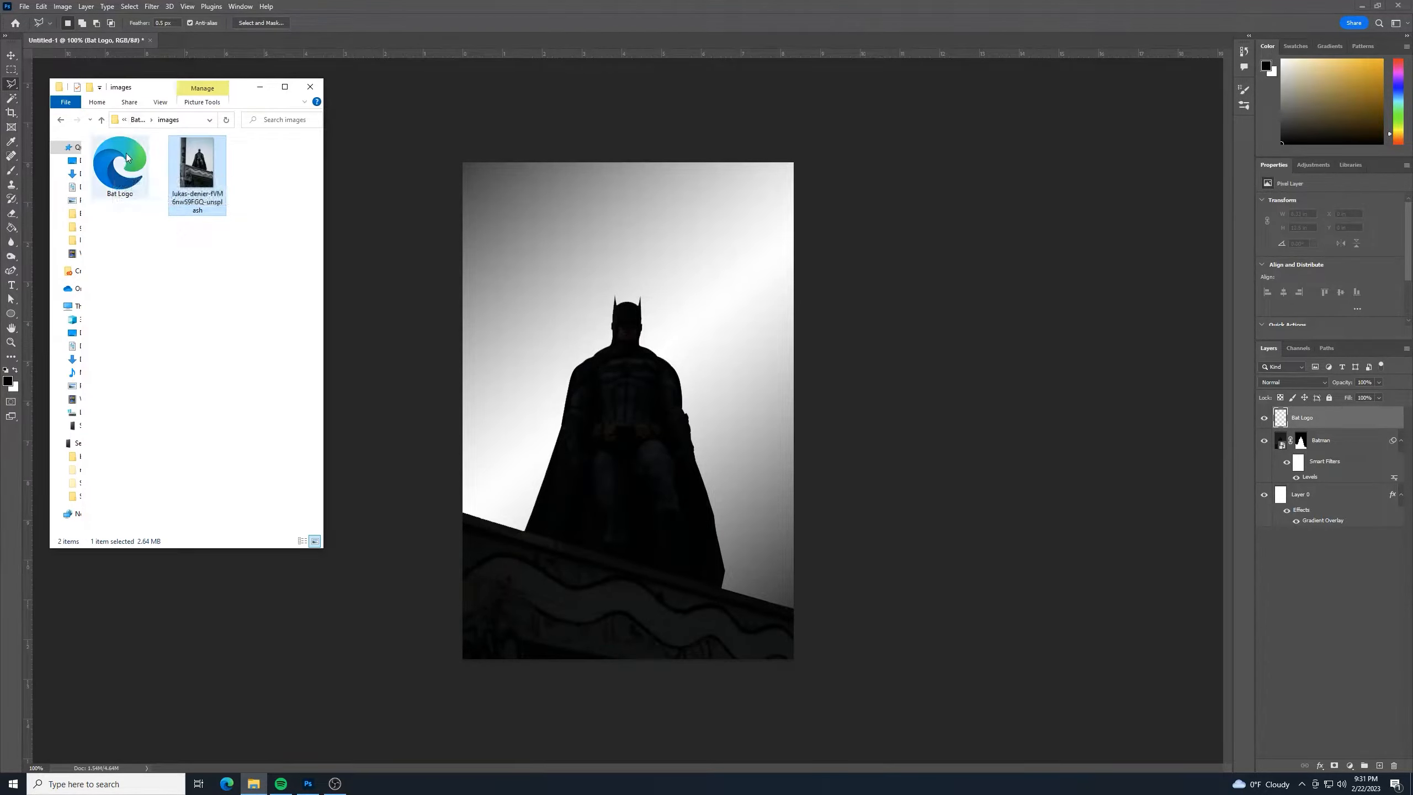
{"action": "left_click_drag", "start_coordinate": [124, 159], "coordinate": [637, 398]}
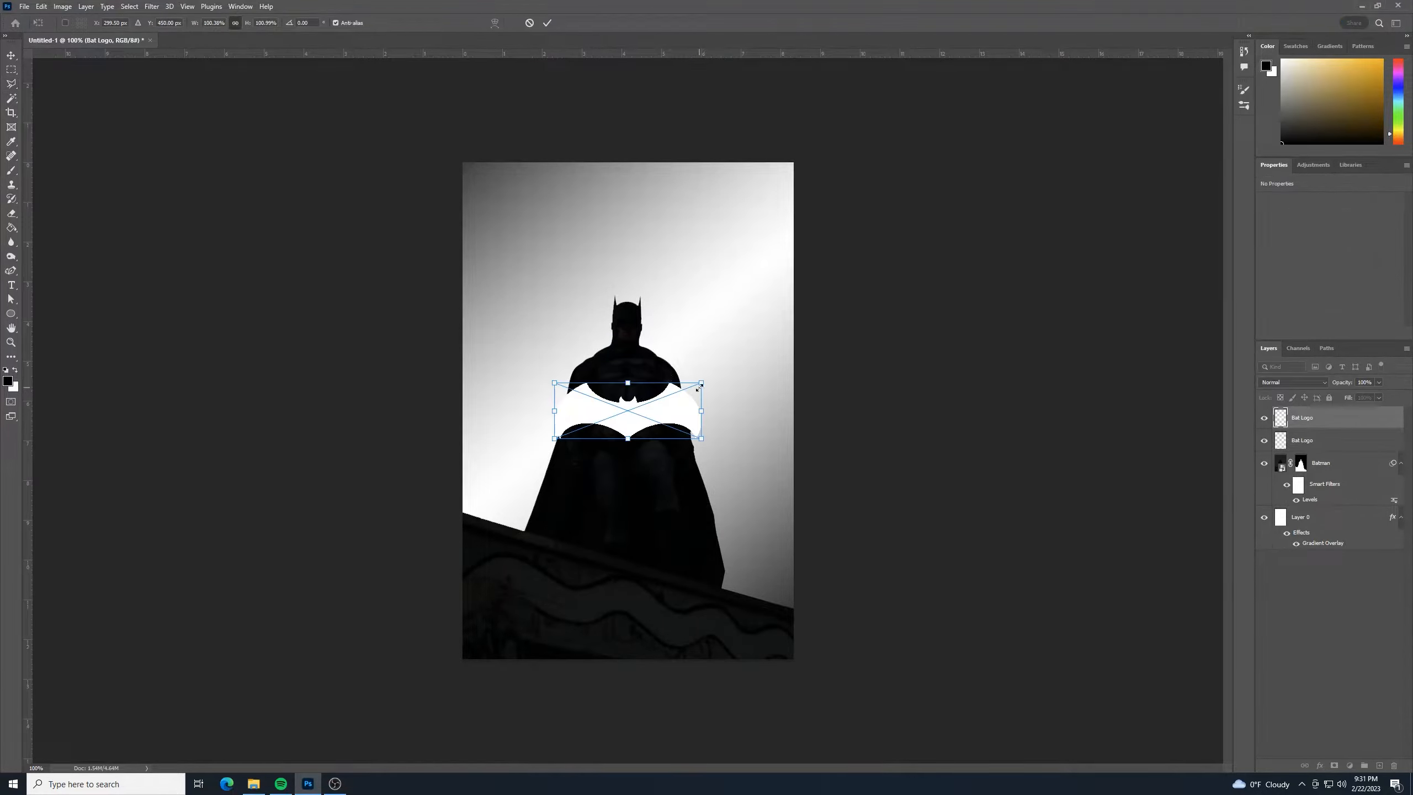
{"action": "left_click_drag", "start_coordinate": [702, 383], "coordinate": [613, 416]}
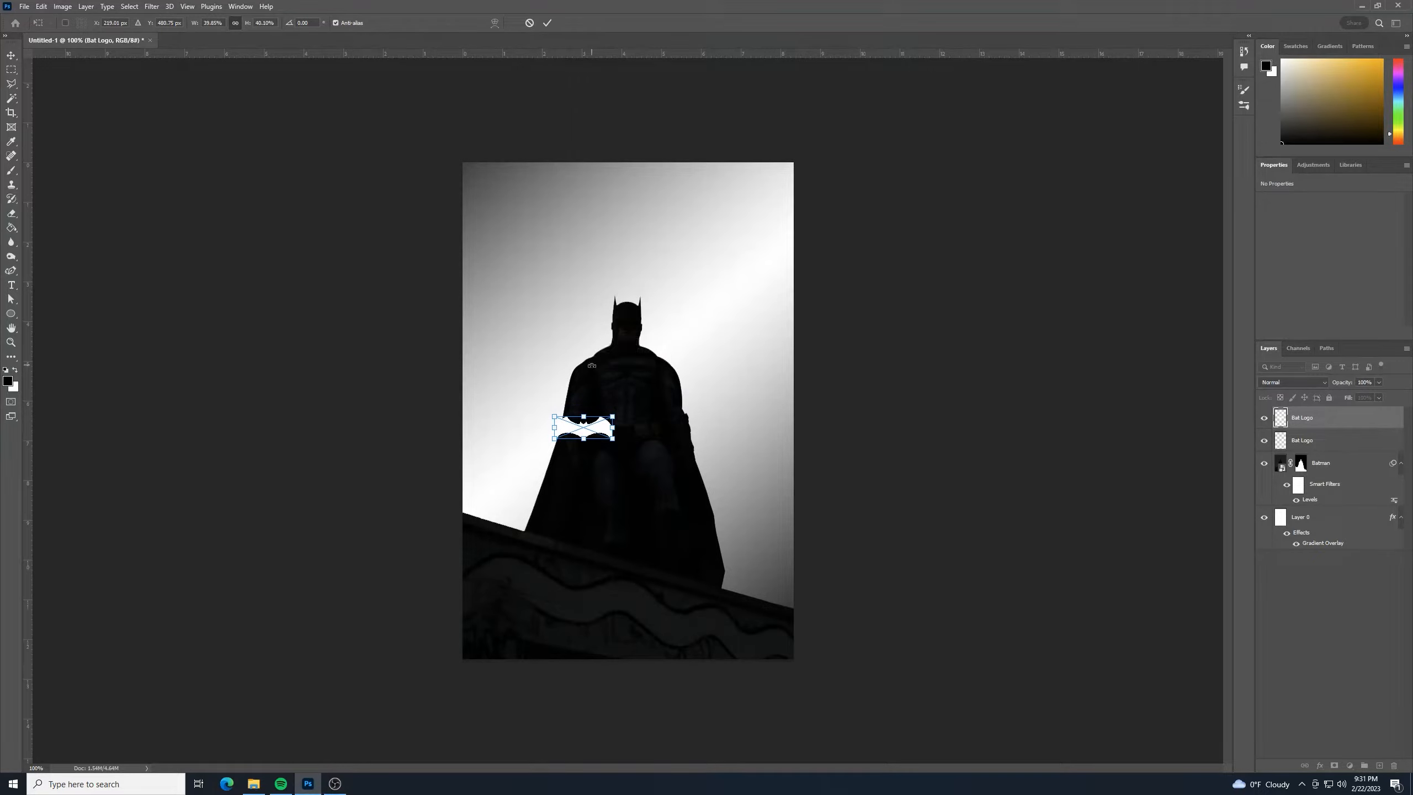
{"action": "left_click_drag", "start_coordinate": [630, 392], "coordinate": [643, 373]}
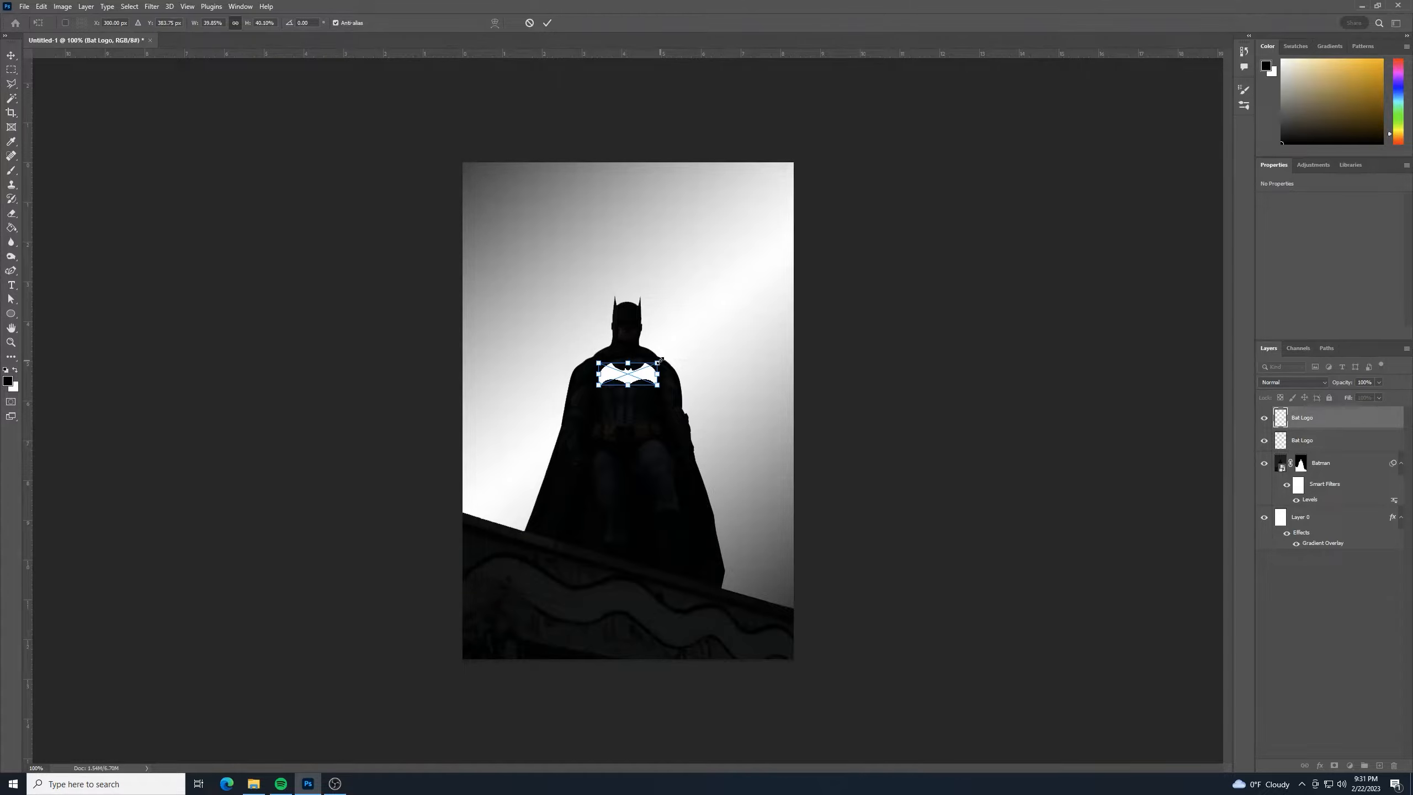
{"action": "left_click_drag", "start_coordinate": [660, 360], "coordinate": [655, 363]}
{"action": "key", "text": "Return"}
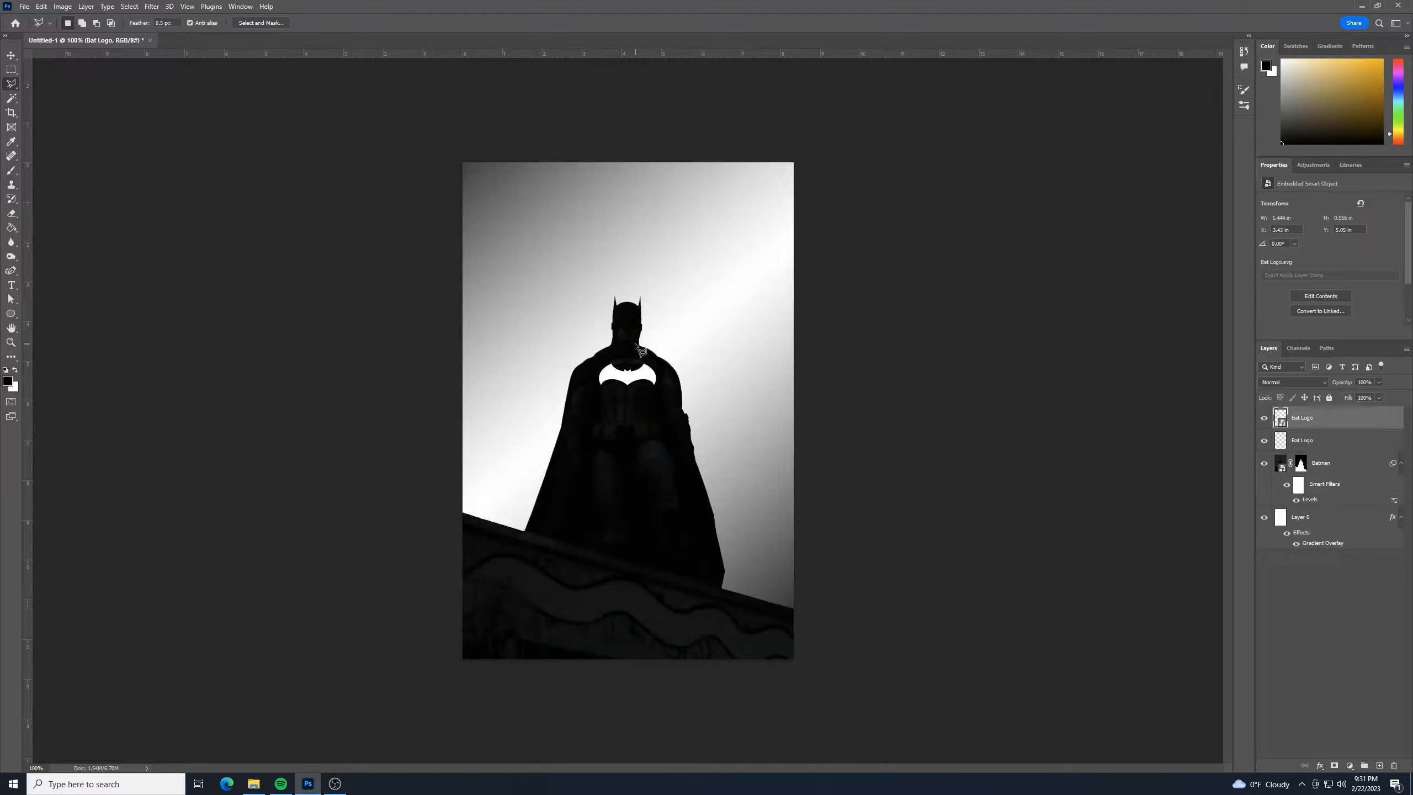
Nudge the bat logo slightly upward with the Move tool so it sits higher on Batman's chest.
{"action": "left_click", "coordinate": [17, 58]}
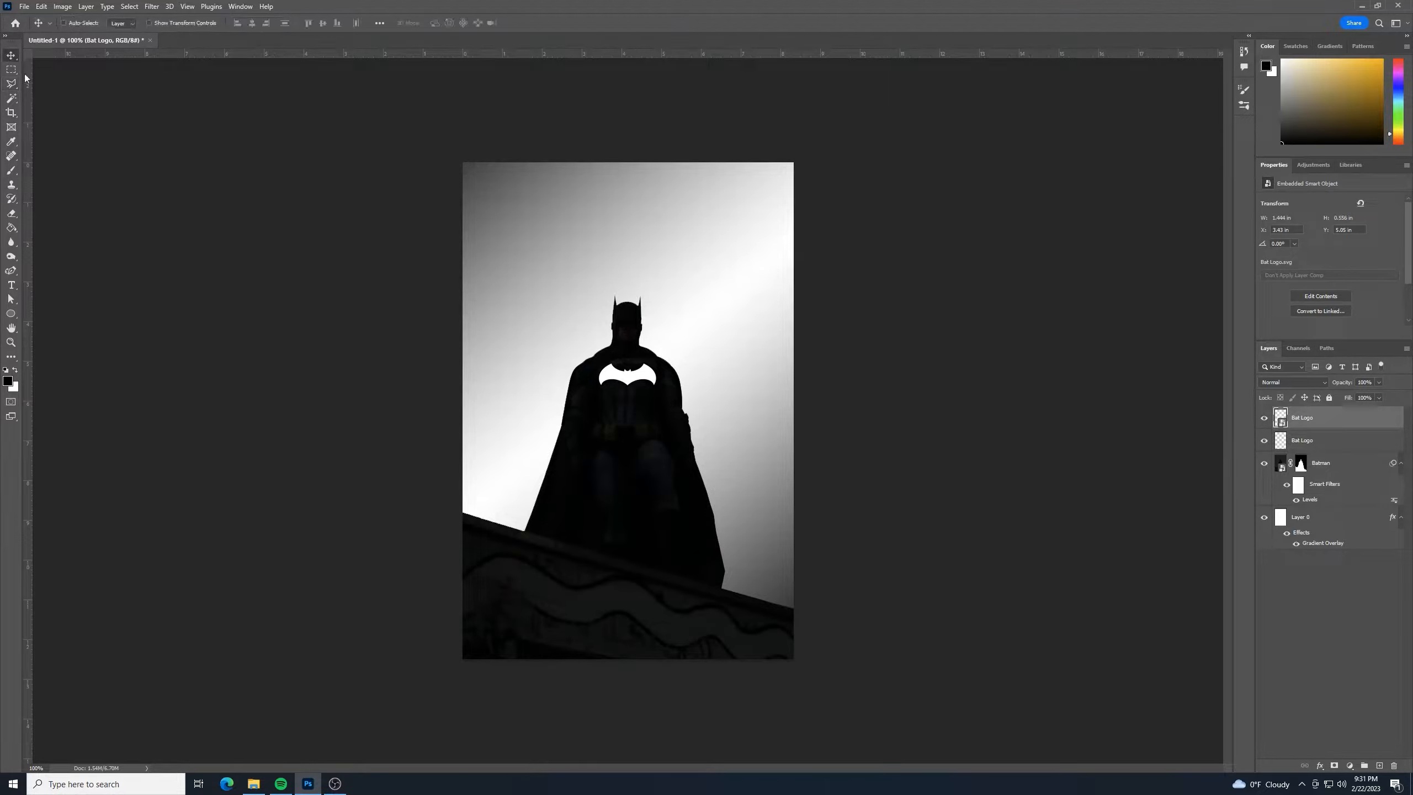
{"action": "key", "text": "Up"}
{"action": "key", "text": "Up"}
{"action": "key", "text": "Up"}
{"action": "key", "text": "Up"}
{"action": "key", "text": "Up"}
{"action": "key", "text": "Up"}
{"action": "key", "text": "Up"}
{"action": "key", "text": "Up"}
{"action": "key", "text": "Up"}
{"action": "key", "text": "Up"}
{"action": "key", "text": "Up"}
{"action": "key", "text": "Up"}
{"action": "key", "text": "Down"}
{"action": "key", "text": "Down"}
{"action": "key", "text": "Down"}
{"action": "key", "text": "Down"}
{"action": "key", "text": "Down"}
{"action": "key", "text": "Right"}
{"action": "key", "text": "Down"}
{"action": "key", "text": "Left"}
Soften the bat logo with a Gaussian Blur of 2.5 pixels radius.
{"action": "left_click", "coordinate": [152, 6]}
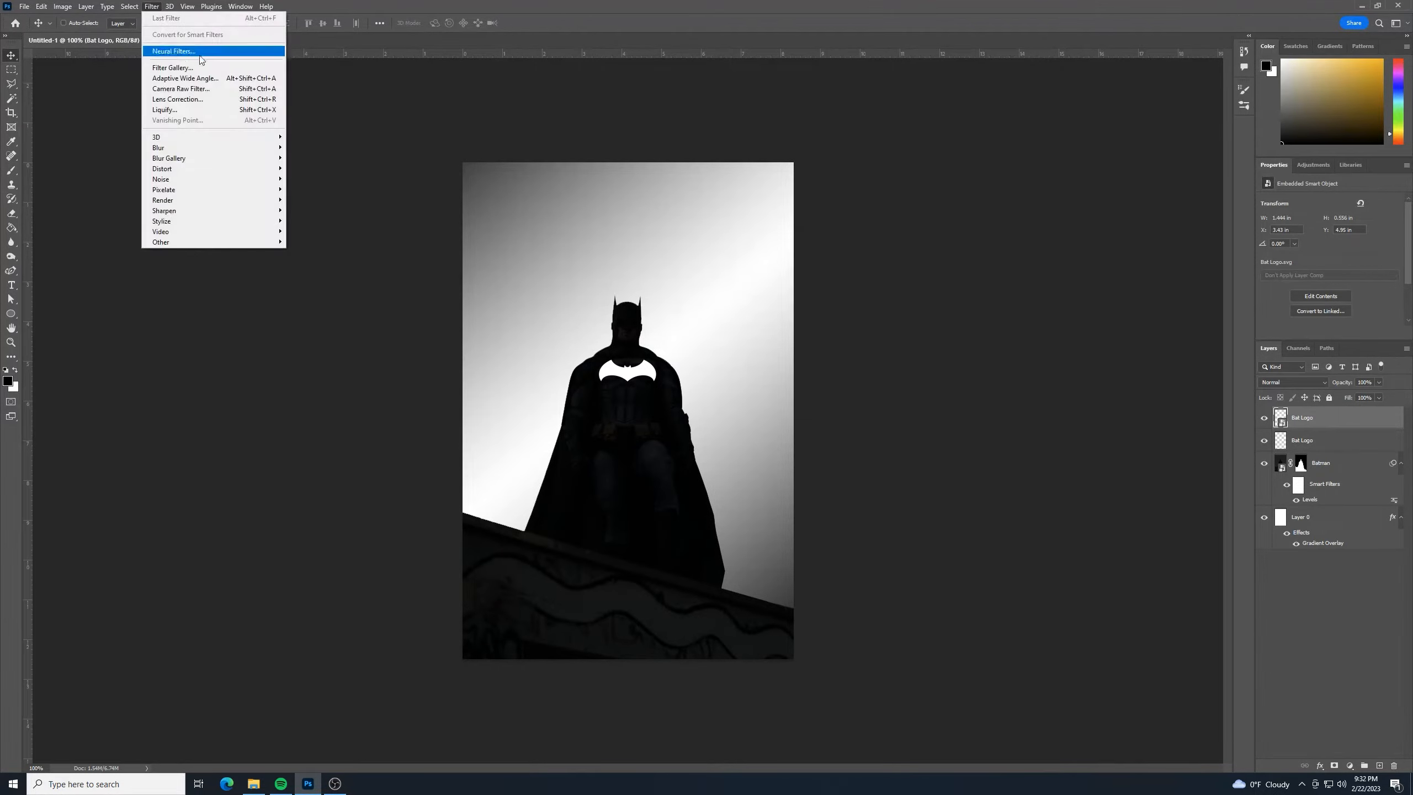
{"action": "mouse_move", "coordinate": [233, 148]}
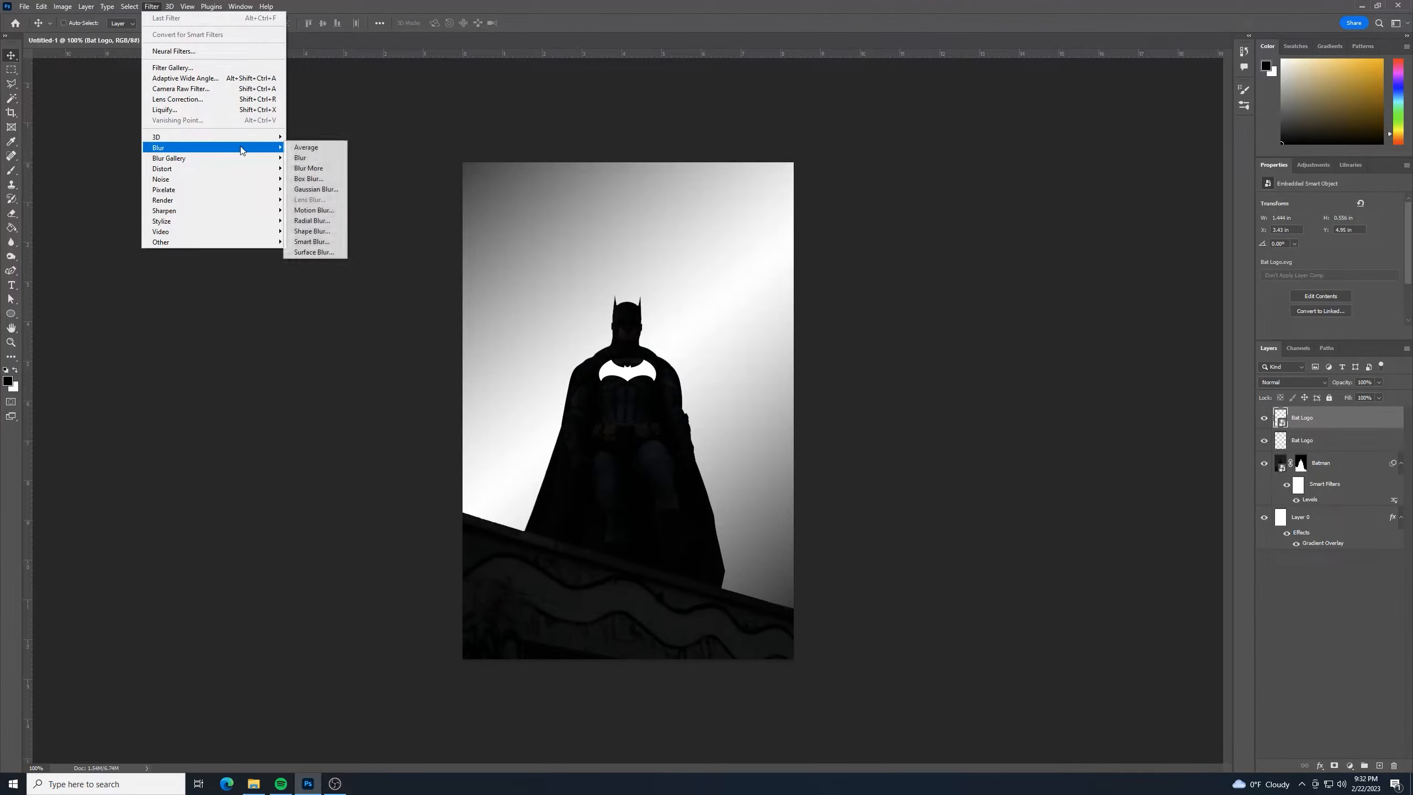
{"action": "left_click", "coordinate": [330, 189]}
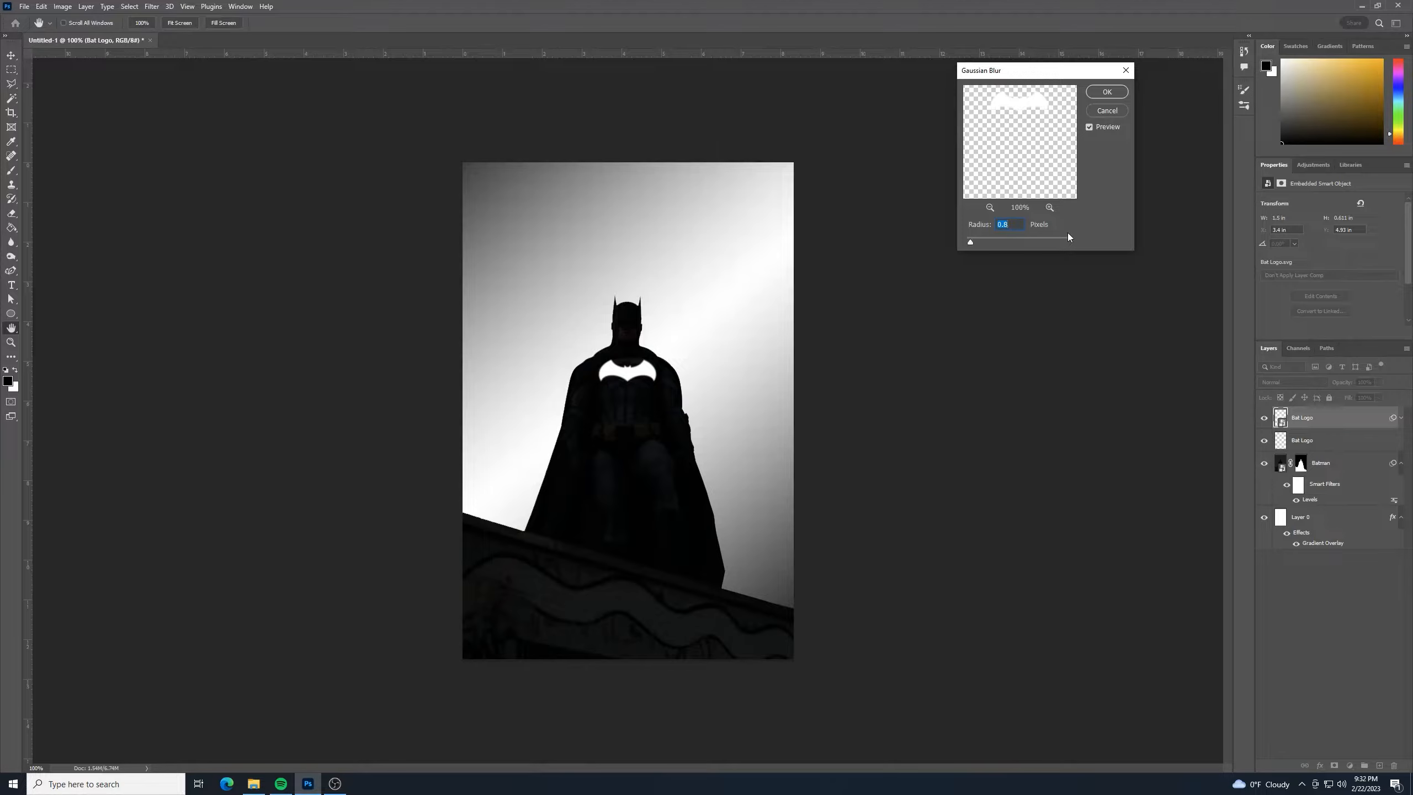
{"action": "type", "text": "2.5"}
{"action": "left_click_drag", "start_coordinate": [1018, 224], "coordinate": [955, 219]}
{"action": "left_click", "coordinate": [1106, 91]}
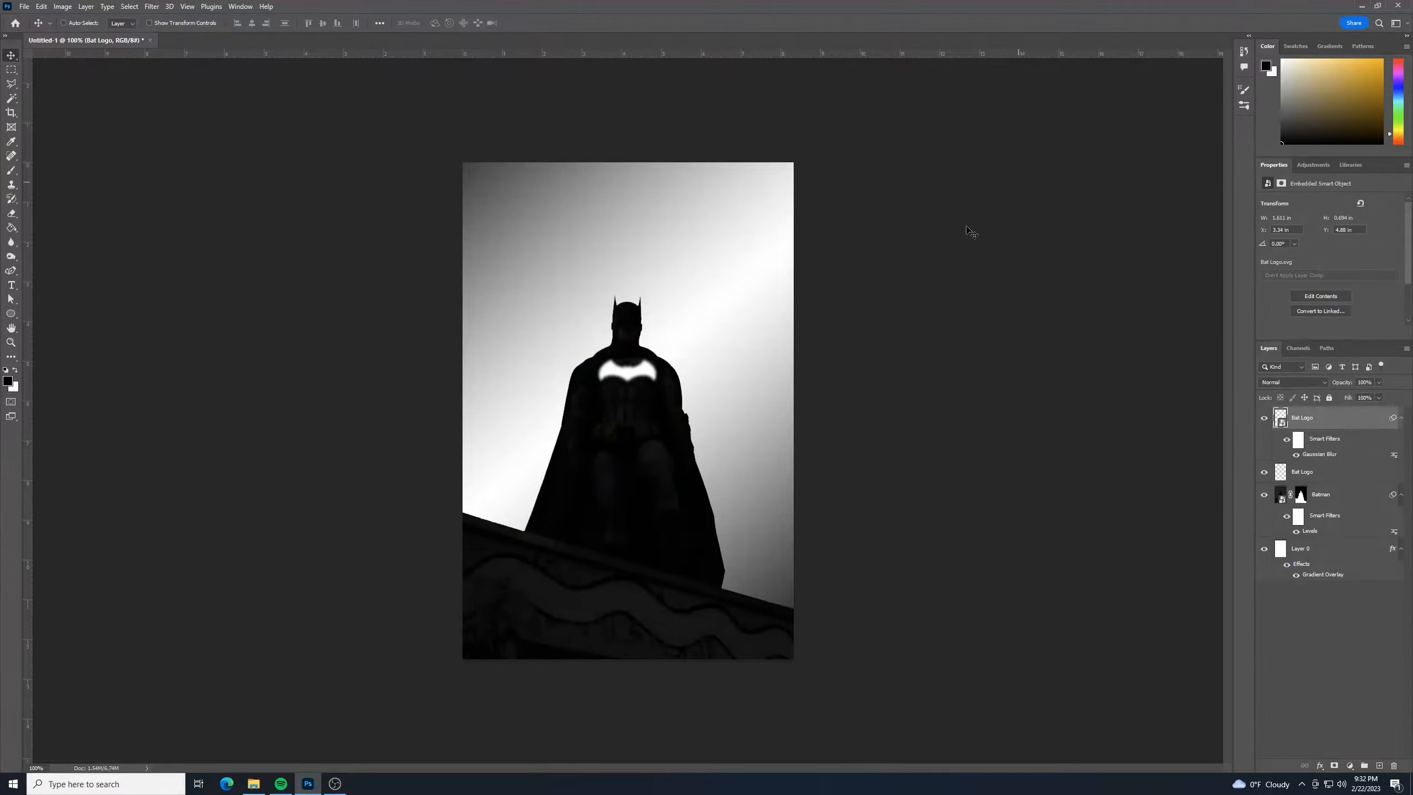
Add a new layer at the top of the stack and fill it with black.
{"action": "key", "text": "v"}
{"action": "left_click", "coordinate": [1380, 766]}
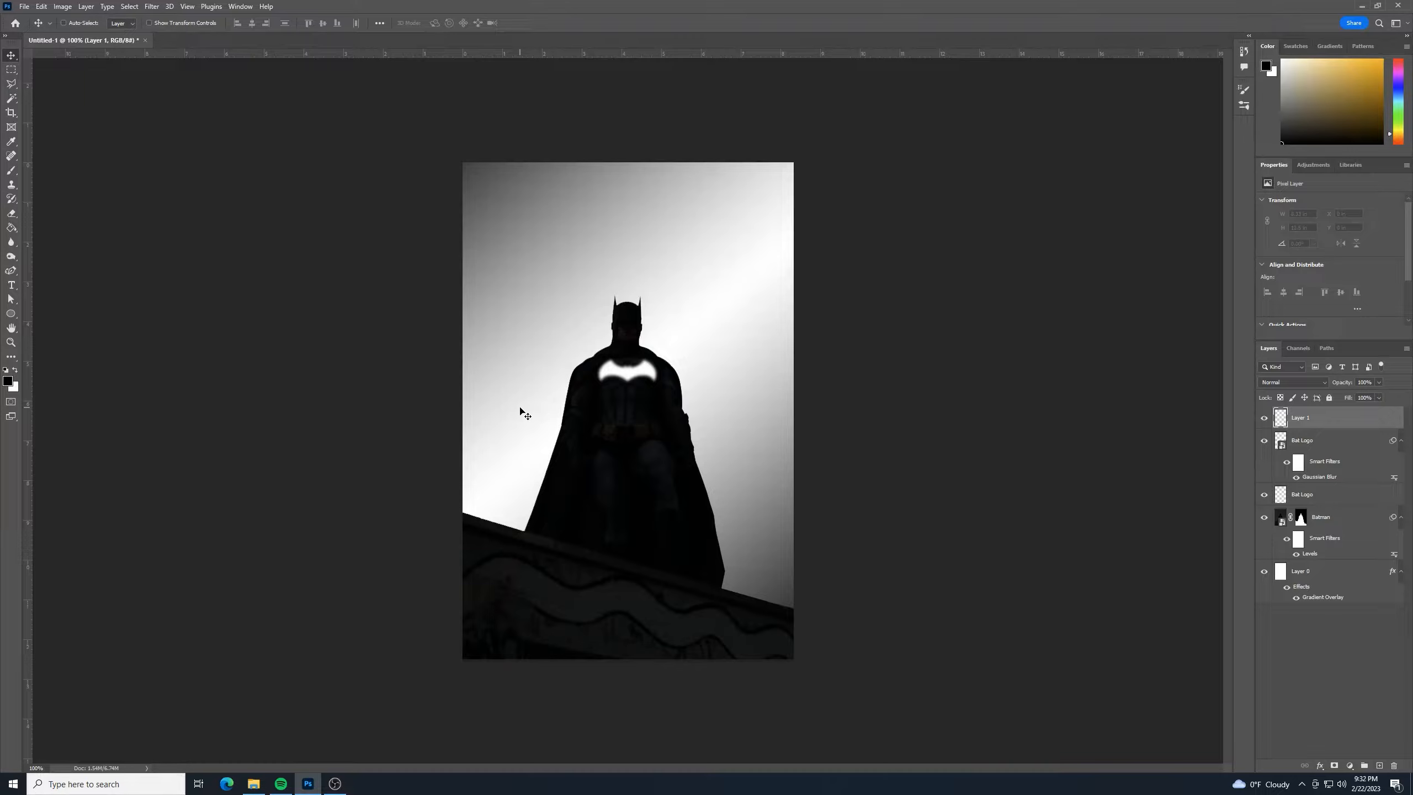
{"action": "key", "text": "shift+F5"}
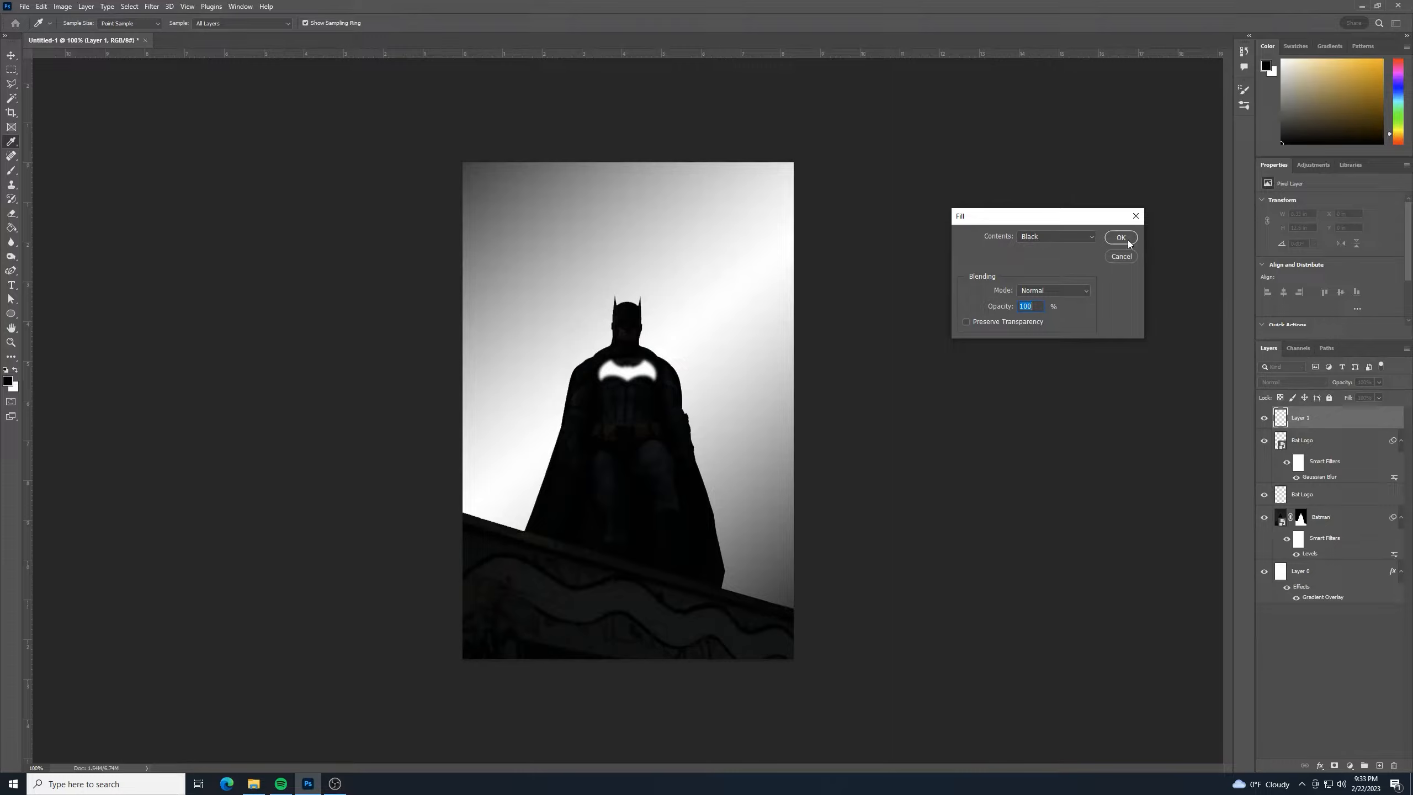
{"action": "left_click", "coordinate": [1085, 238]}
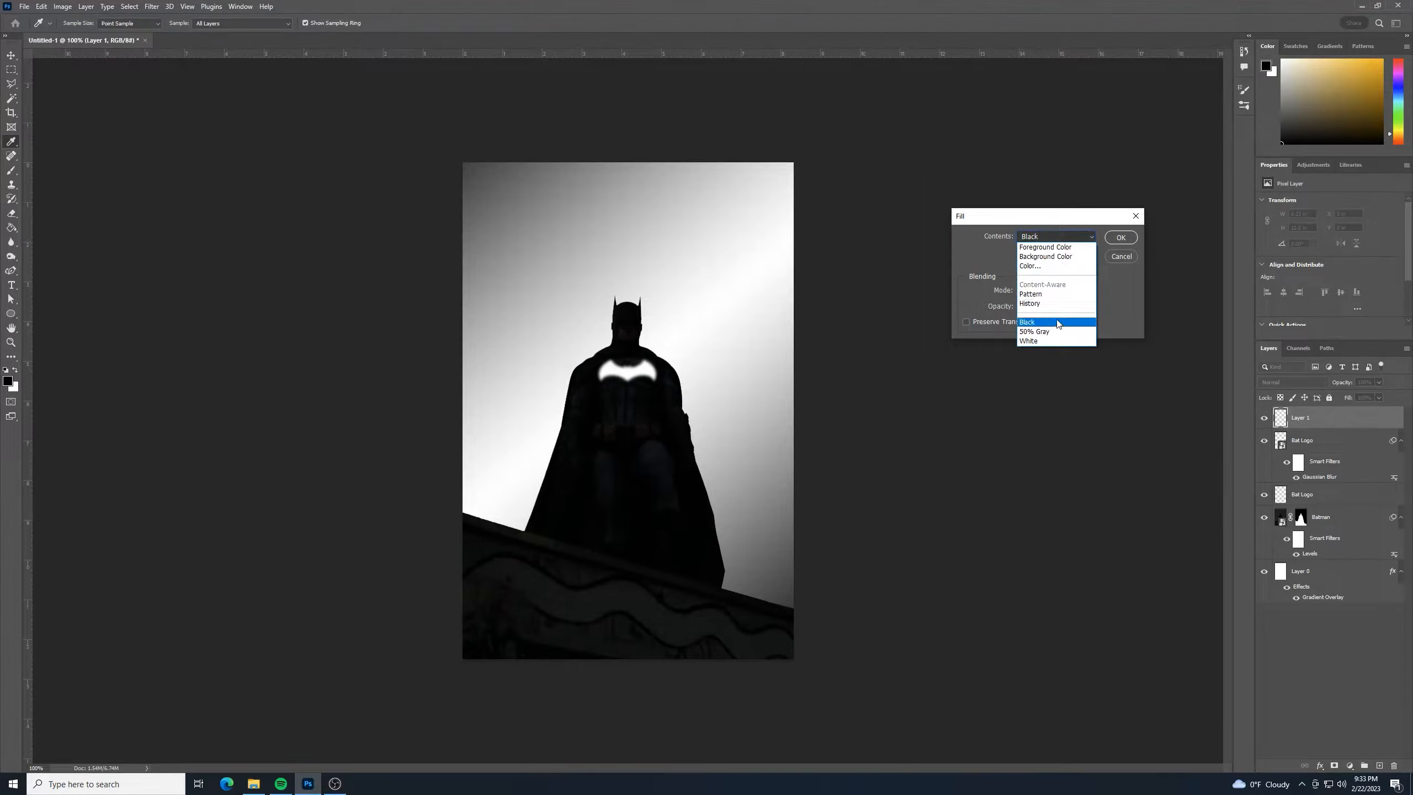
{"action": "left_click", "coordinate": [1046, 316]}
{"action": "left_click", "coordinate": [1120, 238]}
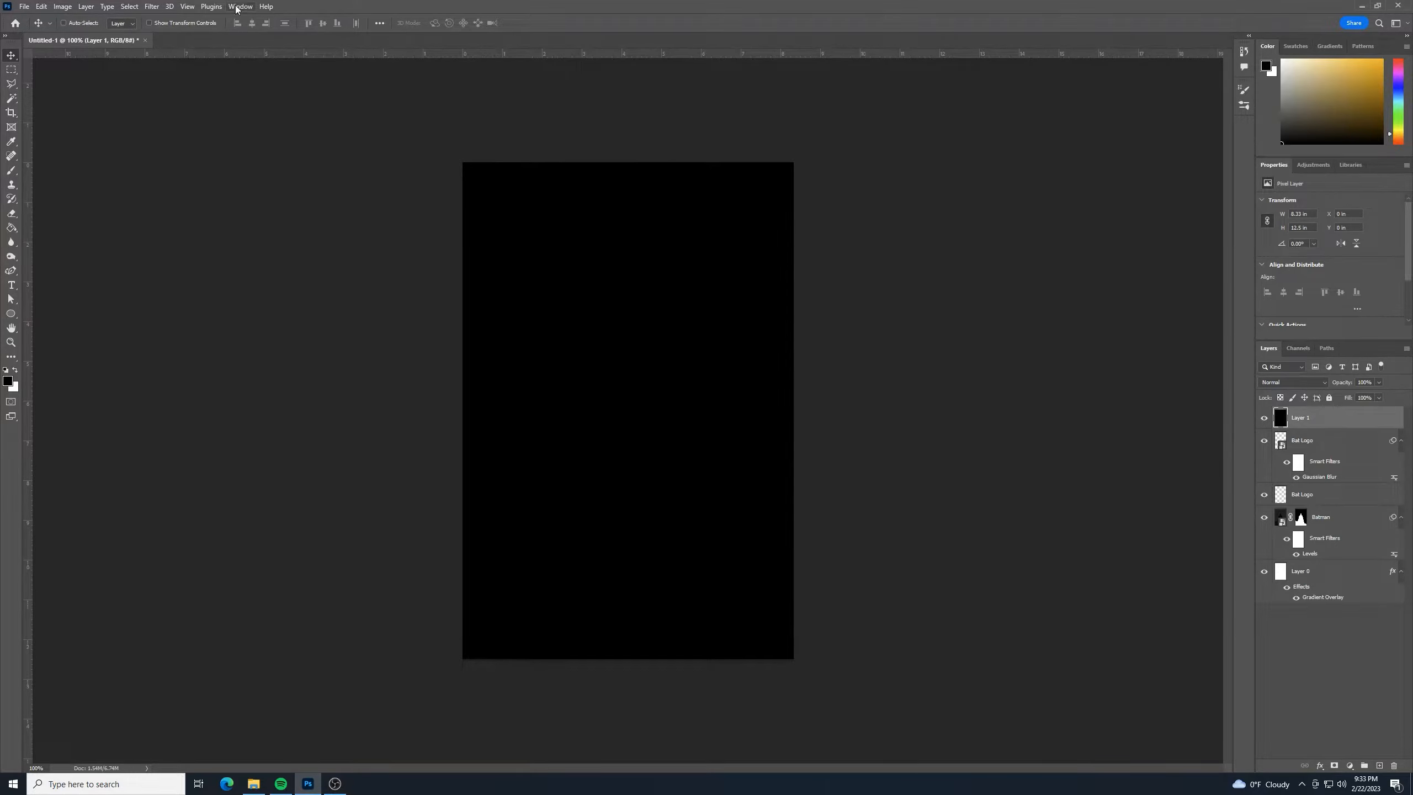
Apply Add Noise to the black layer with a 40% amount, Gaussian distribution and Monochromatic enabled.
{"action": "left_click", "coordinate": [156, 10]}
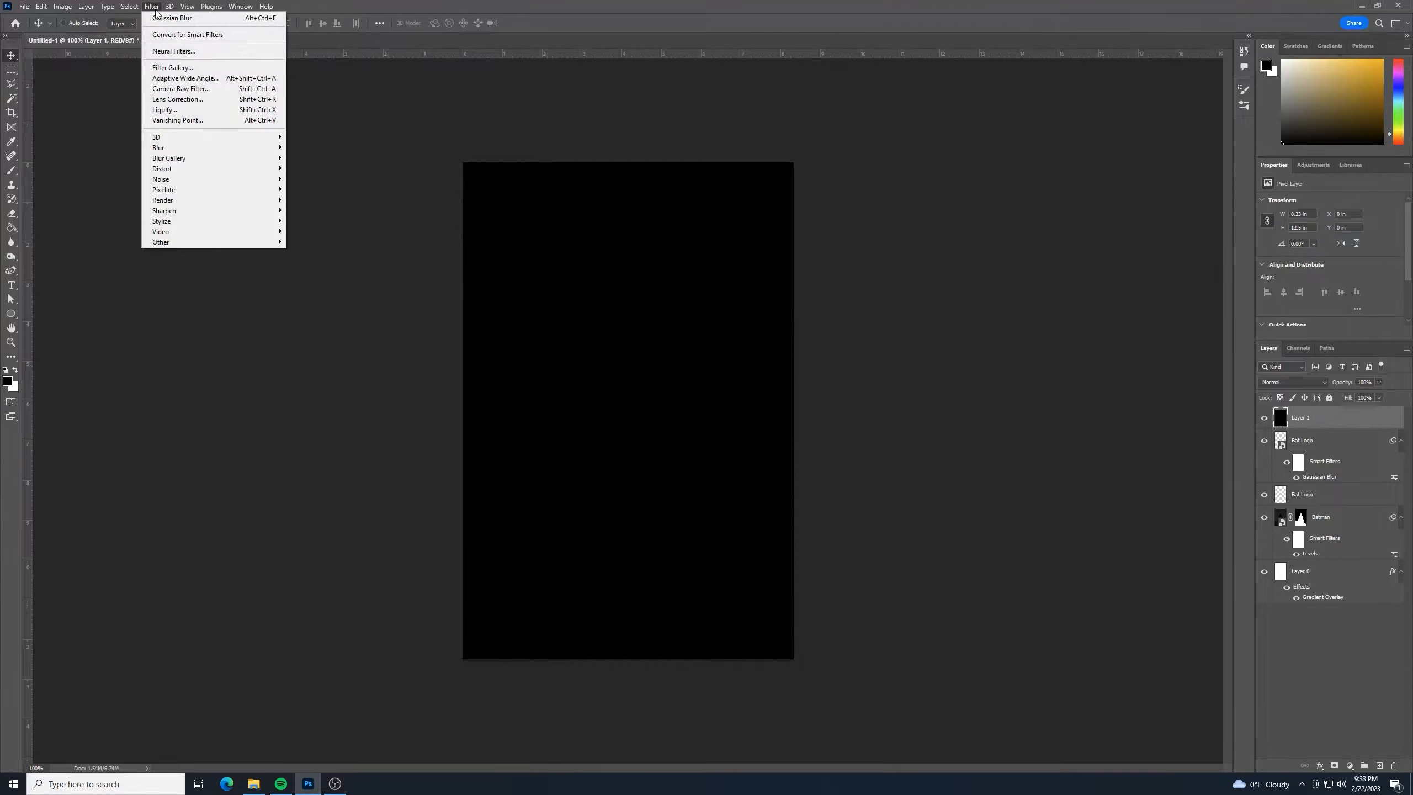
{"action": "mouse_move", "coordinate": [233, 184]}
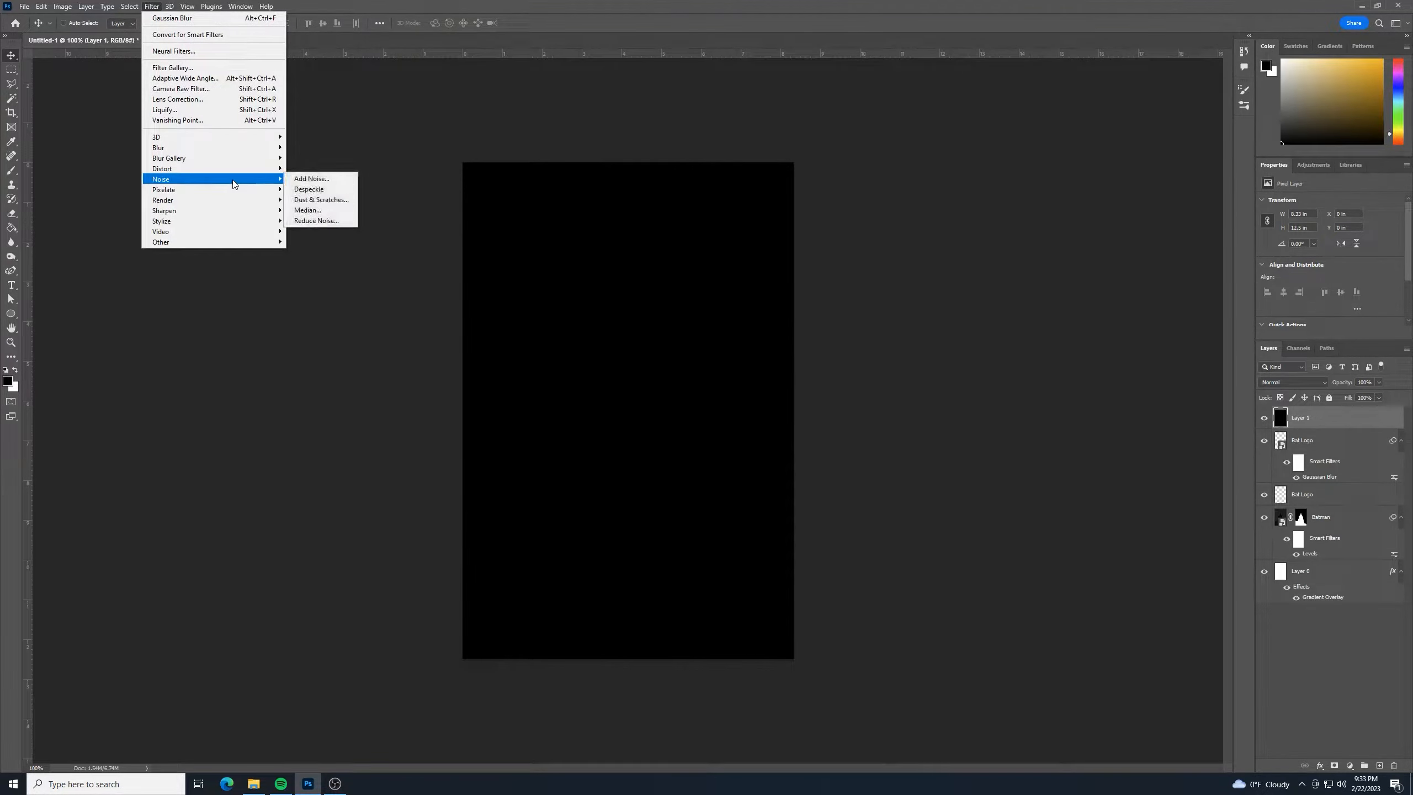
{"action": "left_click", "coordinate": [307, 178]}
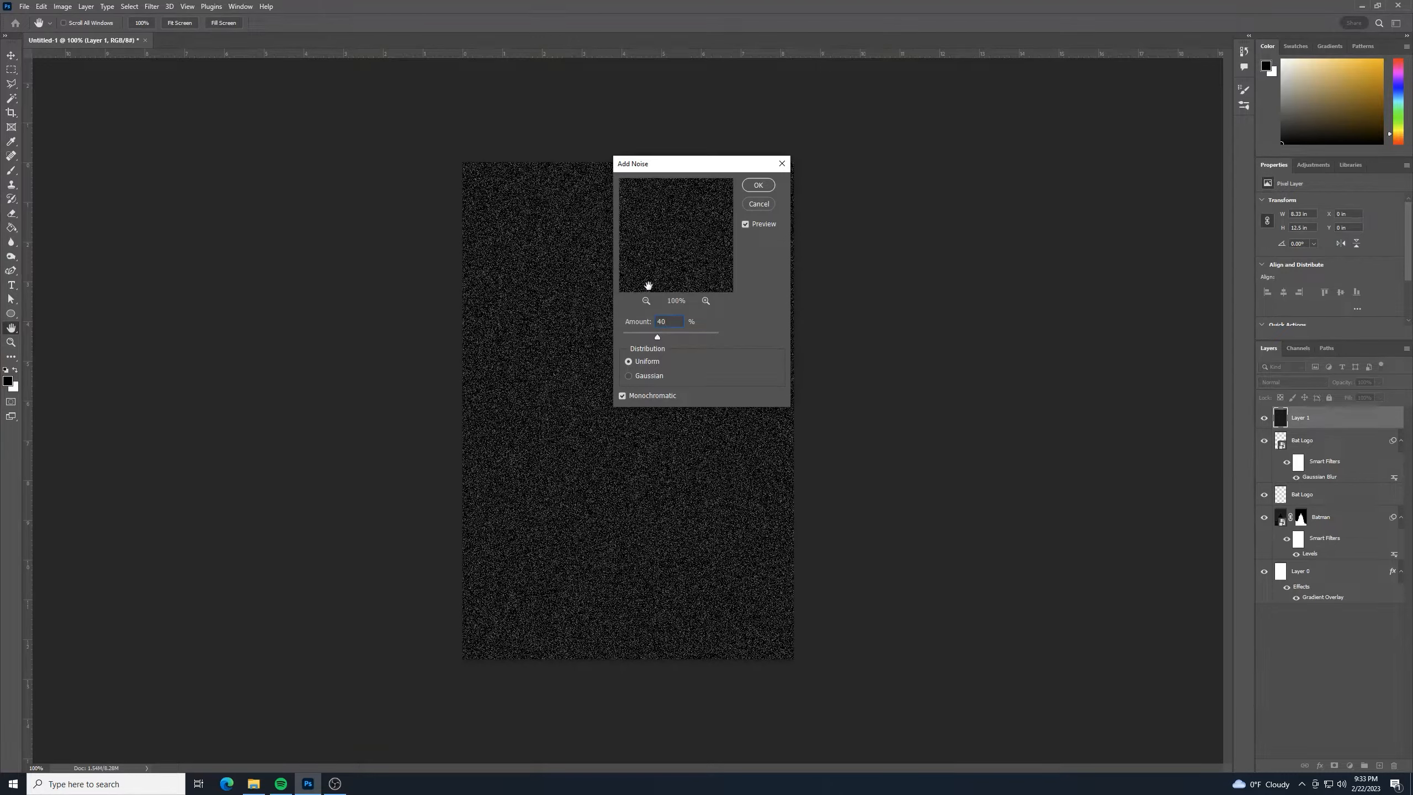
{"action": "left_click", "coordinate": [629, 376]}
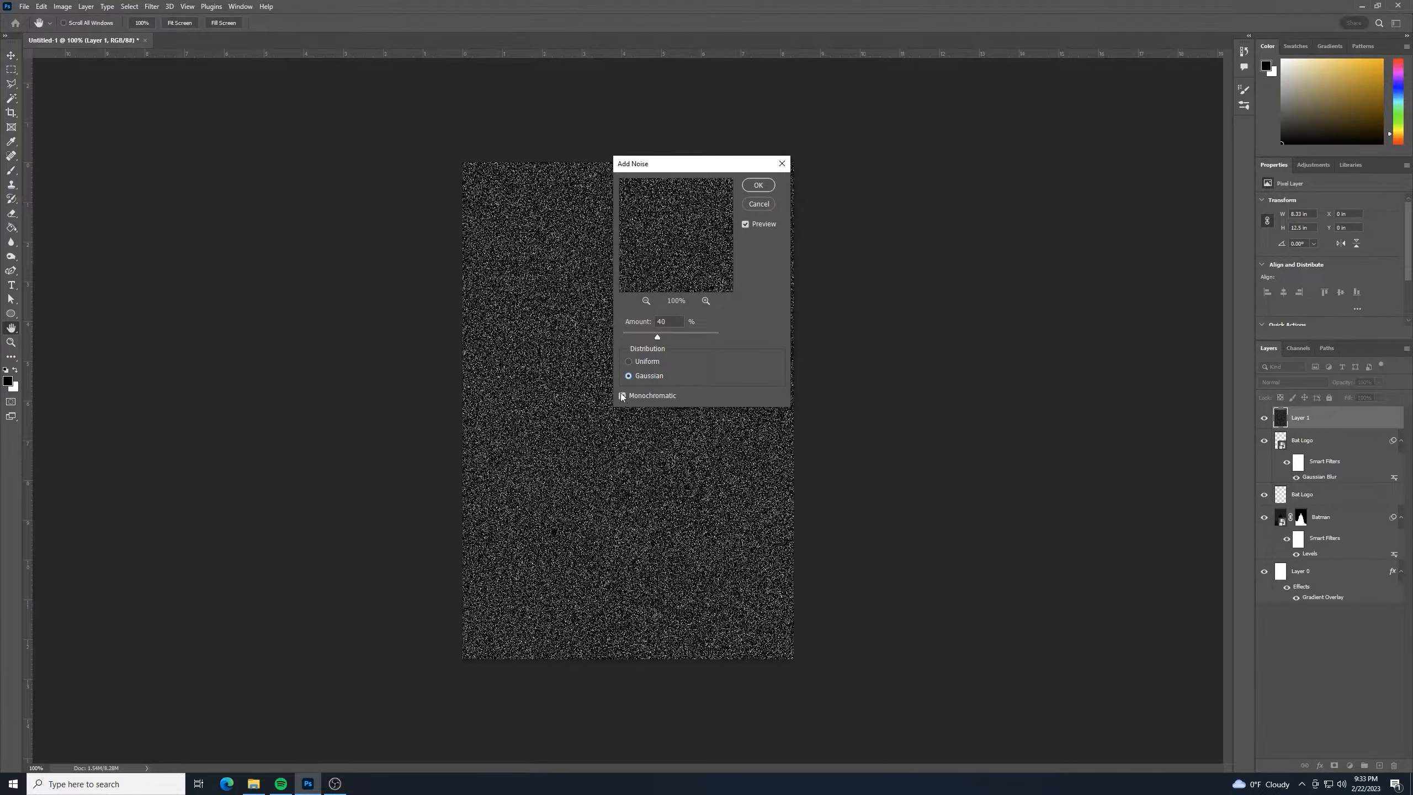
{"action": "left_click", "coordinate": [767, 185]}
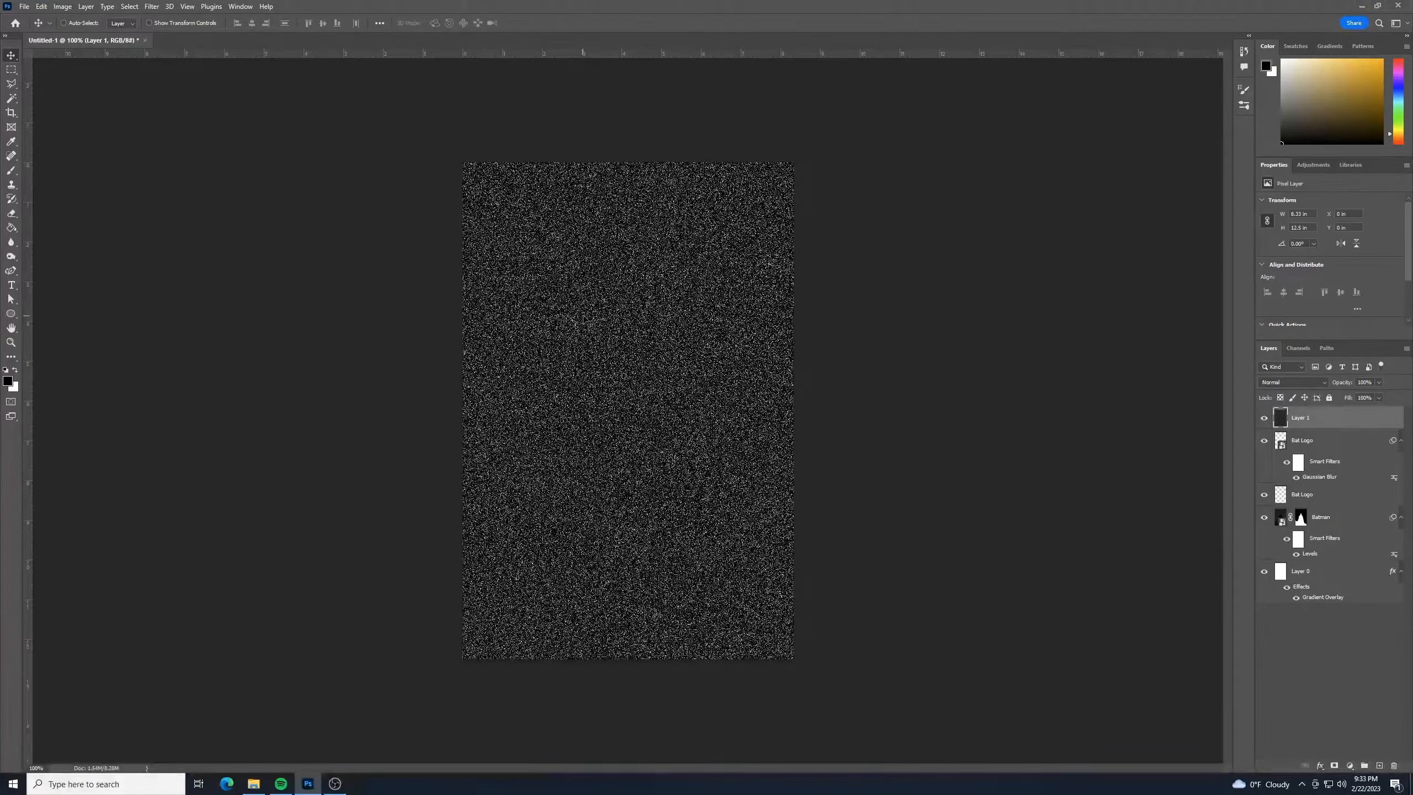
Soften the noise layer with the Blur filter, followed by a Gaussian Blur.
{"action": "left_click", "coordinate": [158, 7]}
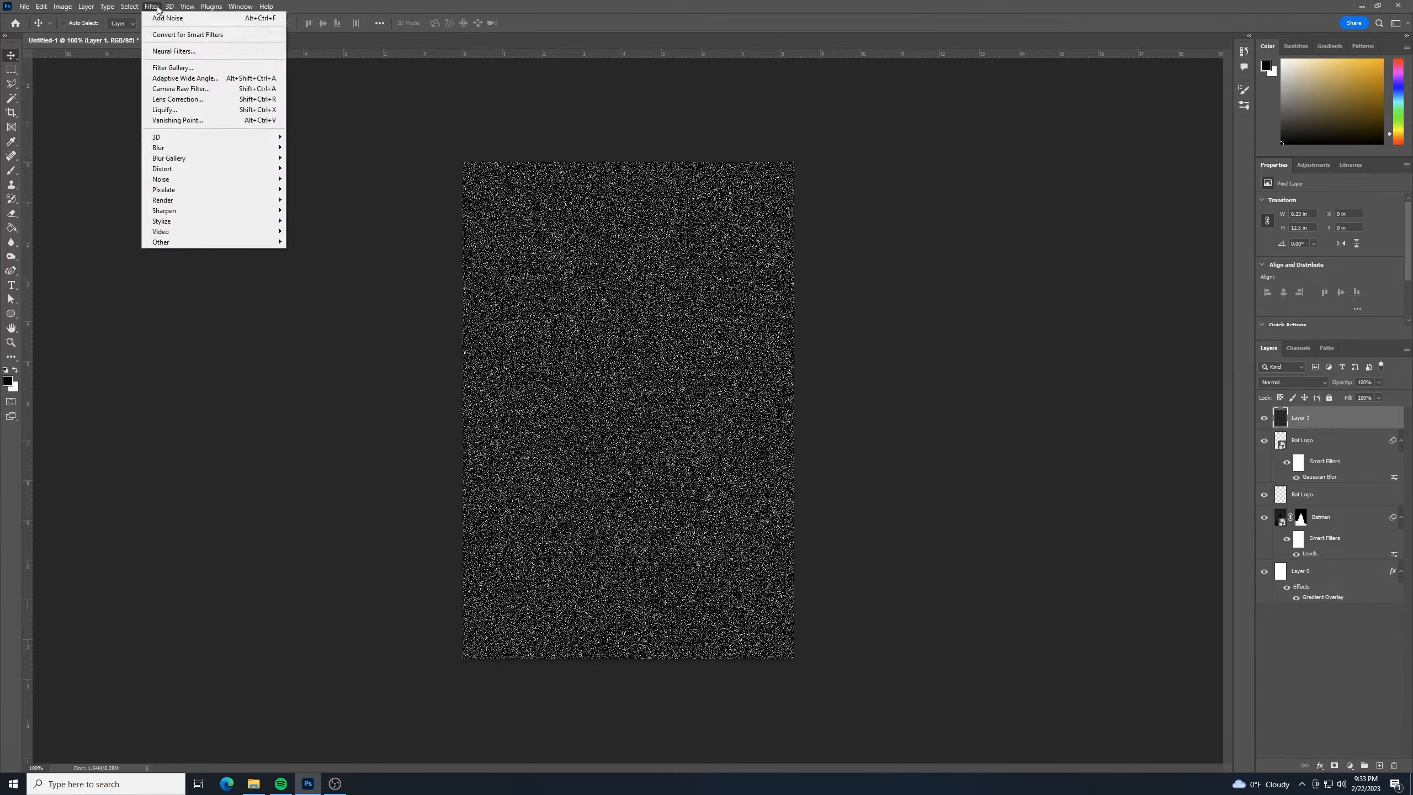
{"action": "mouse_move", "coordinate": [184, 146]}
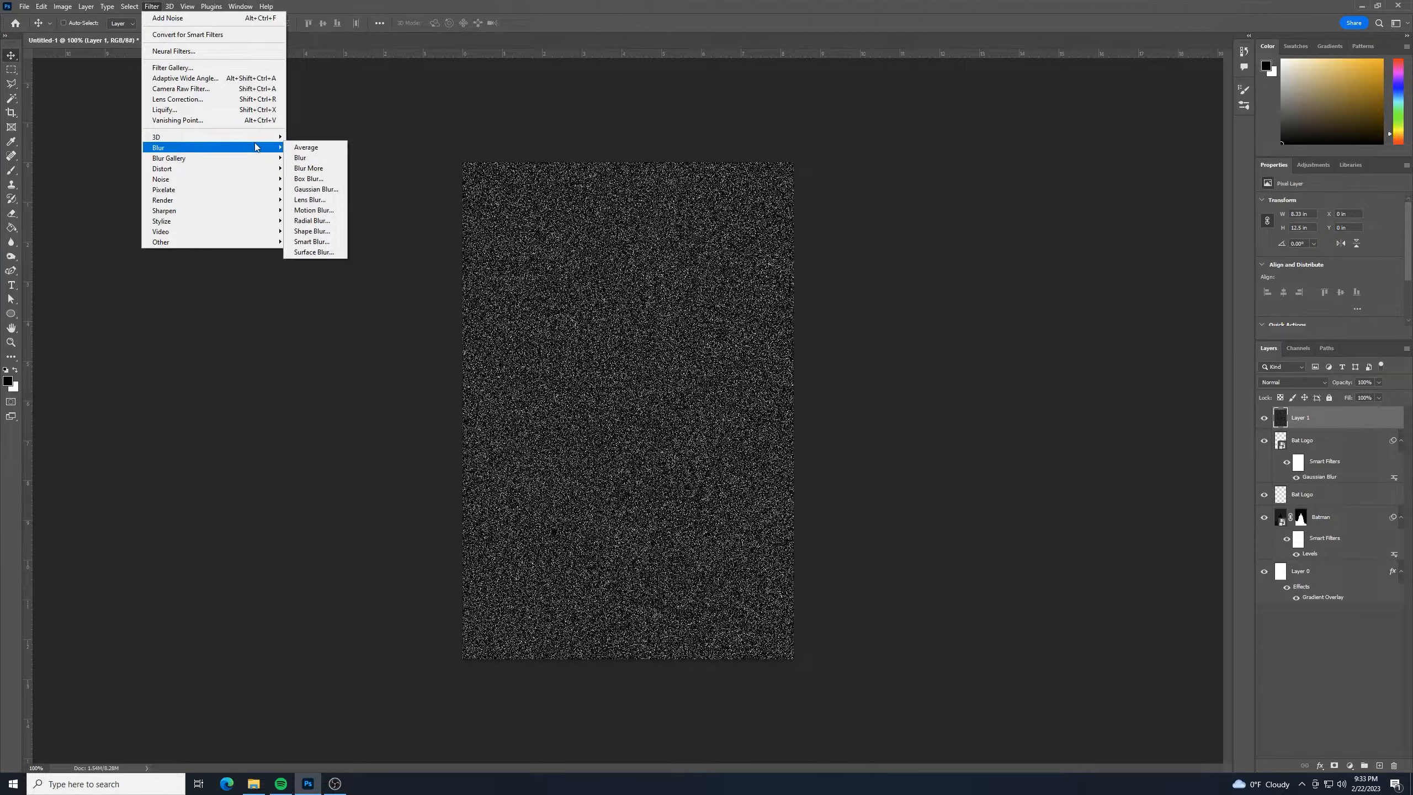
{"action": "left_click", "coordinate": [319, 159]}
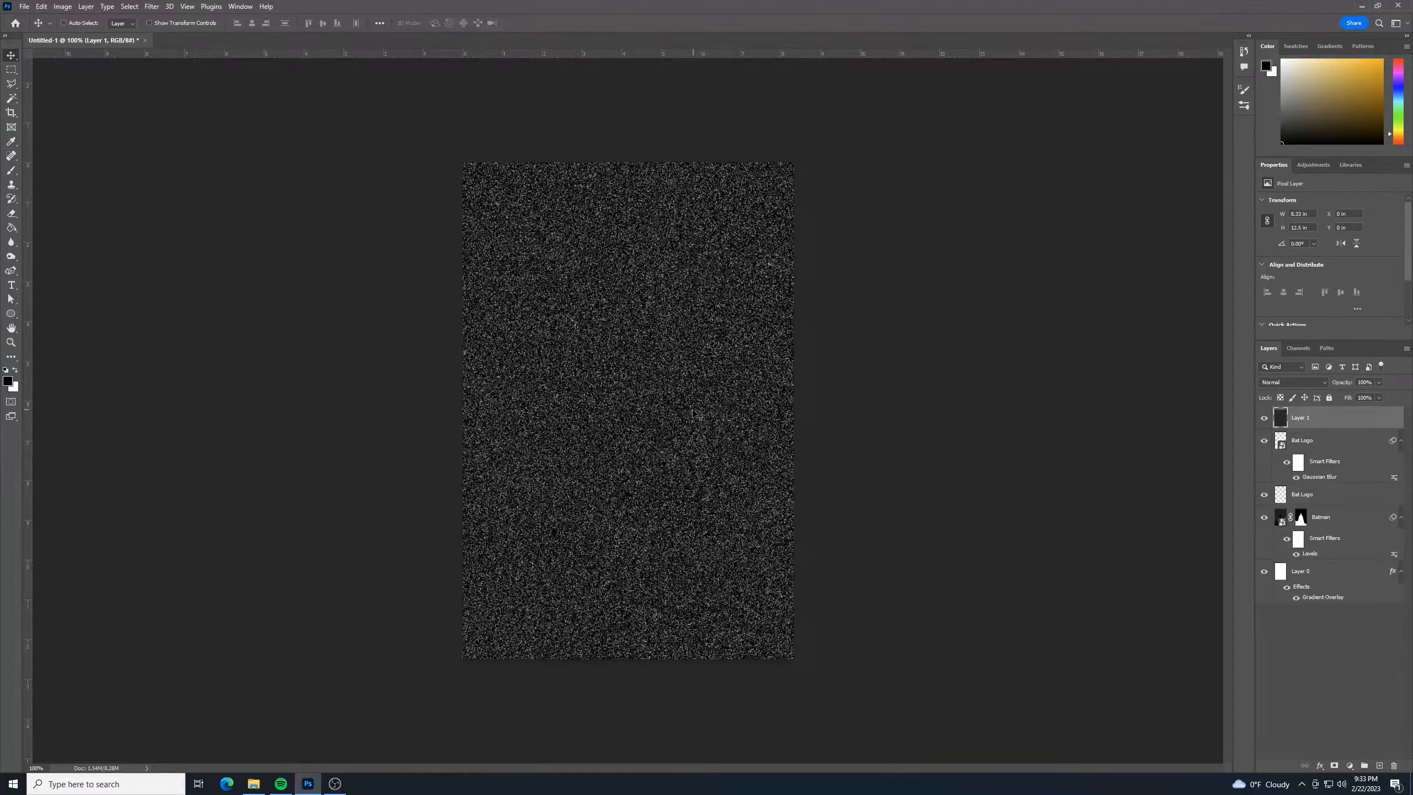
{"action": "left_click", "coordinate": [150, 7]}
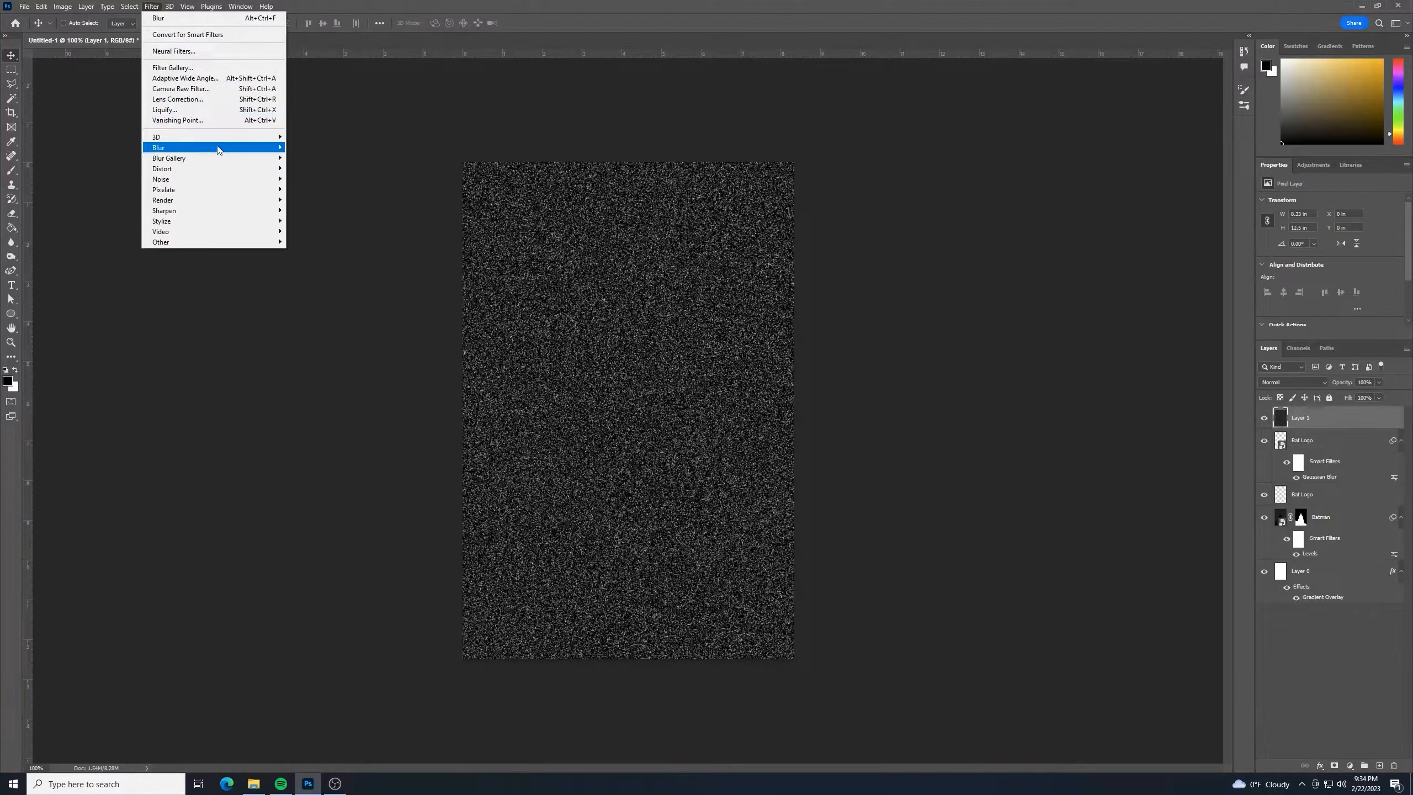
{"action": "mouse_move", "coordinate": [256, 149]}
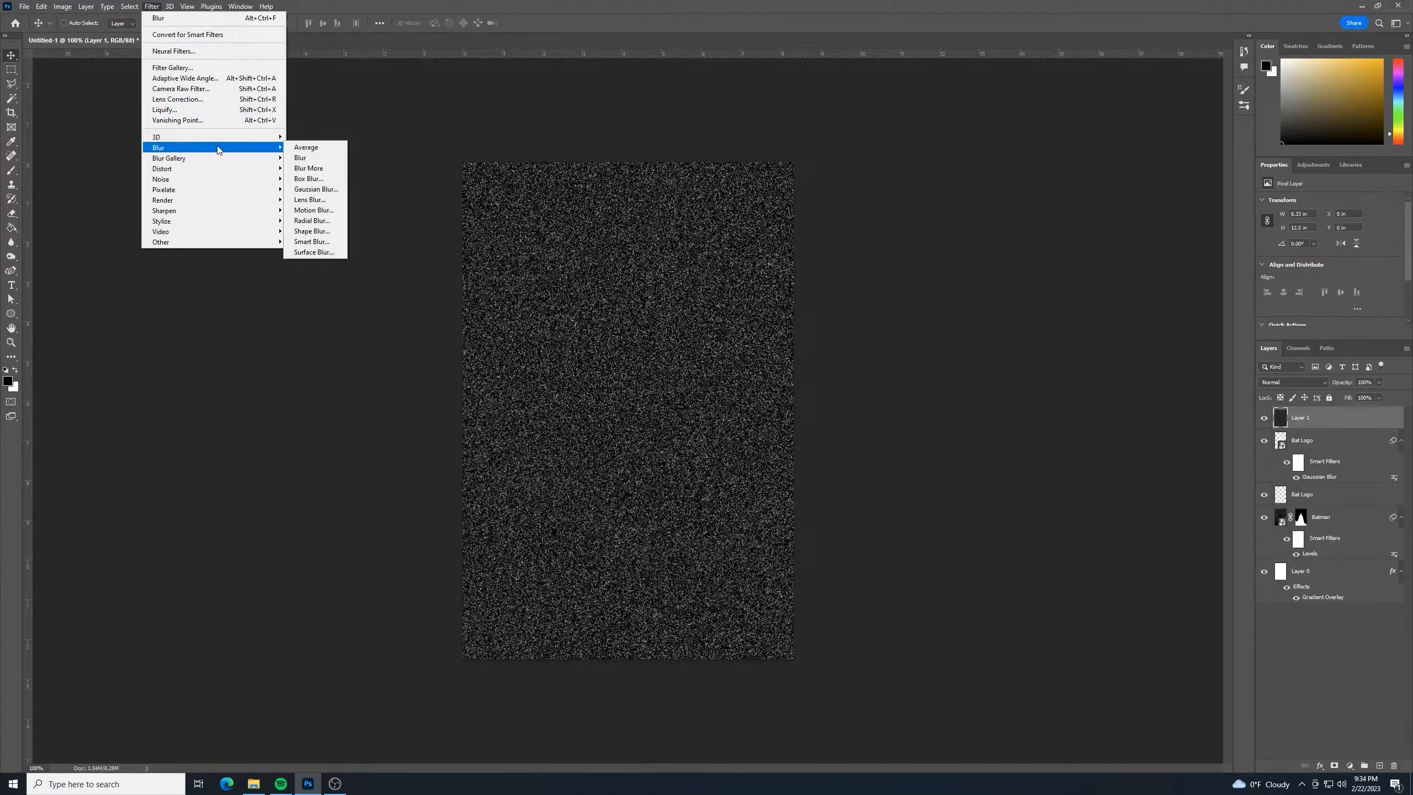
{"action": "left_click", "coordinate": [308, 158]}
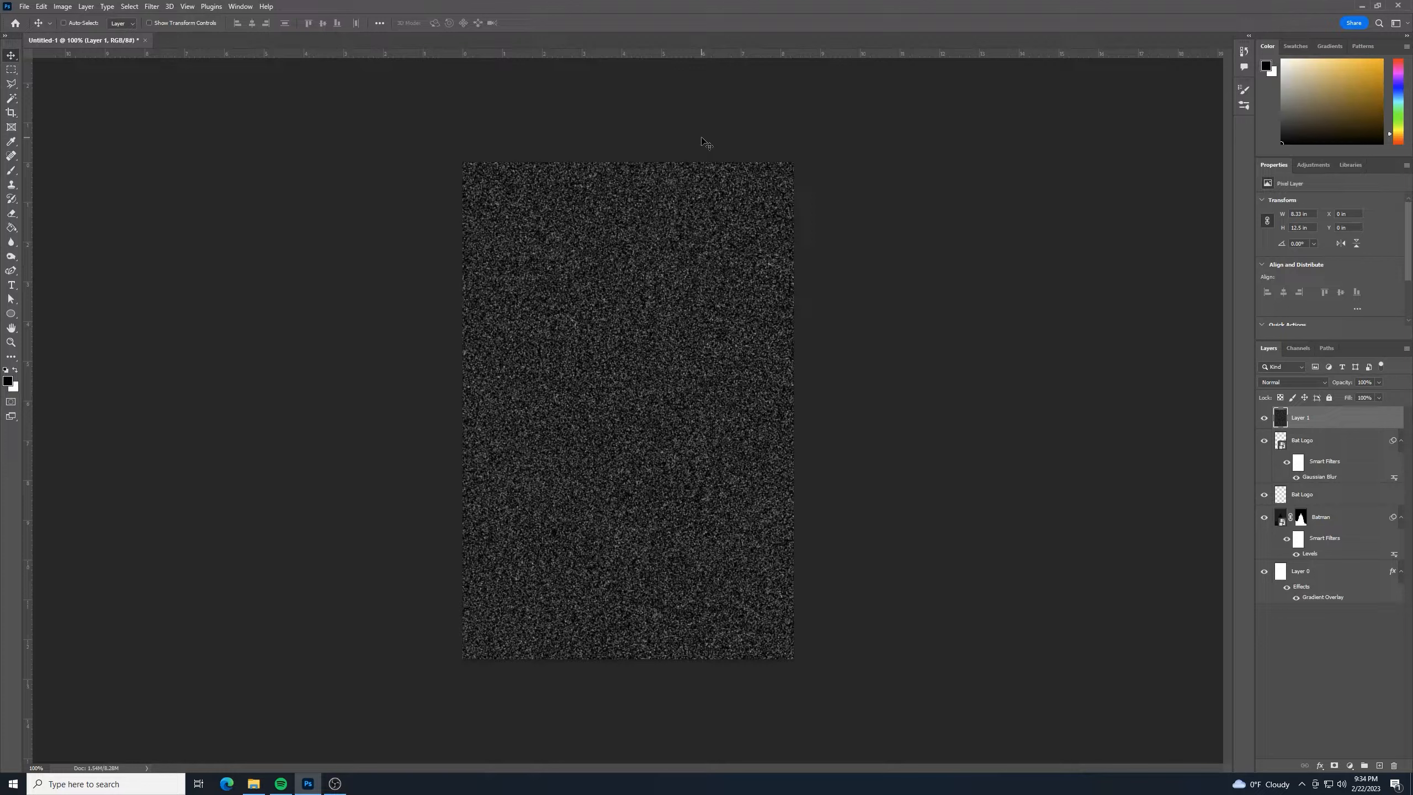
Rotate the whole canvas 90° clockwise.
{"action": "left_click", "coordinate": [65, 8]}
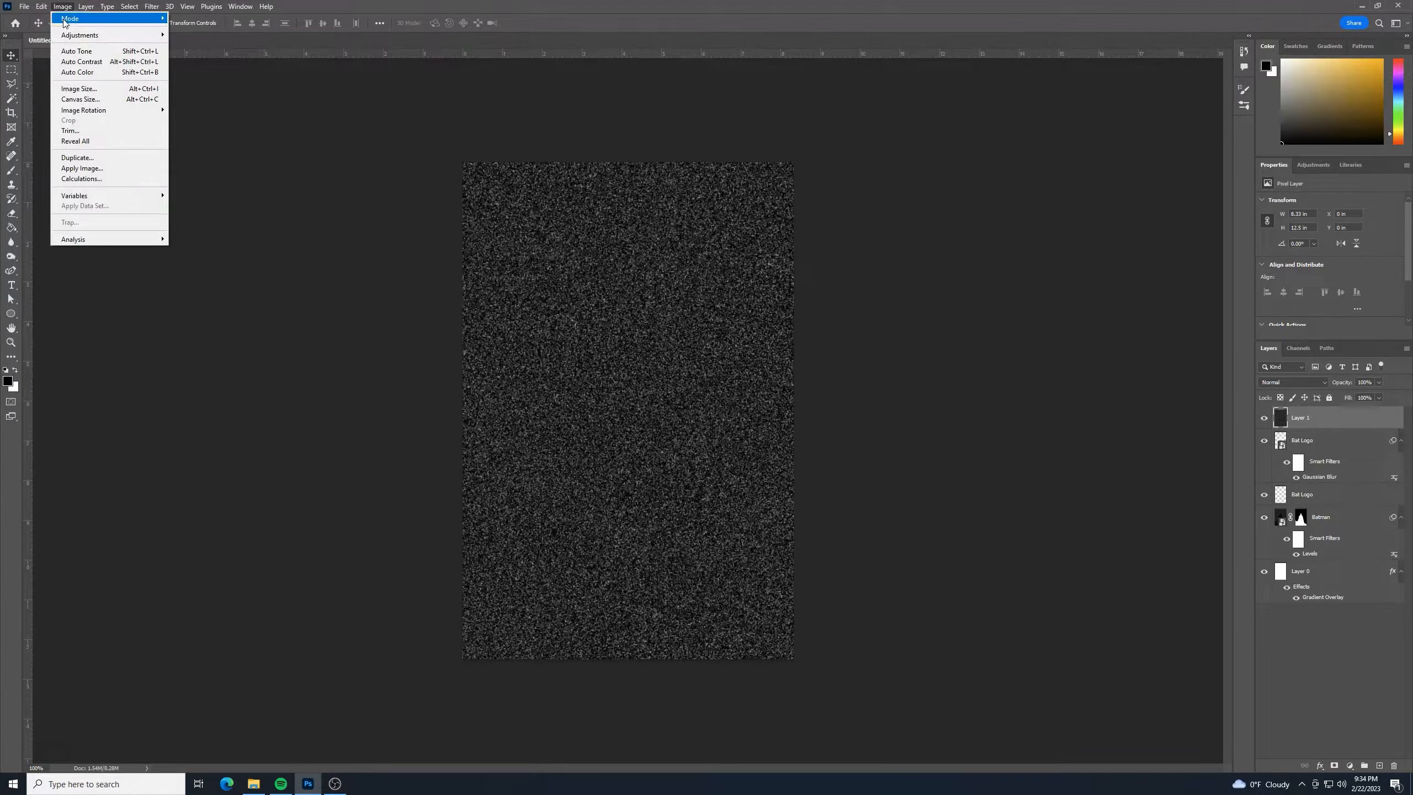
{"action": "mouse_move", "coordinate": [112, 114]}
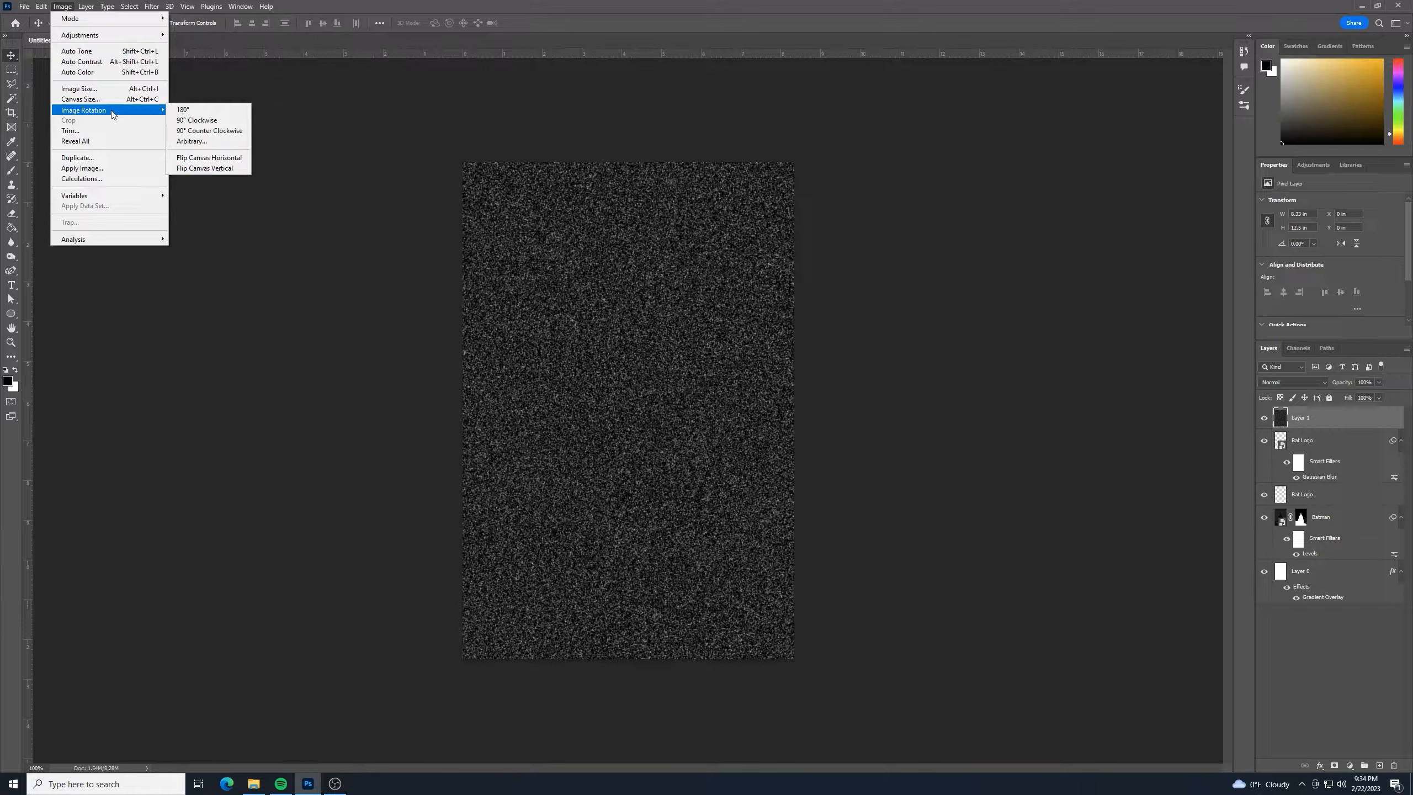
{"action": "left_click", "coordinate": [184, 120]}
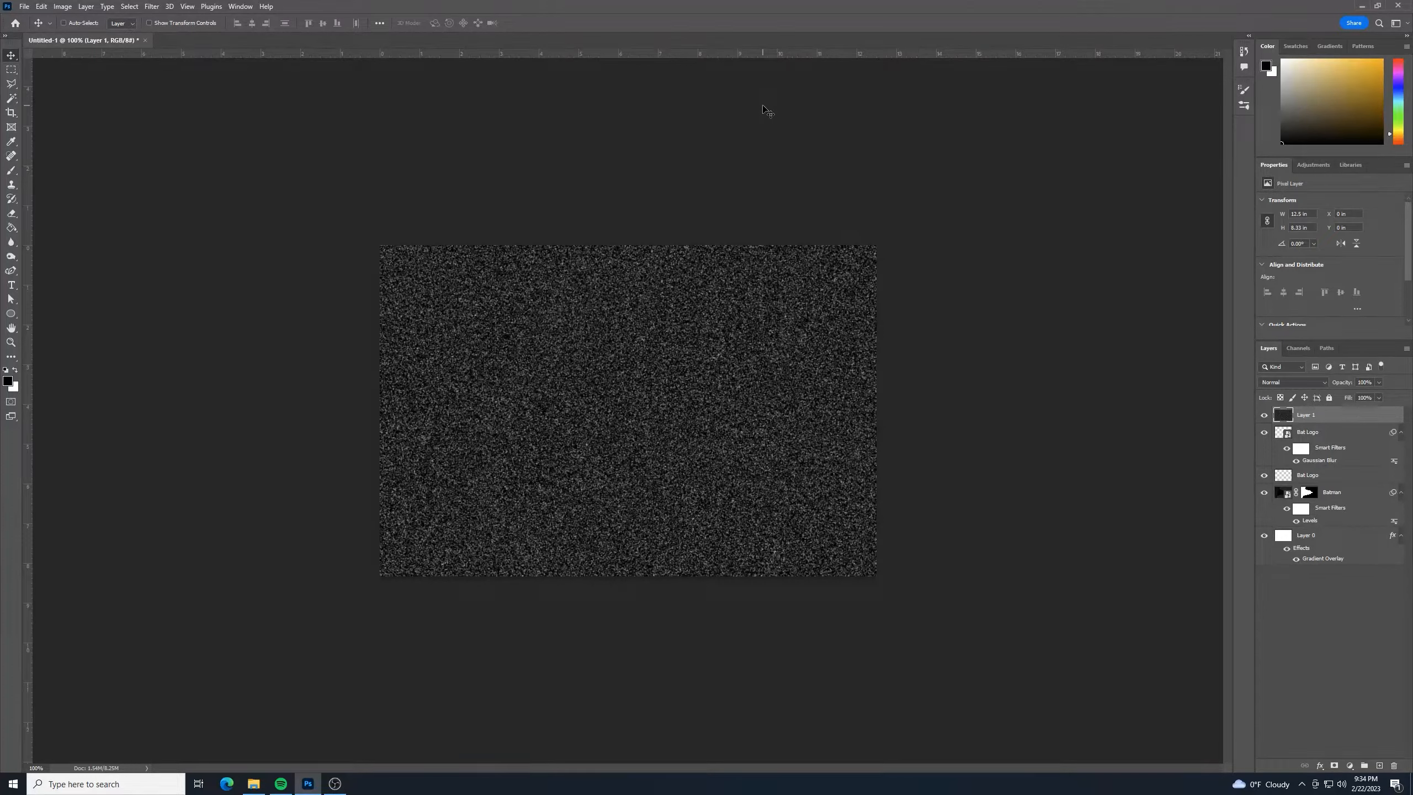
Apply the Wind filter to the noise layer with the Blast method from the right, and repeat it once.
{"action": "left_click", "coordinate": [161, 8]}
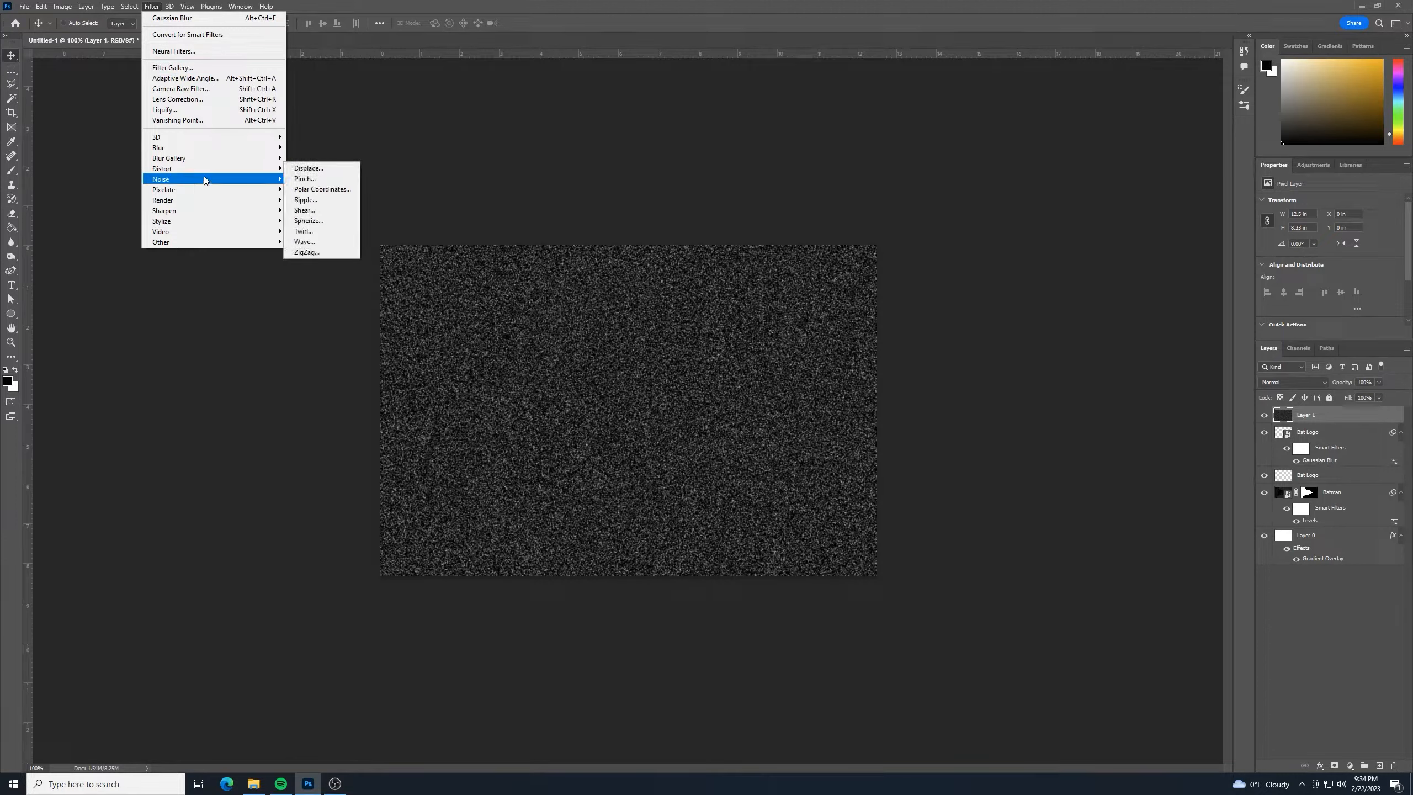
{"action": "mouse_move", "coordinate": [252, 221]}
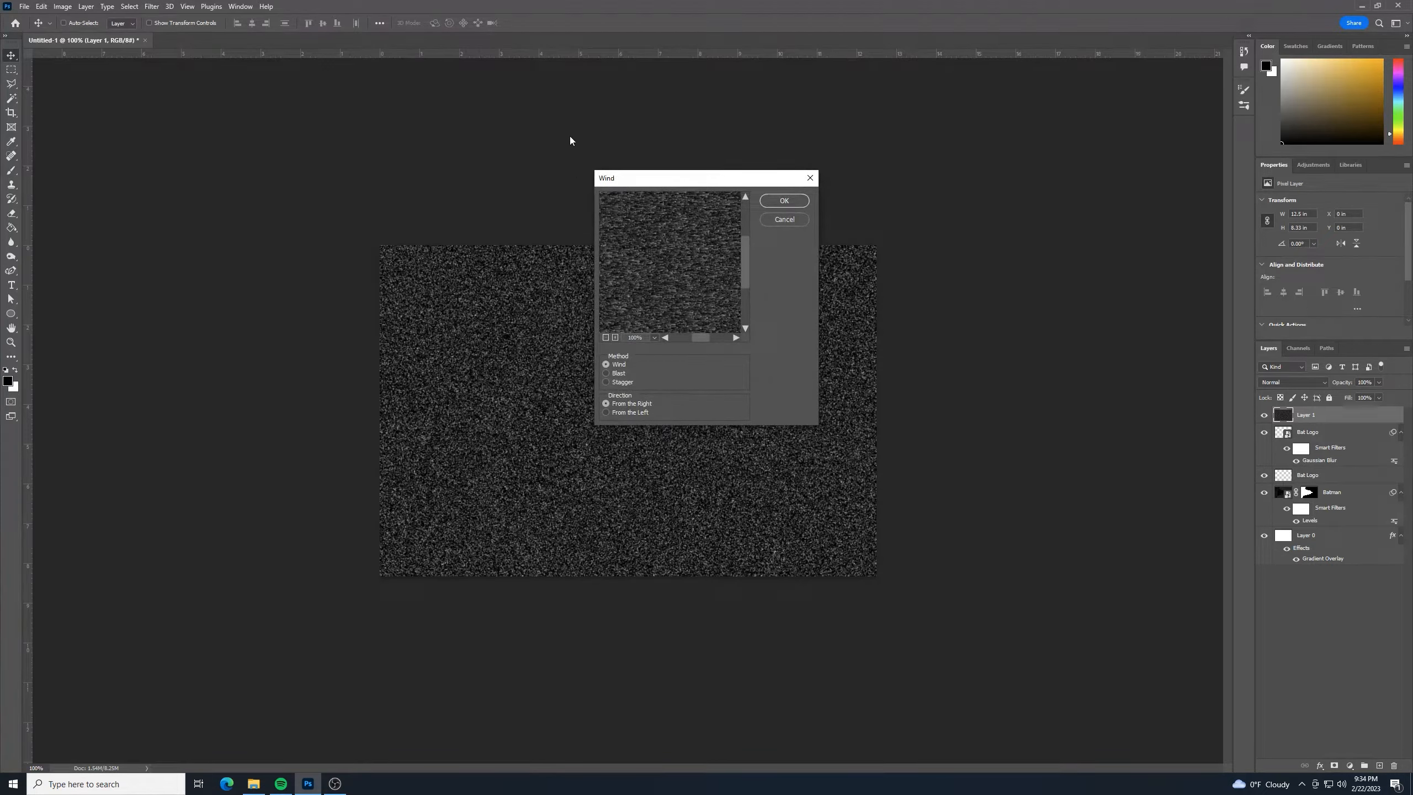
{"action": "left_click", "coordinate": [606, 373]}
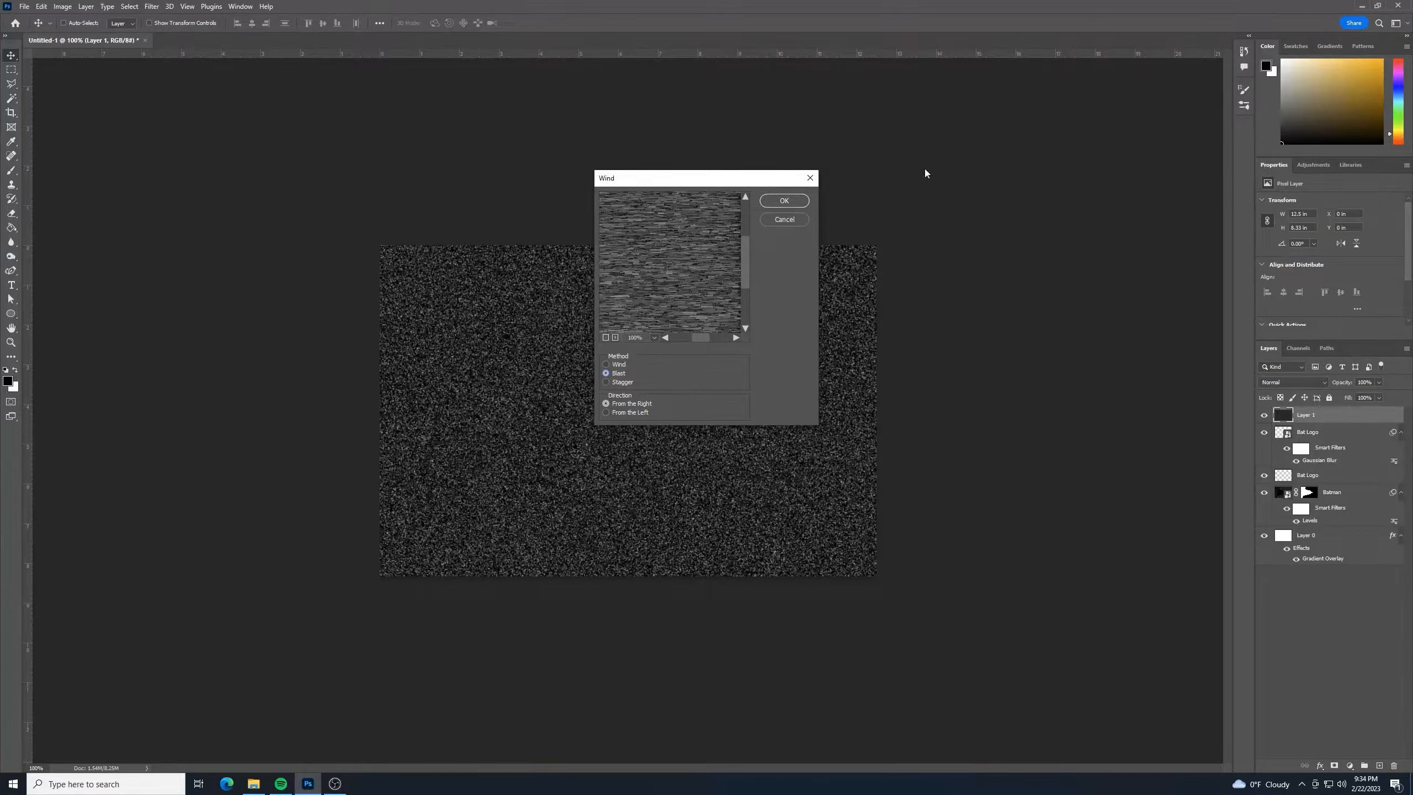
{"action": "left_click", "coordinate": [789, 203]}
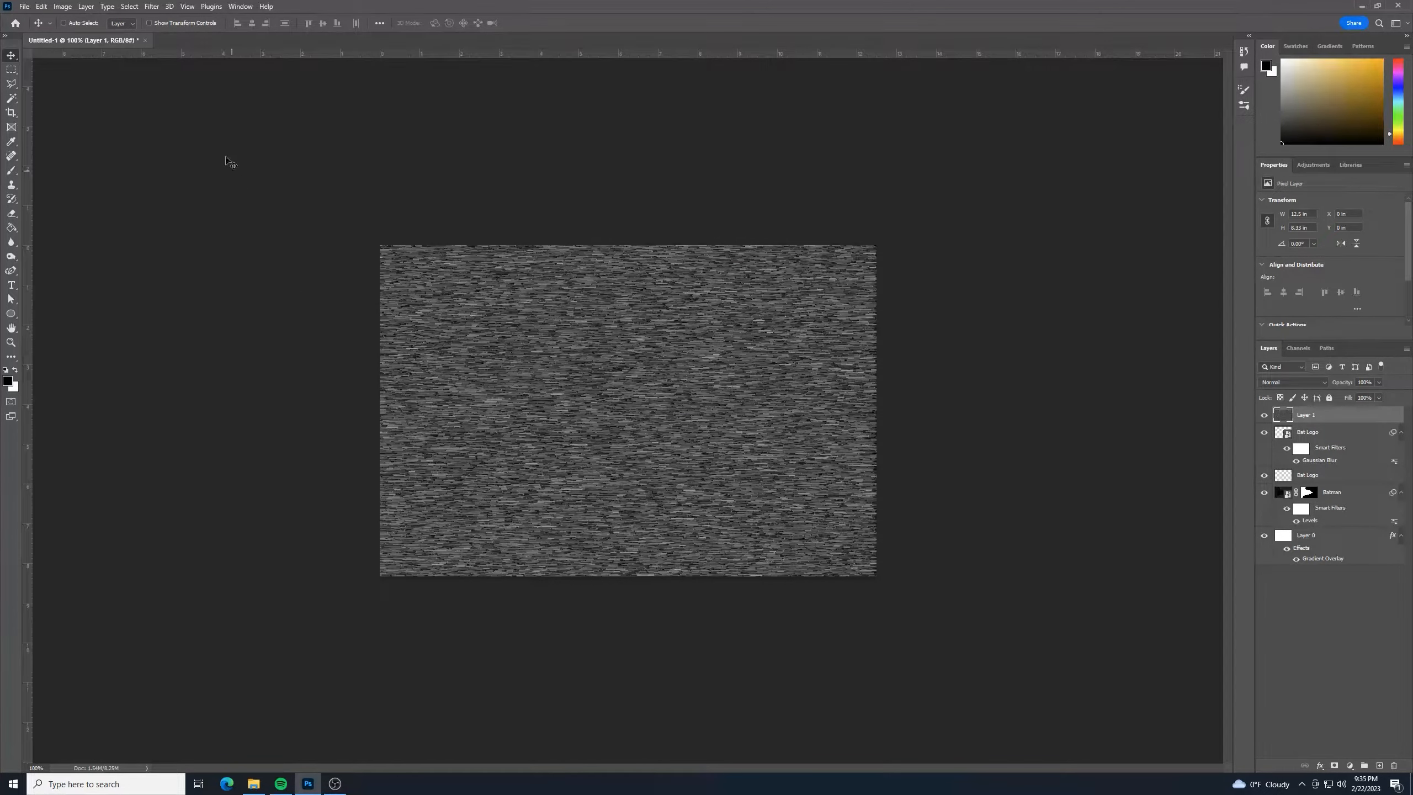
{"action": "left_click", "coordinate": [152, 7]}
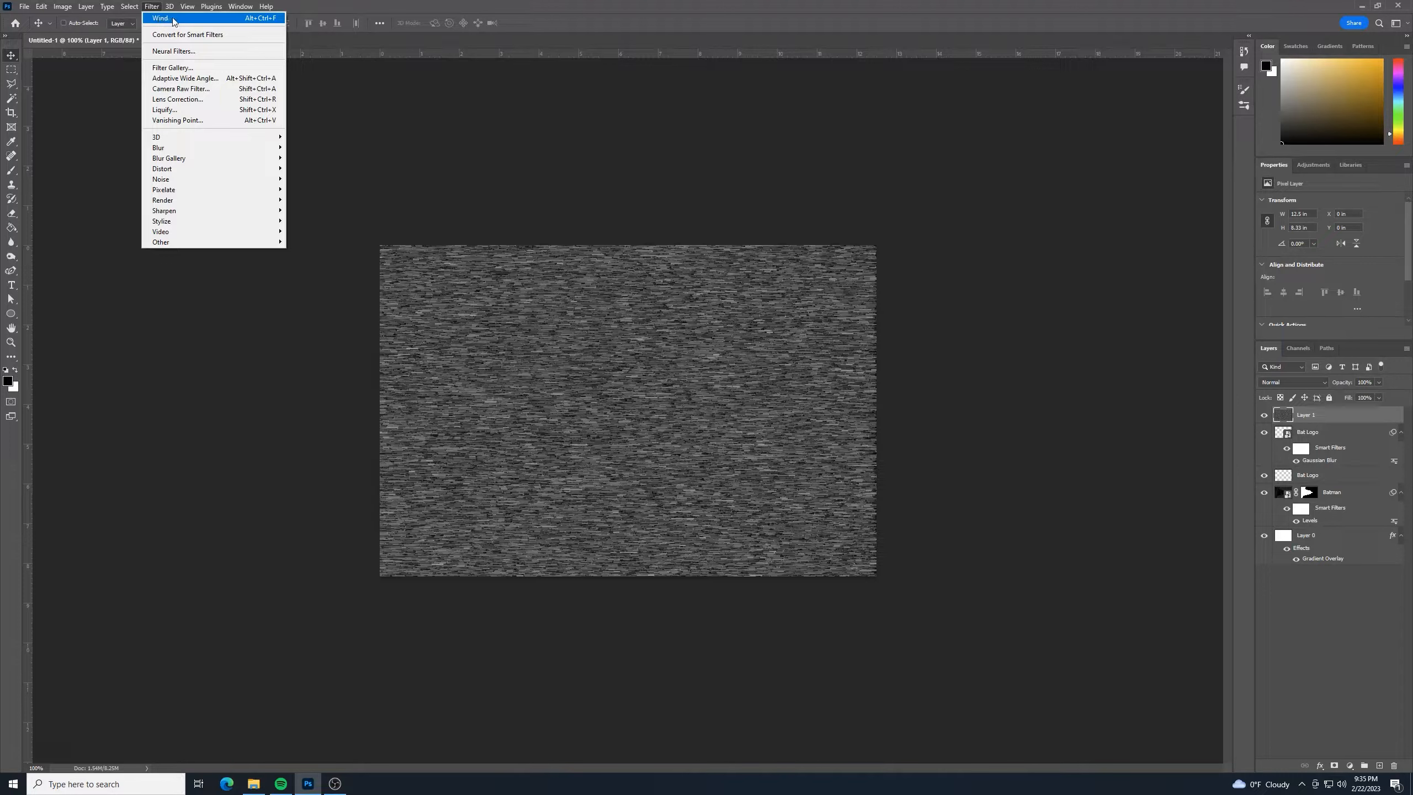
{"action": "left_click", "coordinate": [172, 21]}
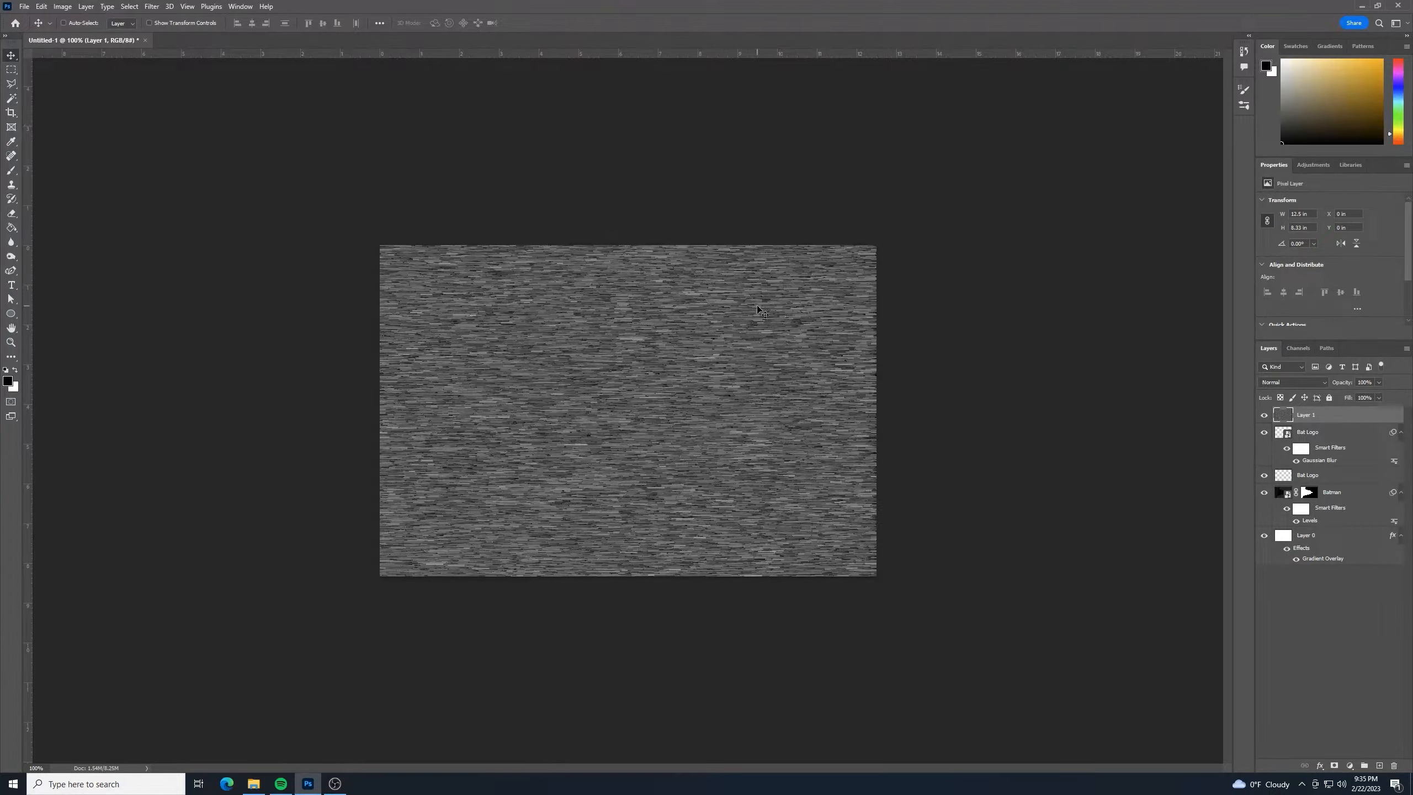
Rotate the whole canvas 90° counter clockwise so the streaks run vertically.
{"action": "left_click", "coordinate": [63, 6]}
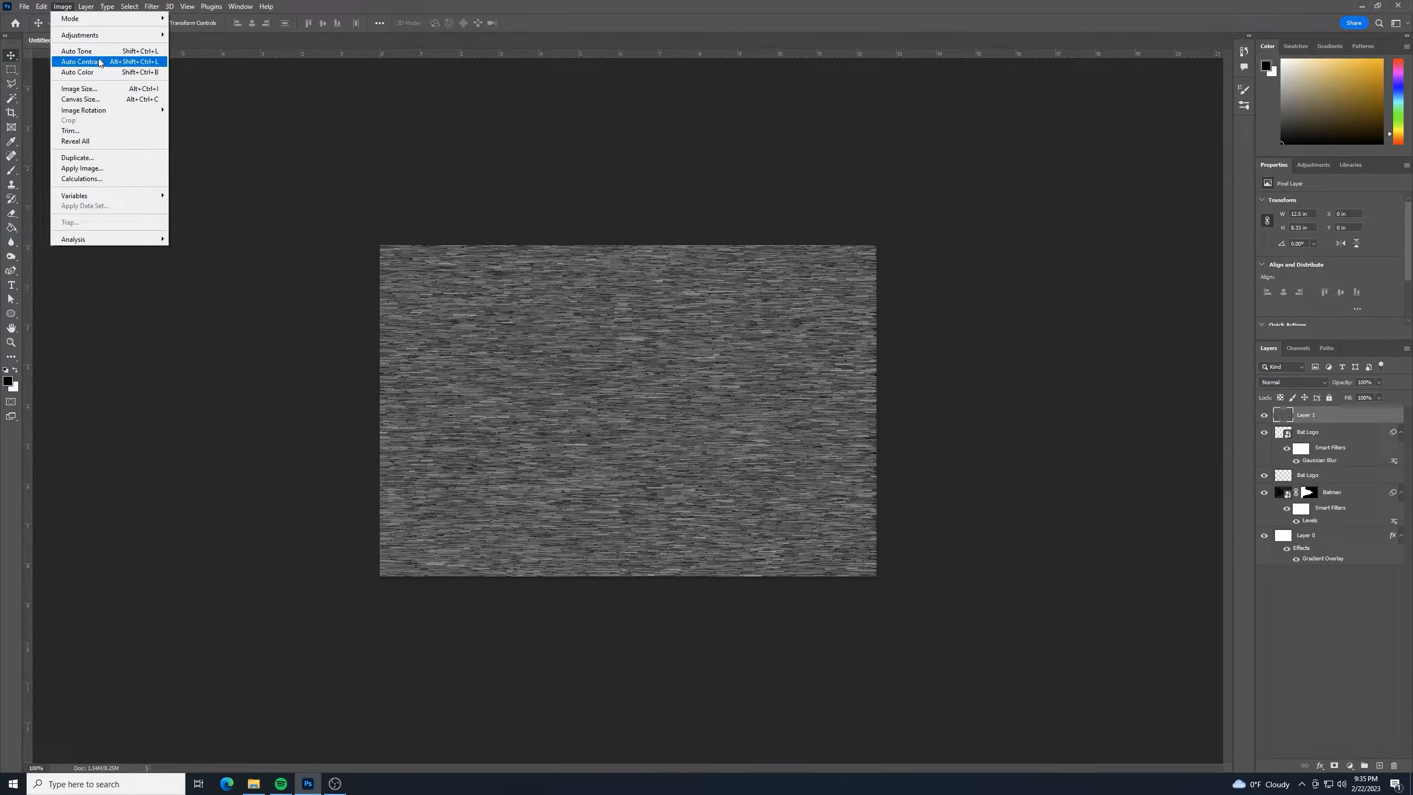
{"action": "mouse_move", "coordinate": [111, 110]}
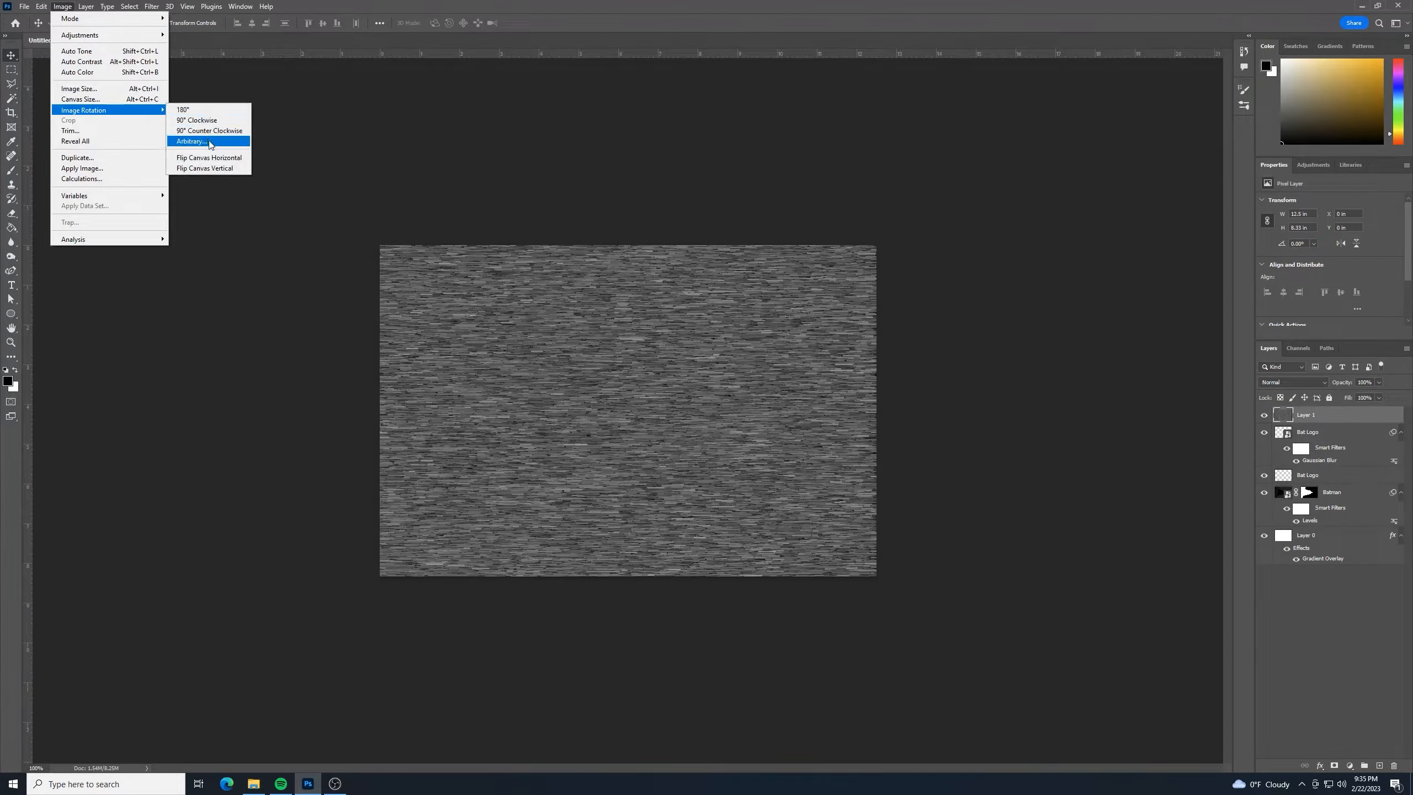
{"action": "left_click", "coordinate": [226, 133]}
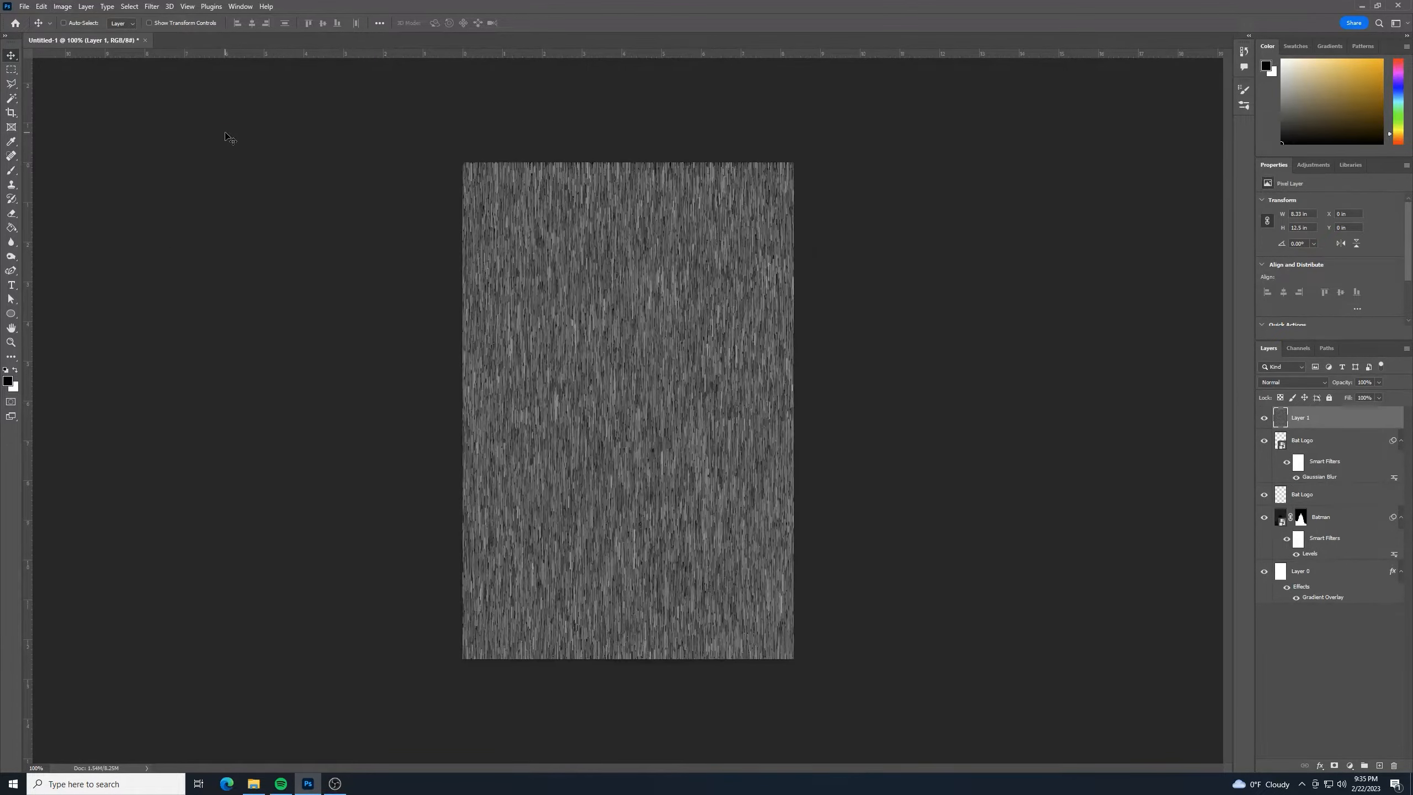
Toggle the streak layer's visibility to check the poster beneath, and invert the layer's tones.
{"action": "left_click", "coordinate": [1265, 418]}
{"action": "left_click", "coordinate": [1264, 419]}
{"action": "left_click", "coordinate": [1264, 419]}
{"action": "left_click", "coordinate": [1265, 419]}
{"action": "key", "text": "ctrl+i"}
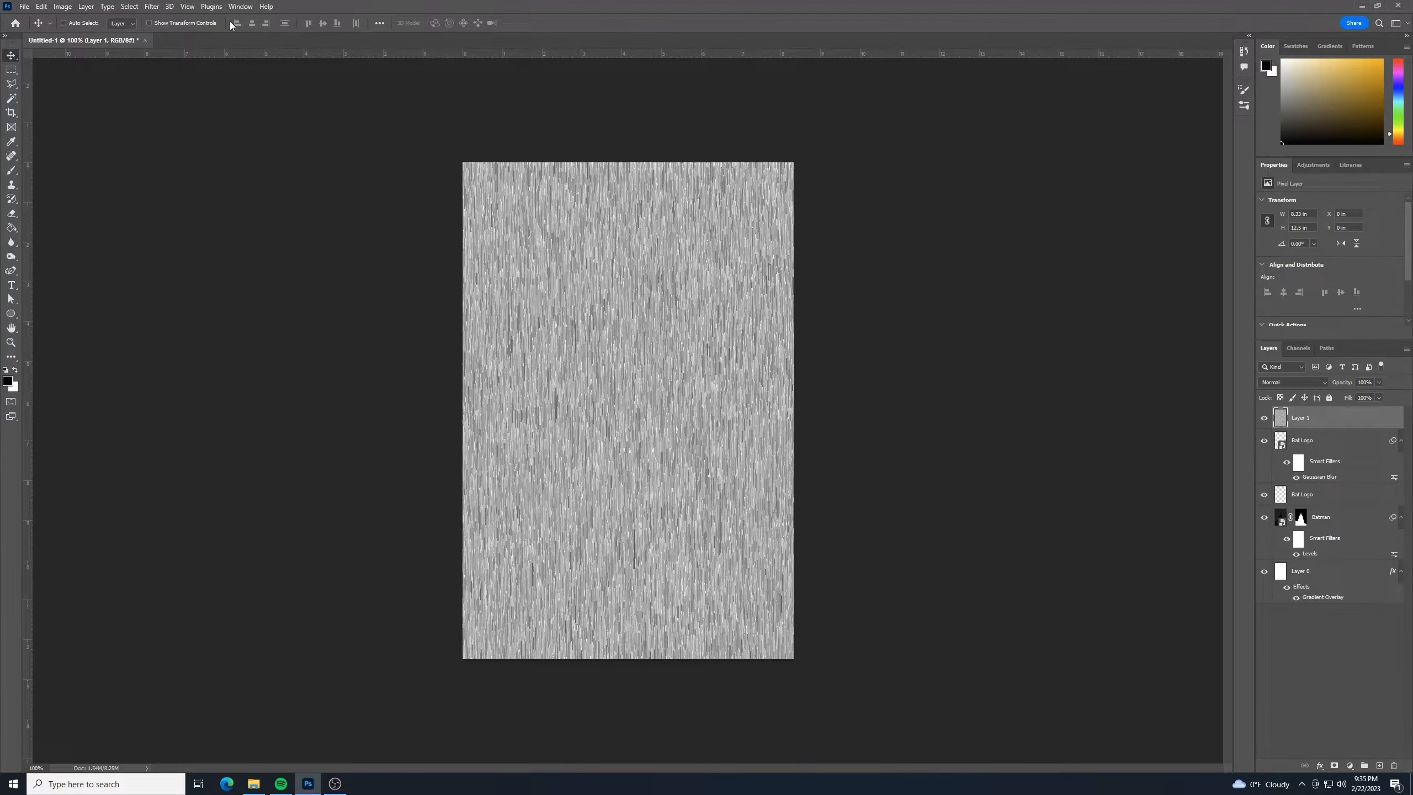
Offset the streak layer 210 pixels right and about 433 pixels down, with undefined areas set to Wrap Around.
{"action": "left_click", "coordinate": [152, 7]}
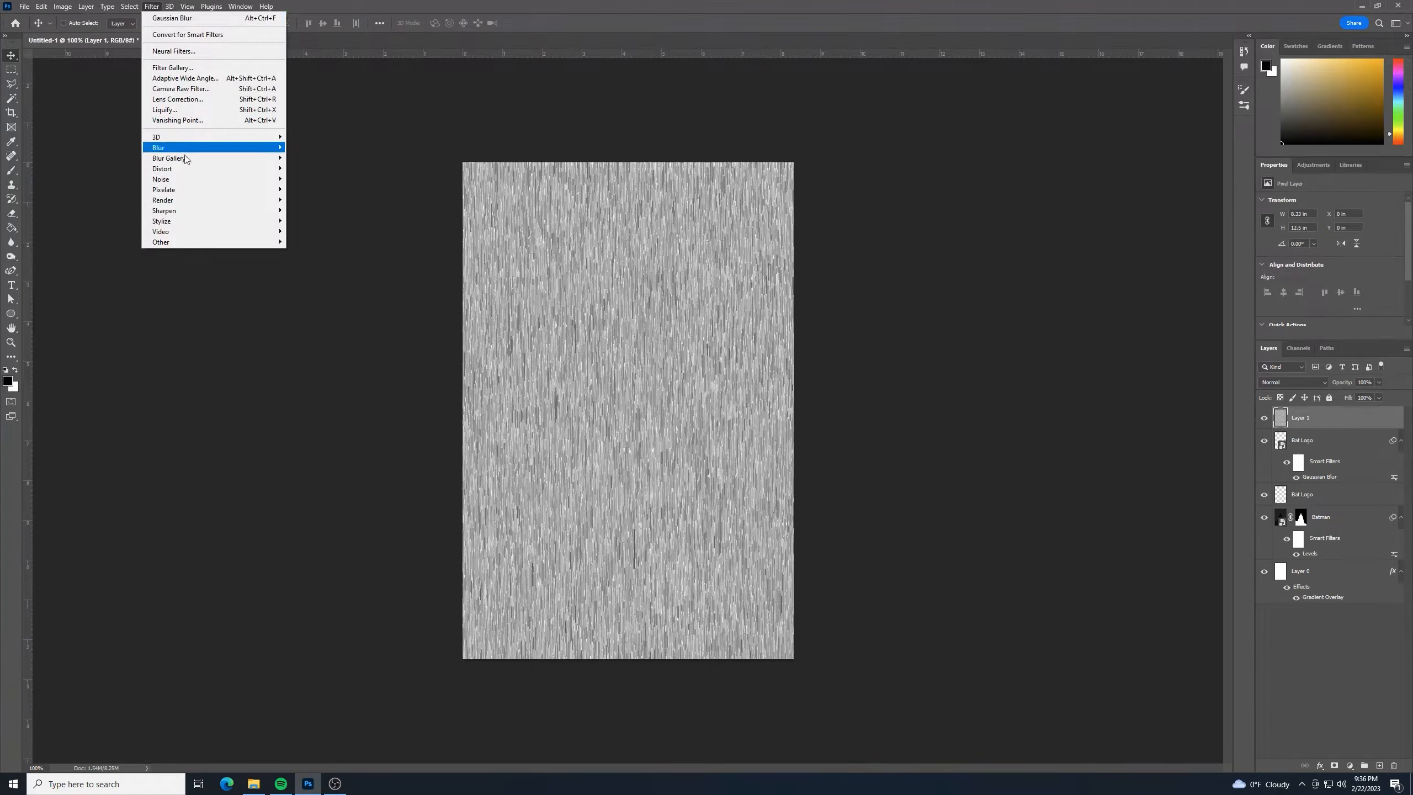
{"action": "mouse_move", "coordinate": [259, 247]}
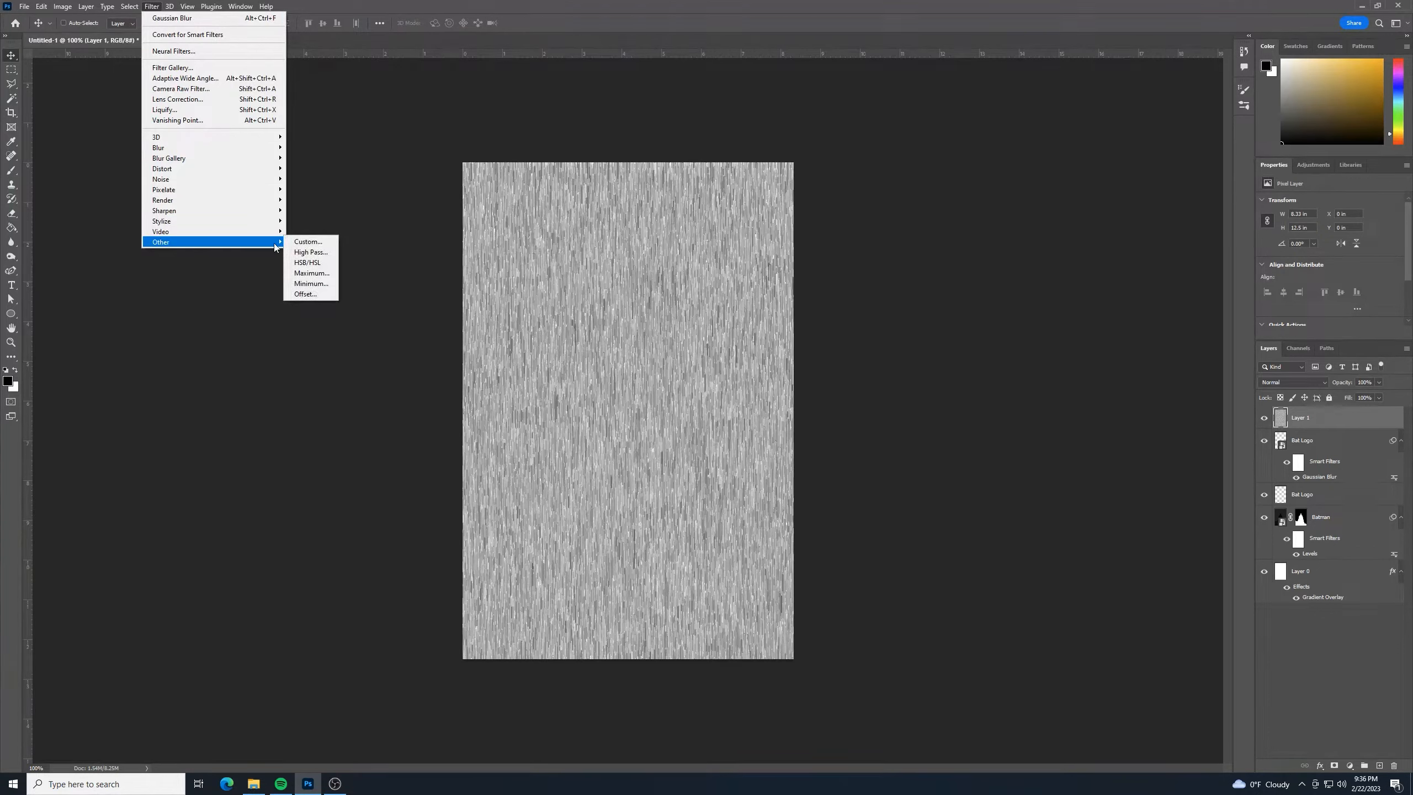
{"action": "left_click", "coordinate": [306, 294]}
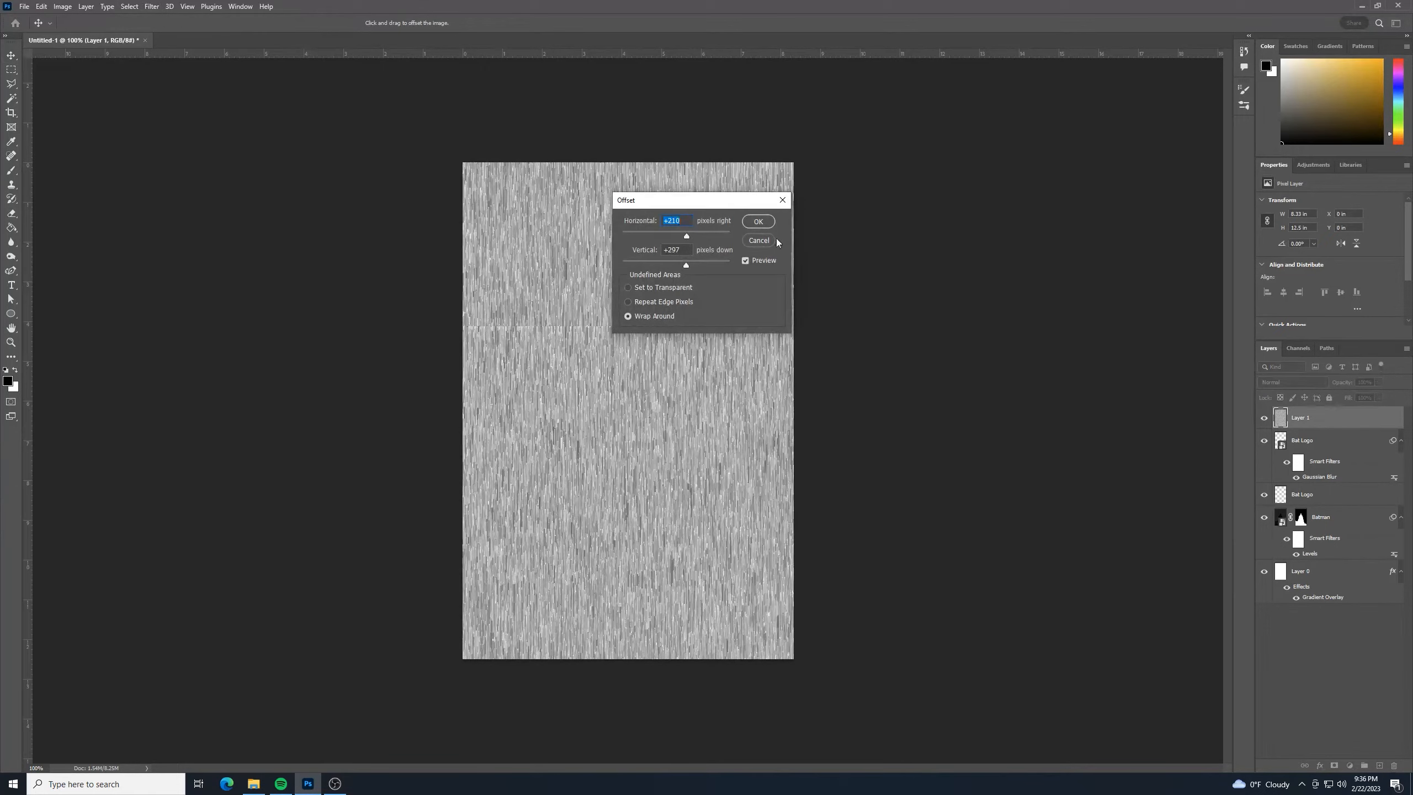
{"action": "left_click_drag", "start_coordinate": [705, 203], "coordinate": [926, 196]}
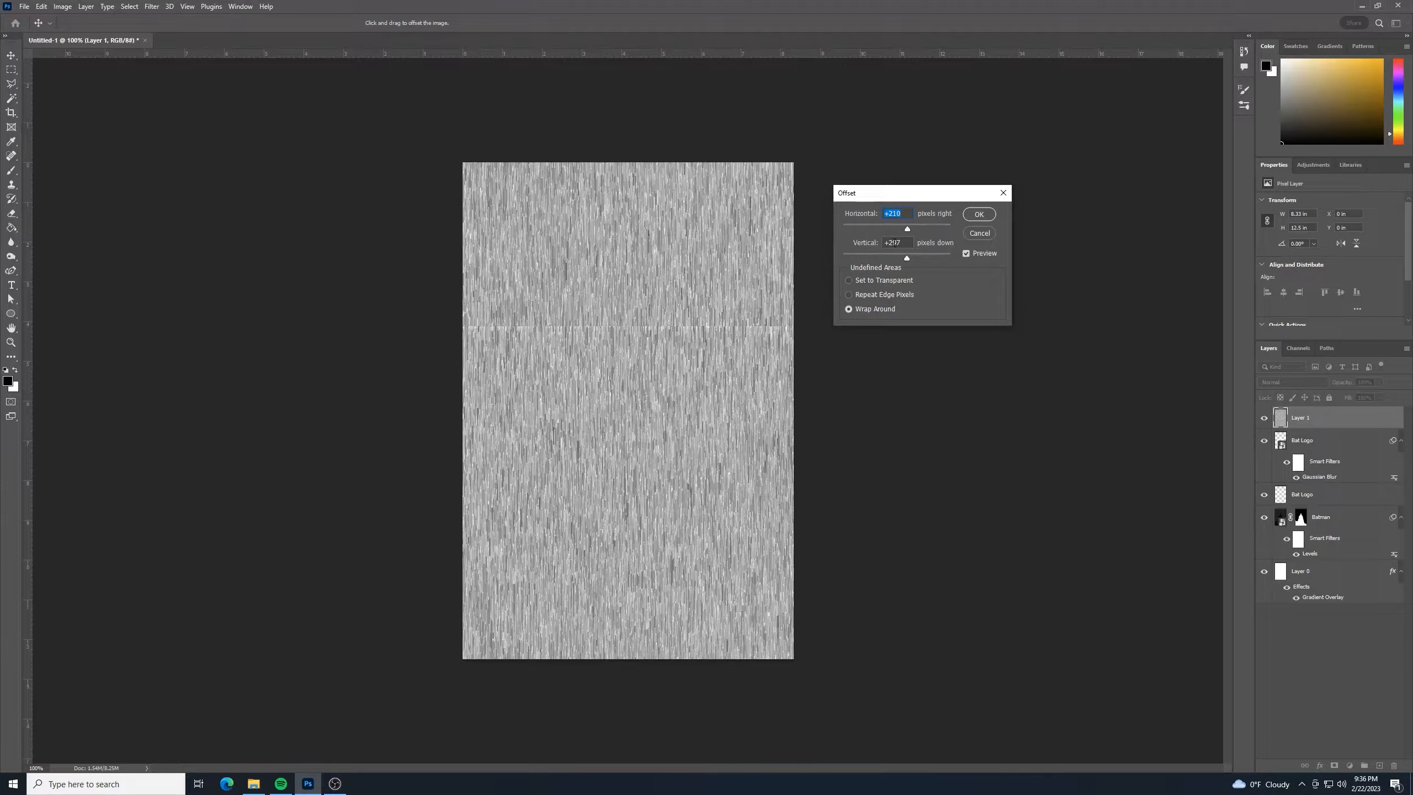
{"action": "left_click_drag", "start_coordinate": [906, 257], "coordinate": [912, 257]}
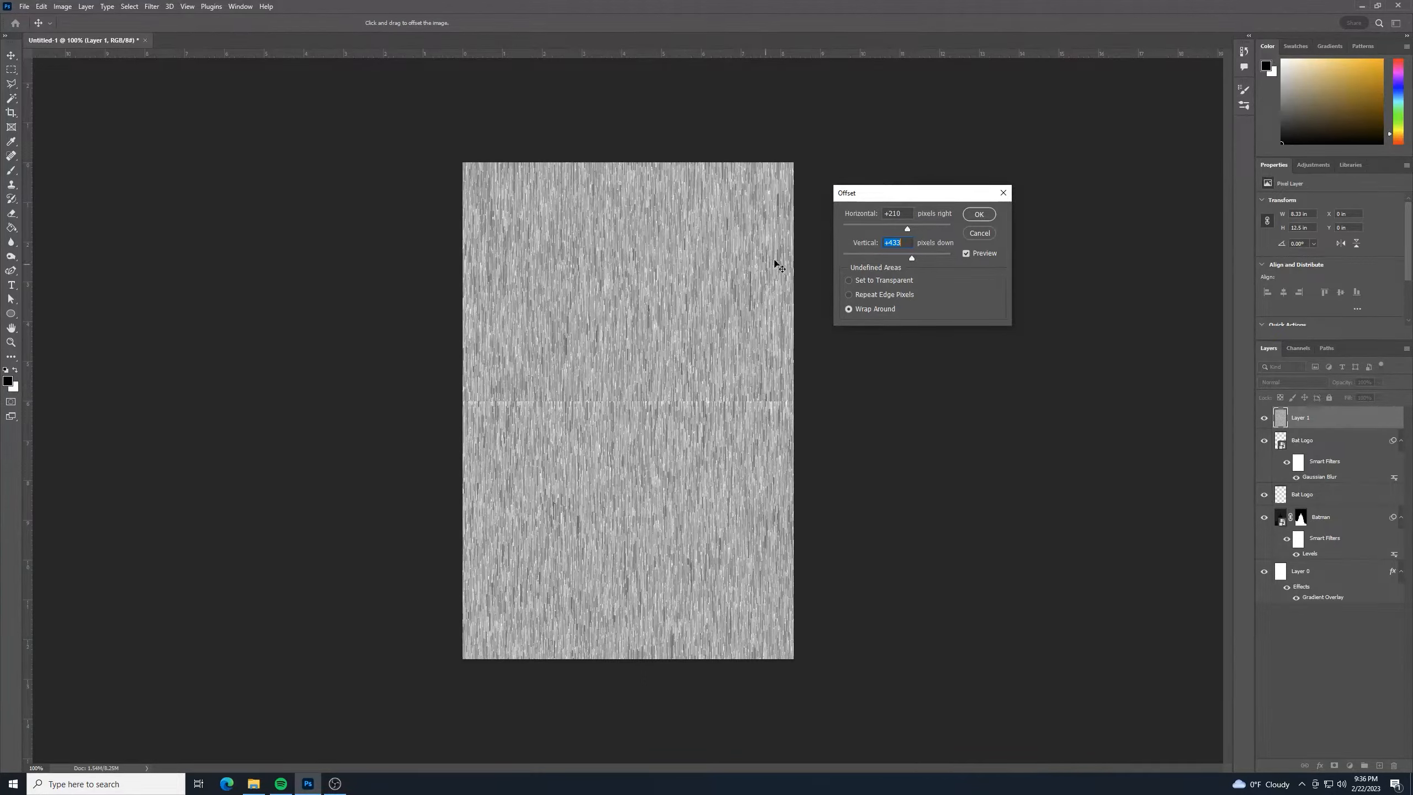
{"action": "left_click", "coordinate": [979, 214]}
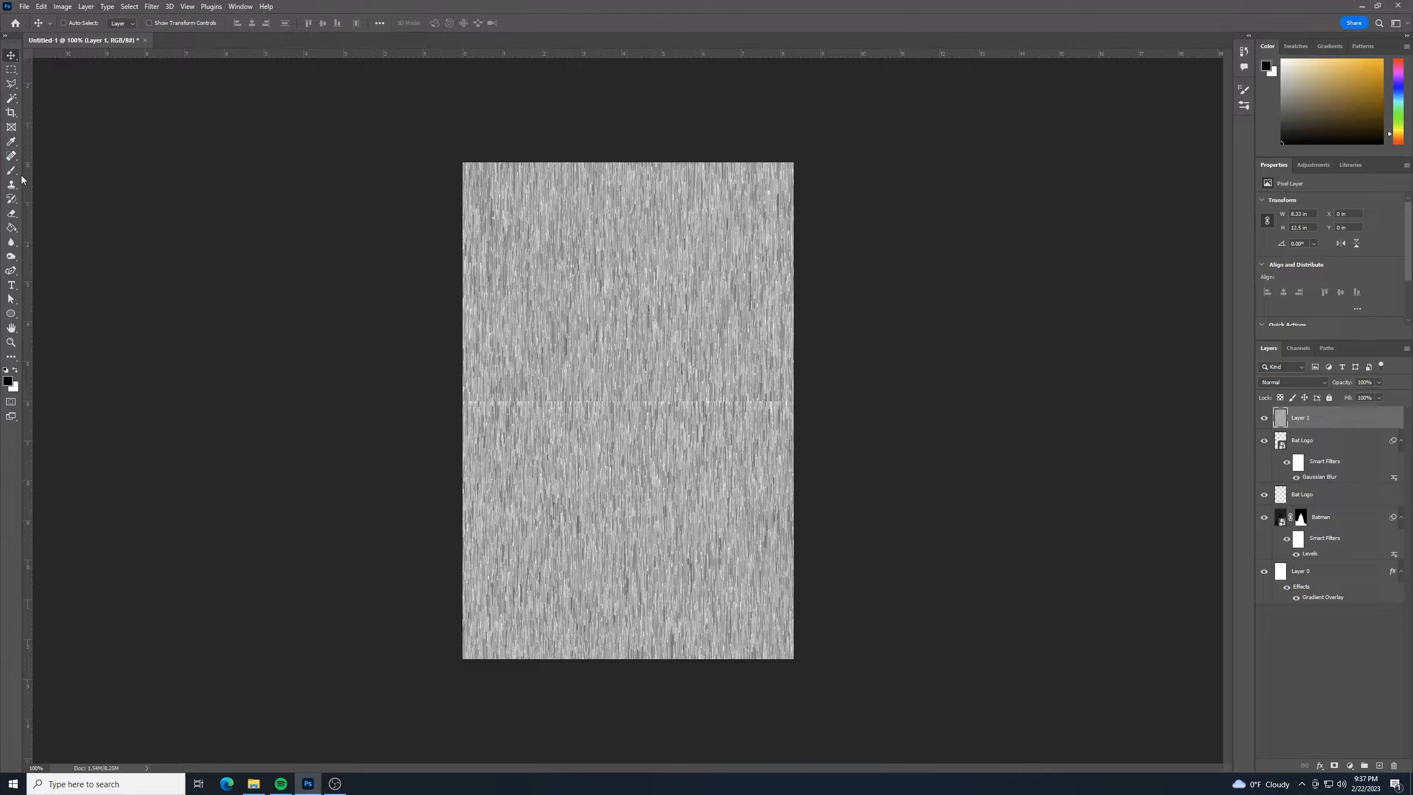
Remove the horizontal seam across the middle of the streak layer with the Spot Healing Brush.
{"action": "left_click", "coordinate": [13, 158]}
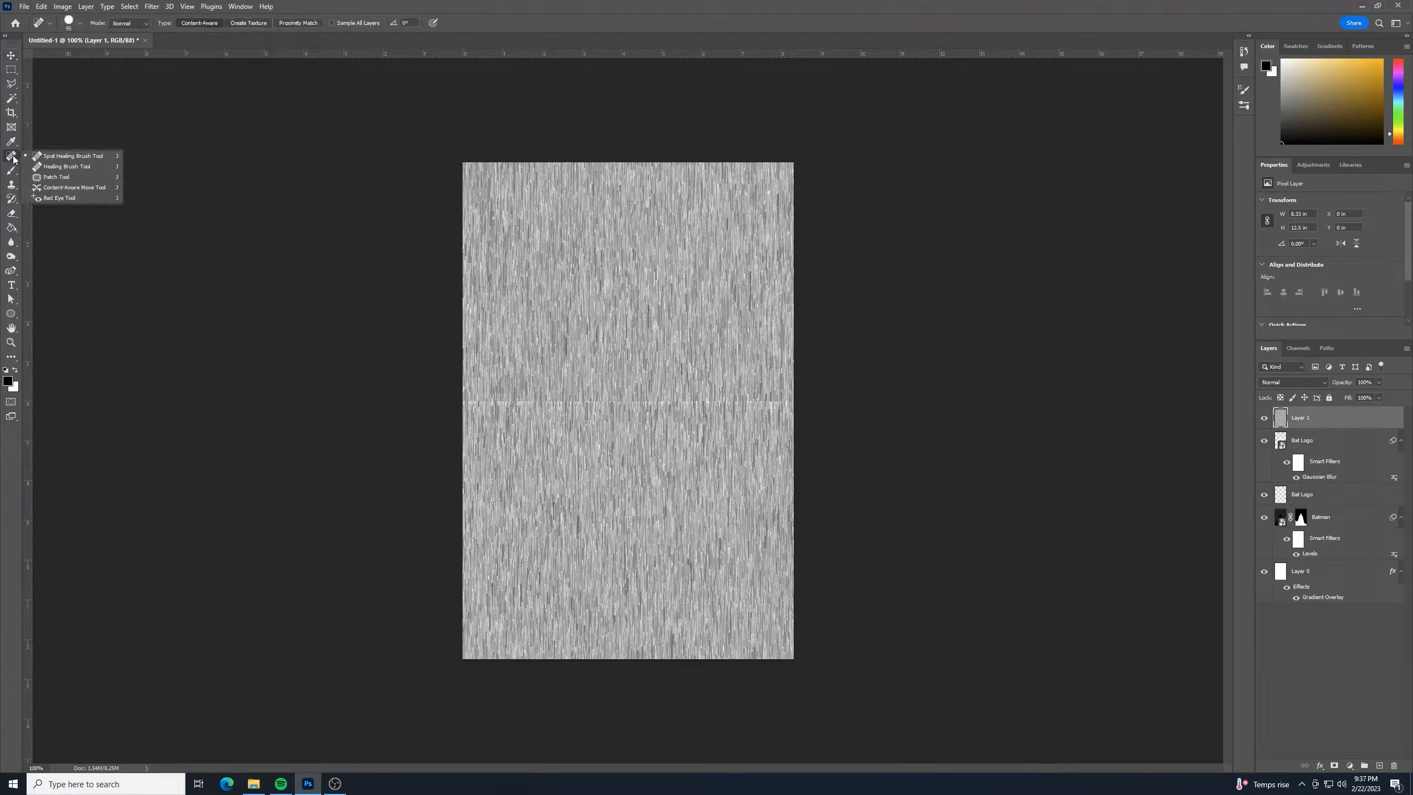
{"action": "left_click", "coordinate": [43, 158]}
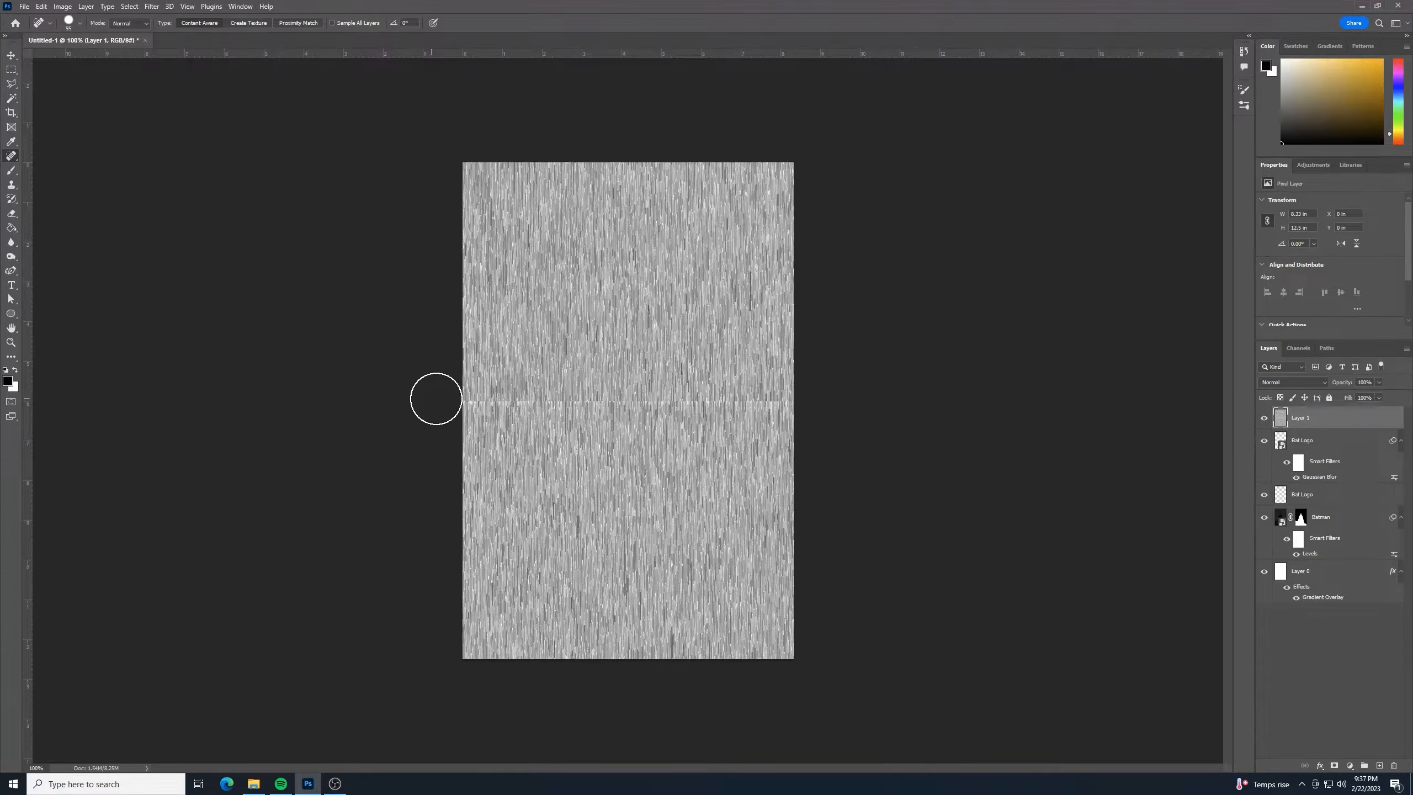
{"action": "left_click_drag", "start_coordinate": [436, 398], "coordinate": [833, 402]}
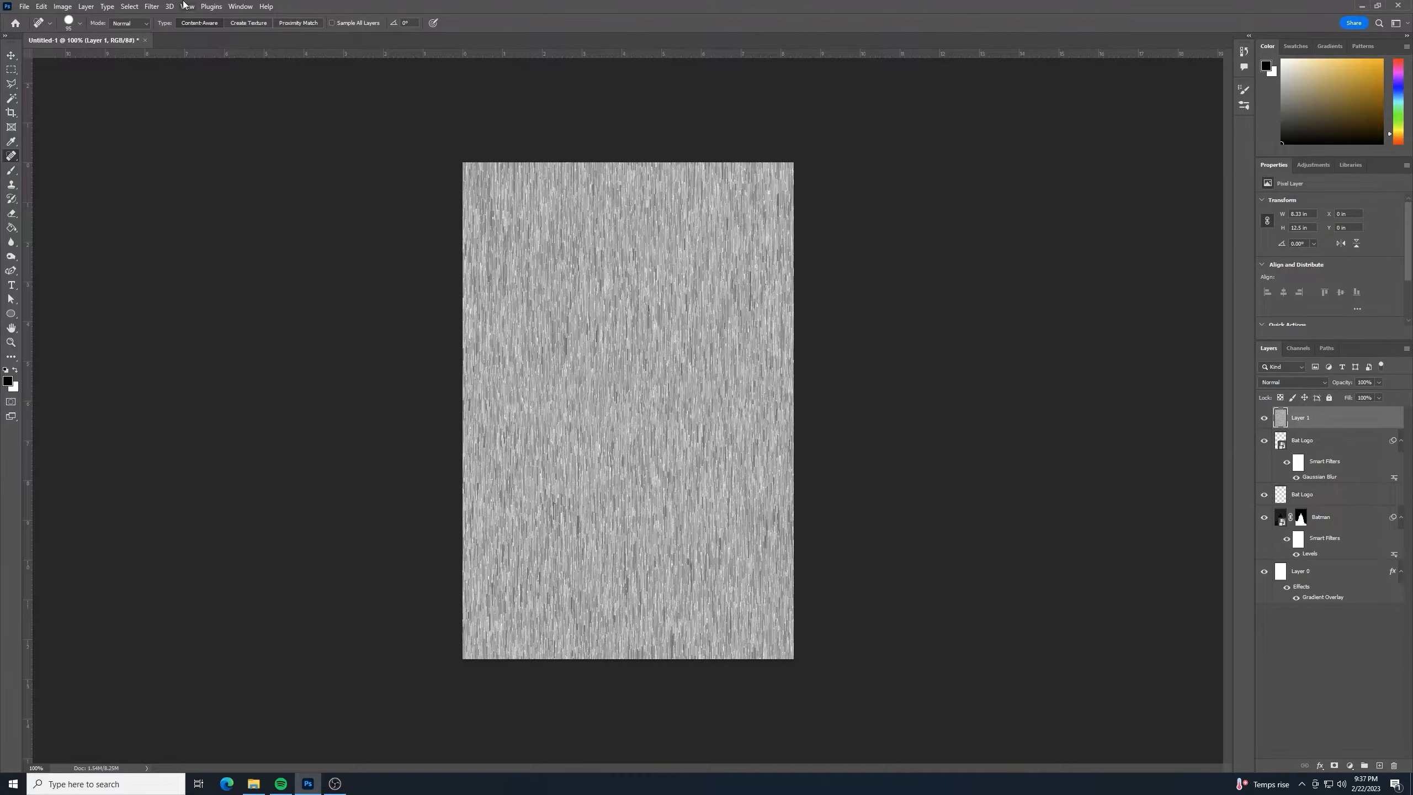
Offset the healed streak layer again with a vertical shift of about -1313 pixels, keeping Wrap Around.
{"action": "left_click", "coordinate": [151, 7]}
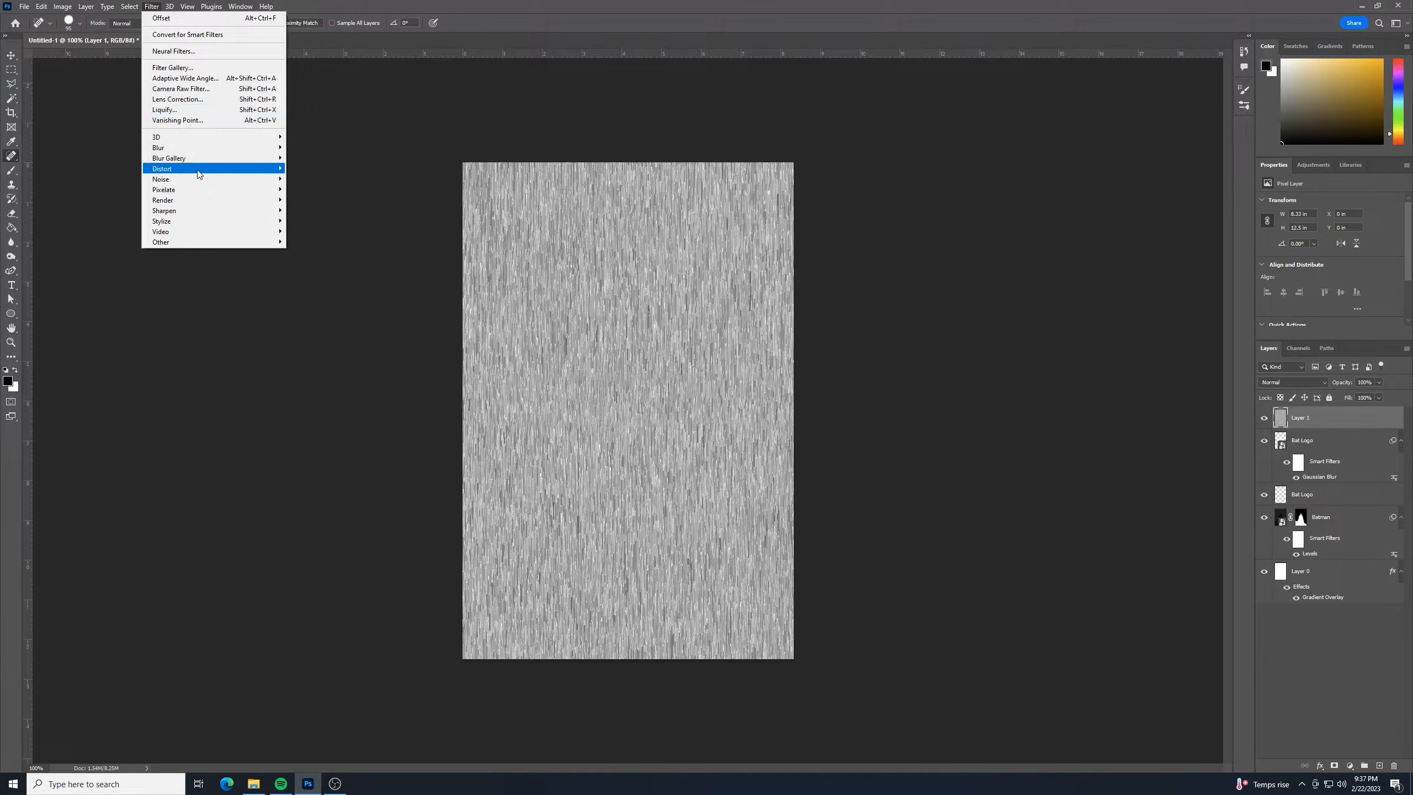
{"action": "left_click", "coordinate": [161, 18]}
{"action": "left_click_drag", "start_coordinate": [935, 256], "coordinate": [848, 255]}
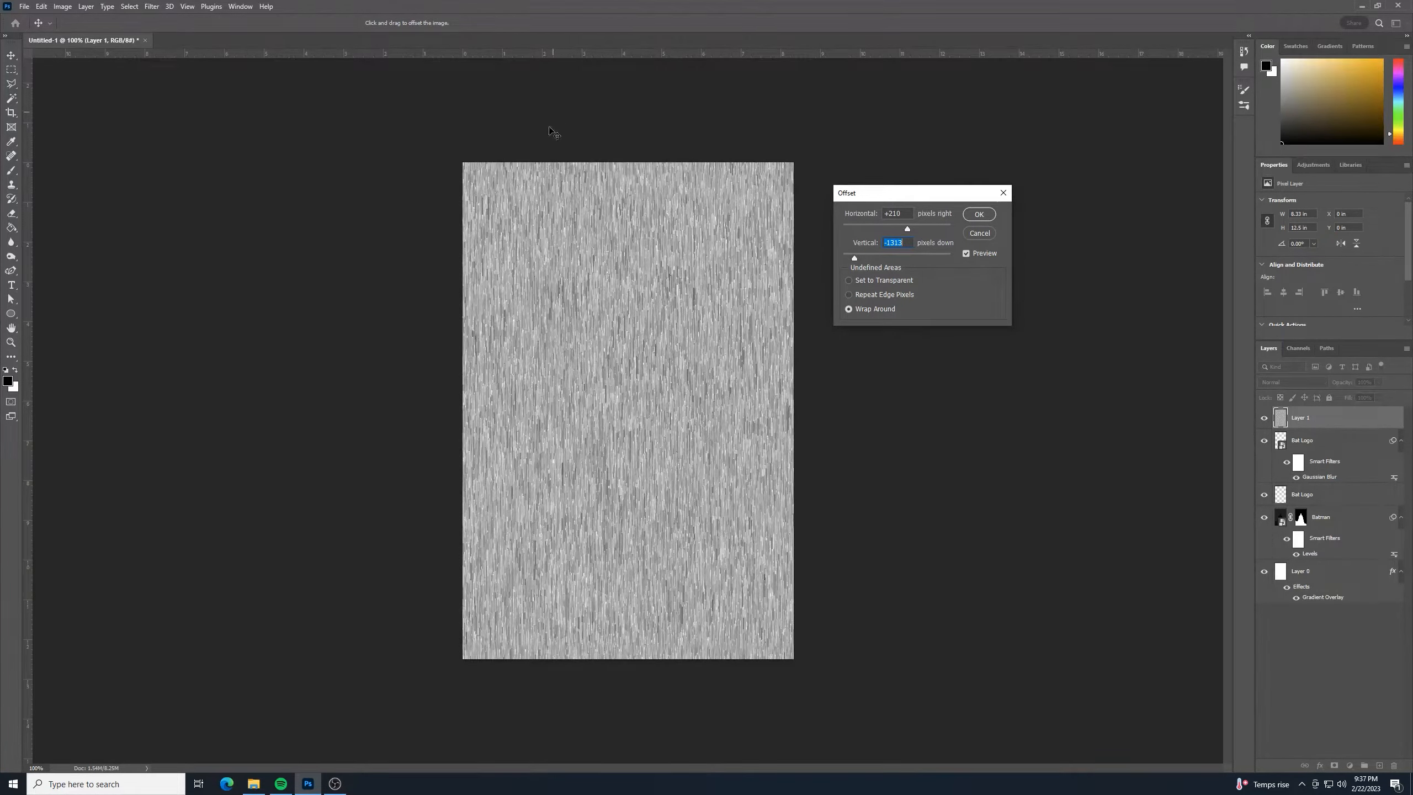
{"action": "left_click", "coordinate": [980, 215]}
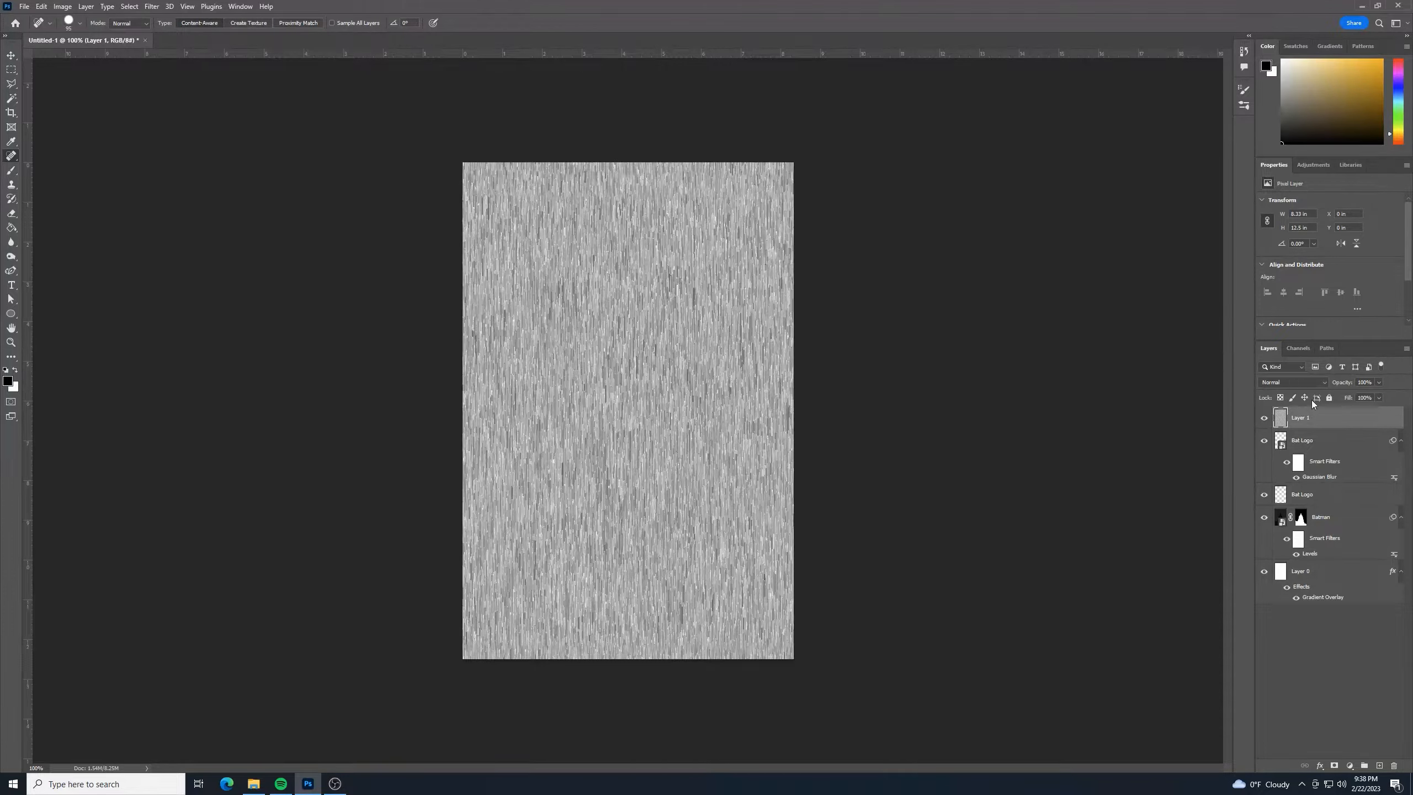
Rename the streak layer to Pattern.
{"action": "double_click", "coordinate": [1310, 418]}
{"action": "key", "text": "Return"}
Define the streak texture as a new pattern preset and hide its layer.
{"action": "left_click", "coordinate": [40, 7]}
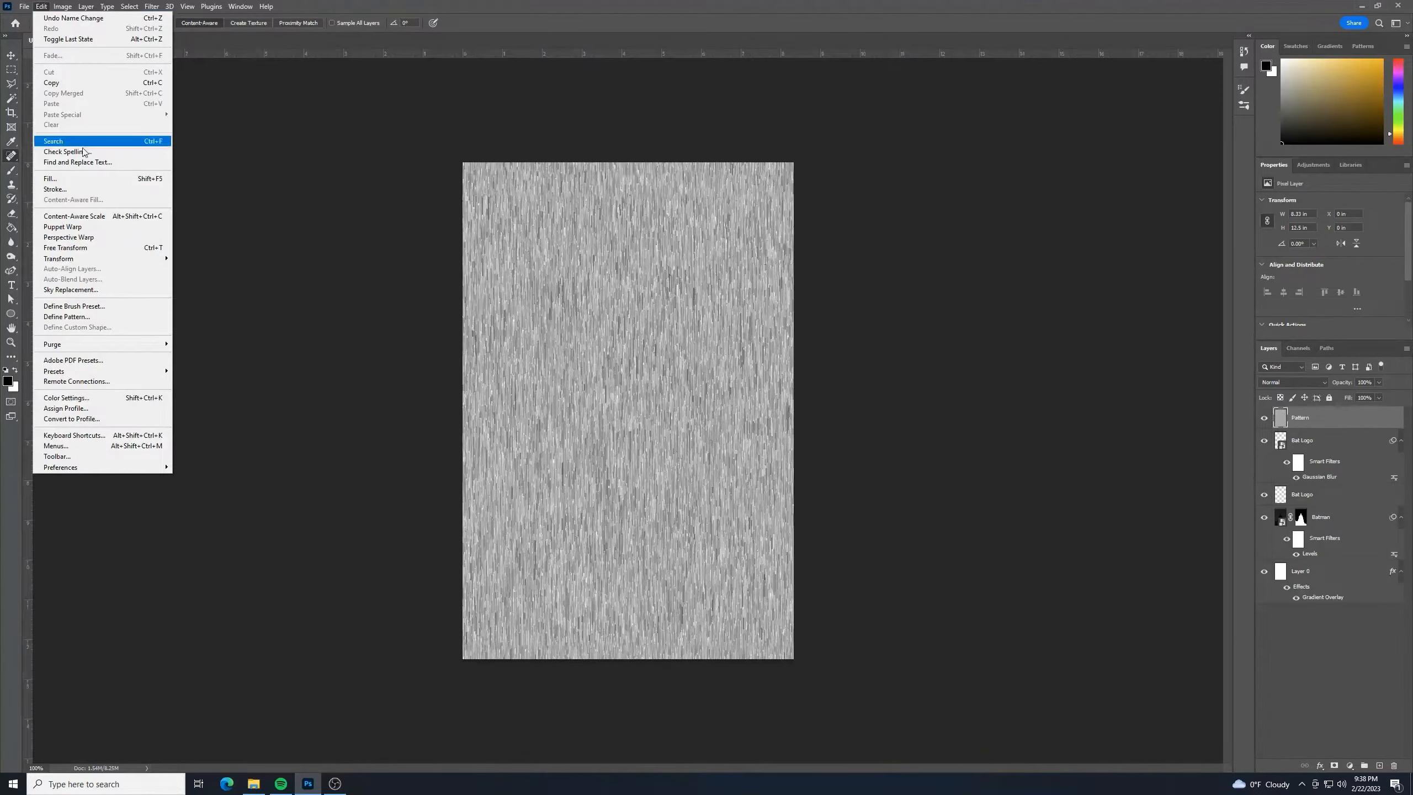
{"action": "left_click", "coordinate": [100, 316]}
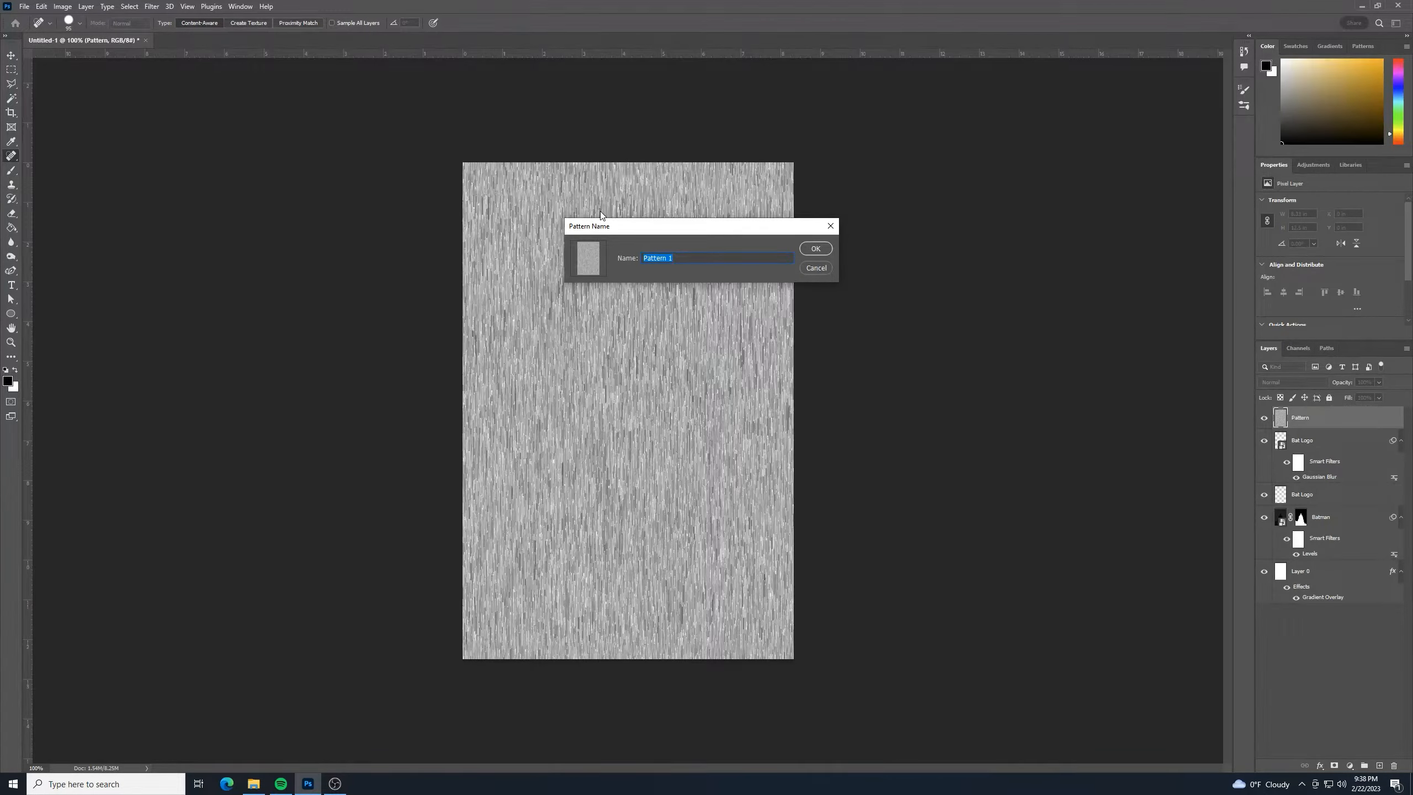
{"action": "left_click", "coordinate": [815, 248]}
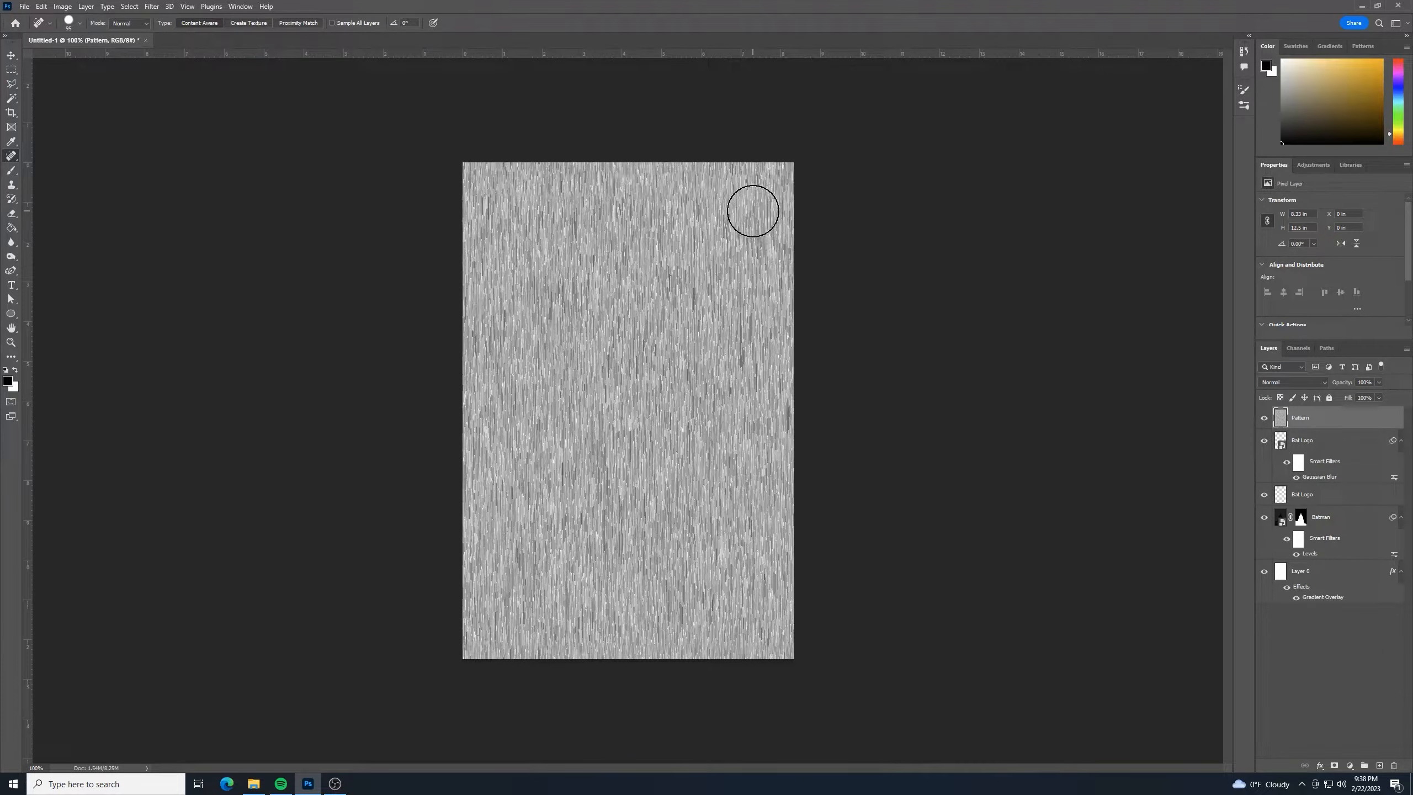
{"action": "left_click", "coordinate": [1265, 418]}
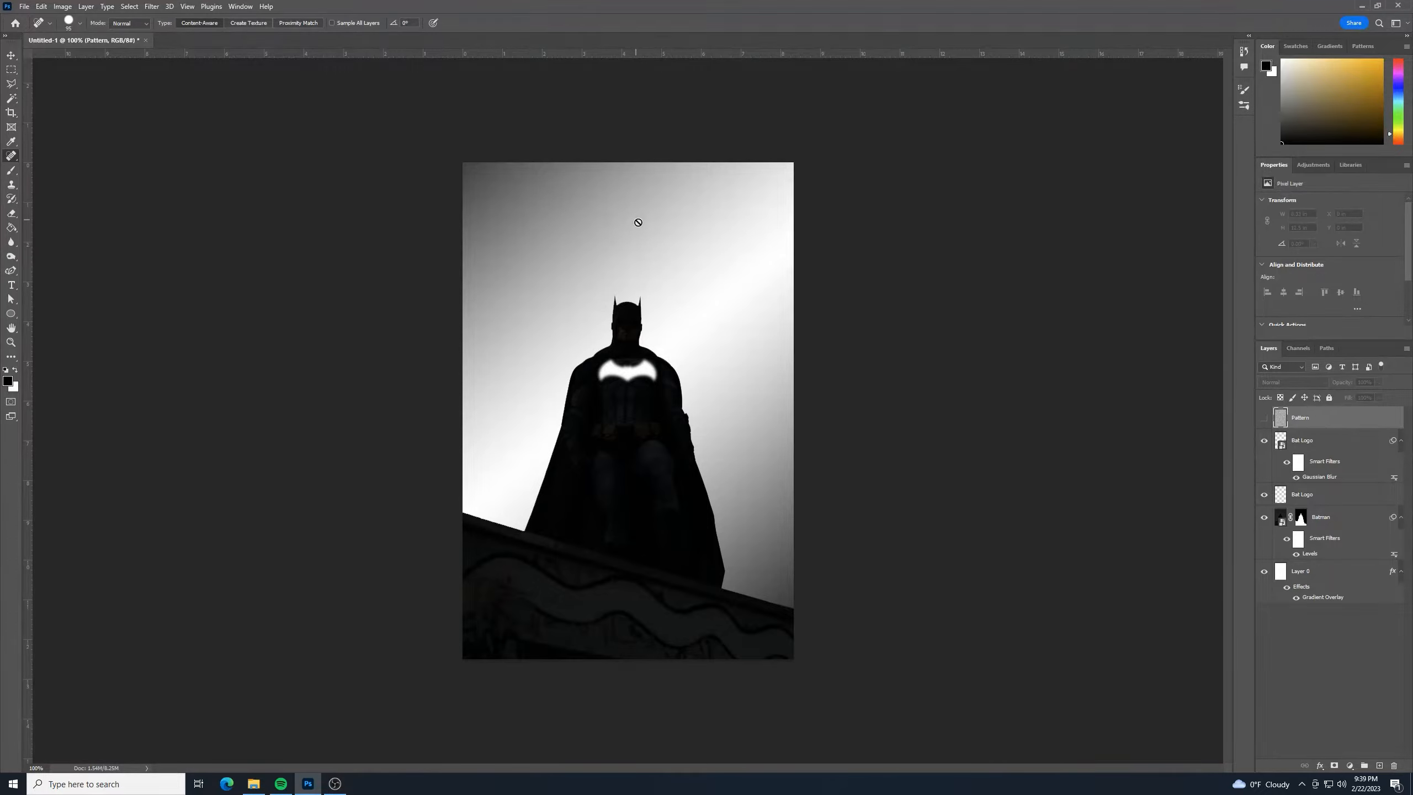
Add a new layer named Rain Overlay at the top of the layer stack and fill it with 50% Gray.
{"action": "left_click", "coordinate": [1380, 766]}
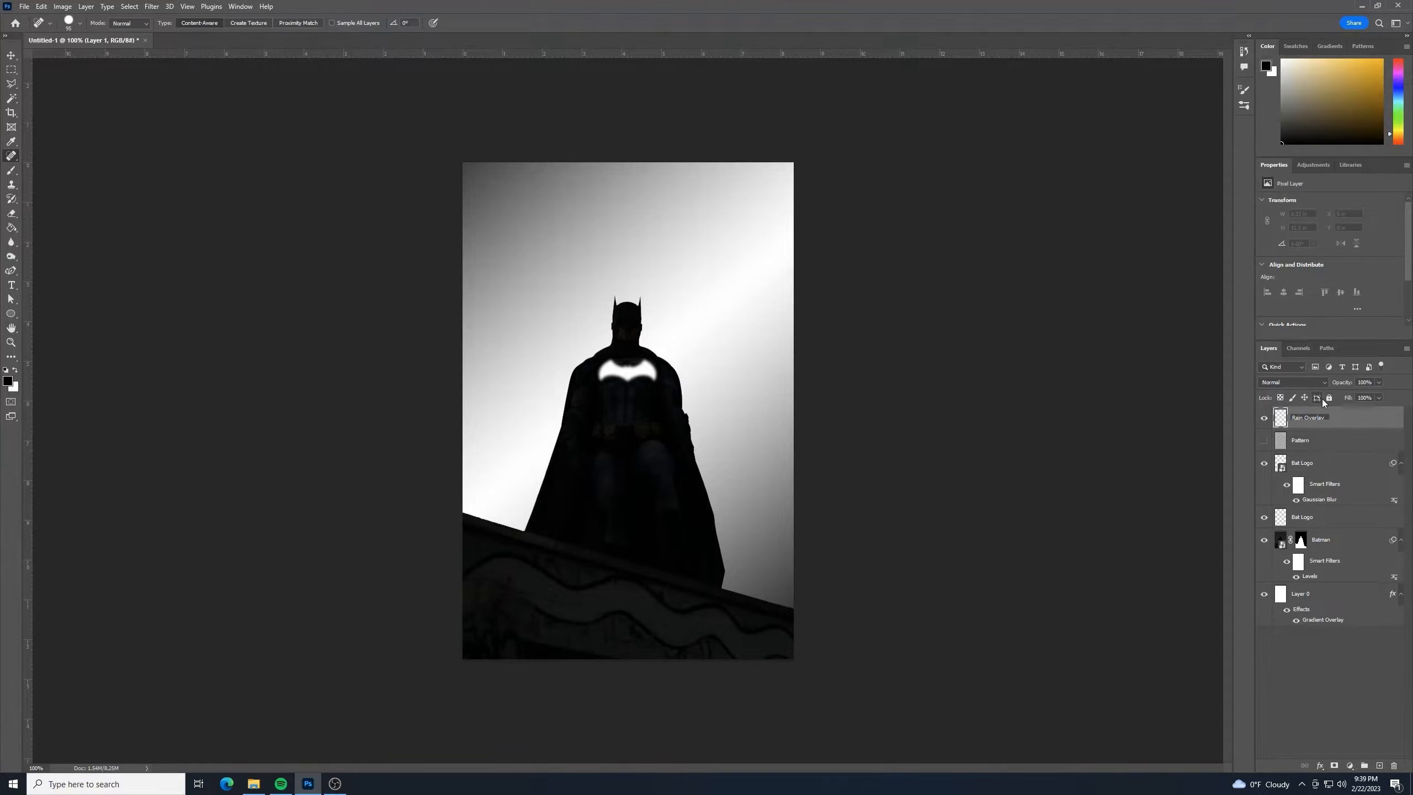
{"action": "key", "text": "Return"}
{"action": "key", "text": "shift+F5"}
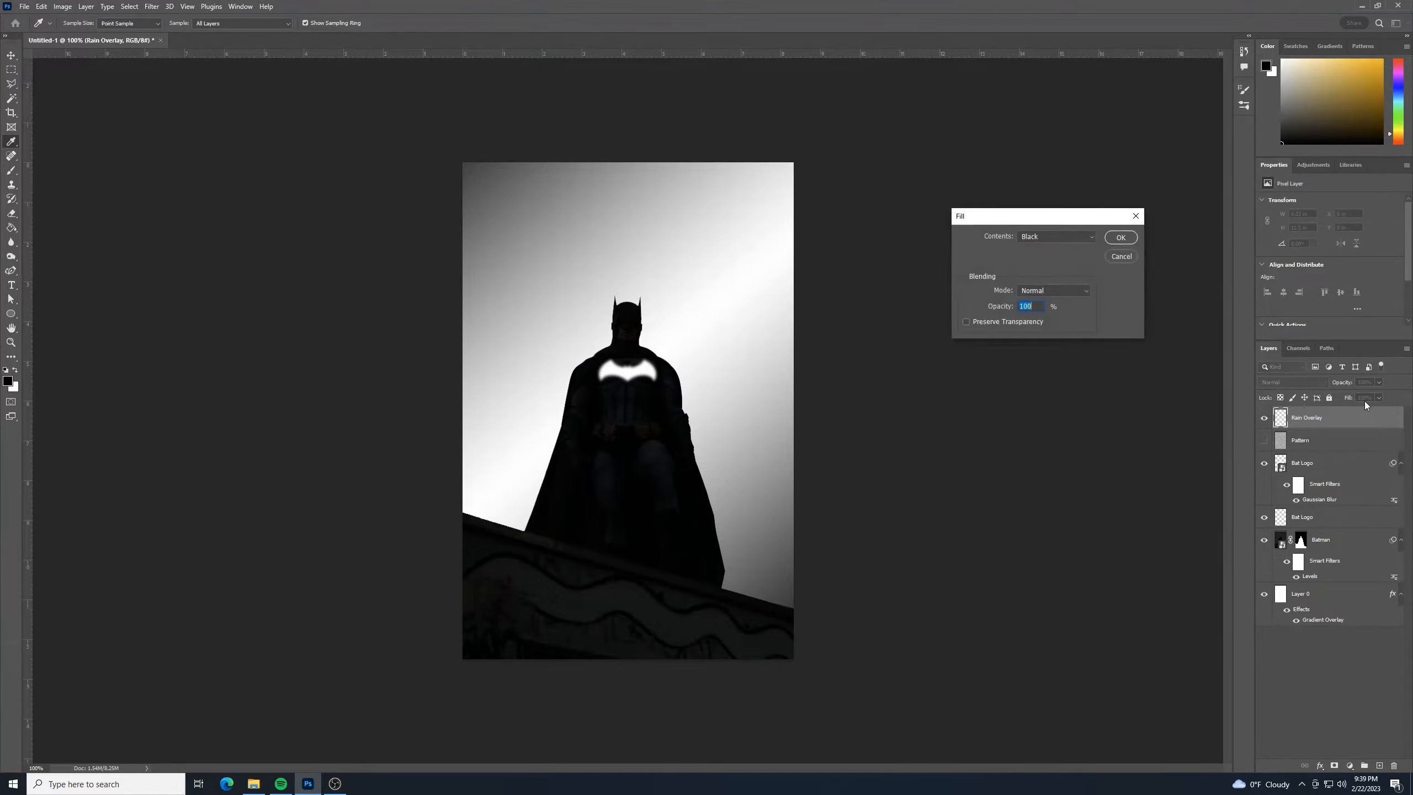
{"action": "left_click", "coordinate": [1060, 237]}
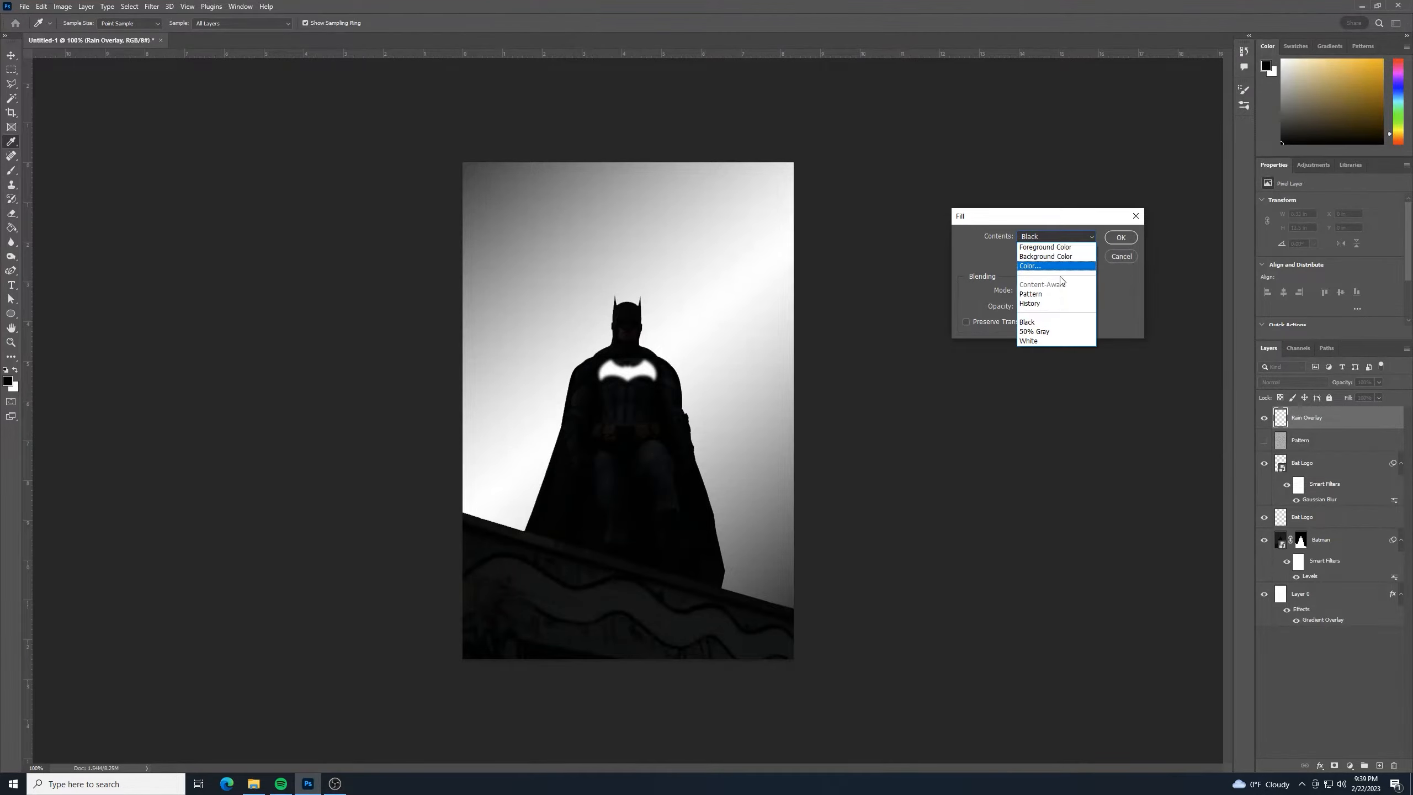
{"action": "left_click", "coordinate": [1068, 334]}
{"action": "left_click", "coordinate": [1119, 239]}
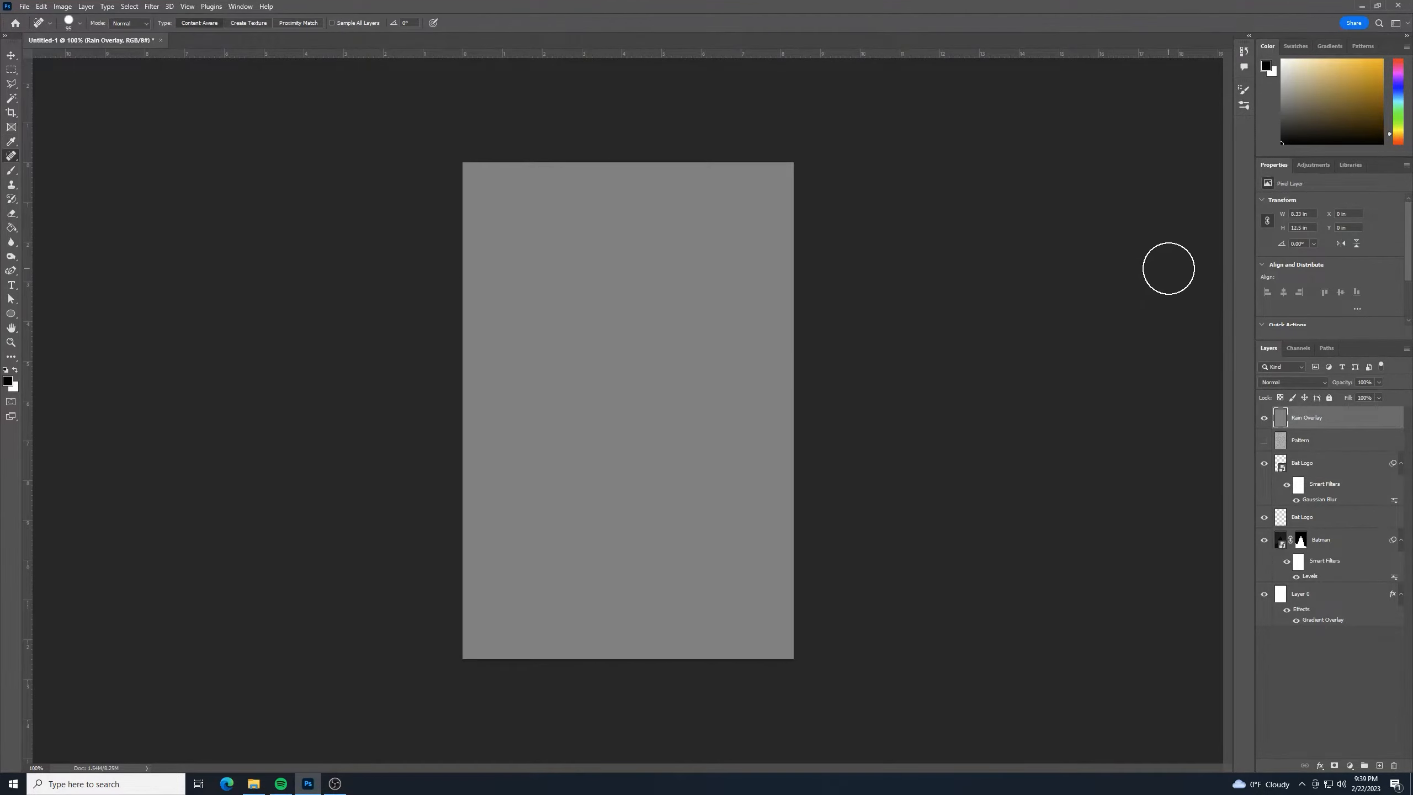
Apply a Pattern Overlay effect to the Rain Overlay layer using the Batman Rain pattern at 100% scale.
{"action": "double_click", "coordinate": [1347, 417]}
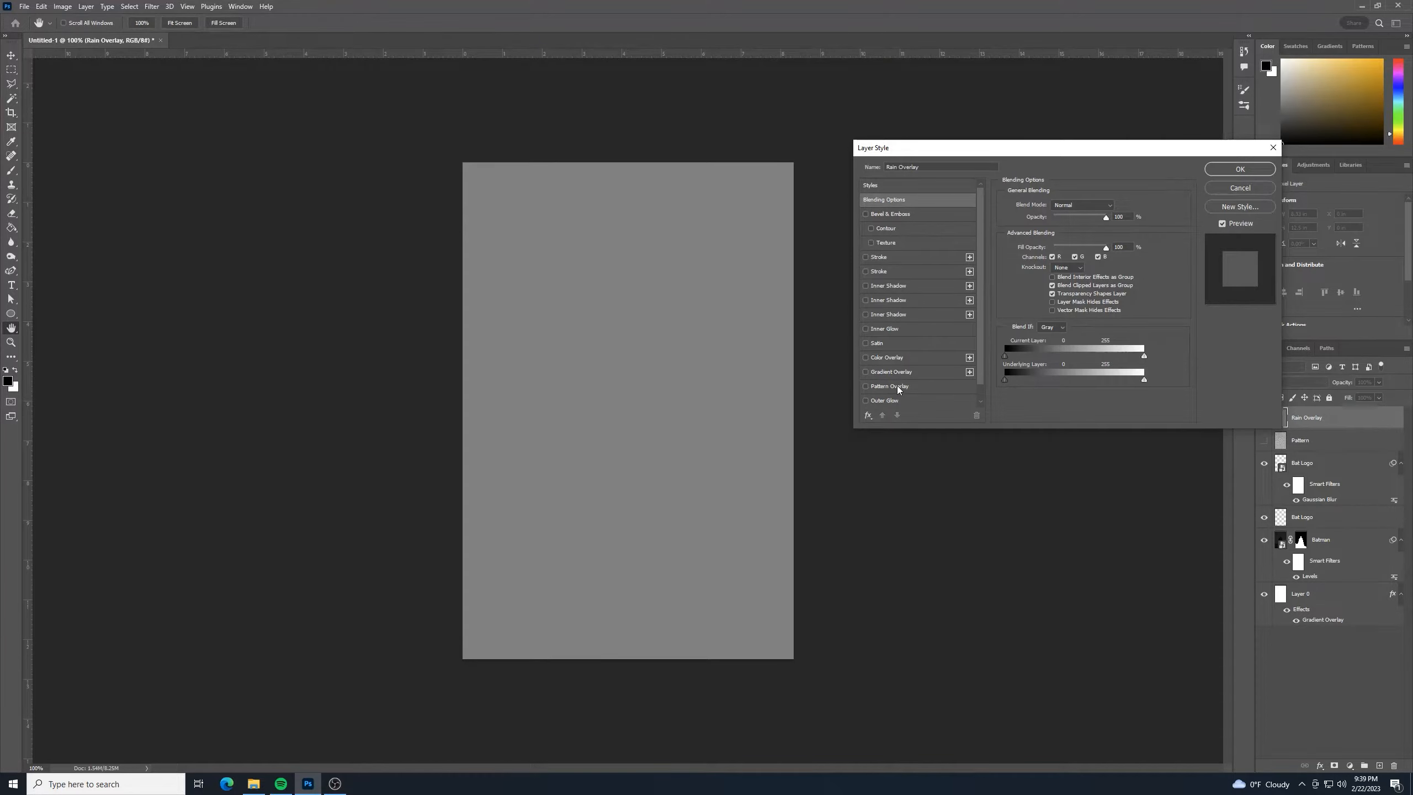
{"action": "left_click", "coordinate": [897, 386]}
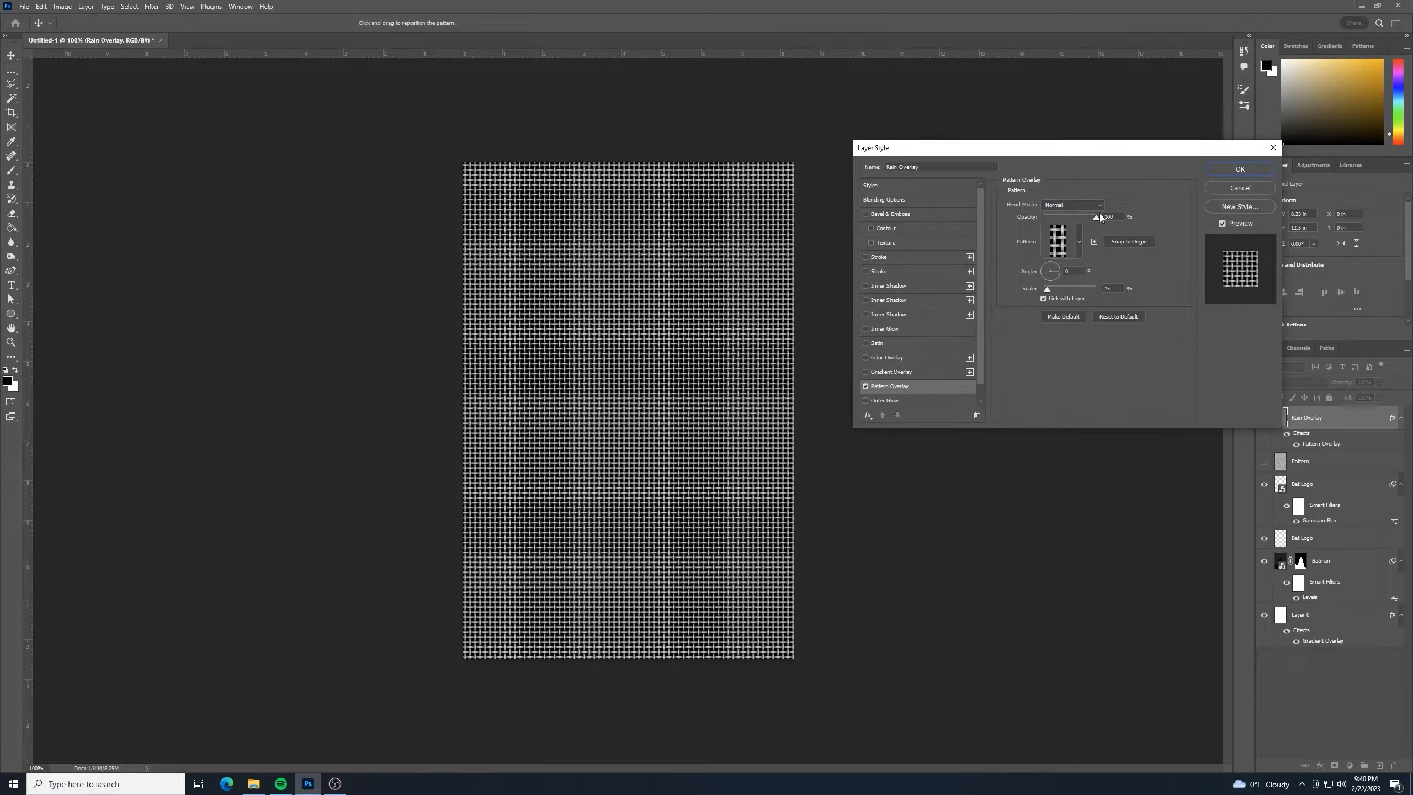
{"action": "left_click", "coordinate": [1079, 240]}
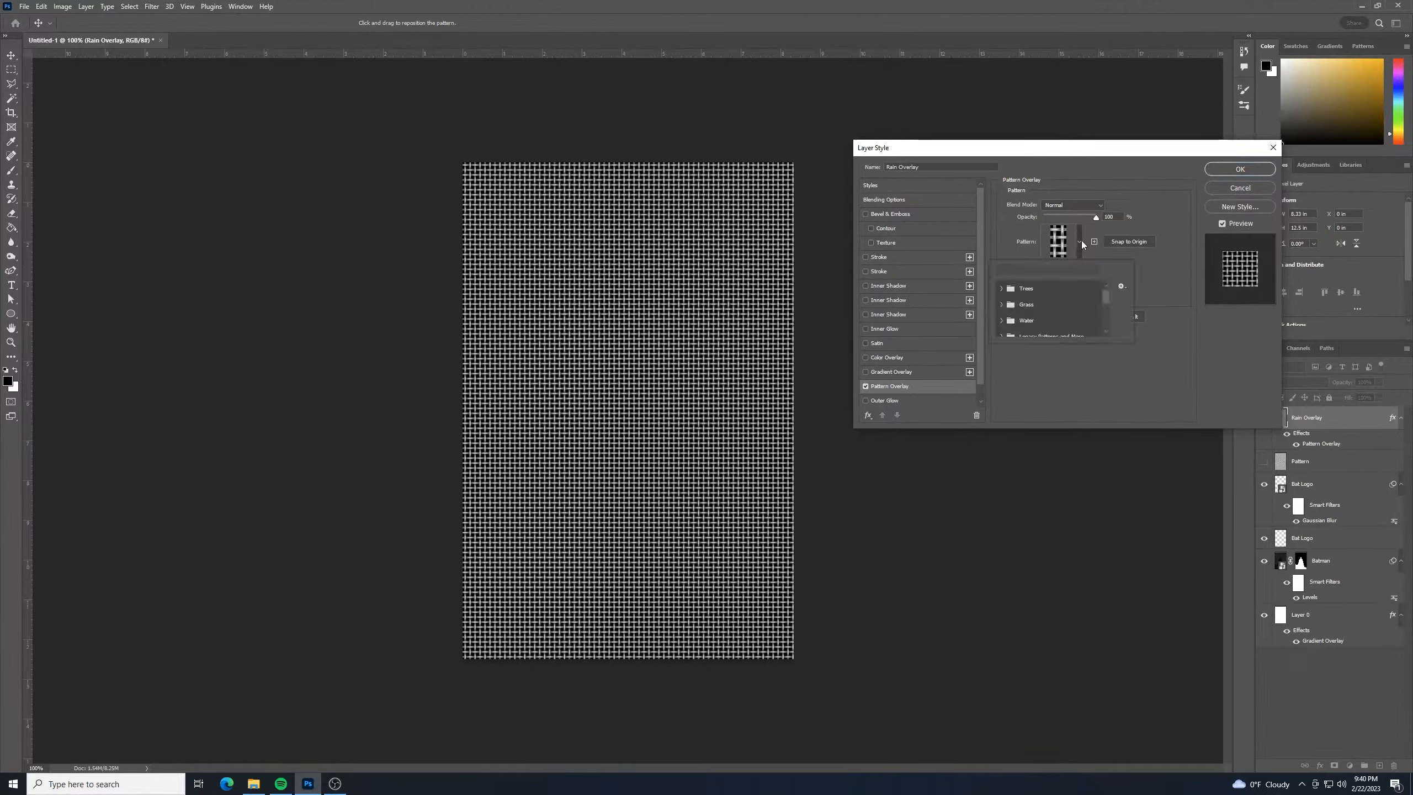
{"action": "scroll", "coordinate": [1052, 312], "scroll_direction": "down", "scroll_amount": 5}
{"action": "left_click", "coordinate": [1021, 328]}
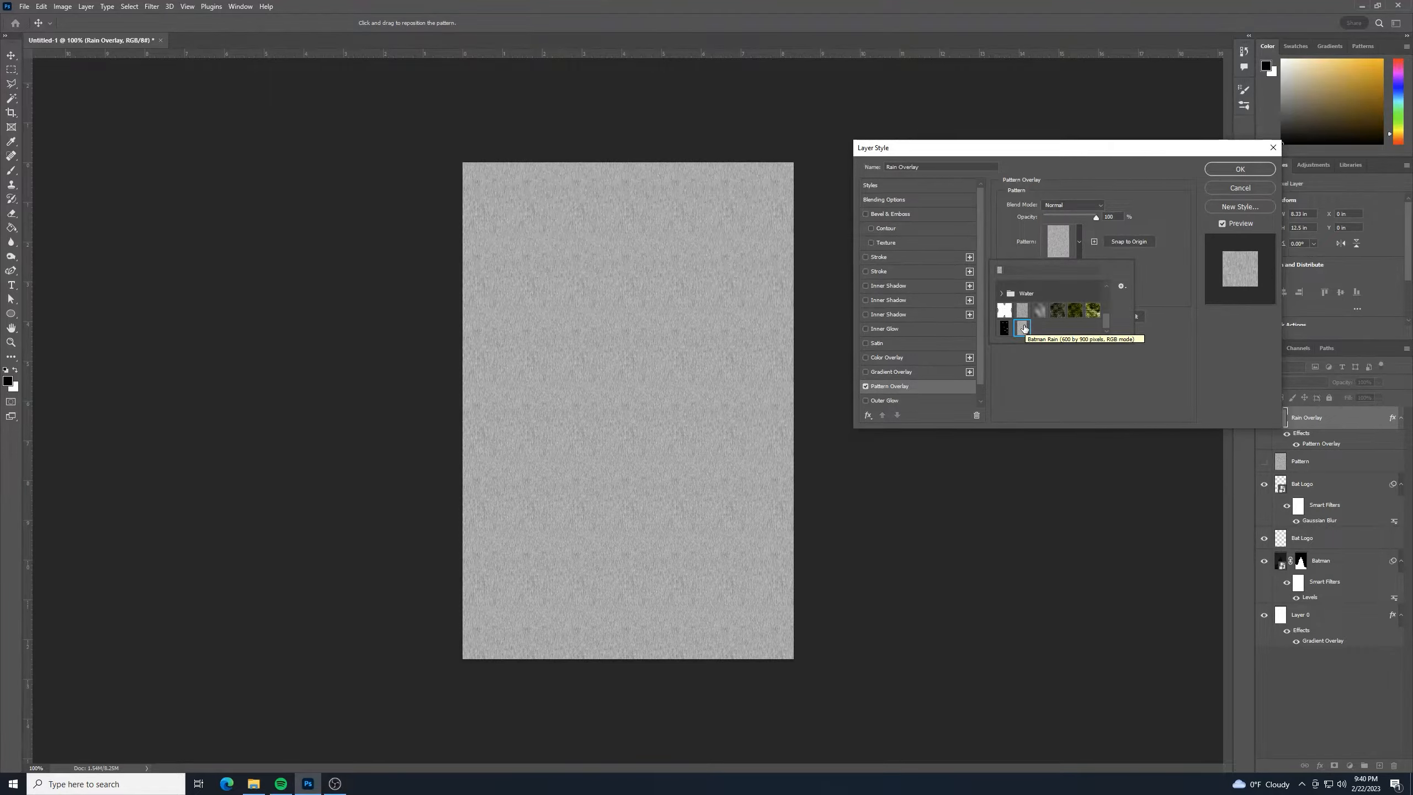
{"action": "left_click", "coordinate": [1056, 357]}
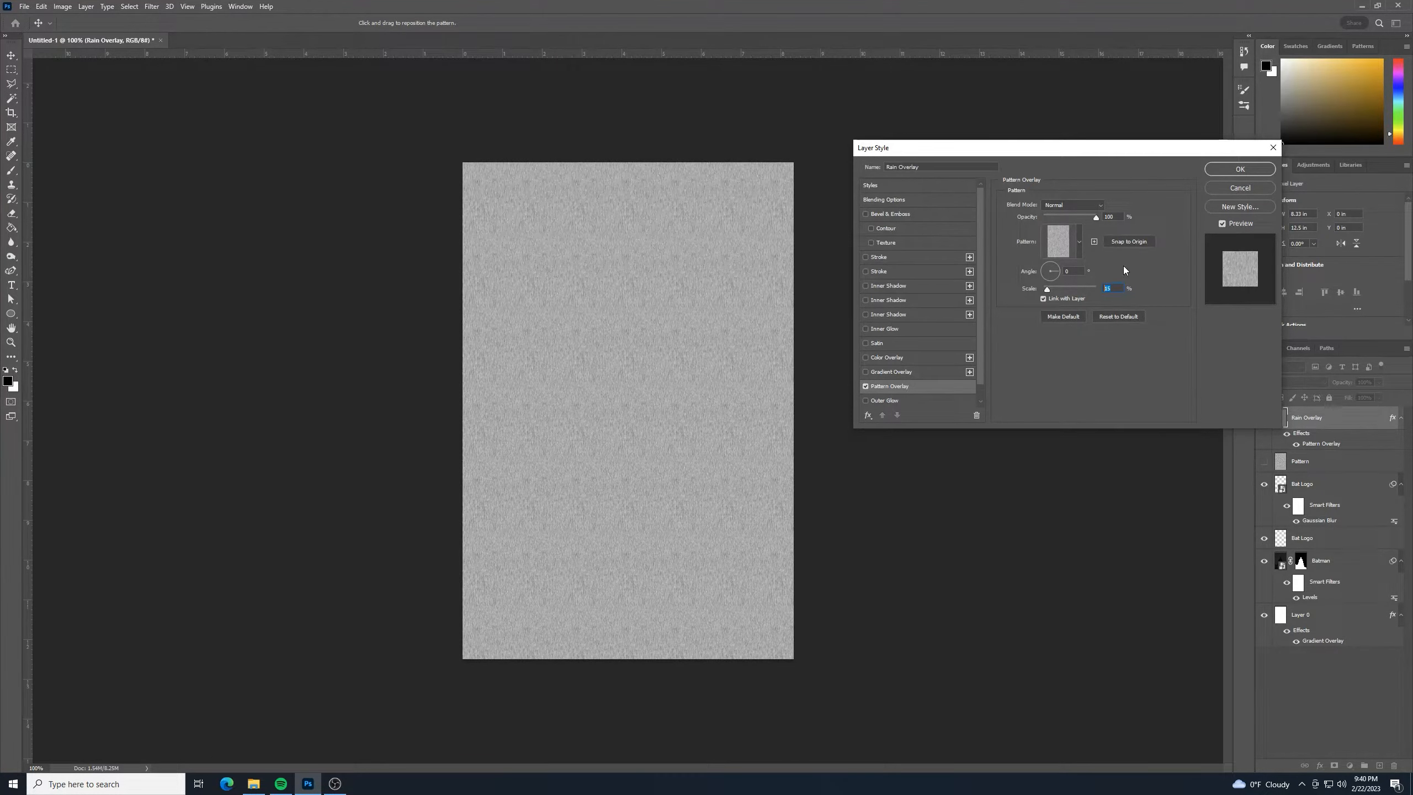
{"action": "type", "text": "100"}
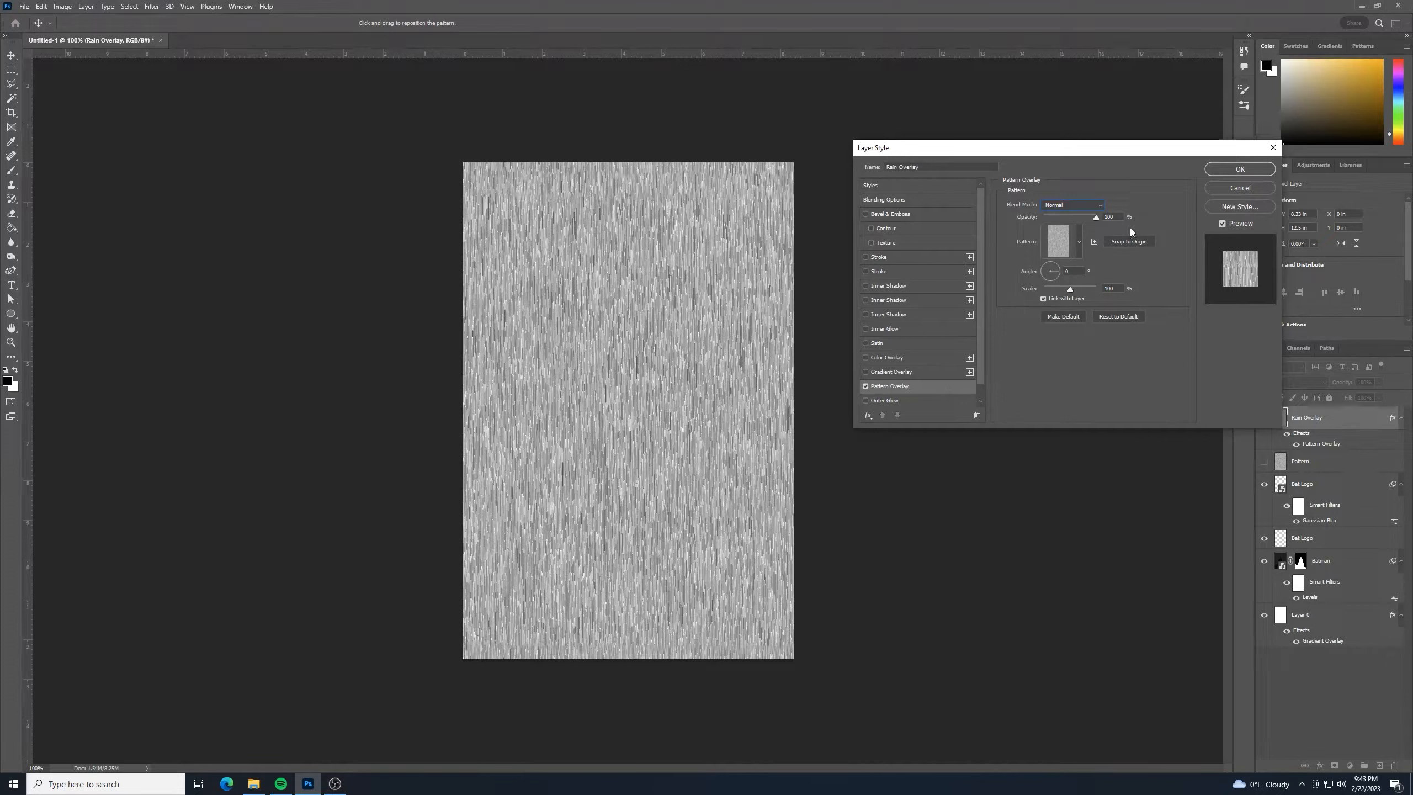
Set the pattern overlay's blend mode to Screen and the Rain Overlay layer's fill opacity to 0%.
{"action": "left_click", "coordinate": [1101, 206]}
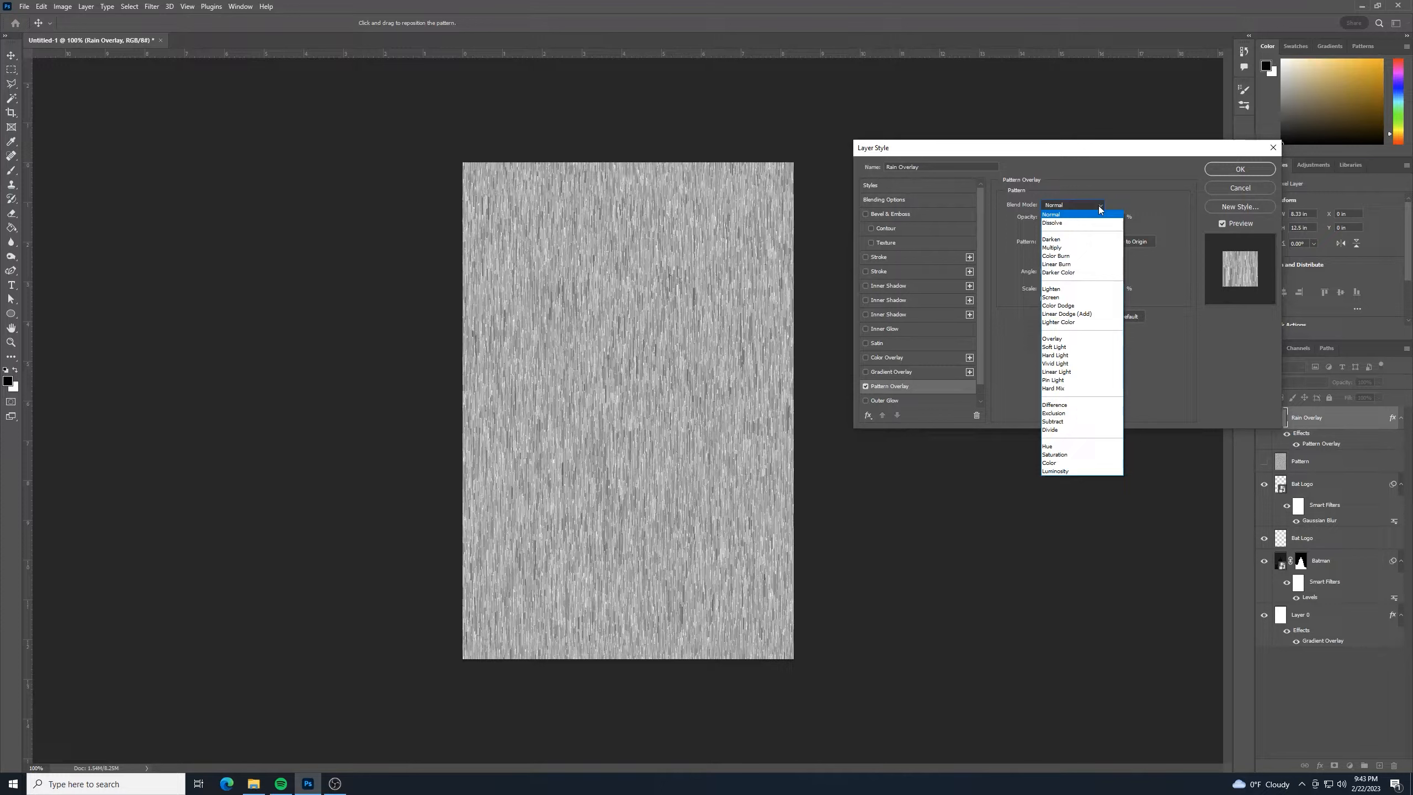
{"action": "left_click", "coordinate": [1084, 296]}
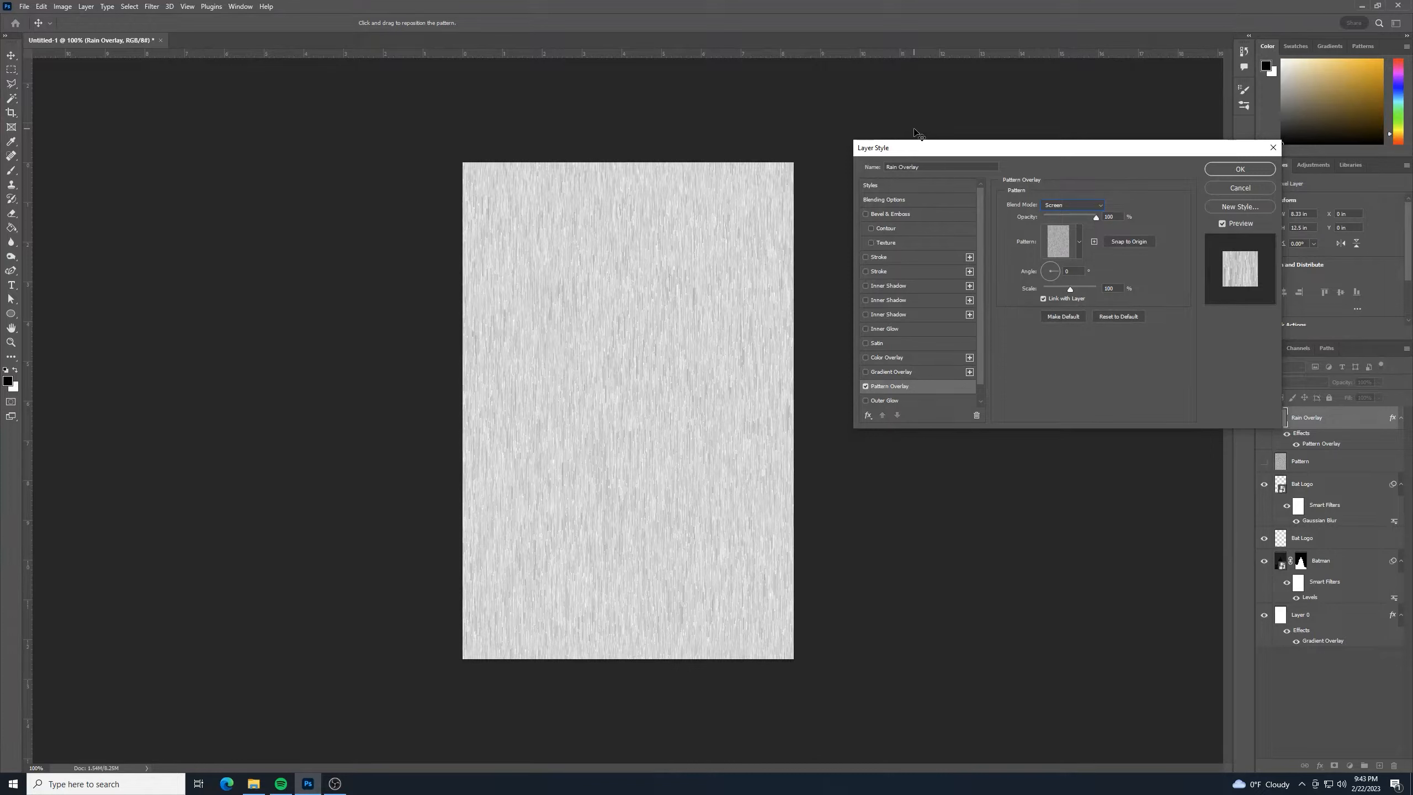
{"action": "left_click", "coordinate": [894, 198]}
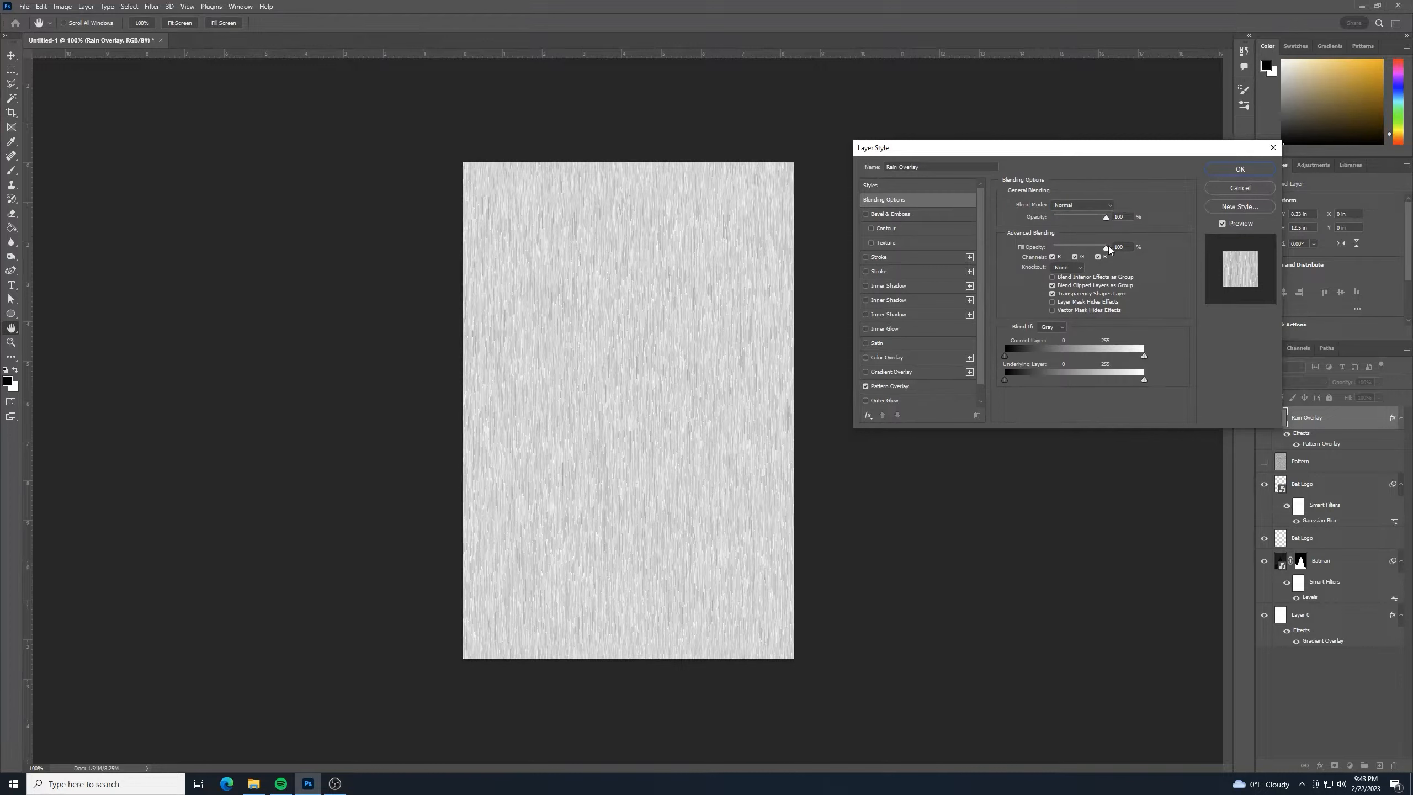
{"action": "left_click_drag", "start_coordinate": [1106, 249], "coordinate": [995, 236]}
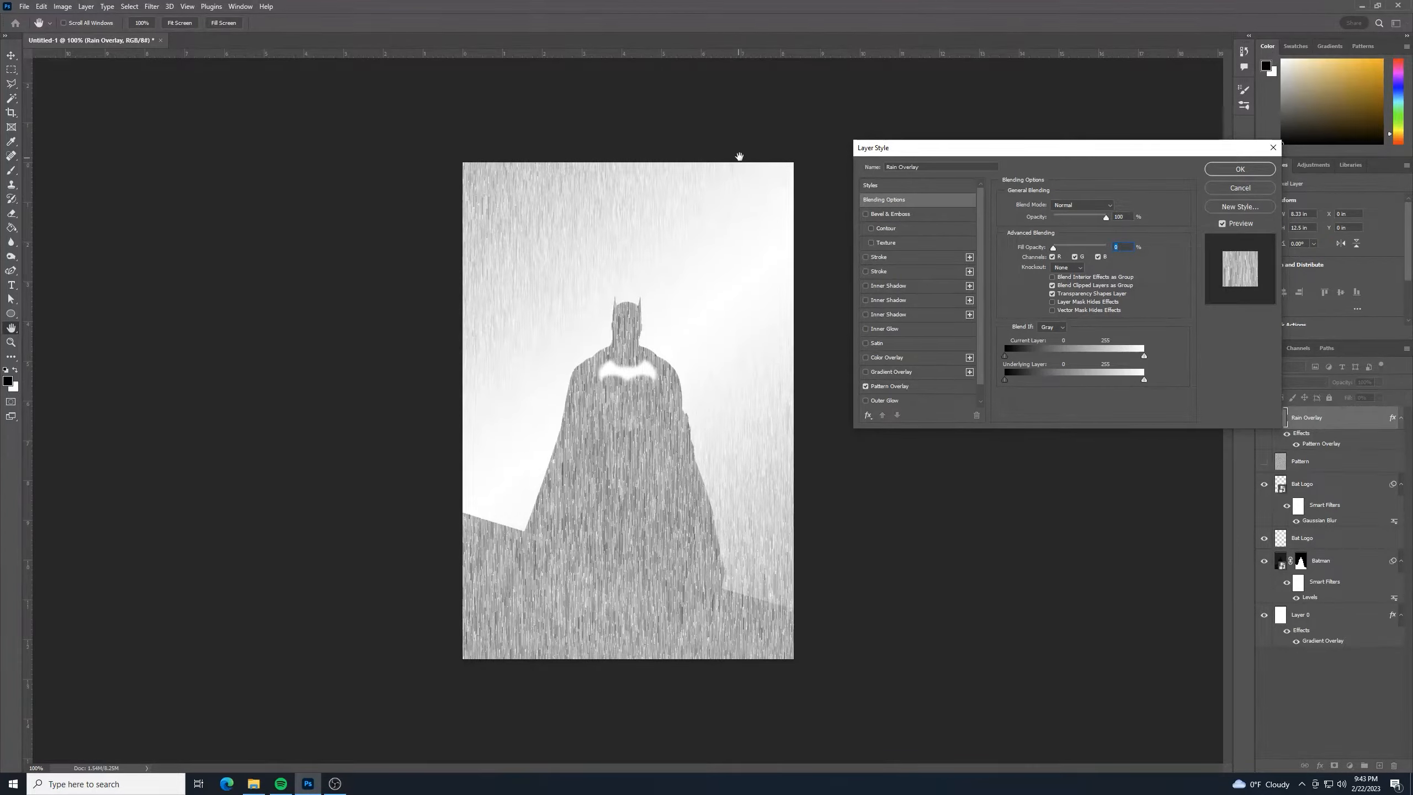
{"action": "left_click", "coordinate": [1240, 169]}
Add a new layer named Red Overlay above the rain layer and fill it with the color #db0000.
{"action": "left_click", "coordinate": [1379, 765]}
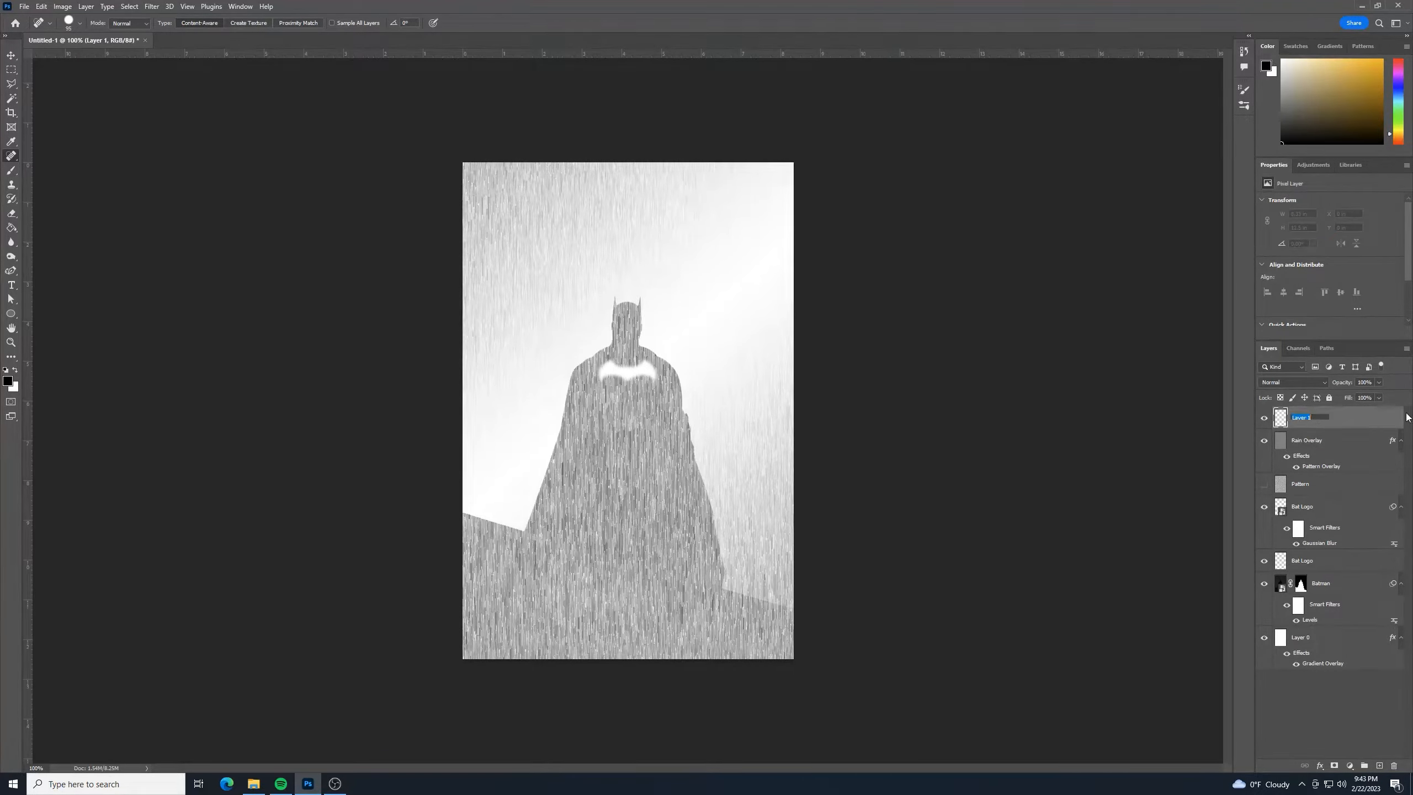
{"action": "type", "text": "Red Overlay"}
{"action": "left_click", "coordinate": [1347, 422]}
{"action": "key", "text": "shift+F5"}
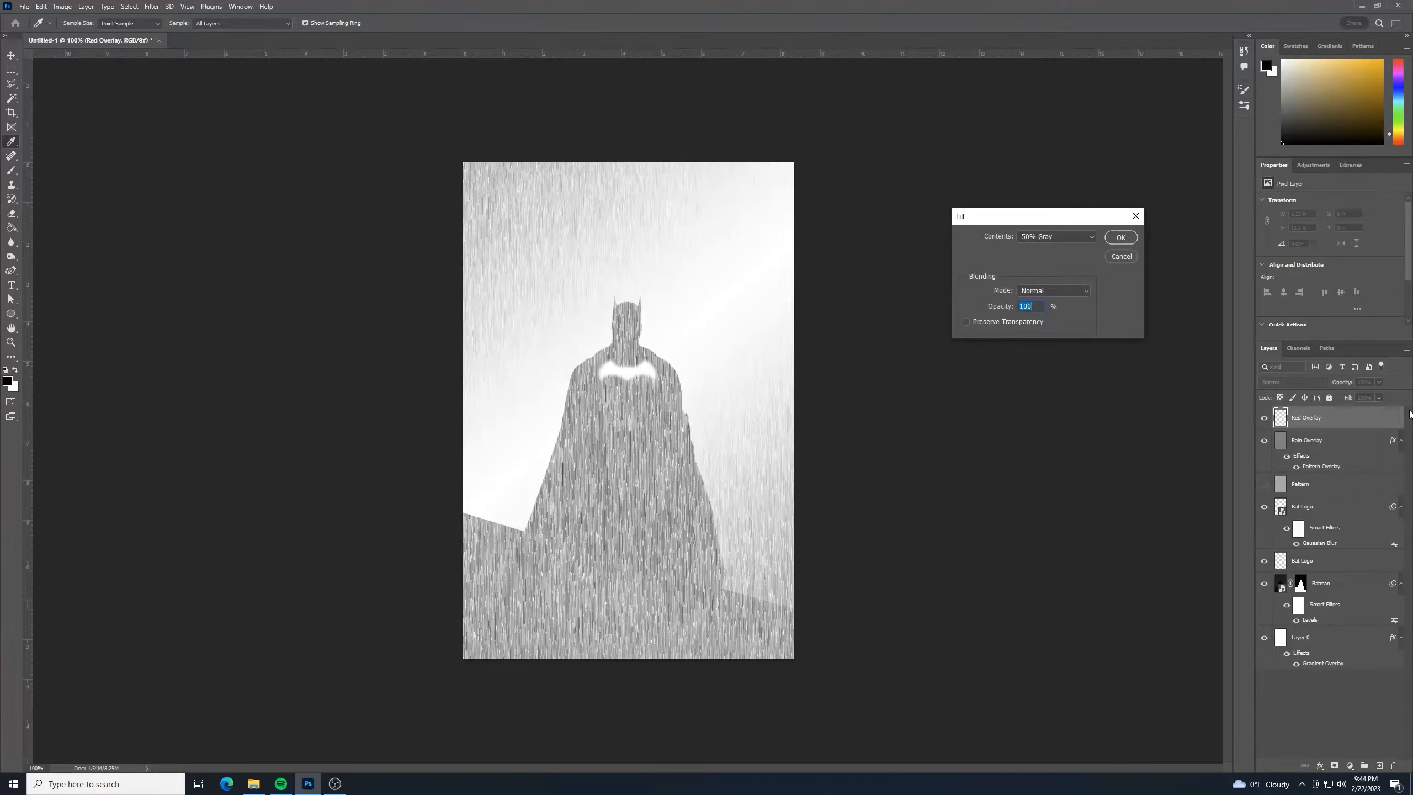
{"action": "left_click", "coordinate": [1038, 237]}
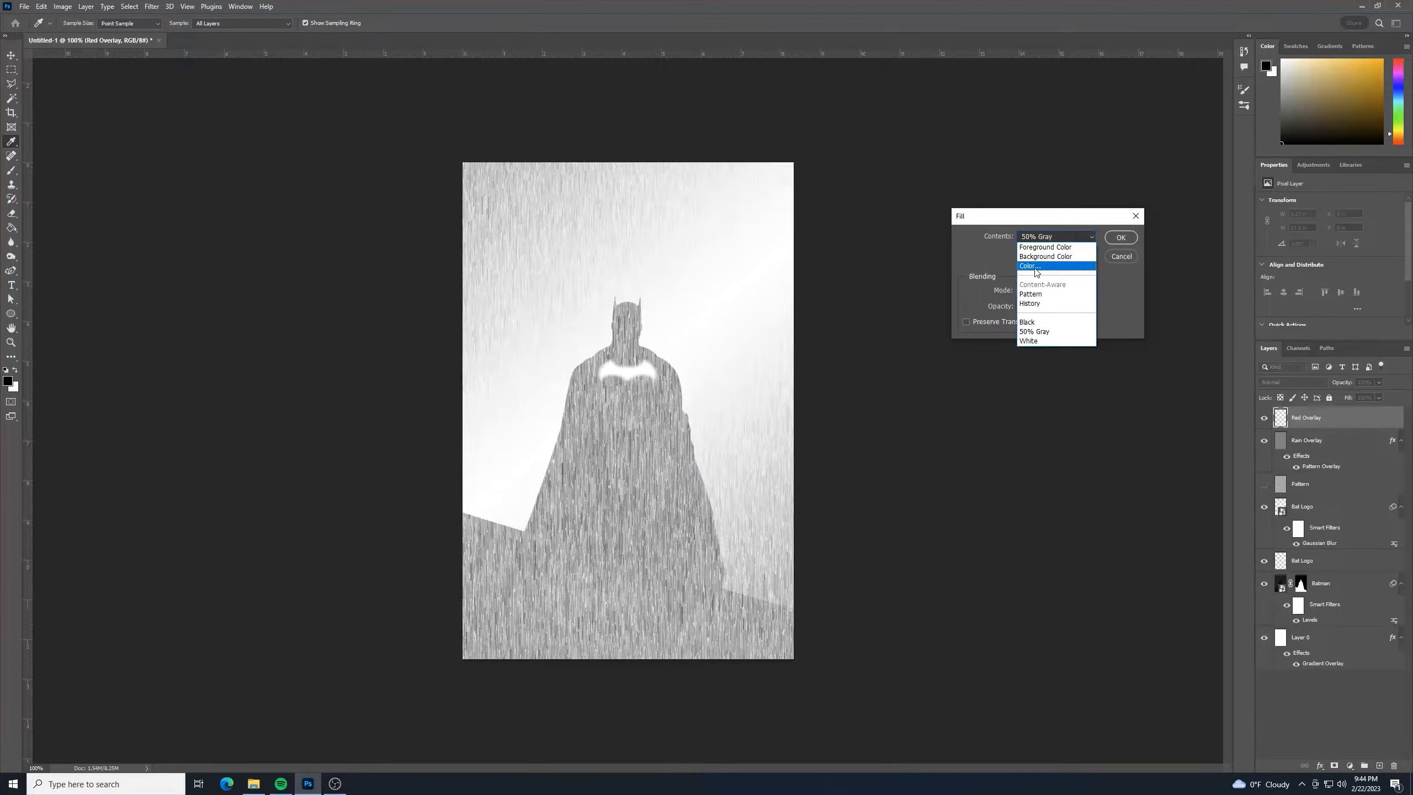
{"action": "left_click", "coordinate": [1036, 268]}
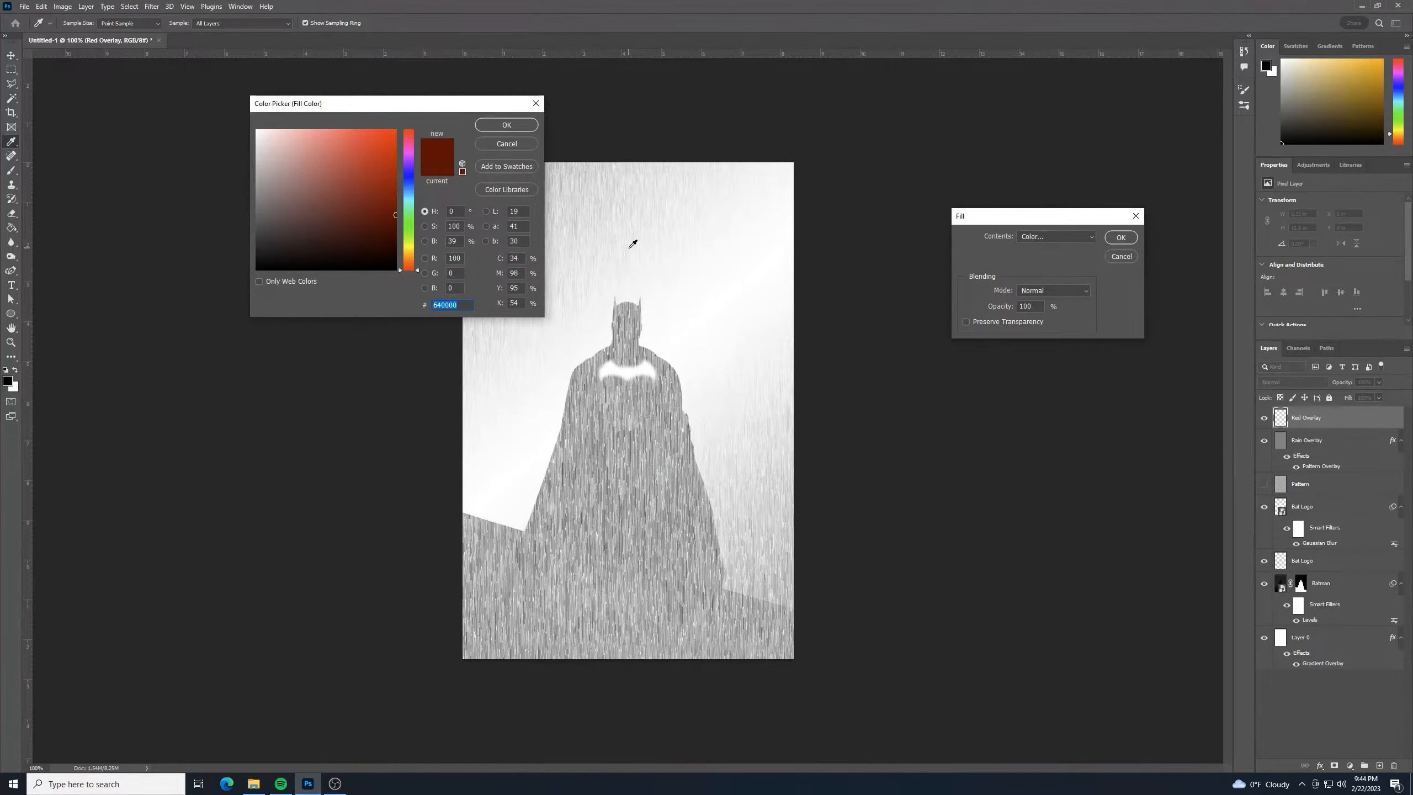
{"action": "type", "text": "d"}
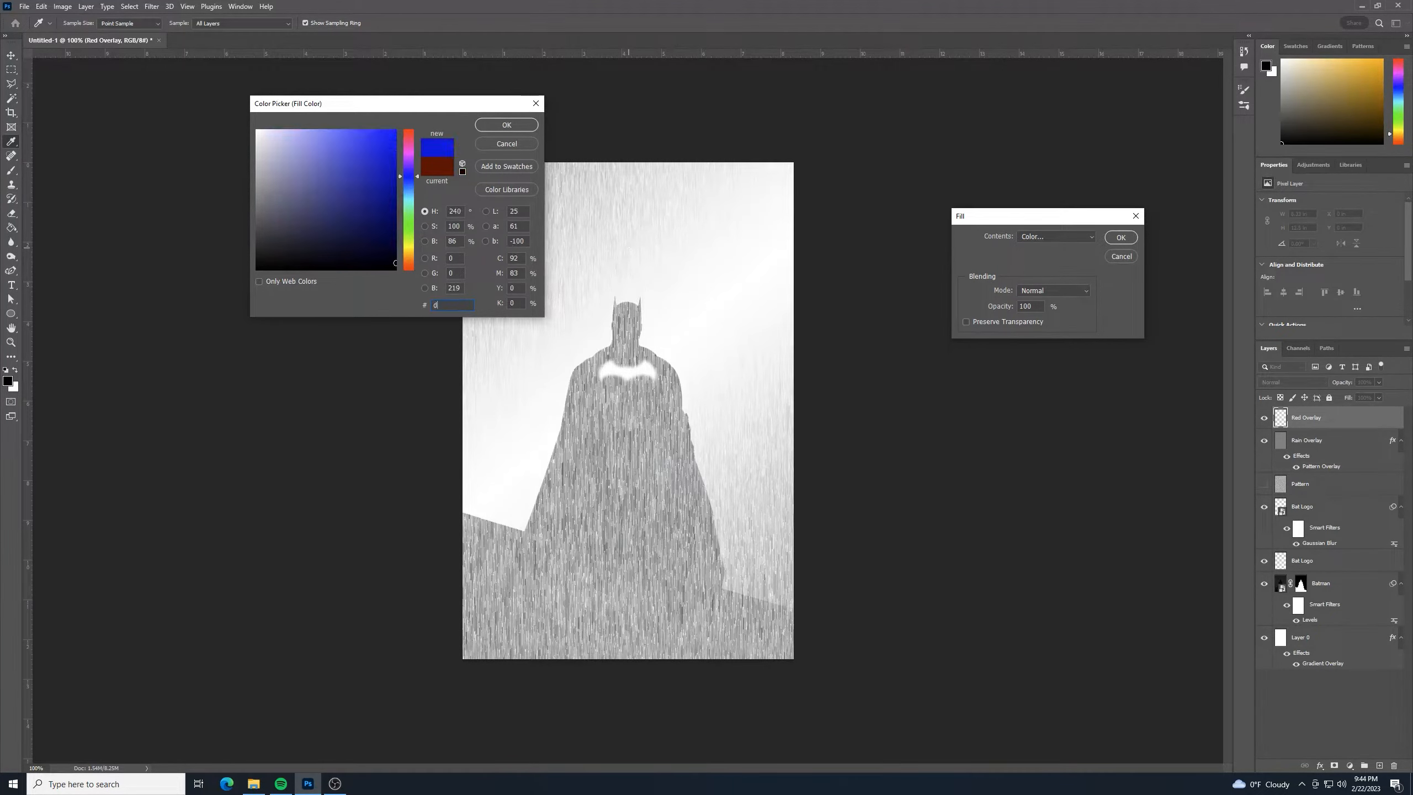
{"action": "type", "text": "b0000"}
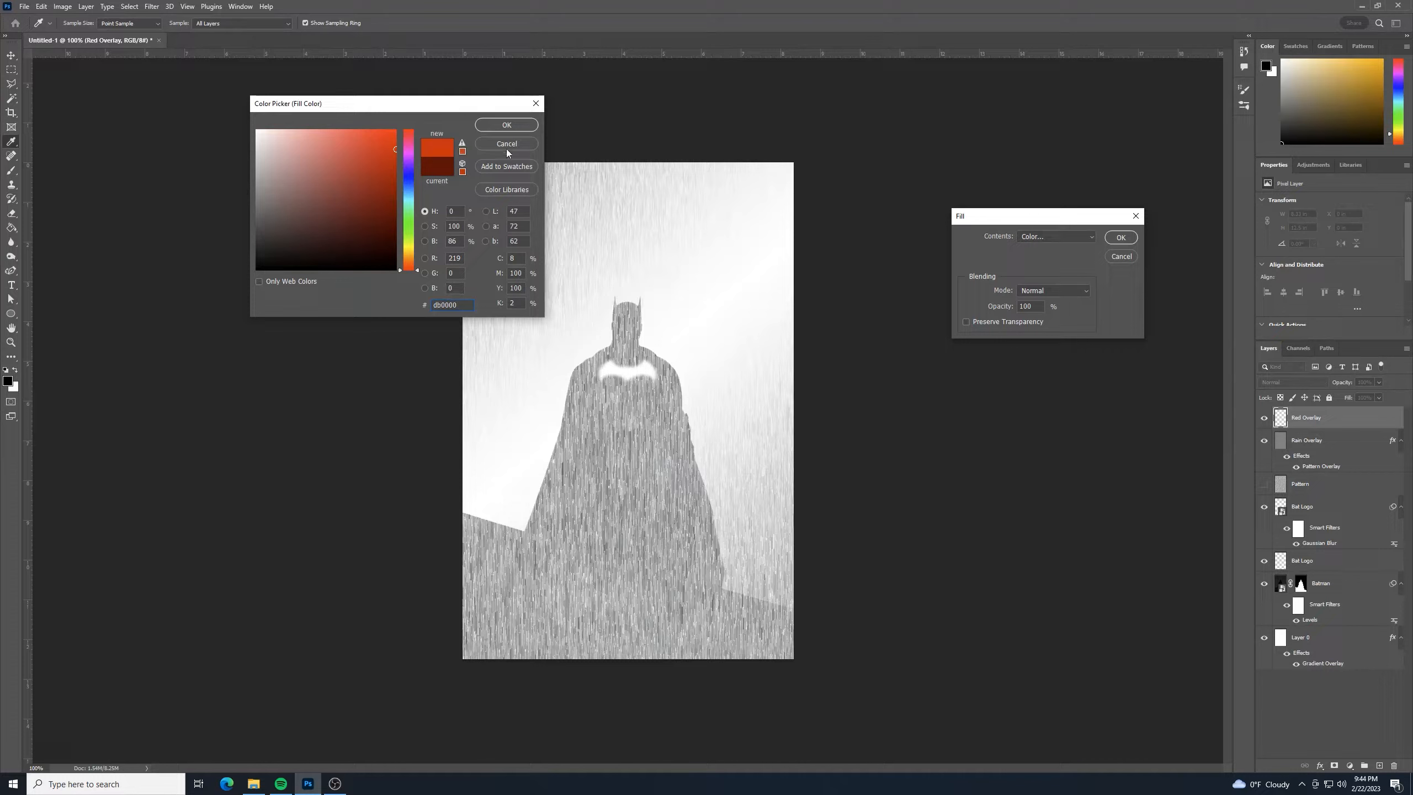
{"action": "left_click", "coordinate": [512, 124]}
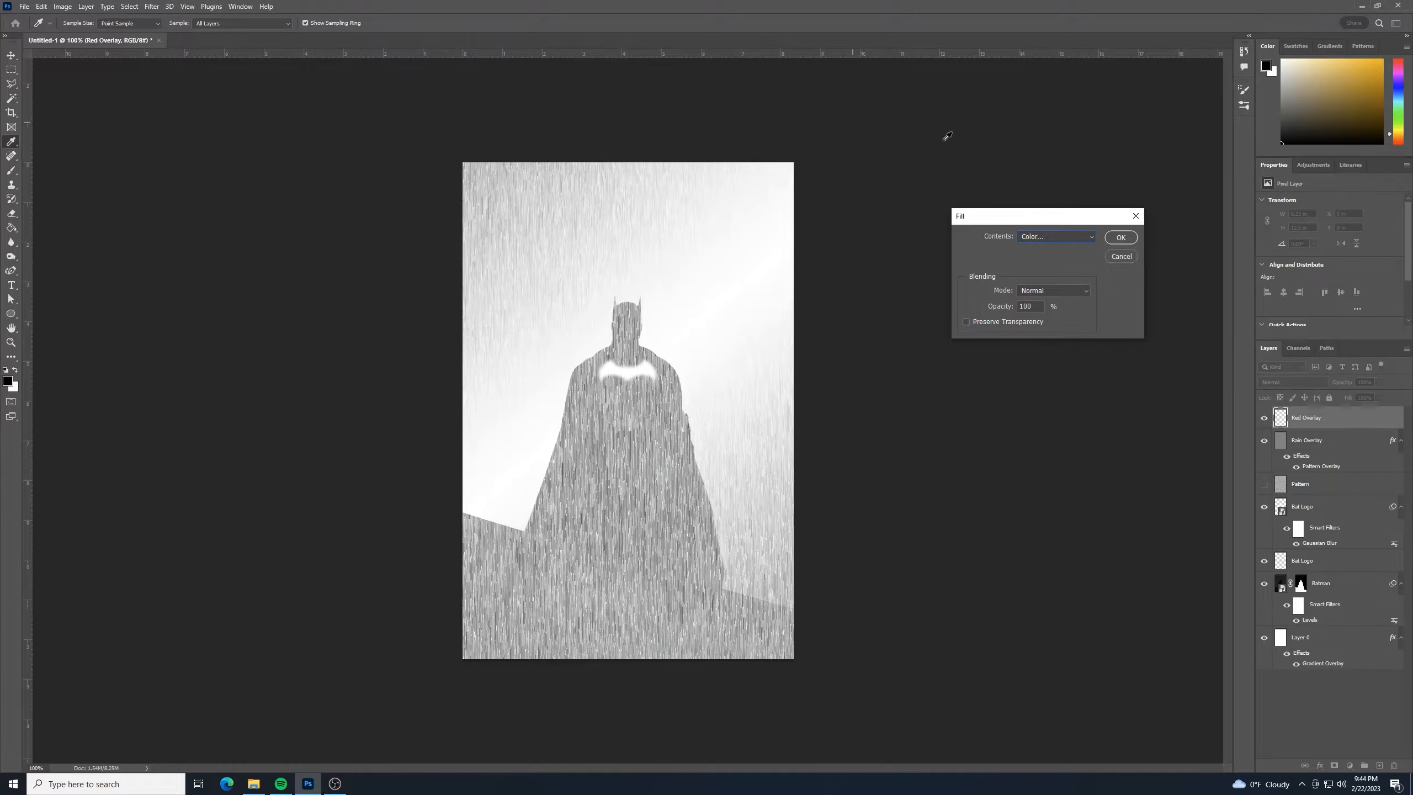
{"action": "left_click", "coordinate": [1121, 237]}
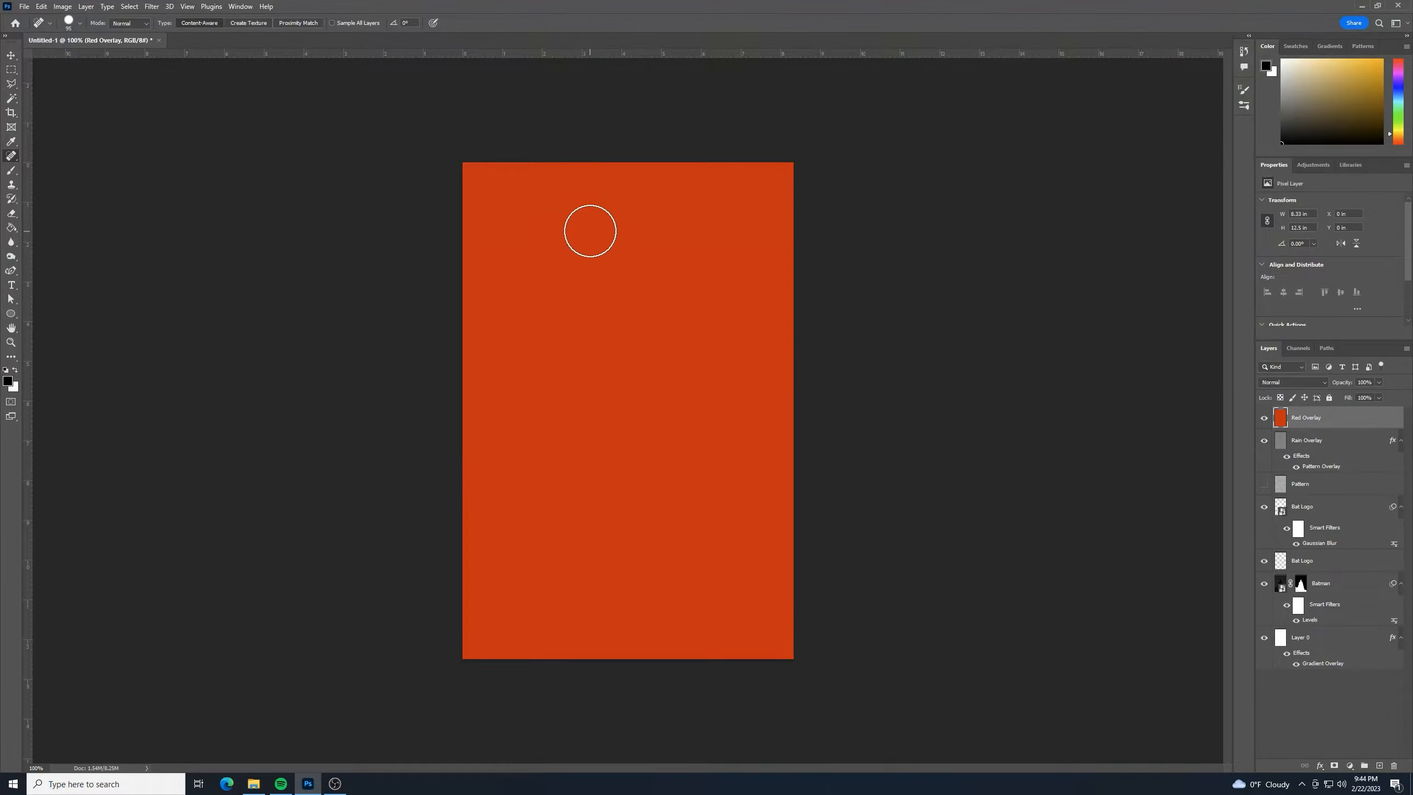
Try the Overlay blend mode on the Red Overlay layer, and set it to Multiply instead.
{"action": "left_click", "coordinate": [1318, 383]}
{"action": "left_click", "coordinate": [1318, 383]}
{"action": "left_click", "coordinate": [1318, 383]}
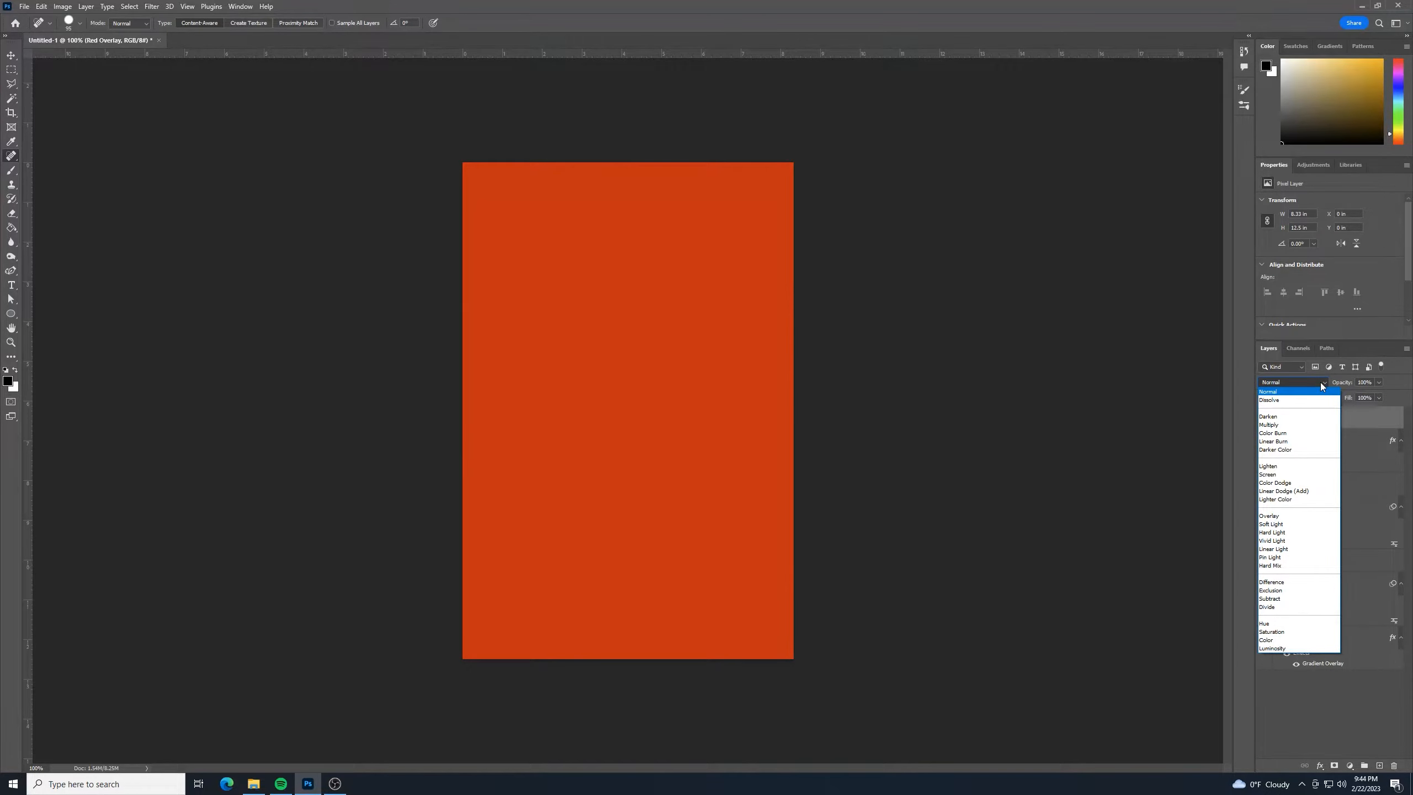
{"action": "left_click", "coordinate": [1285, 516]}
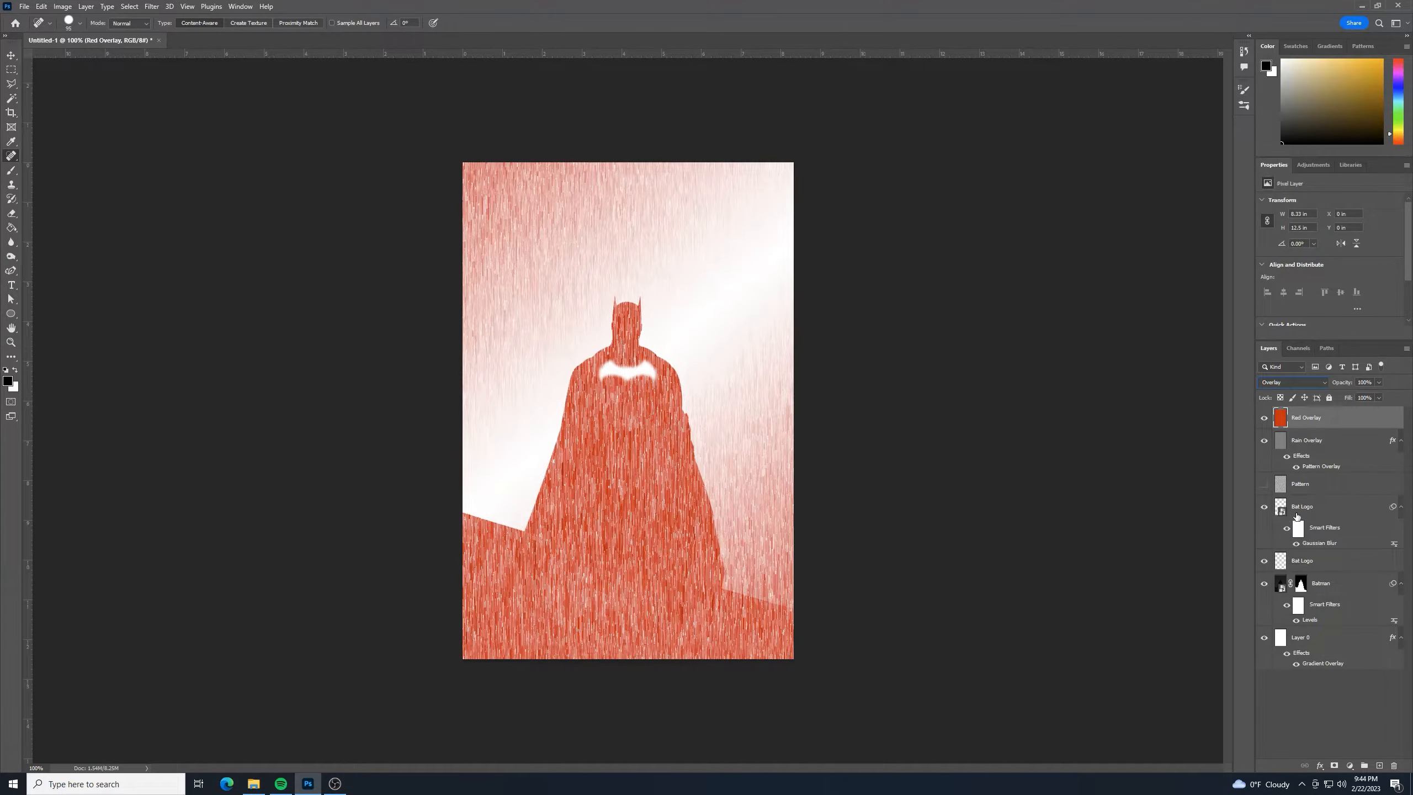
{"action": "left_click", "coordinate": [1323, 383]}
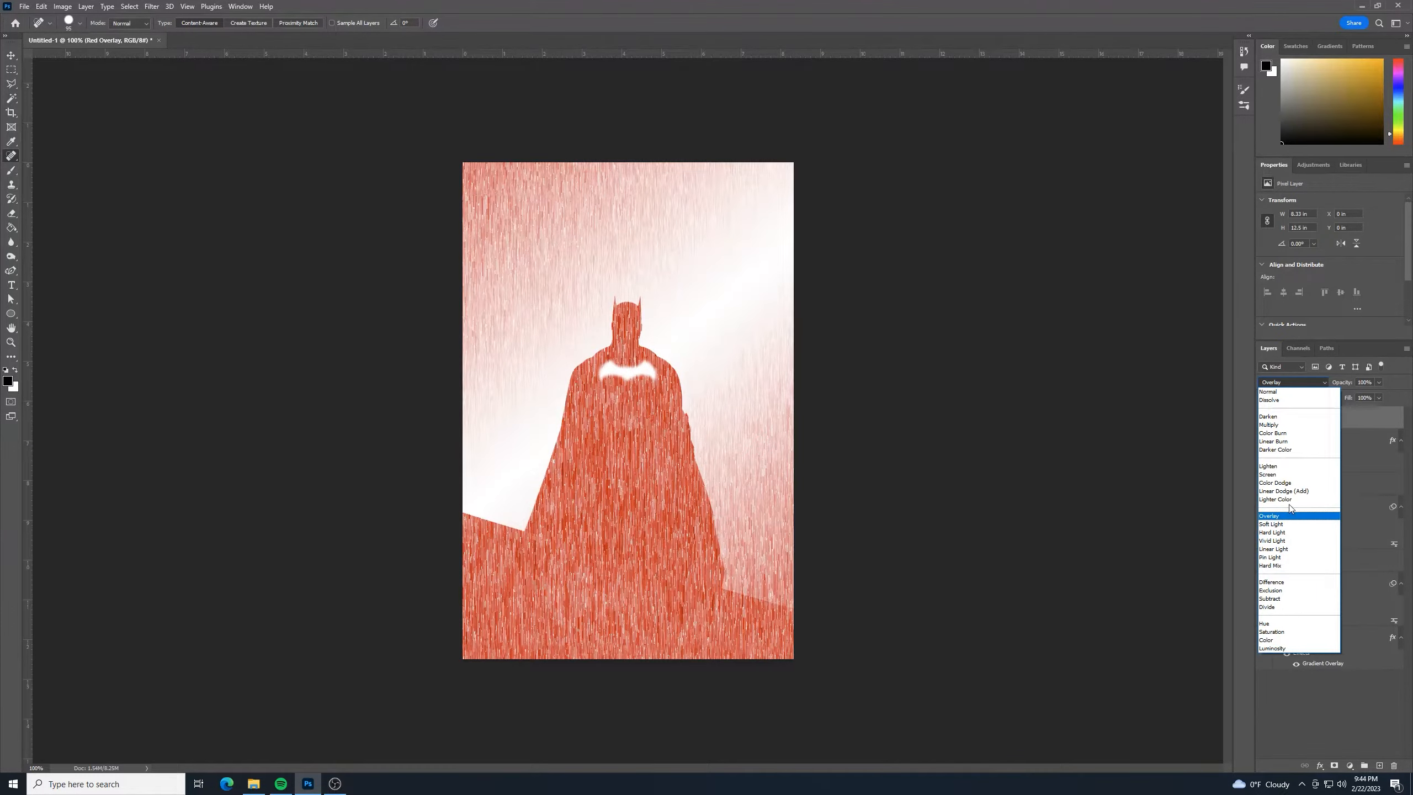
{"action": "left_click", "coordinate": [1276, 425]}
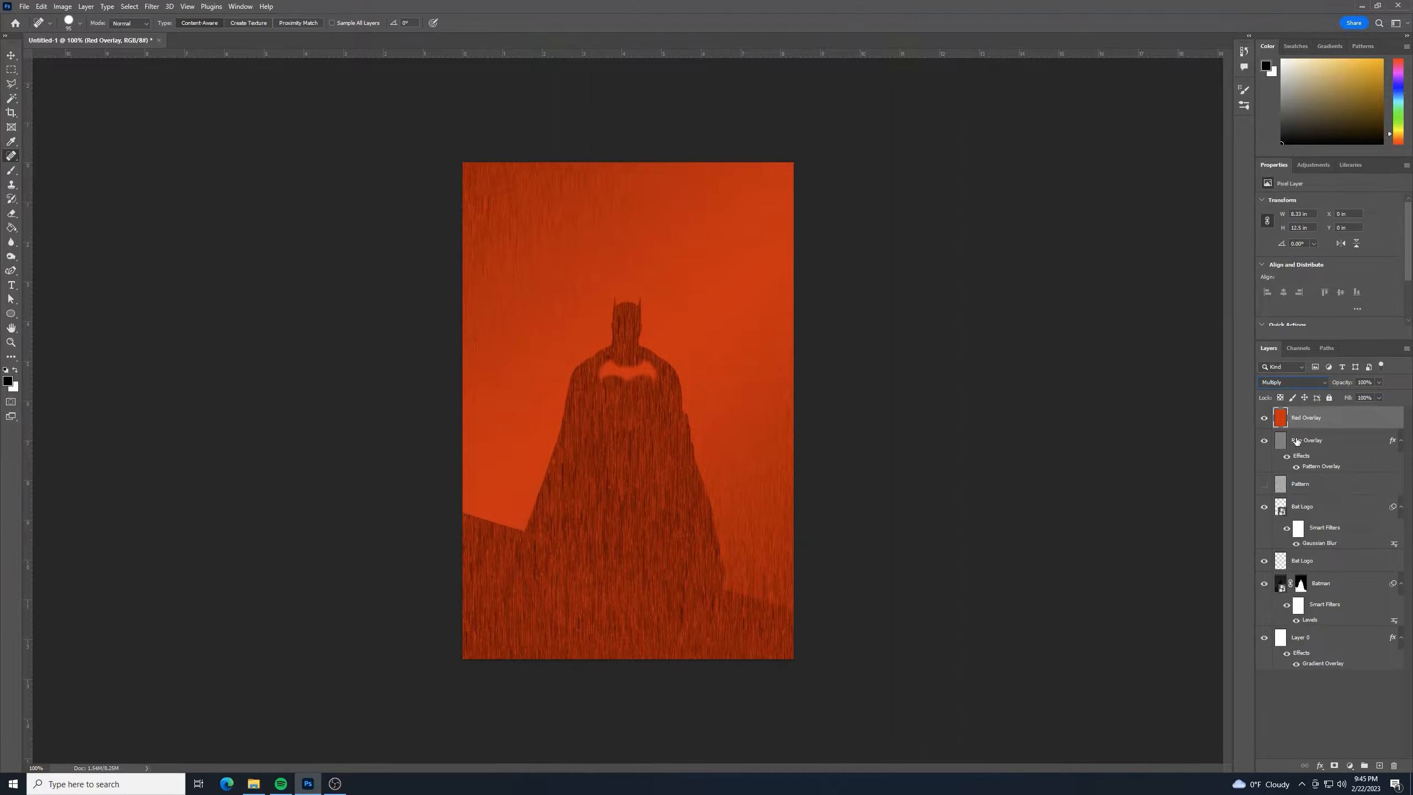
Rename the Rain Overlay layer to Rainfall.
{"action": "double_click", "coordinate": [1332, 440]}
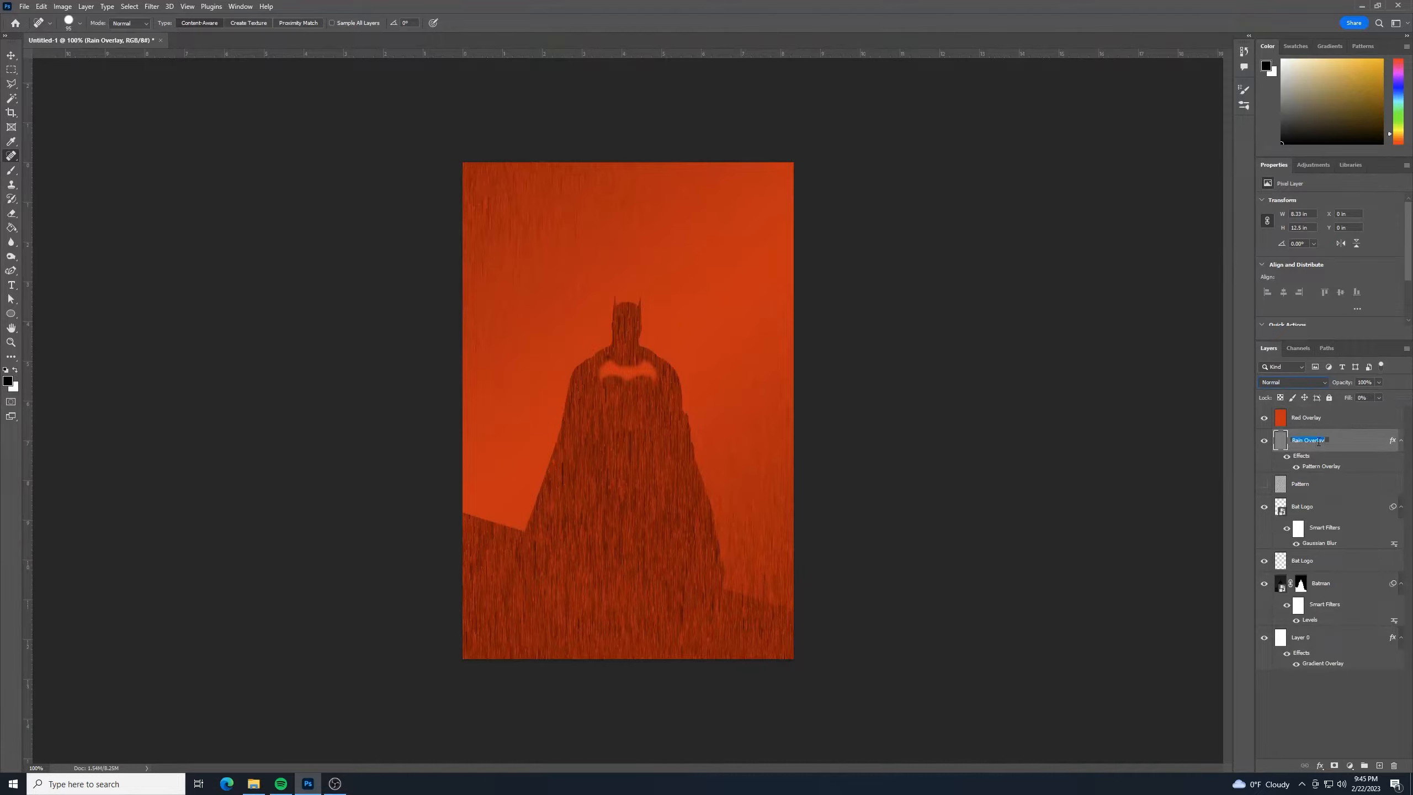
{"action": "type", "text": "Rainfall"}
{"action": "key", "text": "Return"}
Show the Timeline and create a video timeline for the poster's layers.
{"action": "left_click", "coordinate": [239, 6]}
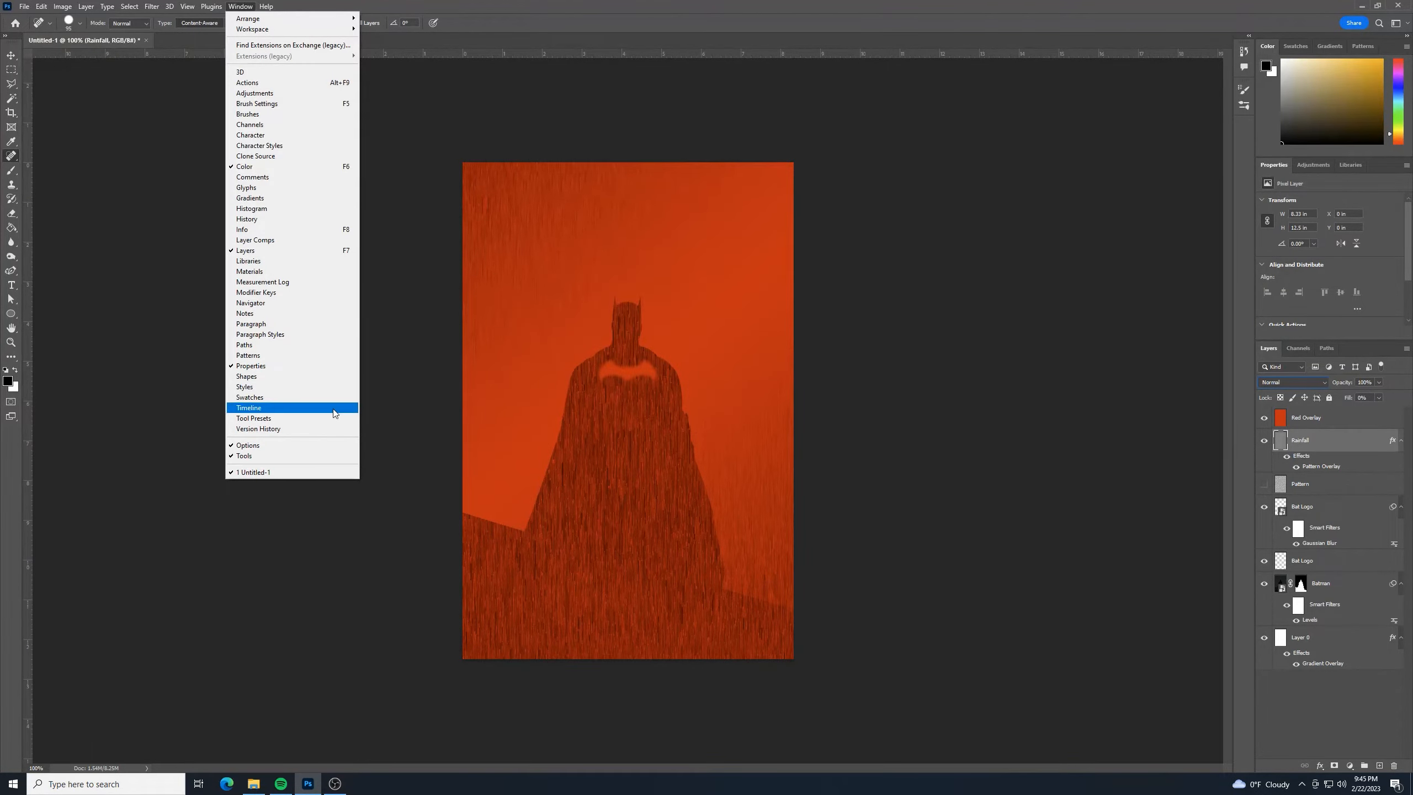
{"action": "left_click", "coordinate": [282, 408]}
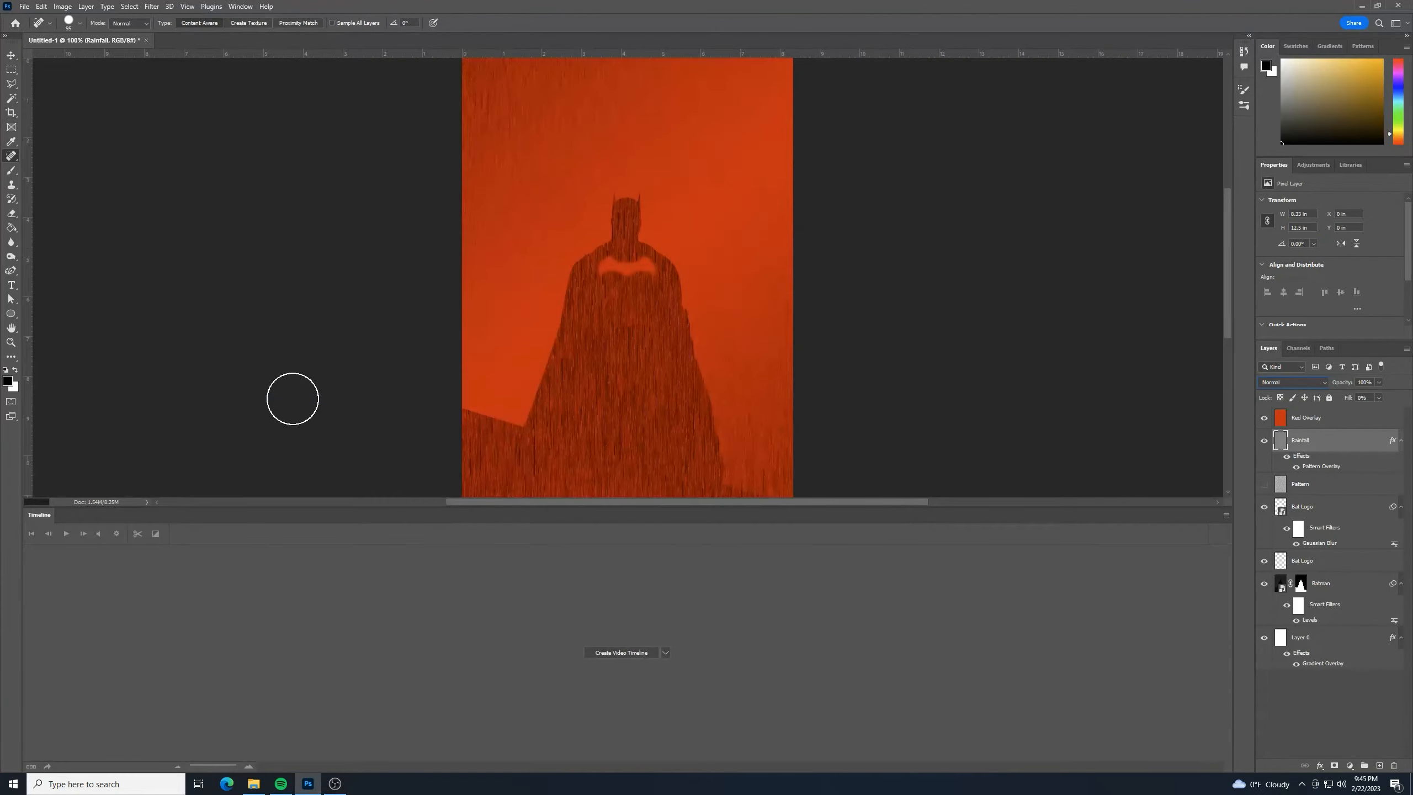
{"action": "left_click", "coordinate": [664, 653]}
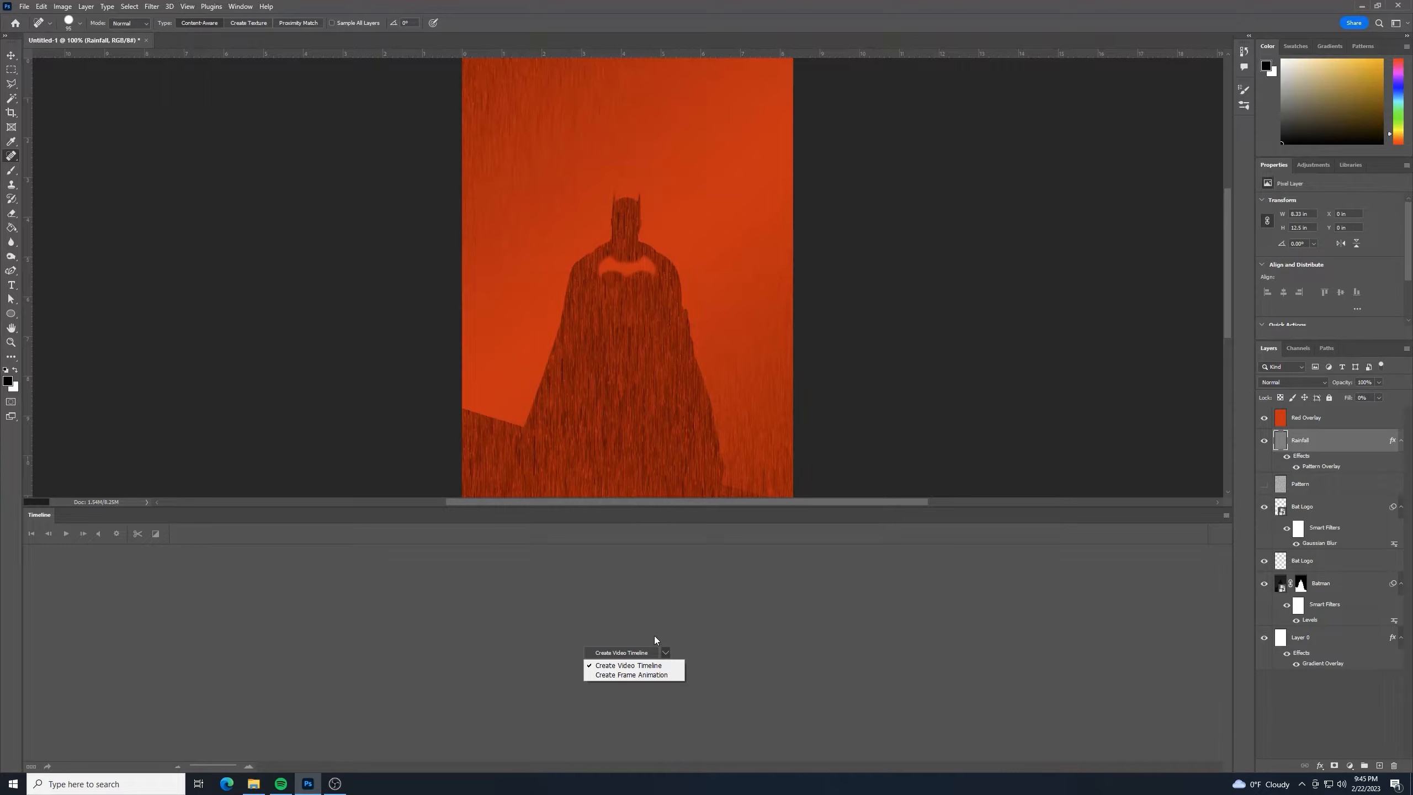
{"action": "left_click", "coordinate": [642, 666]}
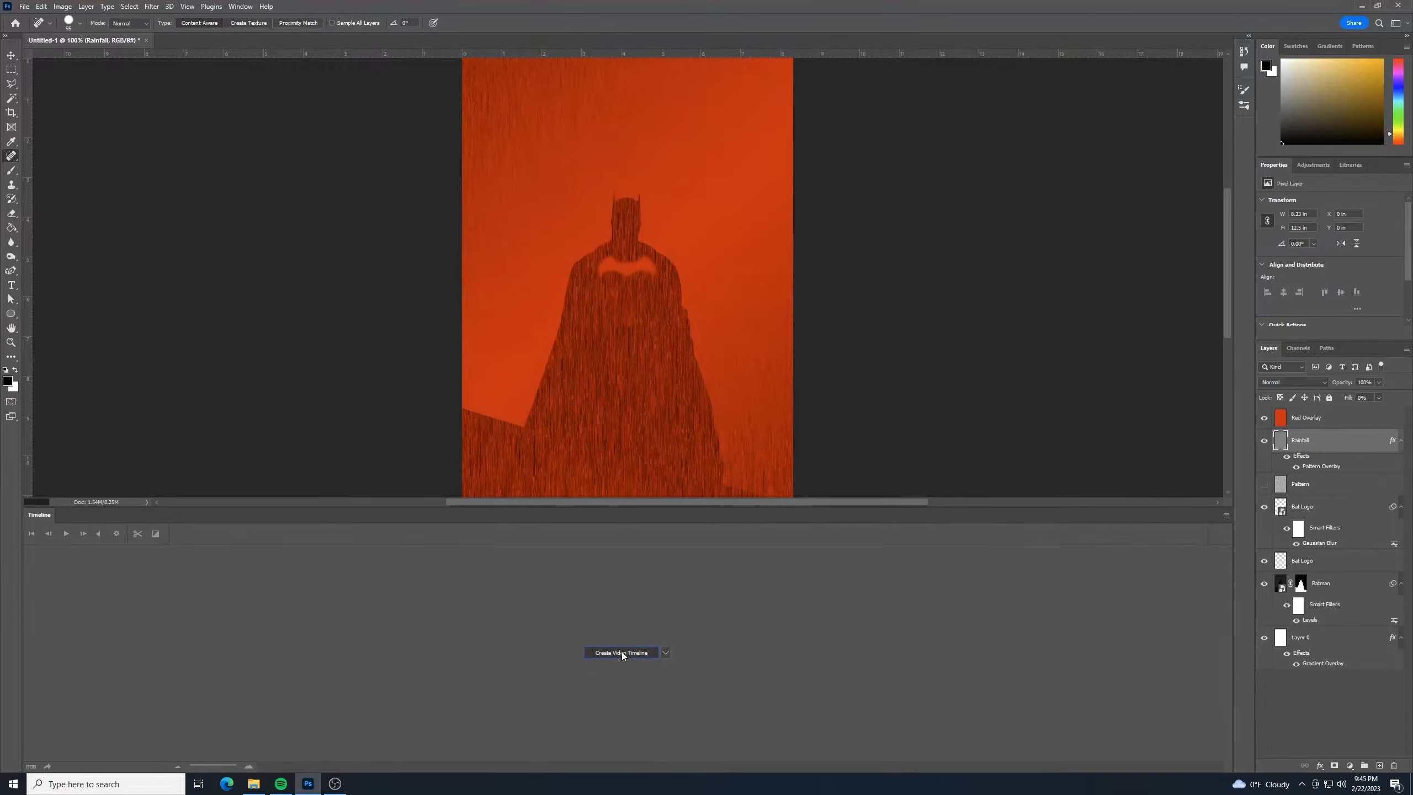
{"action": "left_click", "coordinate": [621, 652]}
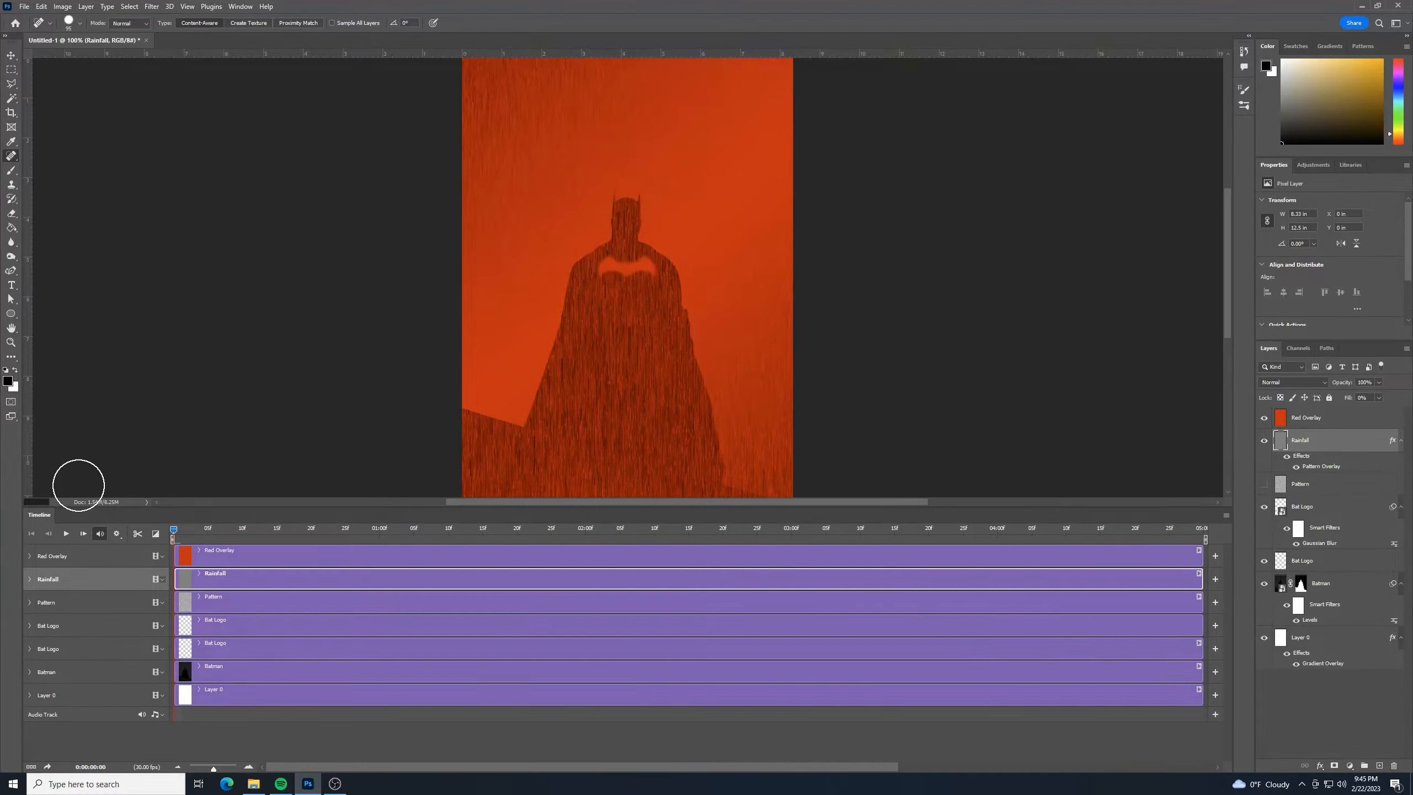
Add a Style keyframe for the Rainfall layer at the timeline's start, and move the playhead to the last frame at 0:00:04:29.
{"action": "left_click", "coordinate": [30, 579]}
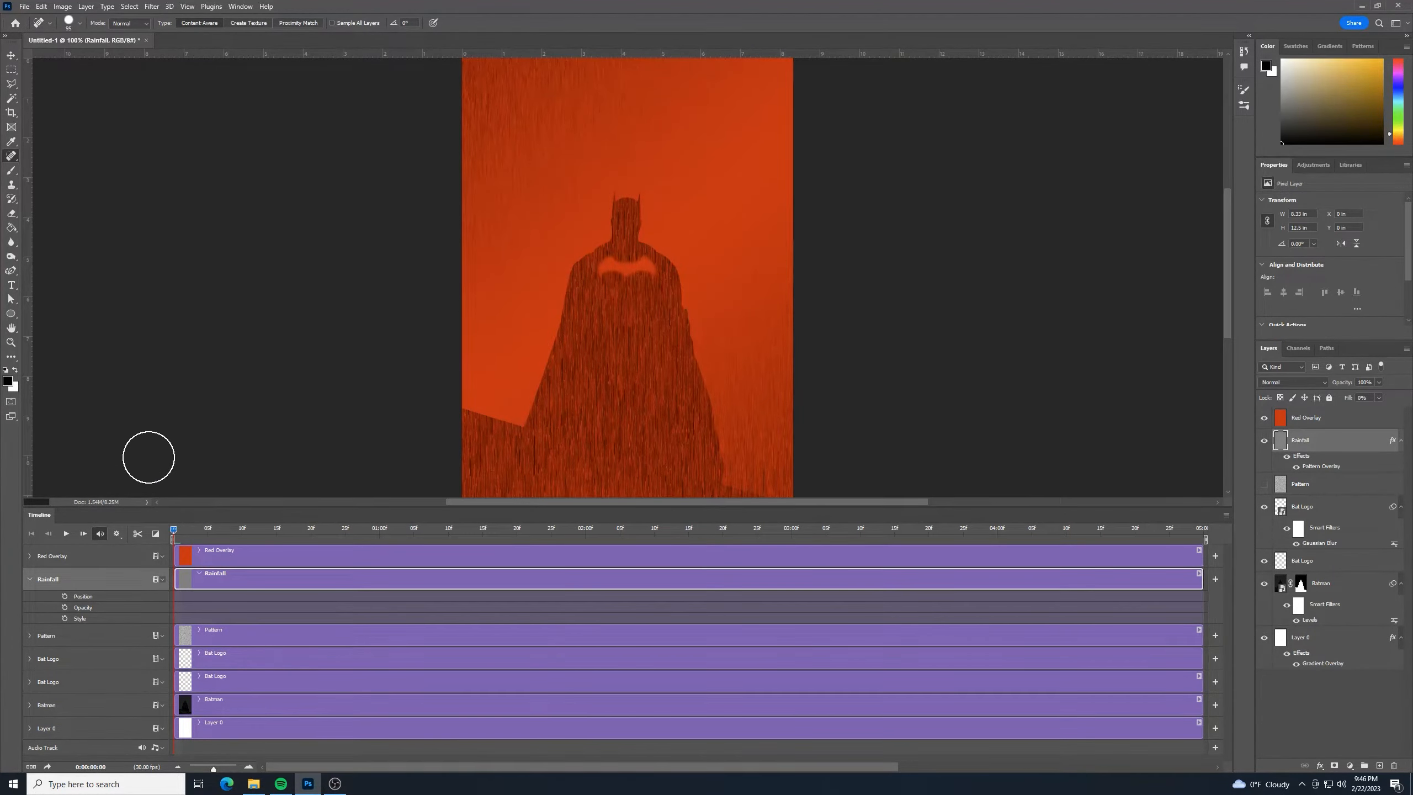
{"action": "left_click", "coordinate": [65, 618]}
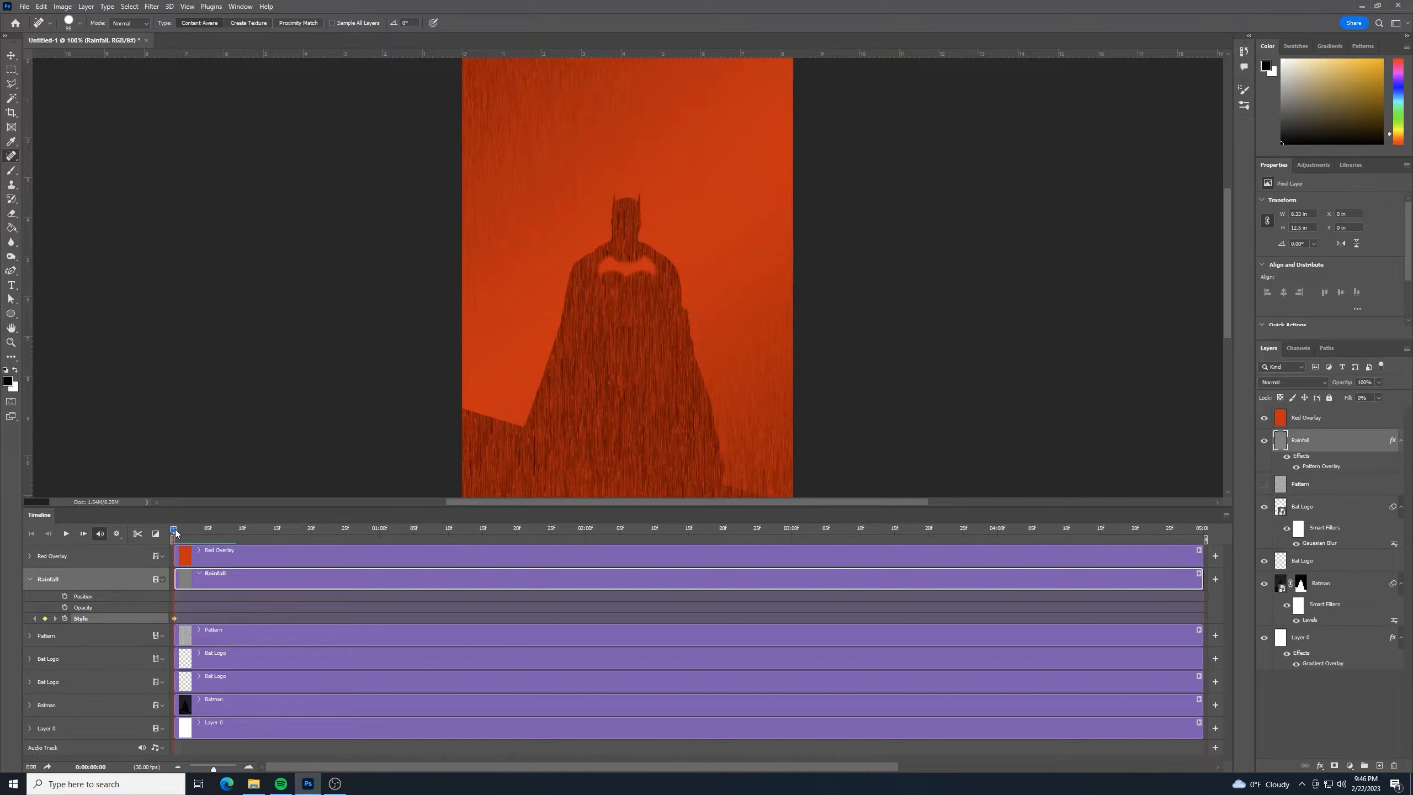
{"action": "left_click_drag", "start_coordinate": [175, 529], "coordinate": [1170, 518]}
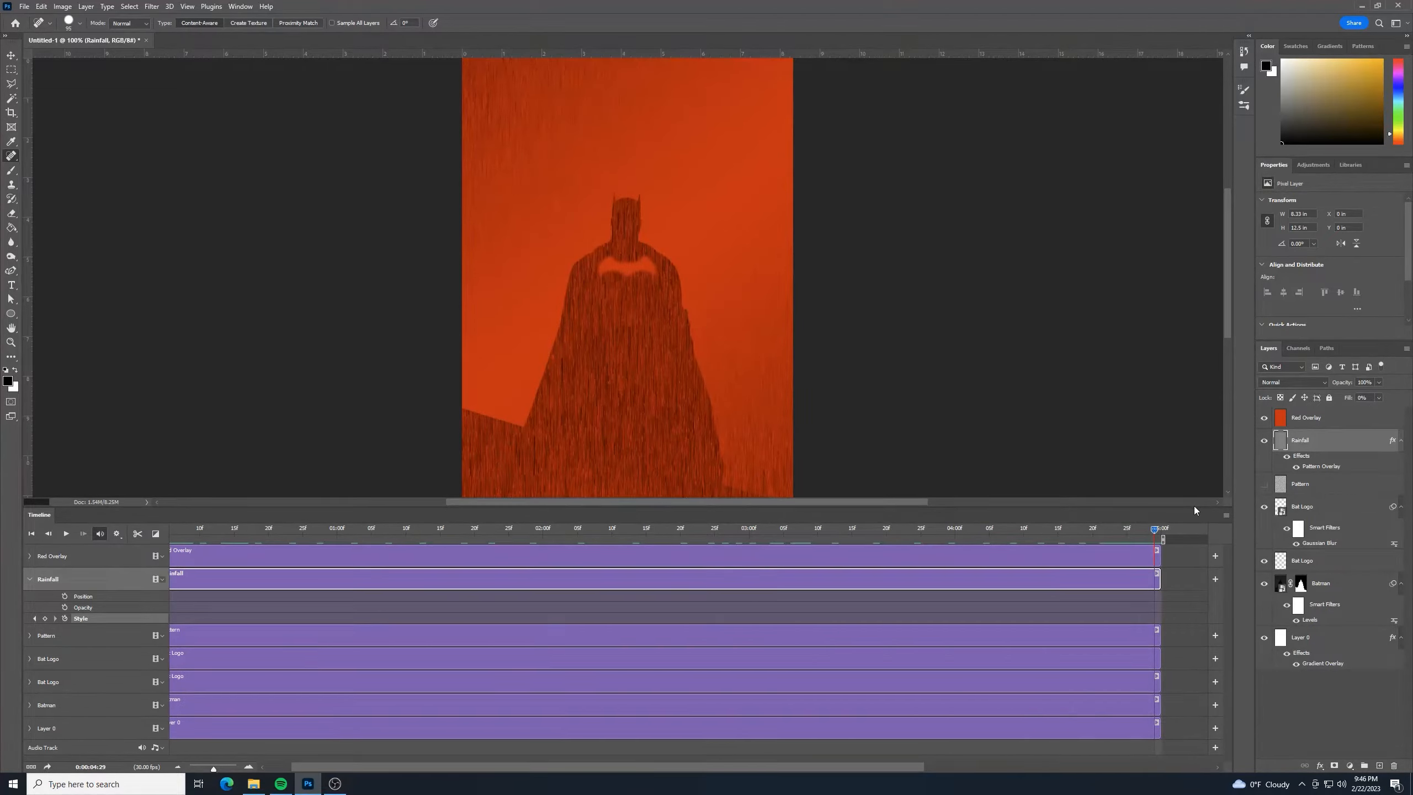
{"action": "double_click", "coordinate": [1335, 443]}
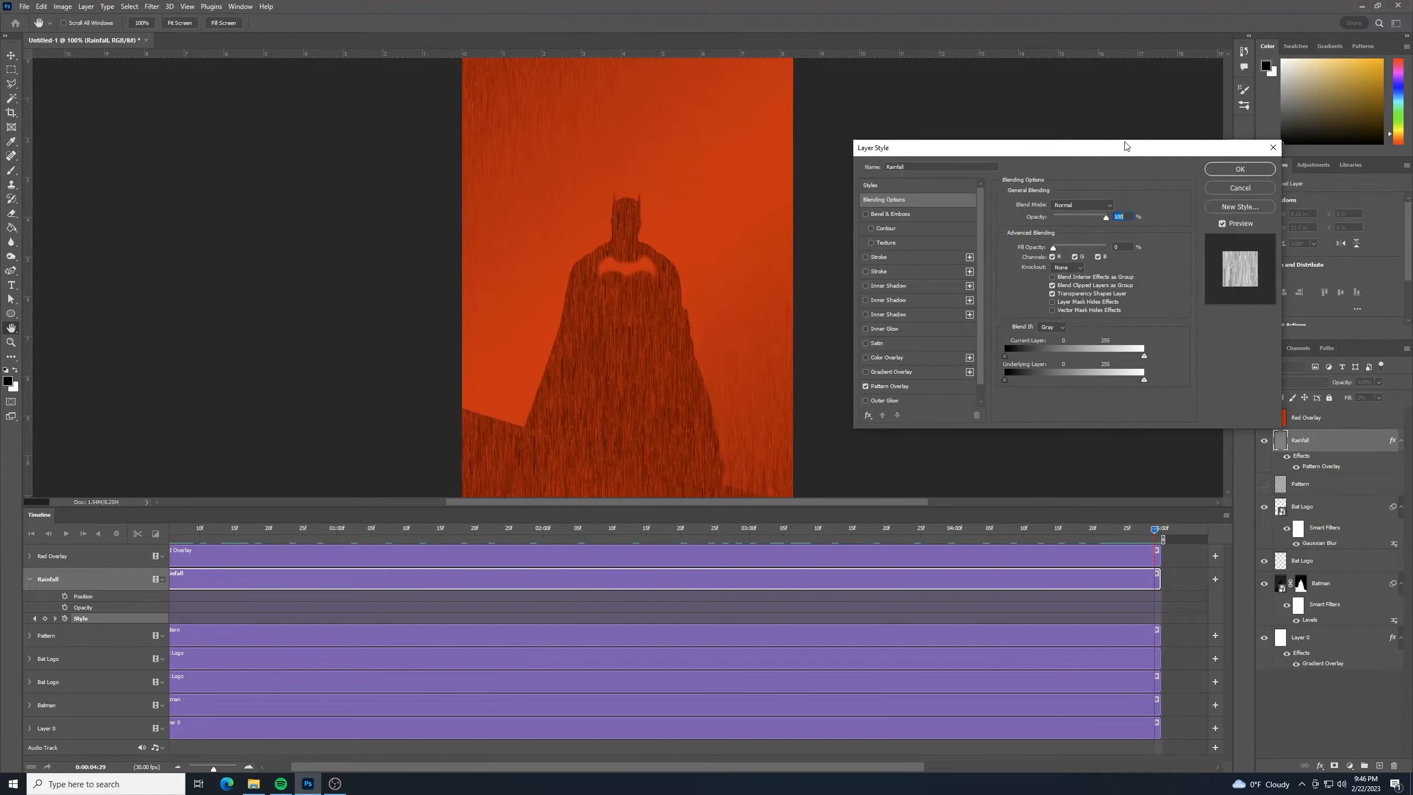
{"action": "left_click_drag", "start_coordinate": [1125, 146], "coordinate": [1120, 115]}
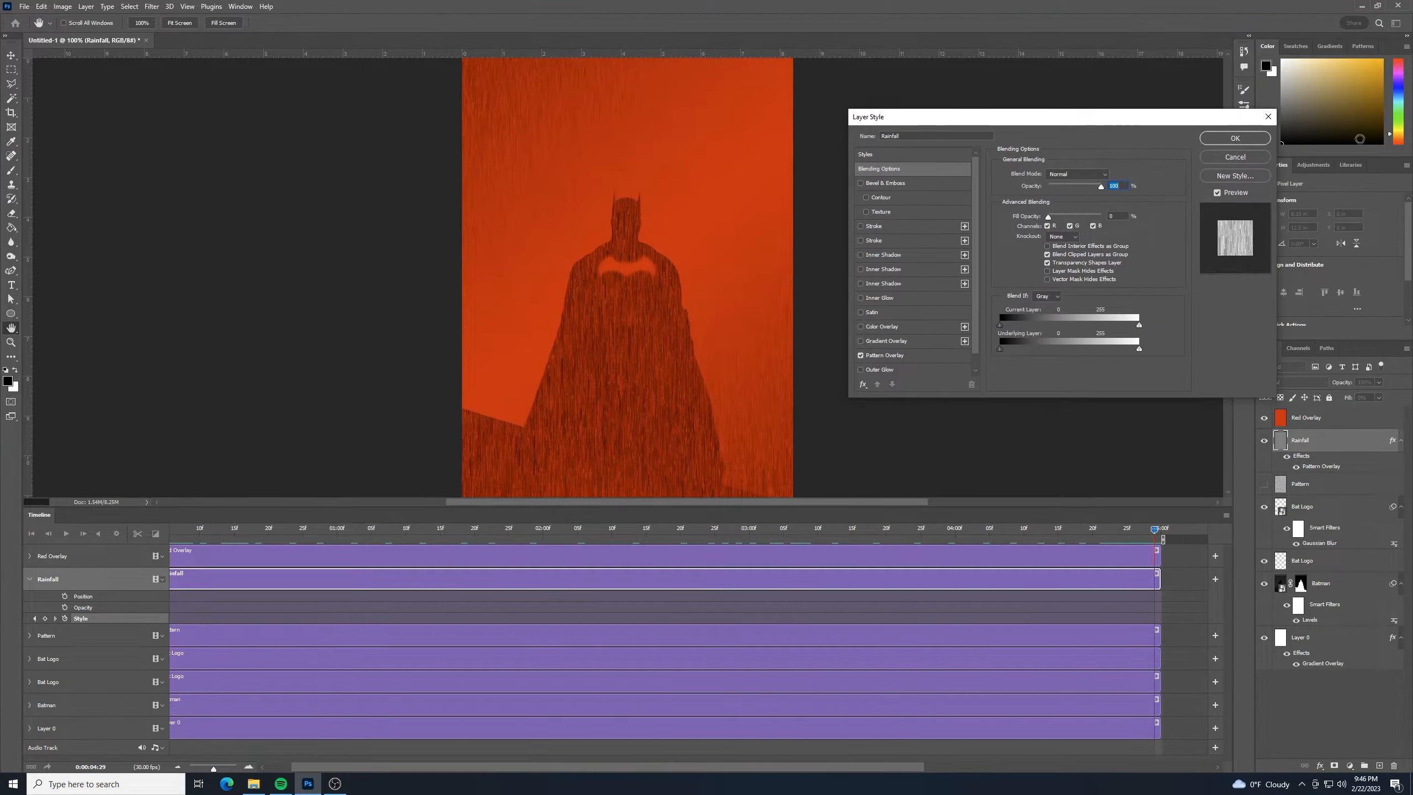
{"action": "left_click", "coordinate": [1235, 156]}
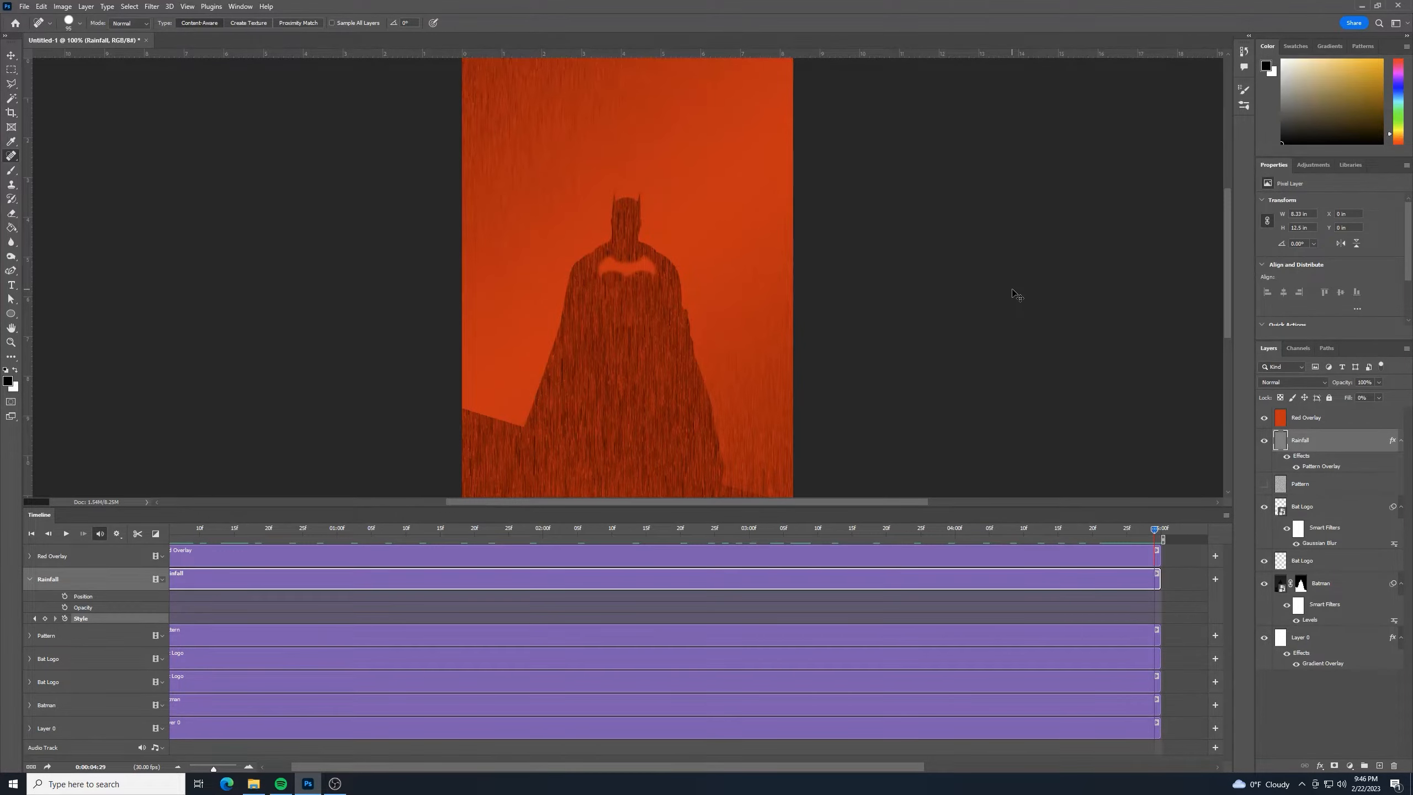
At the last frame, shift the Rainfall layer's Pattern Overlay straight down repeatedly by about the full canvas height and apply the style change.
{"action": "key", "text": "ctrl+minus"}
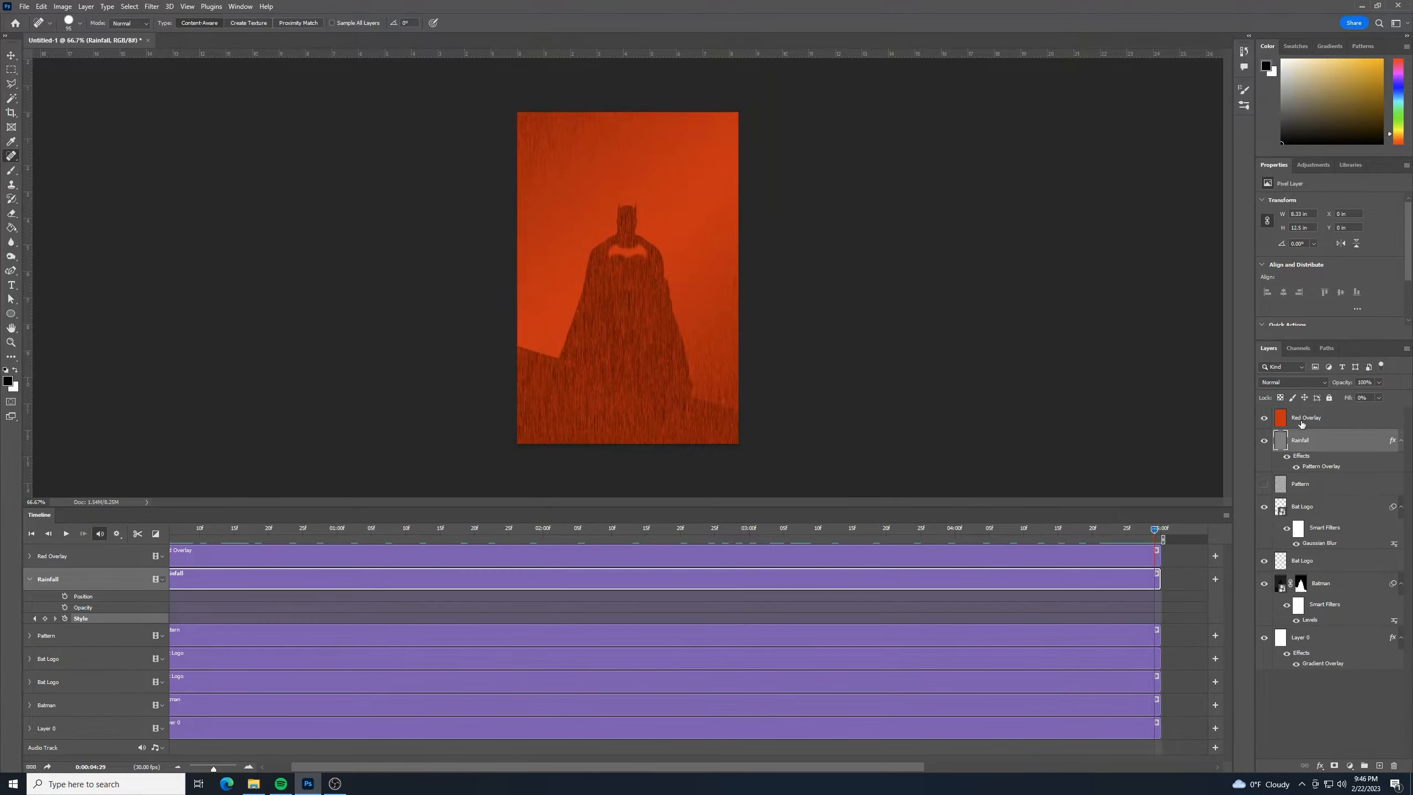
{"action": "double_click", "coordinate": [1352, 455]}
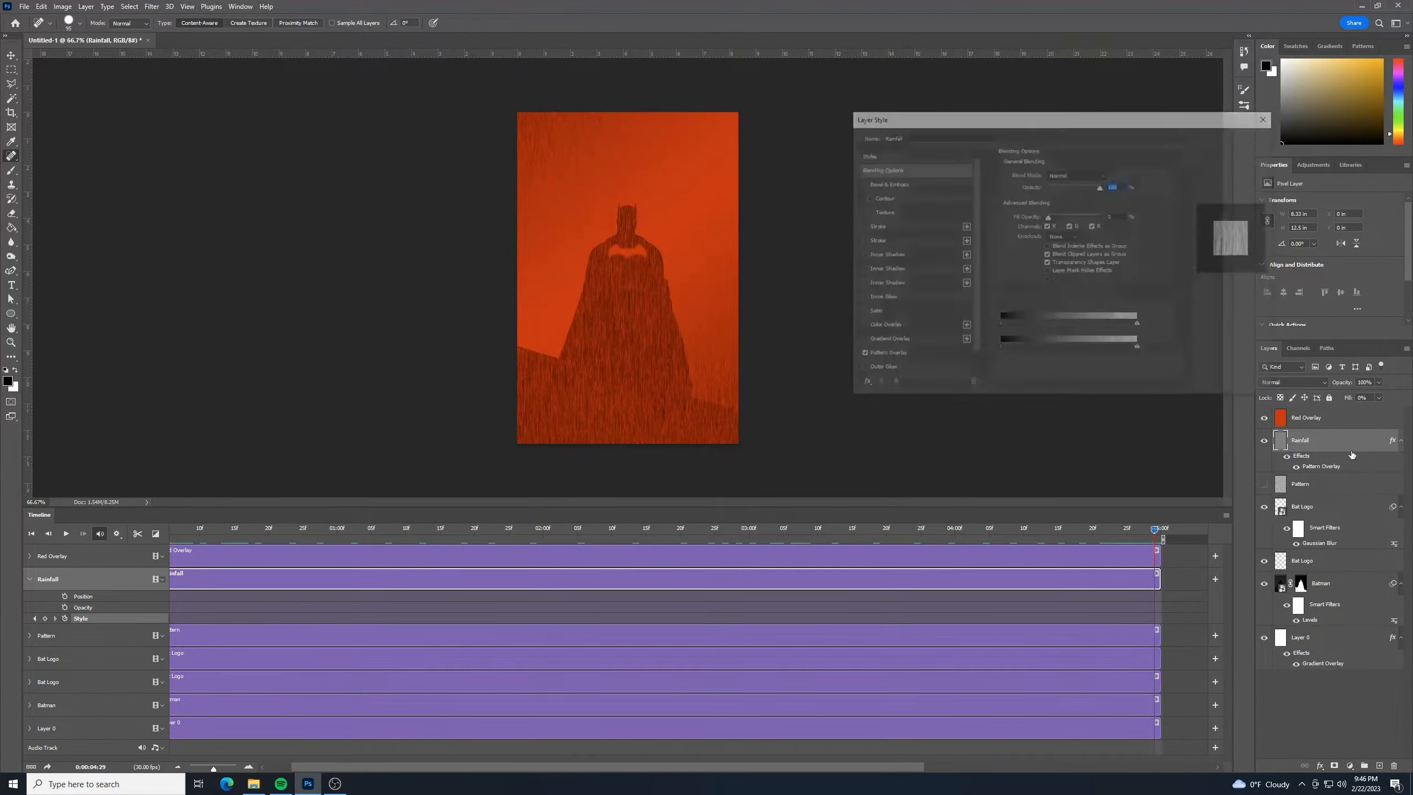
{"action": "left_click_drag", "start_coordinate": [934, 121], "coordinate": [871, 125]}
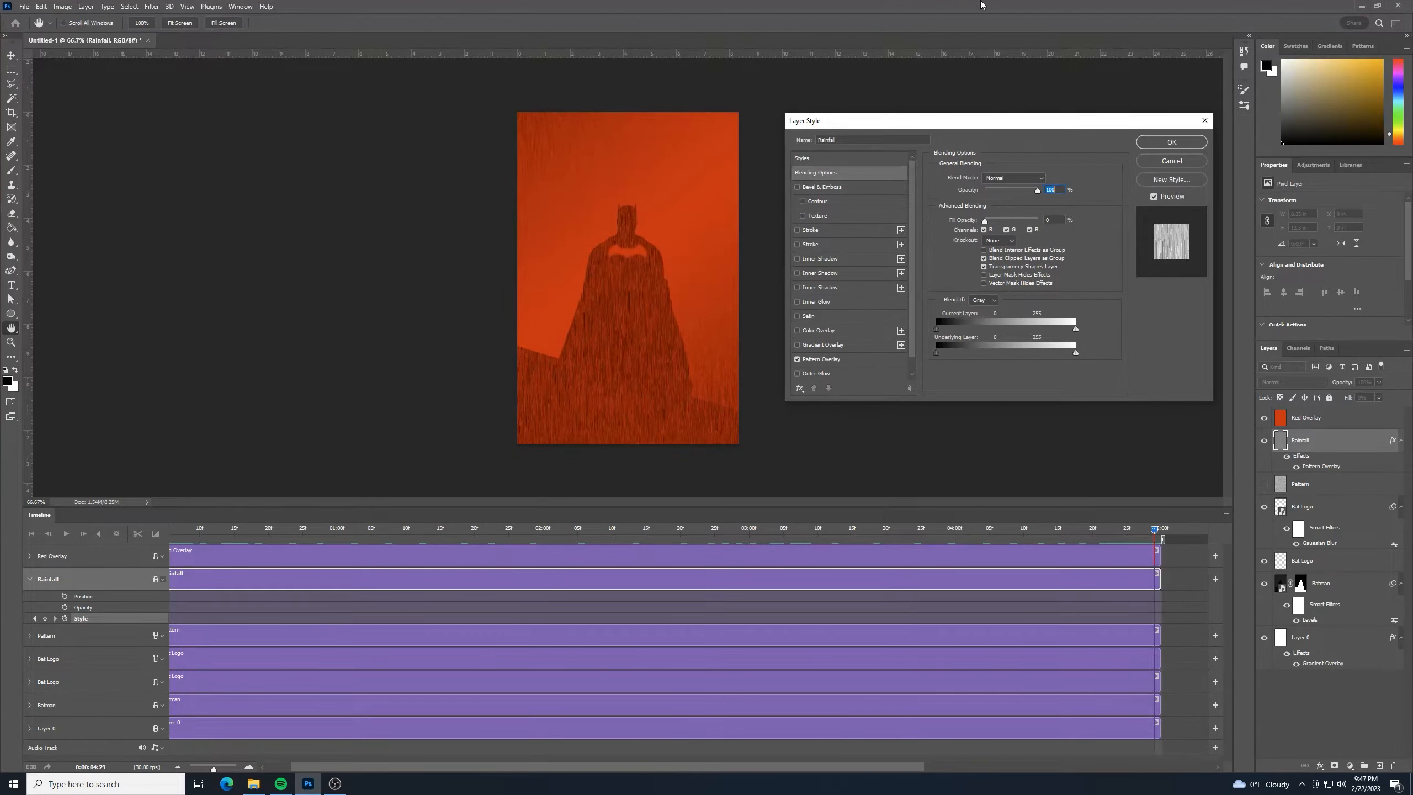
{"action": "left_click", "coordinate": [828, 359]}
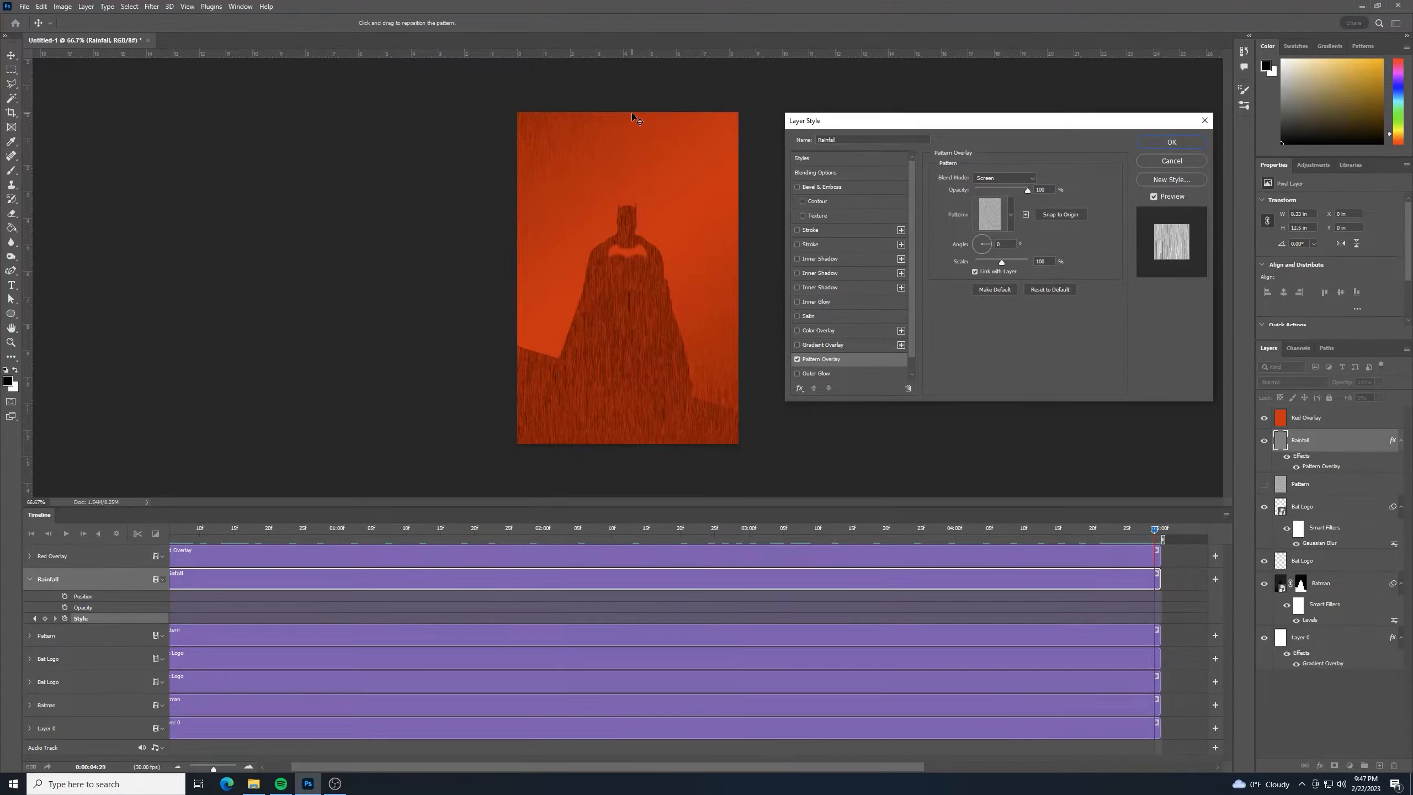
{"action": "left_click_drag", "start_coordinate": [632, 114], "coordinate": [621, 171]}
{"action": "left_click_drag", "start_coordinate": [623, 350], "coordinate": [622, 394]}
{"action": "left_click_drag", "start_coordinate": [624, 126], "coordinate": [634, 448]}
{"action": "left_click_drag", "start_coordinate": [624, 115], "coordinate": [637, 437]}
{"action": "mouse_move", "coordinate": [629, 115]}
{"action": "left_mouse_down"}
{"action": "mouse_move", "coordinate": [644, 240]}
{"action": "mouse_move", "coordinate": [640, 451]}
{"action": "left_mouse_up"}
{"action": "left_click_drag", "start_coordinate": [631, 116], "coordinate": [638, 446]}
{"action": "left_click_drag", "start_coordinate": [631, 369], "coordinate": [638, 445]}
{"action": "left_click_drag", "start_coordinate": [625, 115], "coordinate": [640, 442]}
{"action": "left_click_drag", "start_coordinate": [616, 115], "coordinate": [634, 448]}
{"action": "left_click_drag", "start_coordinate": [618, 115], "coordinate": [645, 454]}
{"action": "left_click", "coordinate": [1183, 147]}
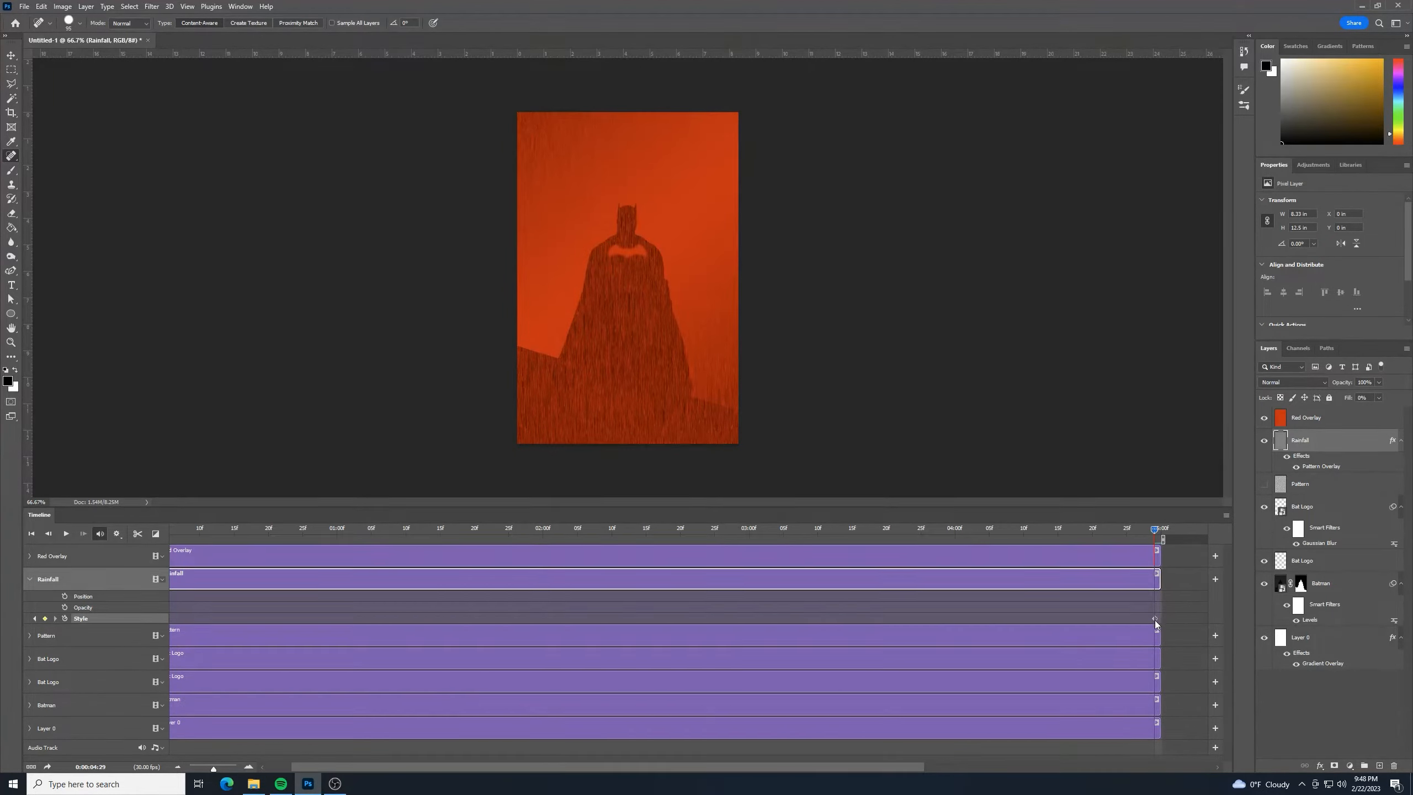
Play and scrub through the timeline to preview the falling rain, and return the playhead to the start.
{"action": "left_click_drag", "start_coordinate": [740, 769], "coordinate": [642, 771]}
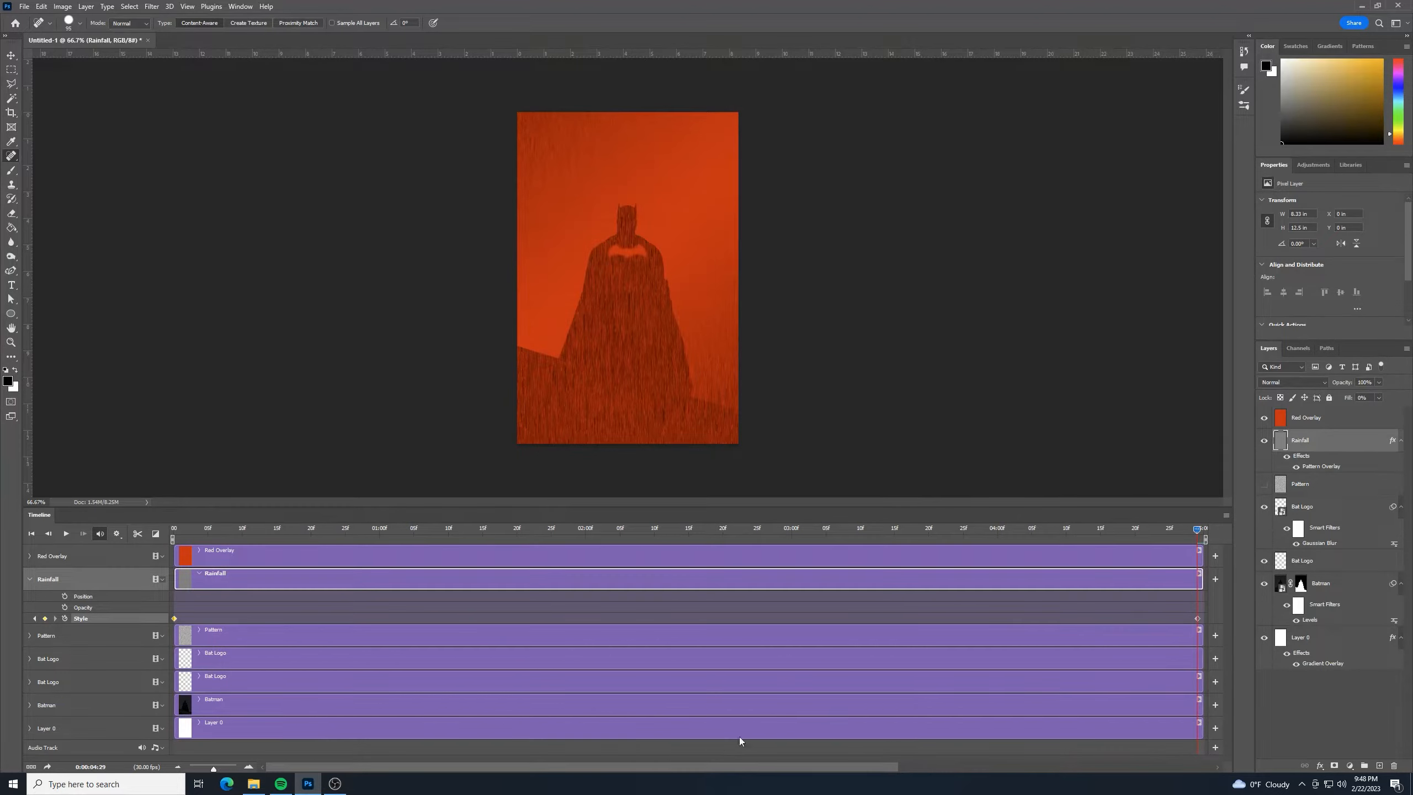
{"action": "left_click_drag", "start_coordinate": [1199, 531], "coordinate": [125, 522]}
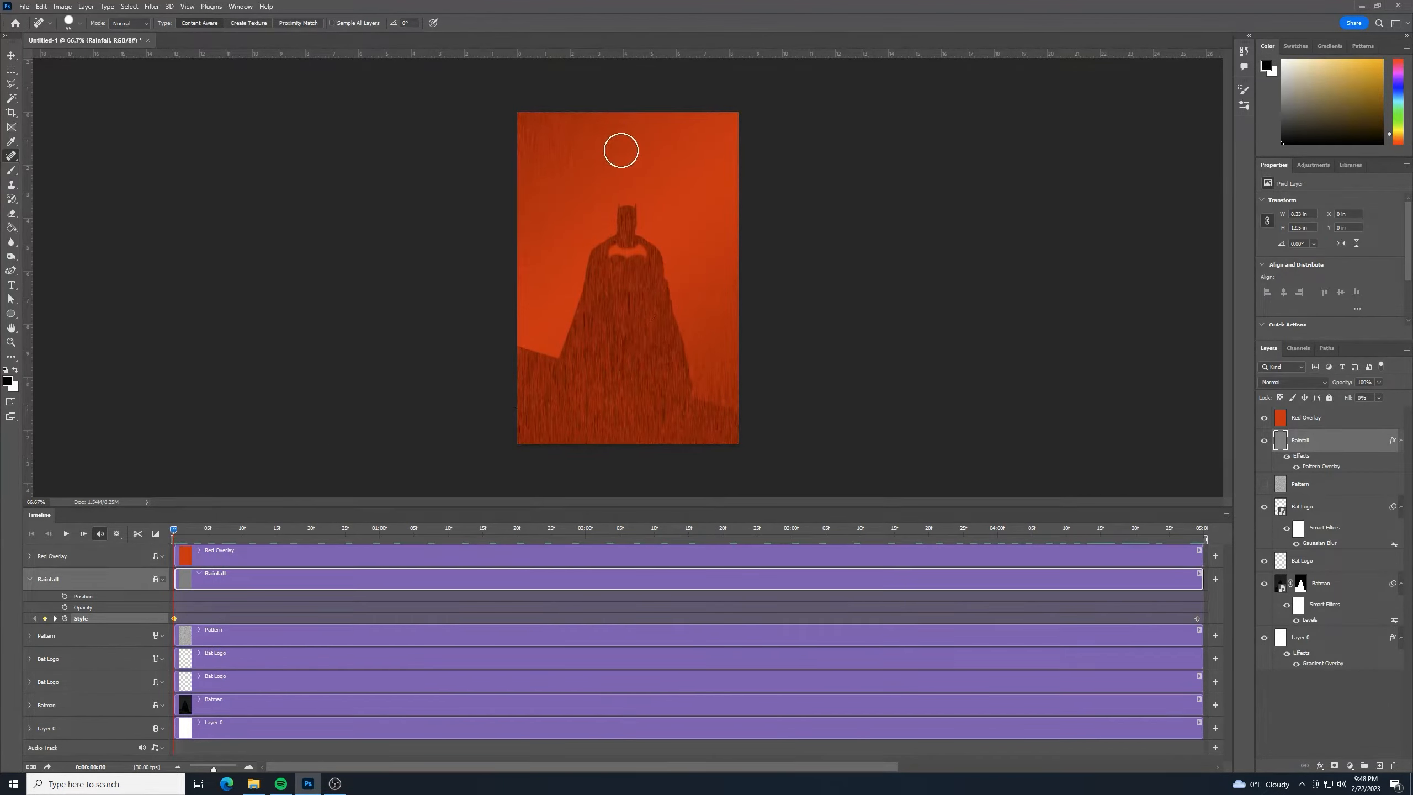
{"action": "left_click", "coordinate": [66, 534]}
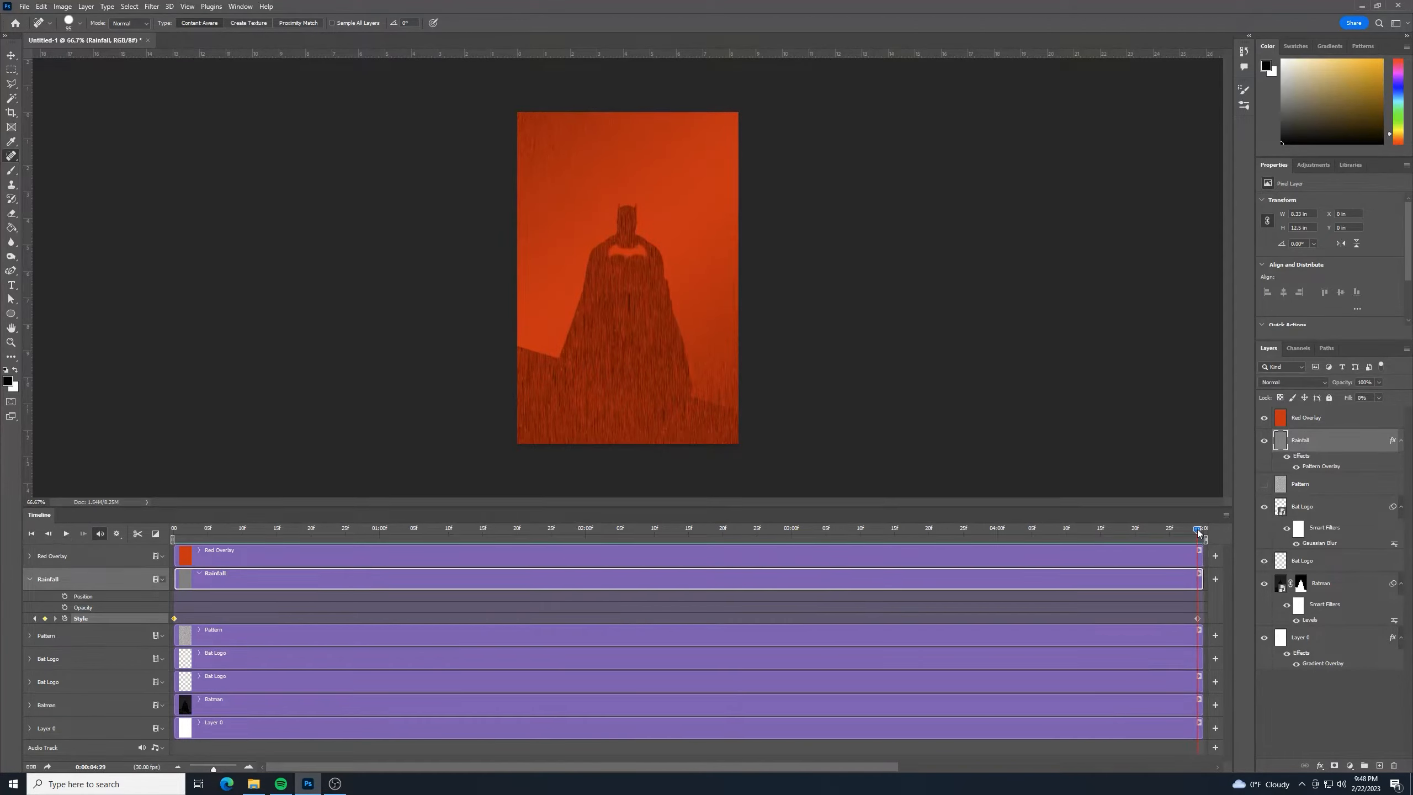
{"action": "left_click_drag", "start_coordinate": [1196, 529], "coordinate": [174, 527]}
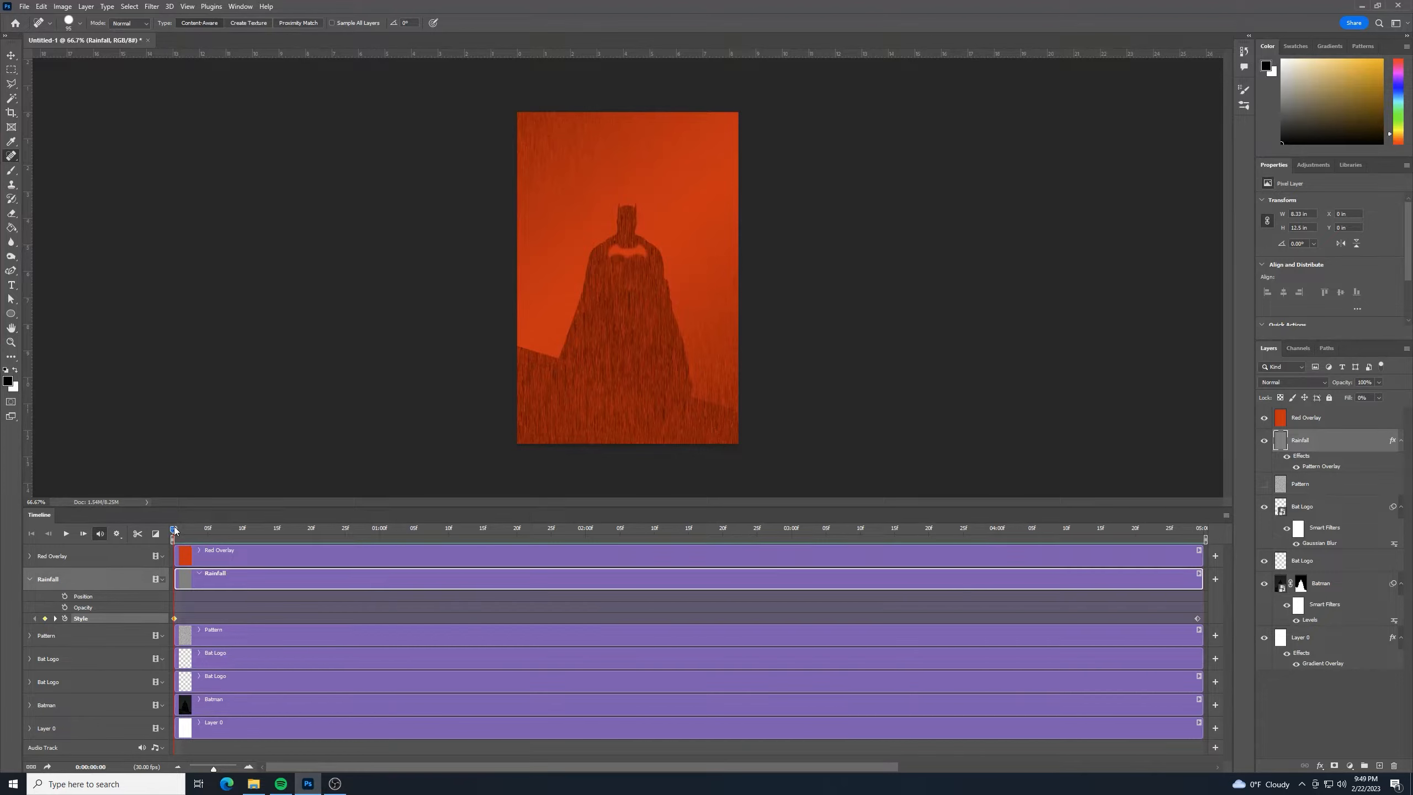
{"action": "left_click_drag", "start_coordinate": [174, 530], "coordinate": [961, 489]}
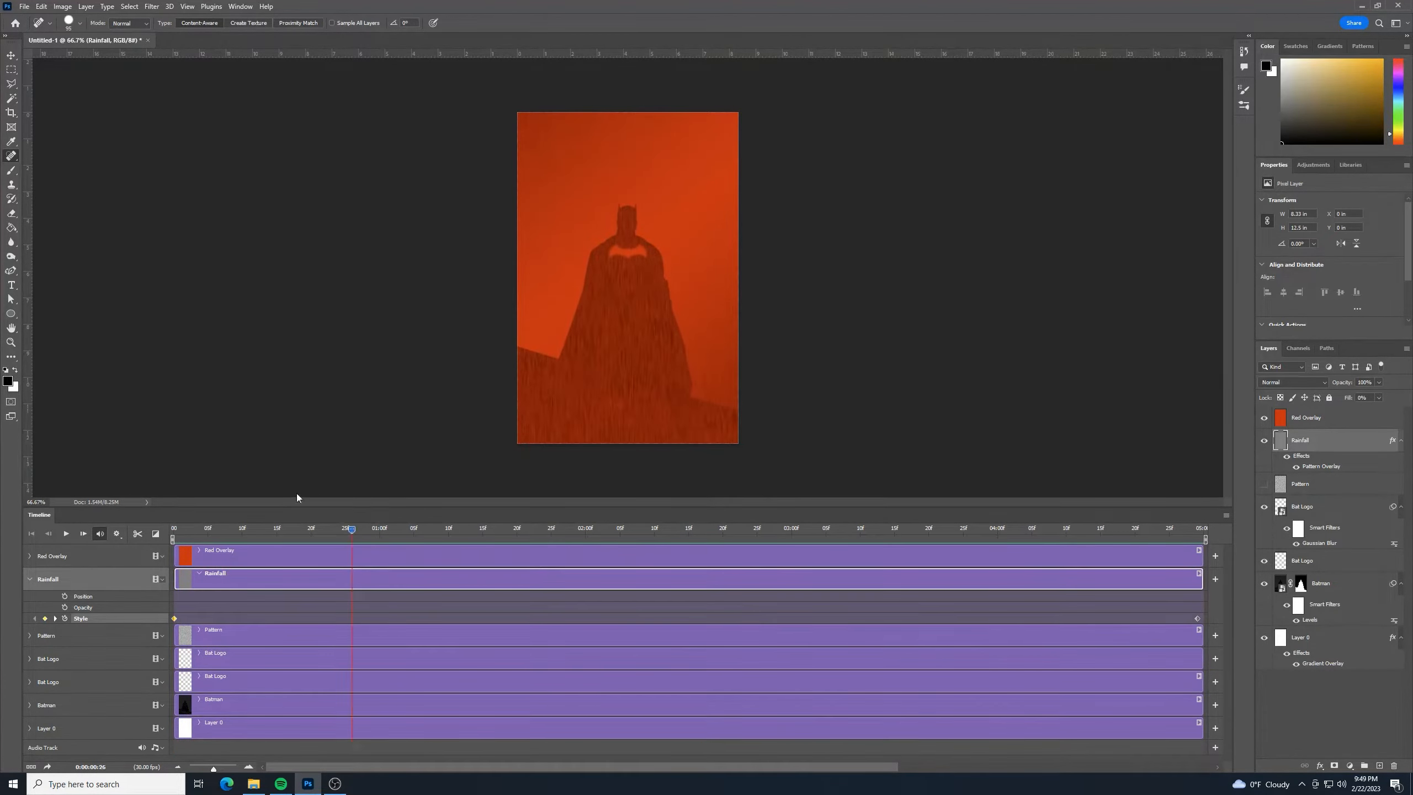
{"action": "left_click_drag", "start_coordinate": [298, 497], "coordinate": [94, 490]}
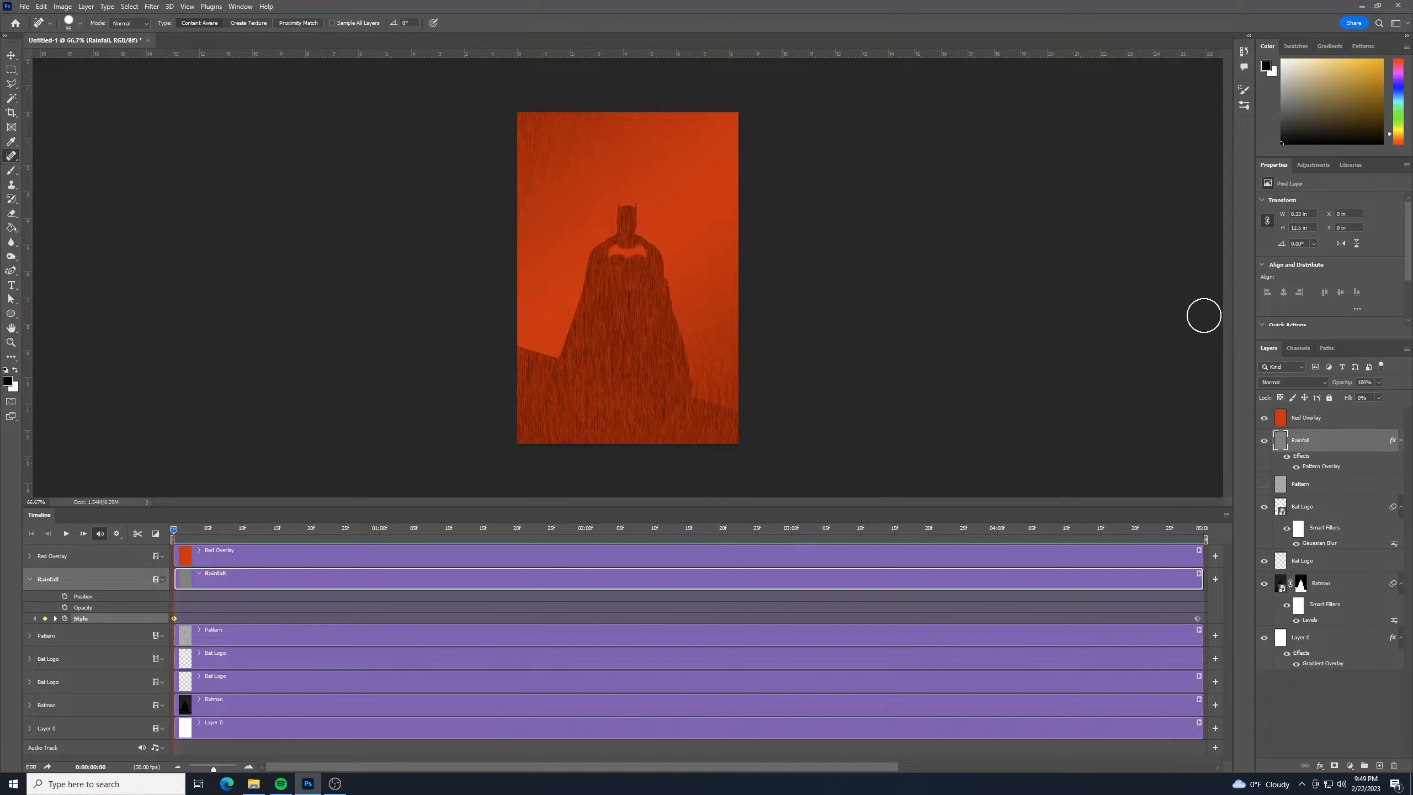
Convert the Rainfall layer to a Smart Object and set its blend mode to Screen.
{"action": "right_click", "coordinate": [1342, 439]}
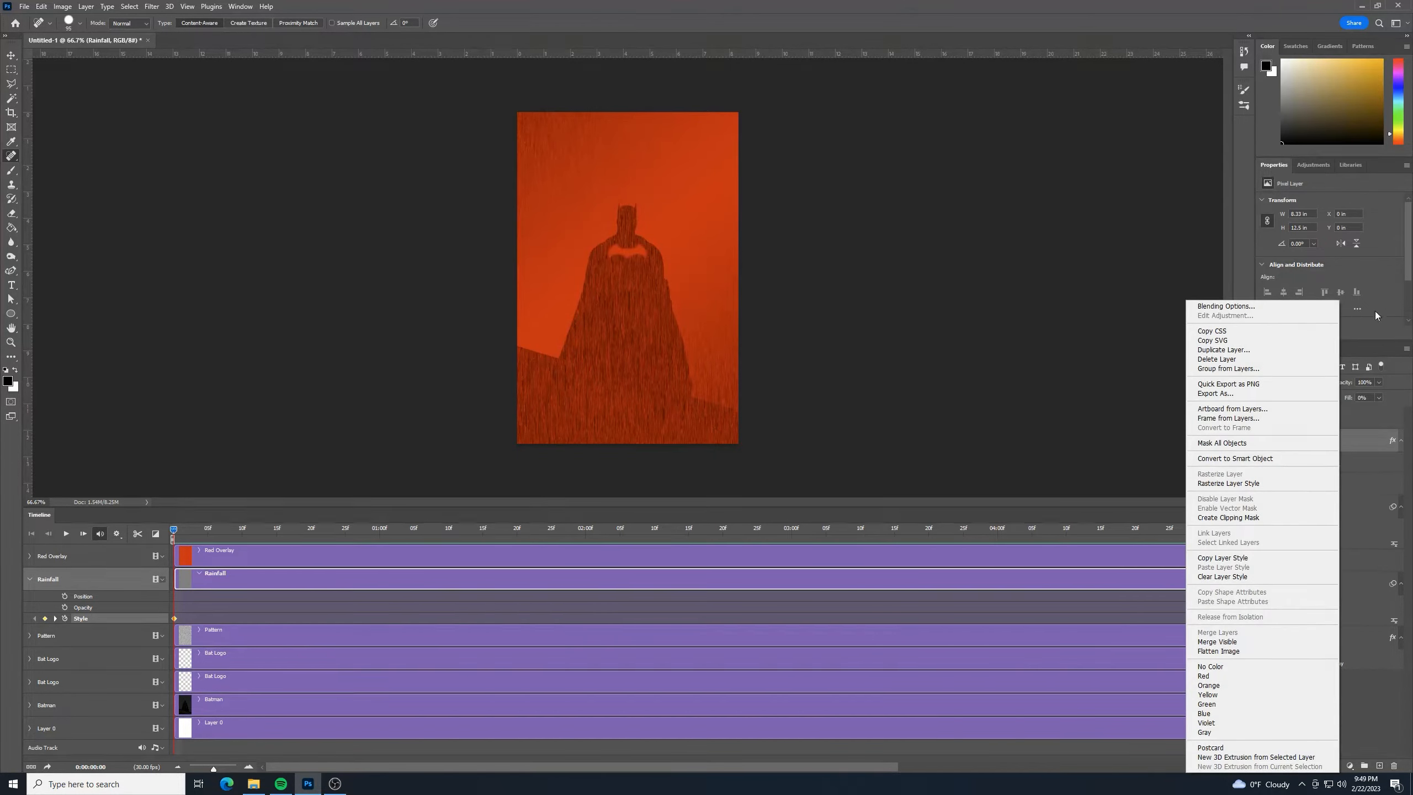
{"action": "left_click", "coordinate": [1284, 457]}
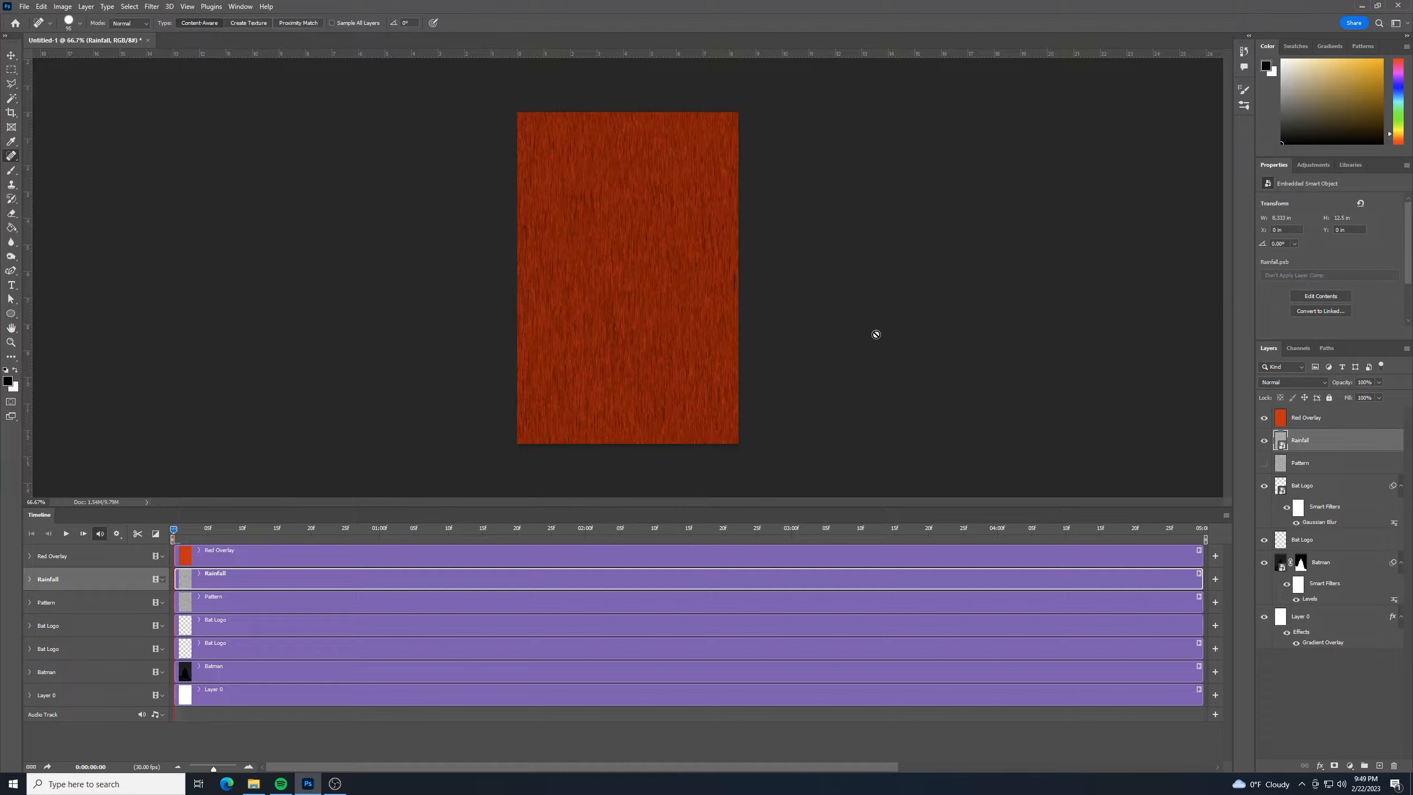
{"action": "left_click", "coordinate": [1324, 384]}
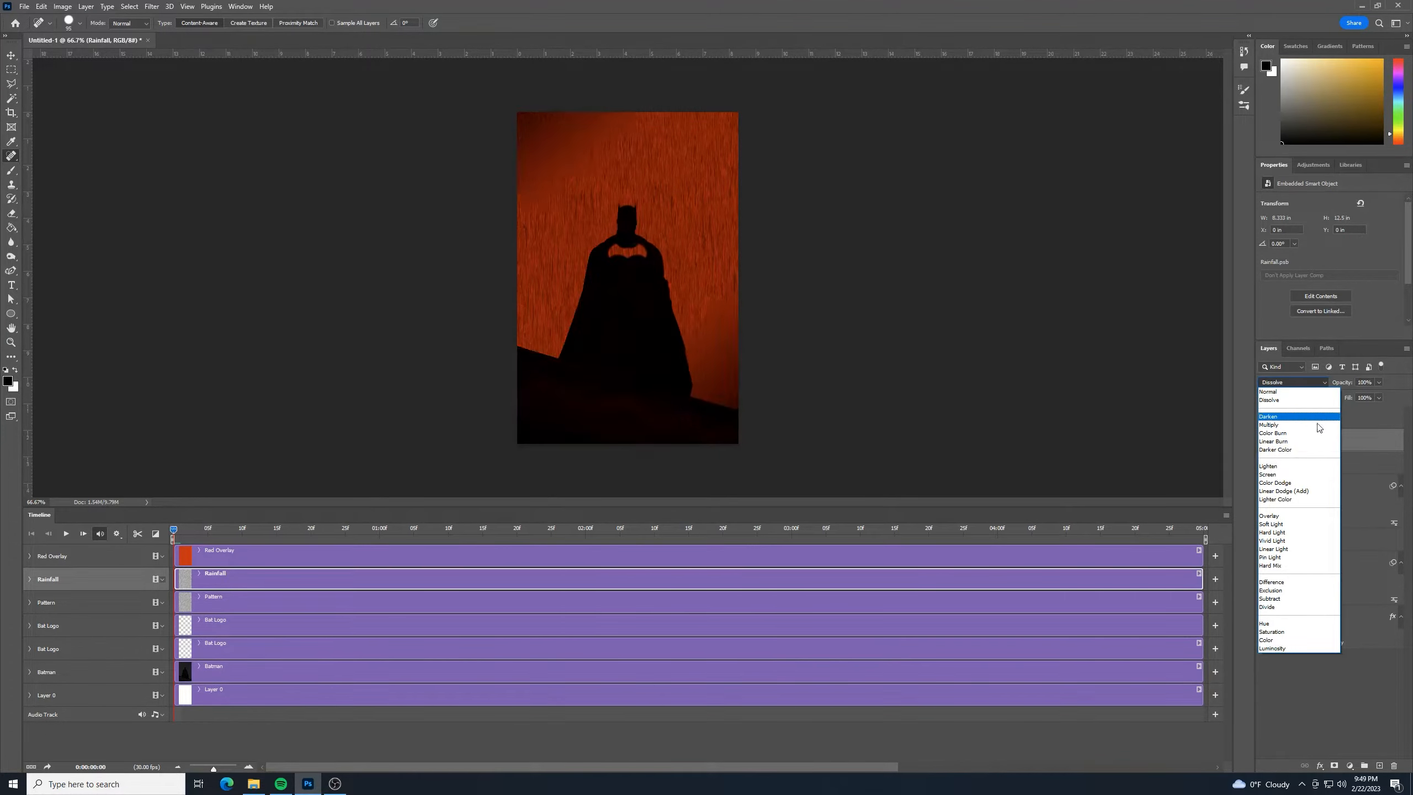
{"action": "left_click", "coordinate": [1299, 474]}
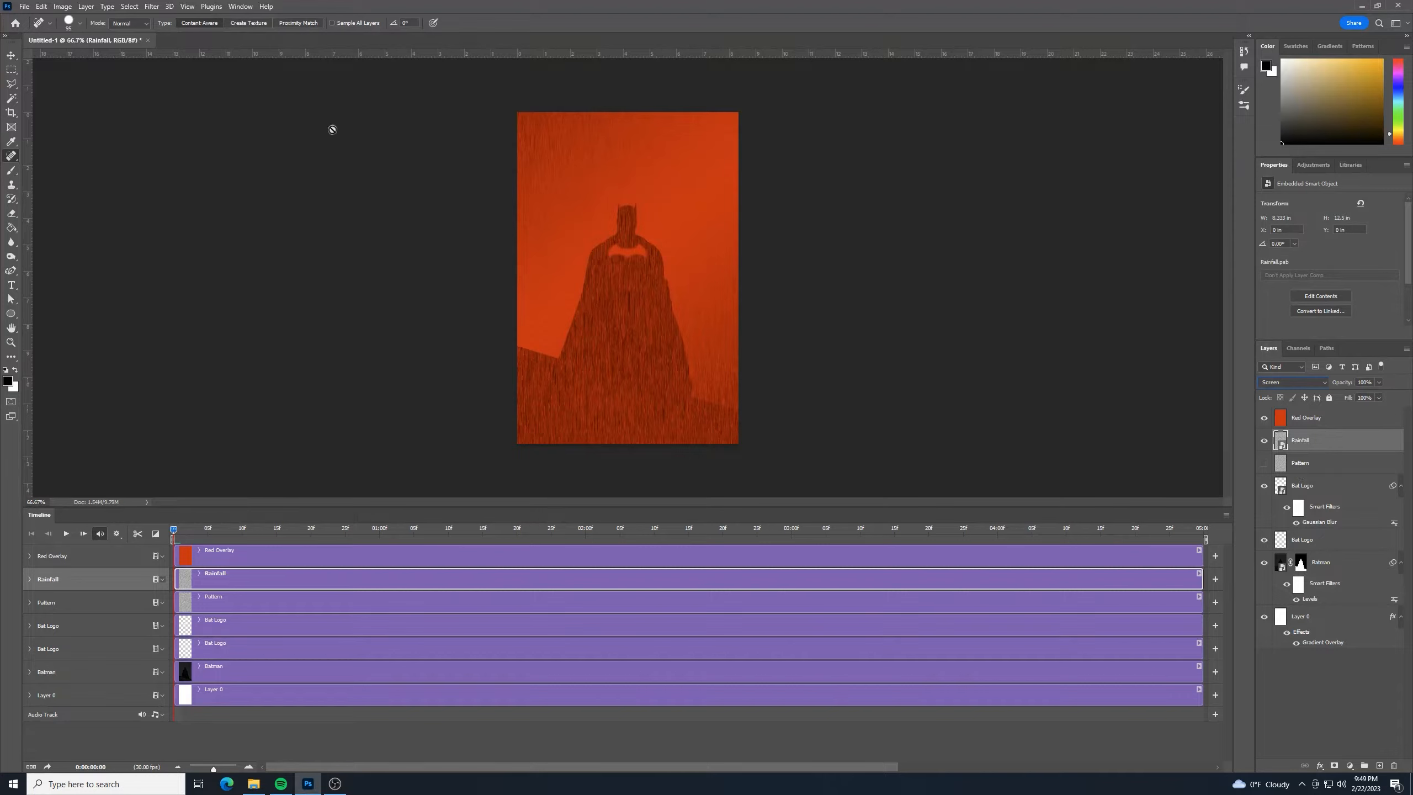
Rotate the Rainfall layer about 5.3° clockwise and scale it to about 115% so it covers the whole canvas.
{"action": "left_click", "coordinate": [12, 54]}
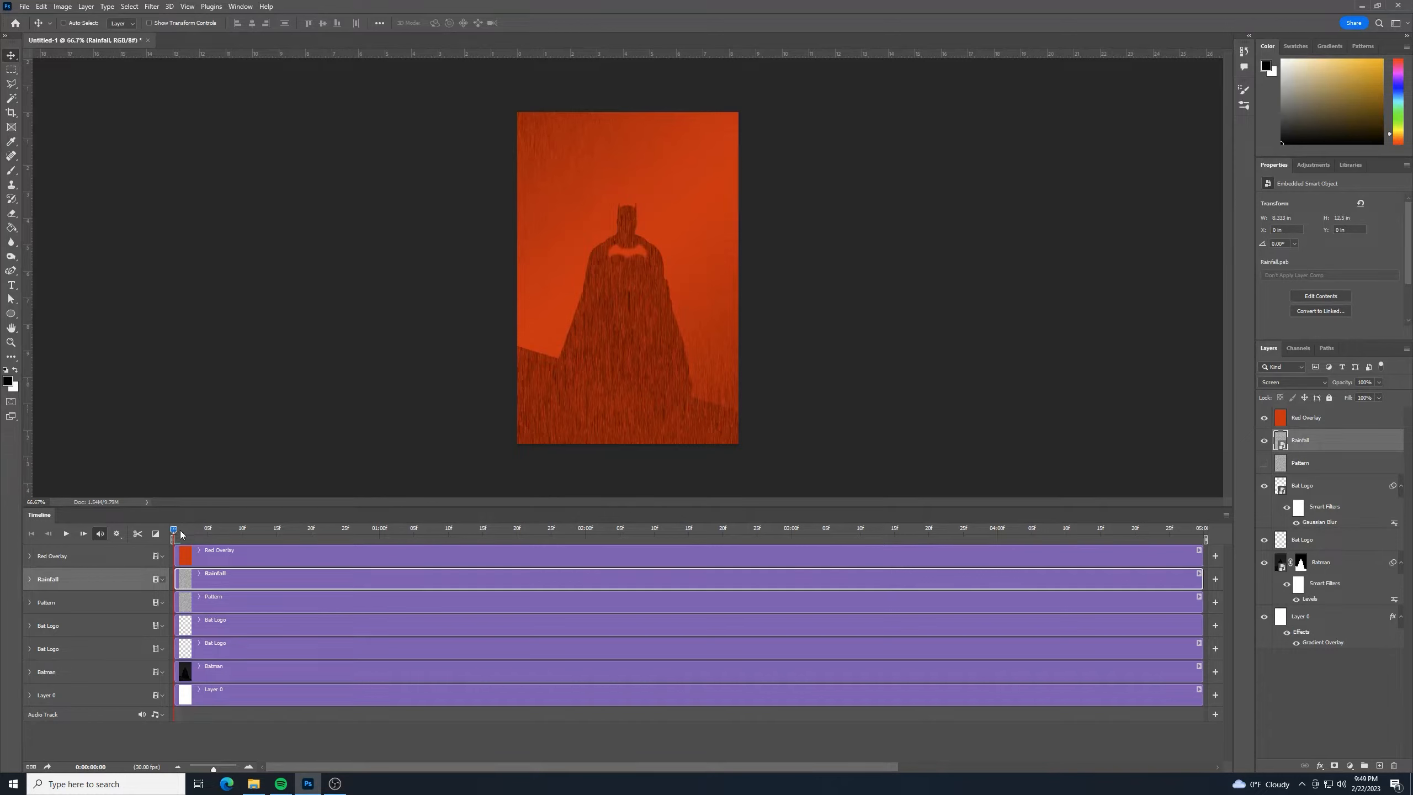
{"action": "left_click_drag", "start_coordinate": [175, 531], "coordinate": [128, 526]}
{"action": "key", "text": "ctrl+t"}
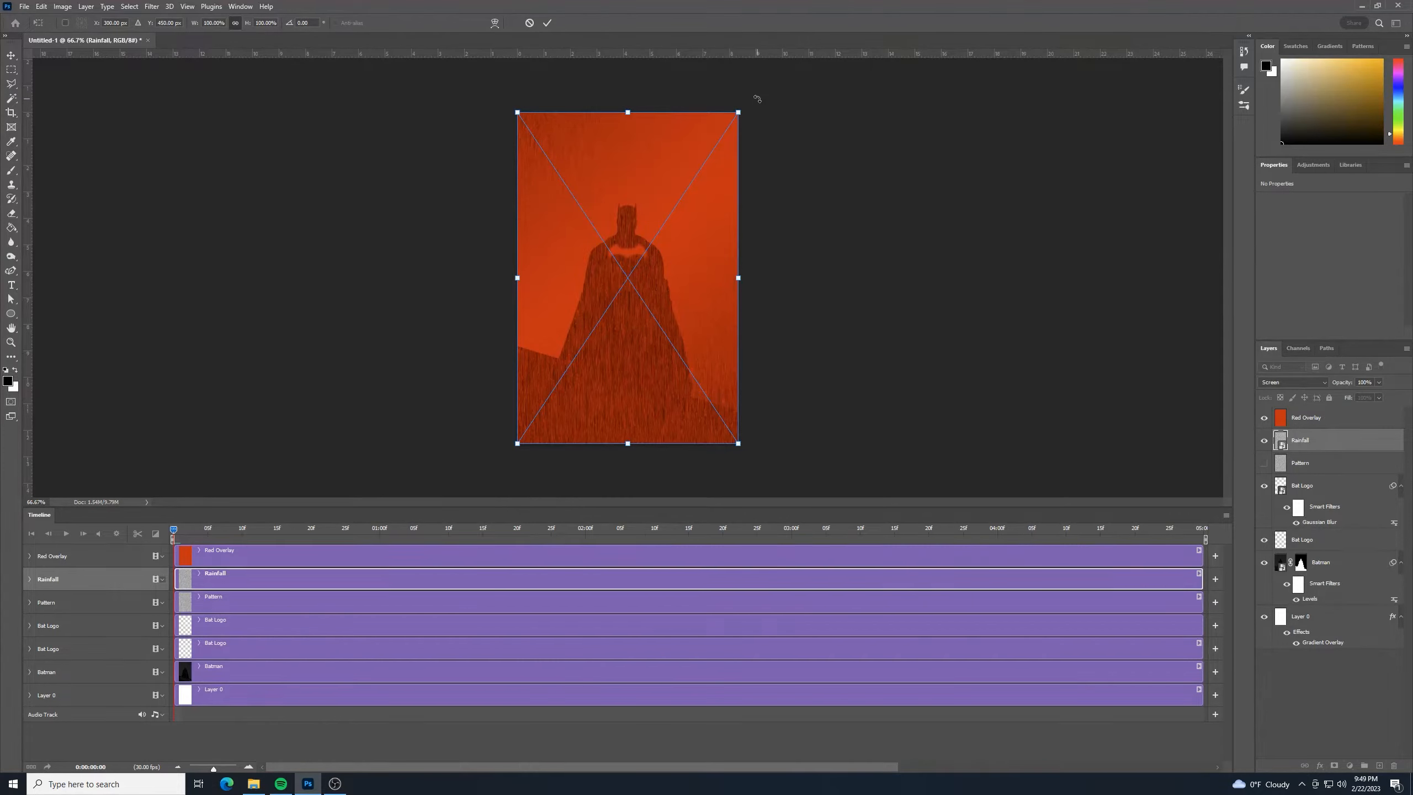
{"action": "left_click_drag", "start_coordinate": [757, 99], "coordinate": [773, 112]}
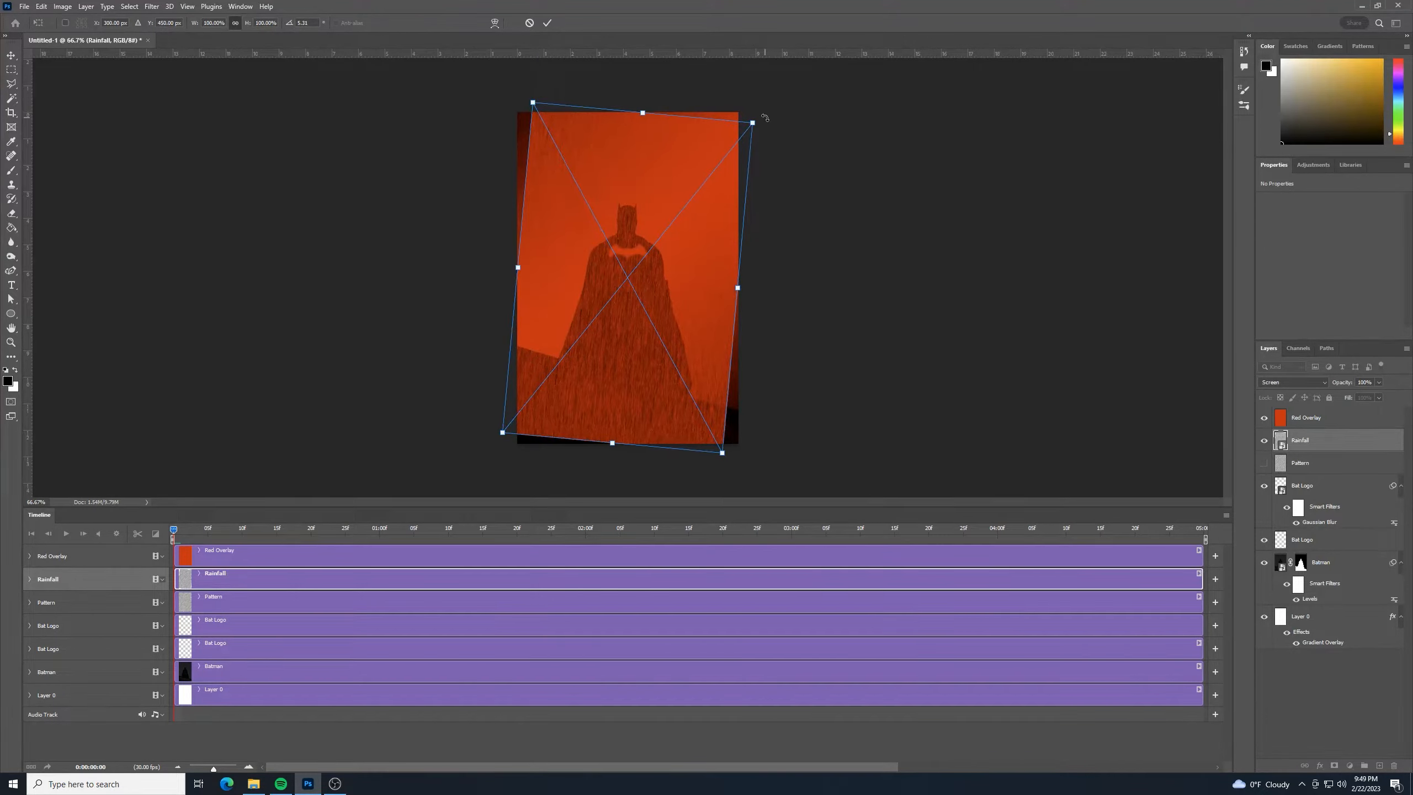
{"action": "left_click_drag", "start_coordinate": [533, 99], "coordinate": [518, 76]}
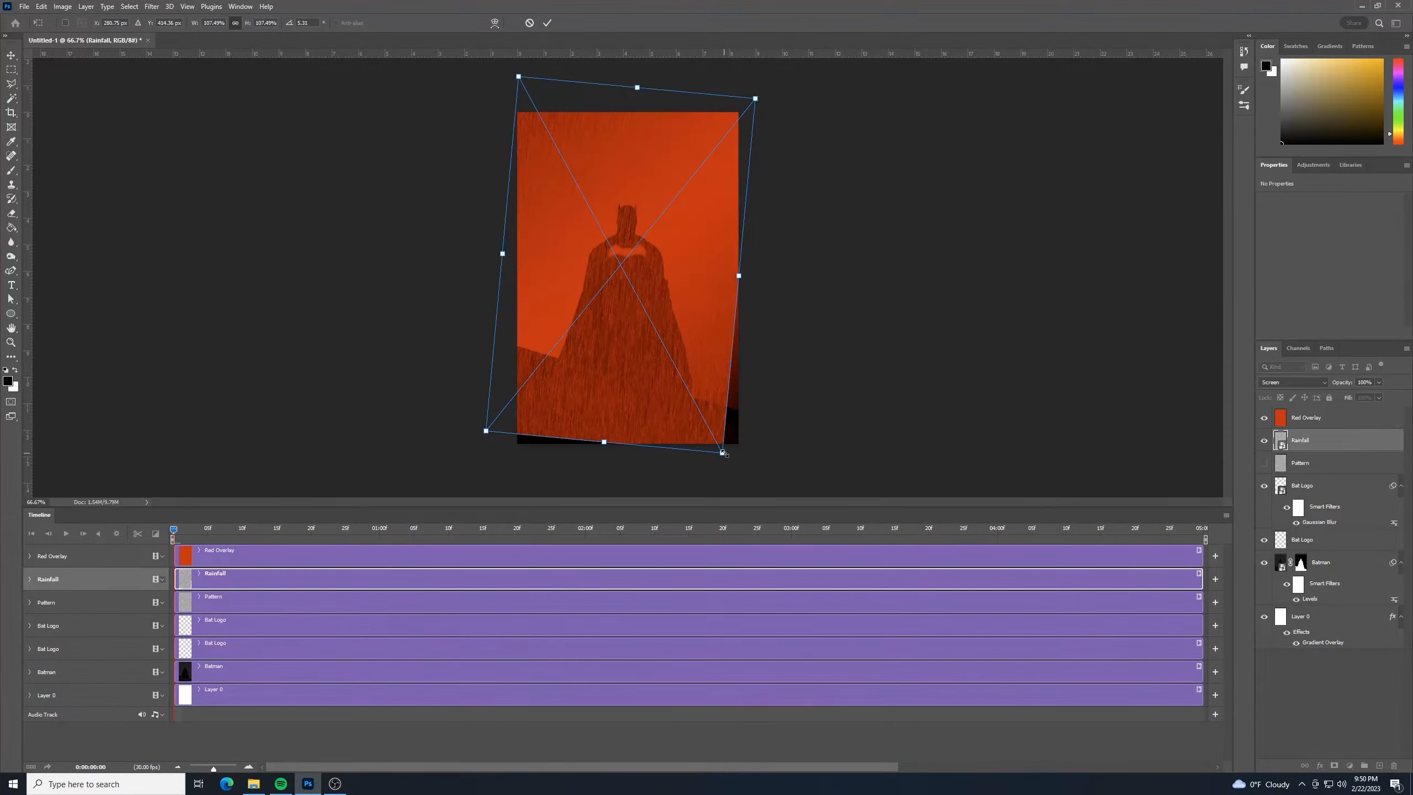
{"action": "left_click_drag", "start_coordinate": [722, 453], "coordinate": [739, 480]}
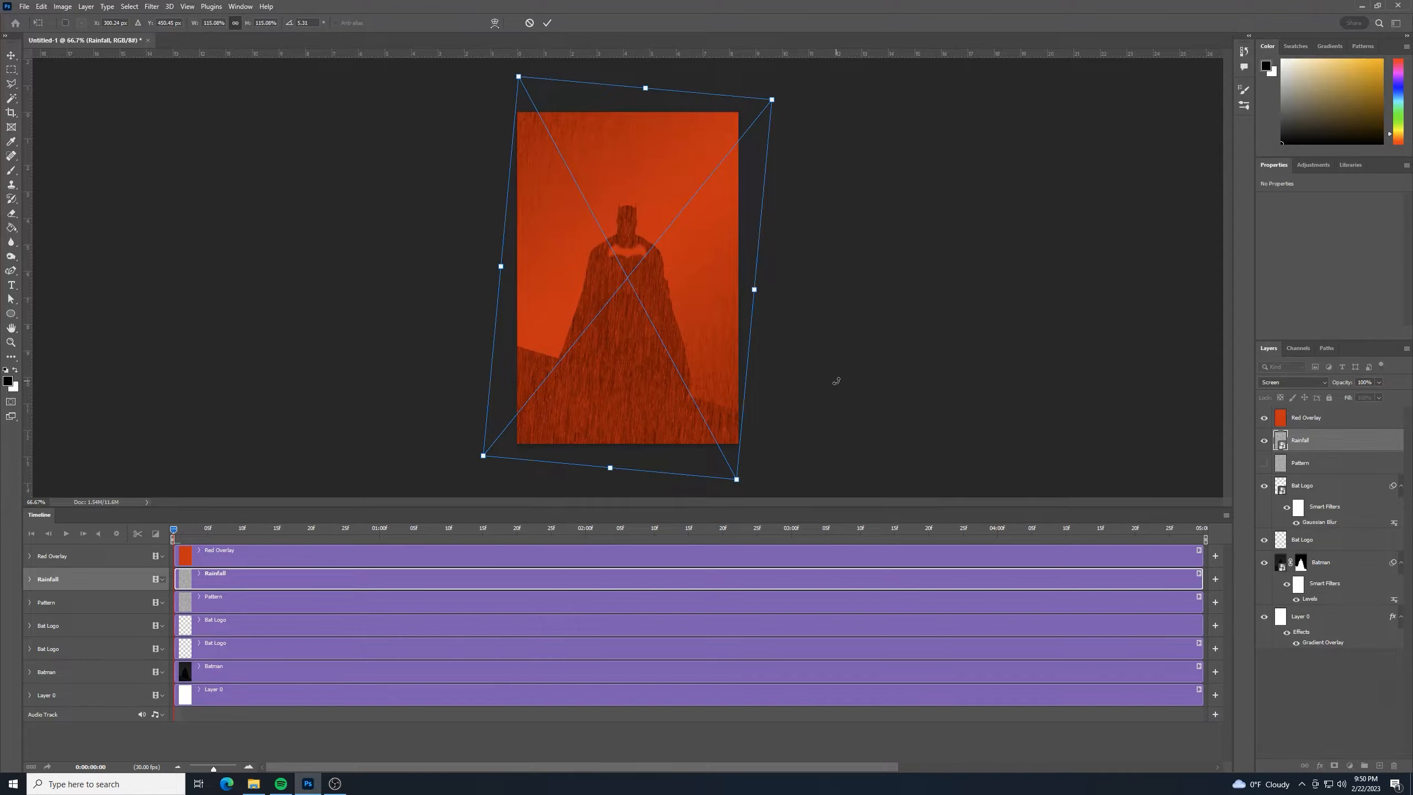
{"action": "key", "text": "Return"}
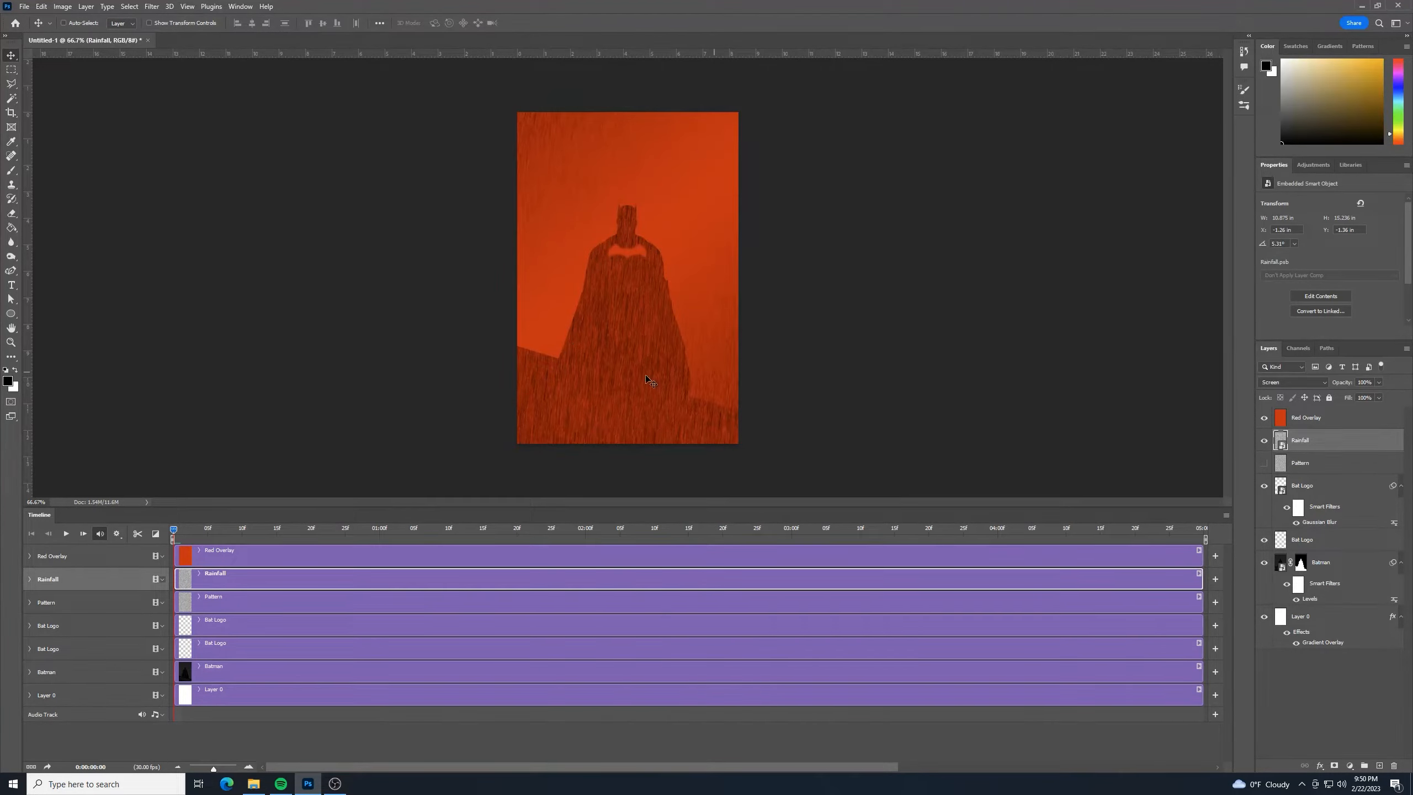
Play the timeline to preview the slightly angled rain, and return the playhead to the start.
{"action": "left_click", "coordinate": [67, 533]}
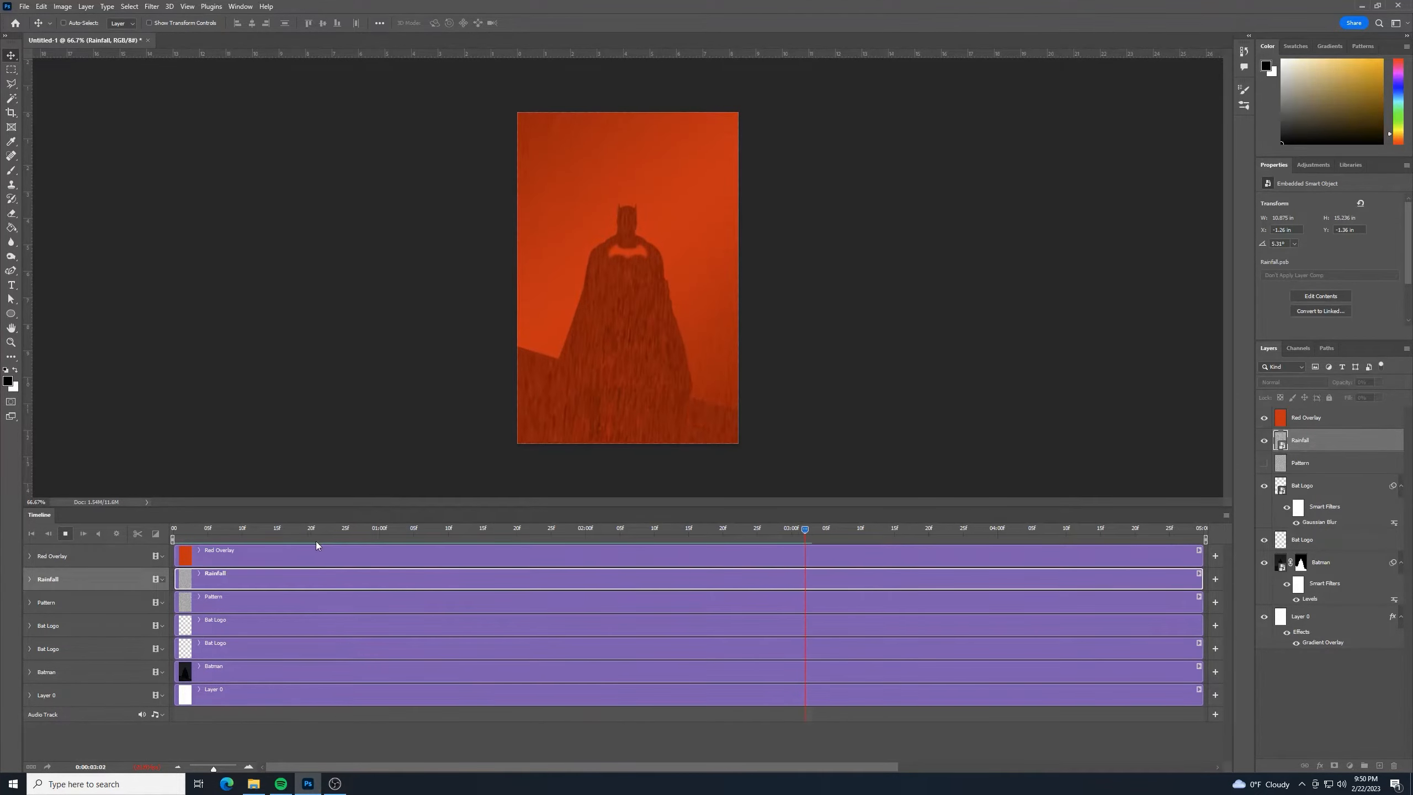
{"action": "left_click", "coordinate": [65, 533]}
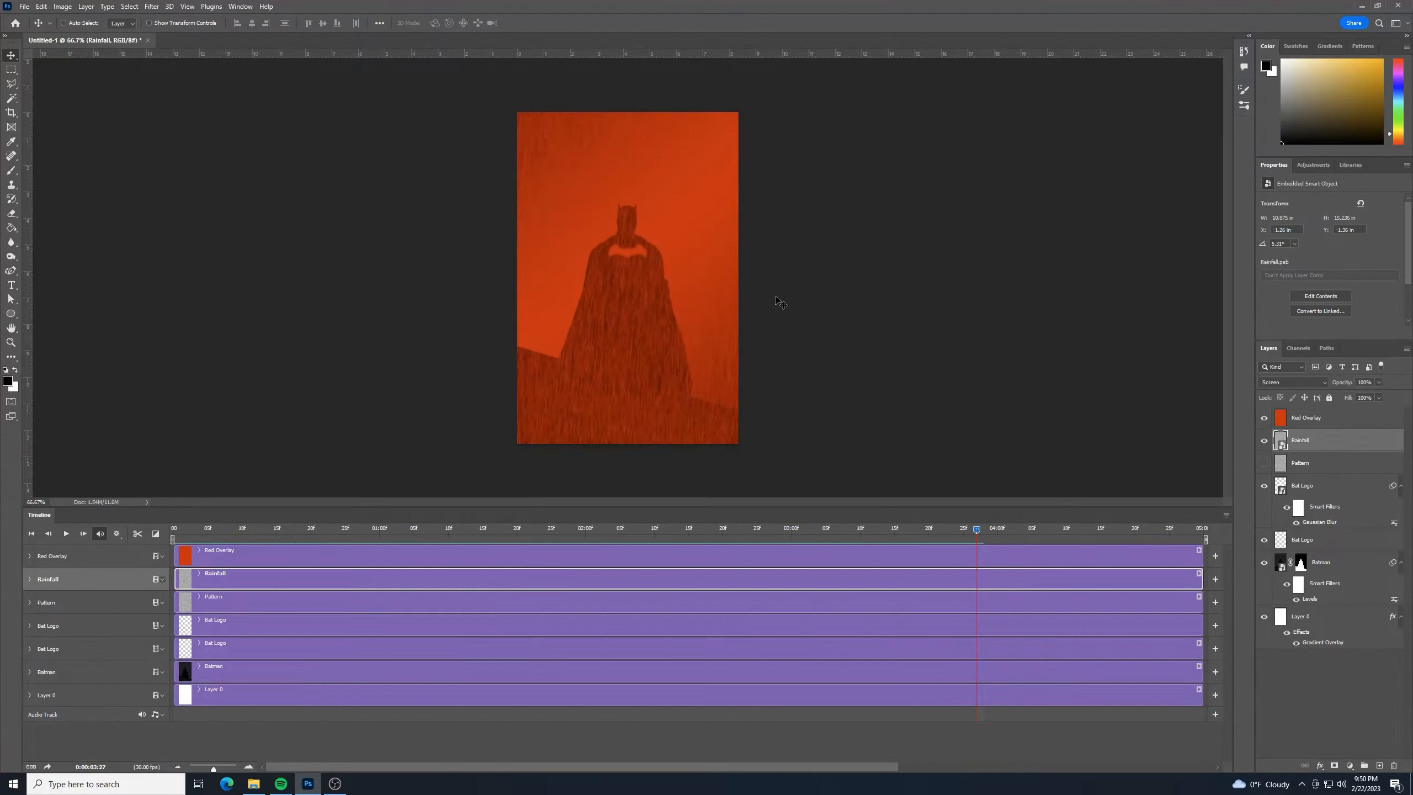
{"action": "left_click_drag", "start_coordinate": [976, 530], "coordinate": [127, 494]}
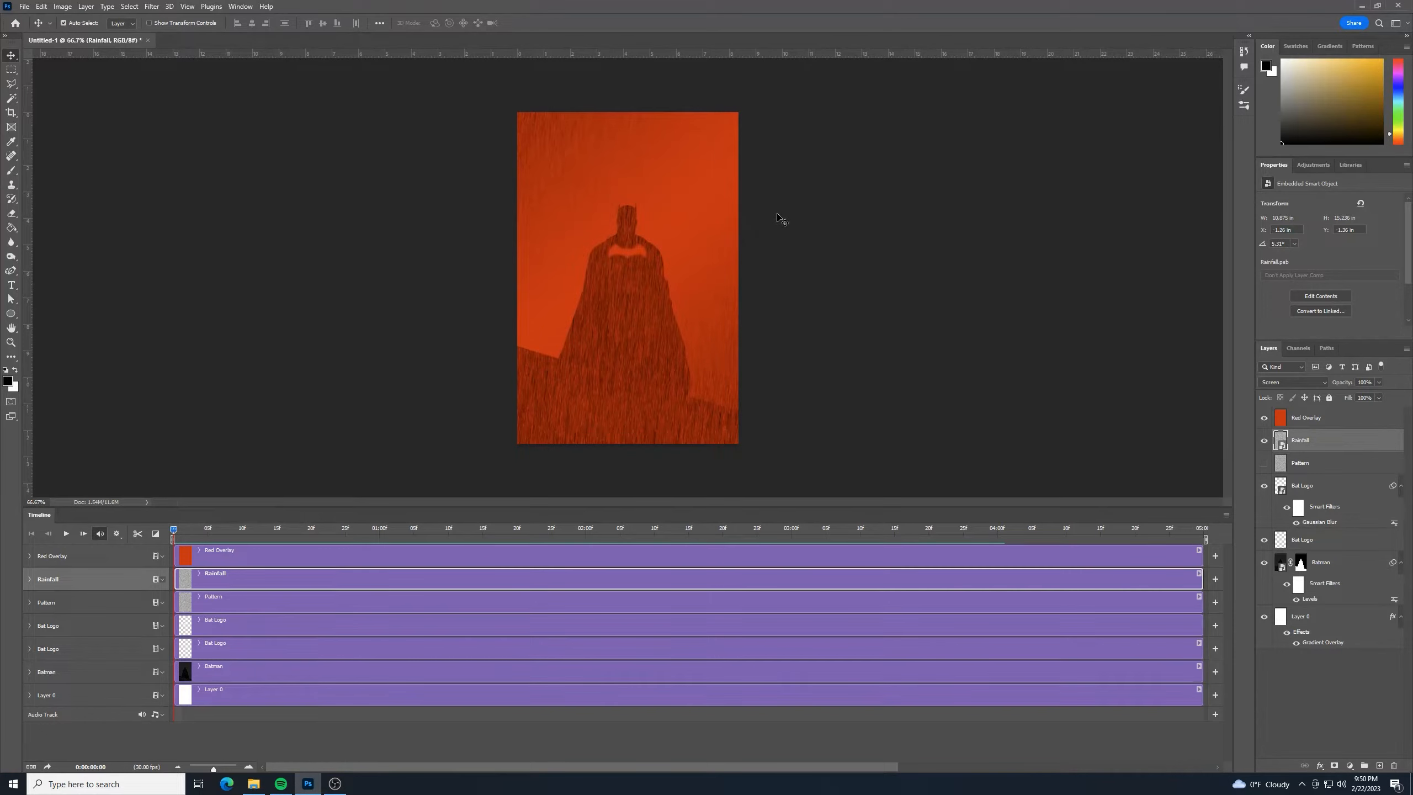
Increase the Rainfall layer's rotation to about 15.3° and scale it to about 140% so it covers the canvas corners.
{"action": "key", "text": "ctrl+t"}
{"action": "left_click_drag", "start_coordinate": [814, 110], "coordinate": [846, 144]}
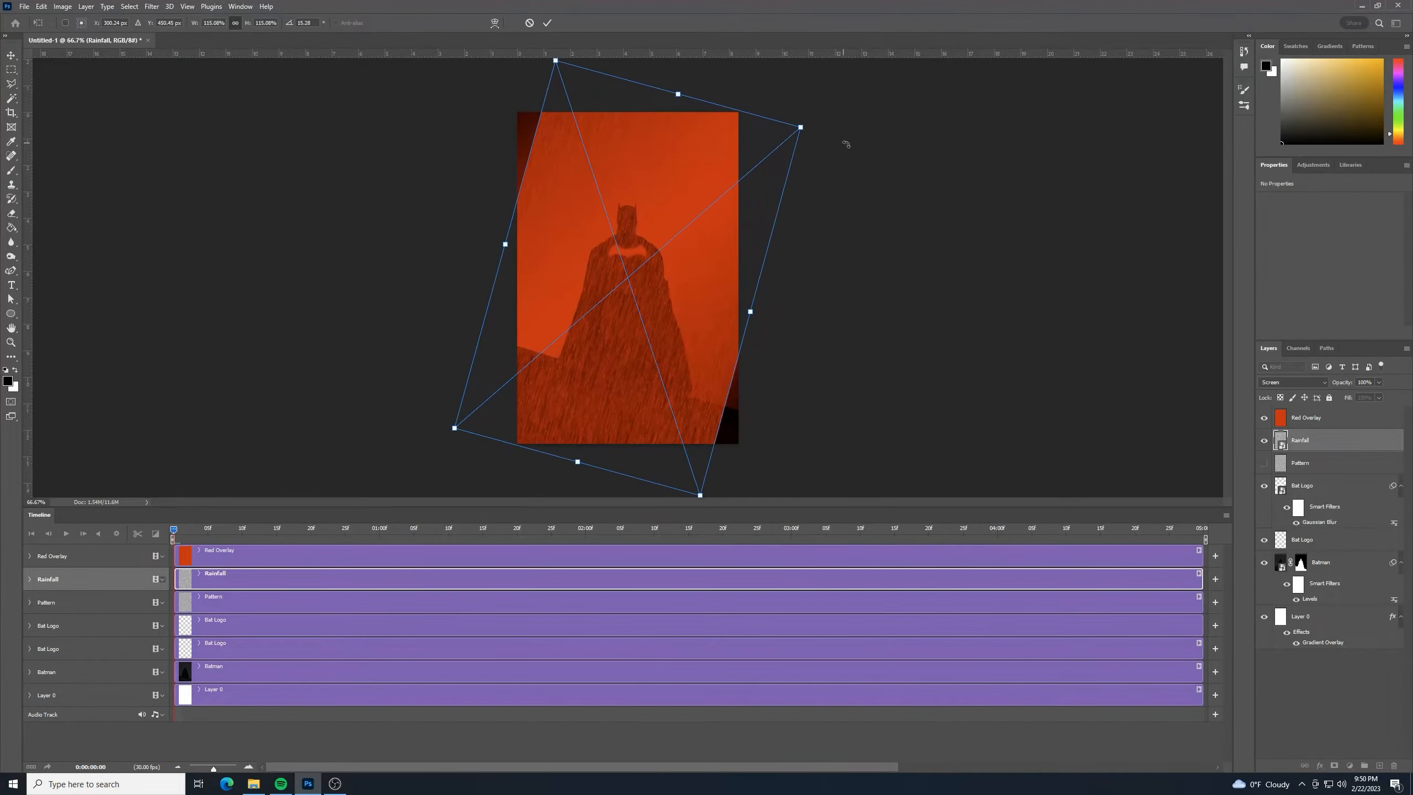
{"action": "key", "text": "ctrl+minus"}
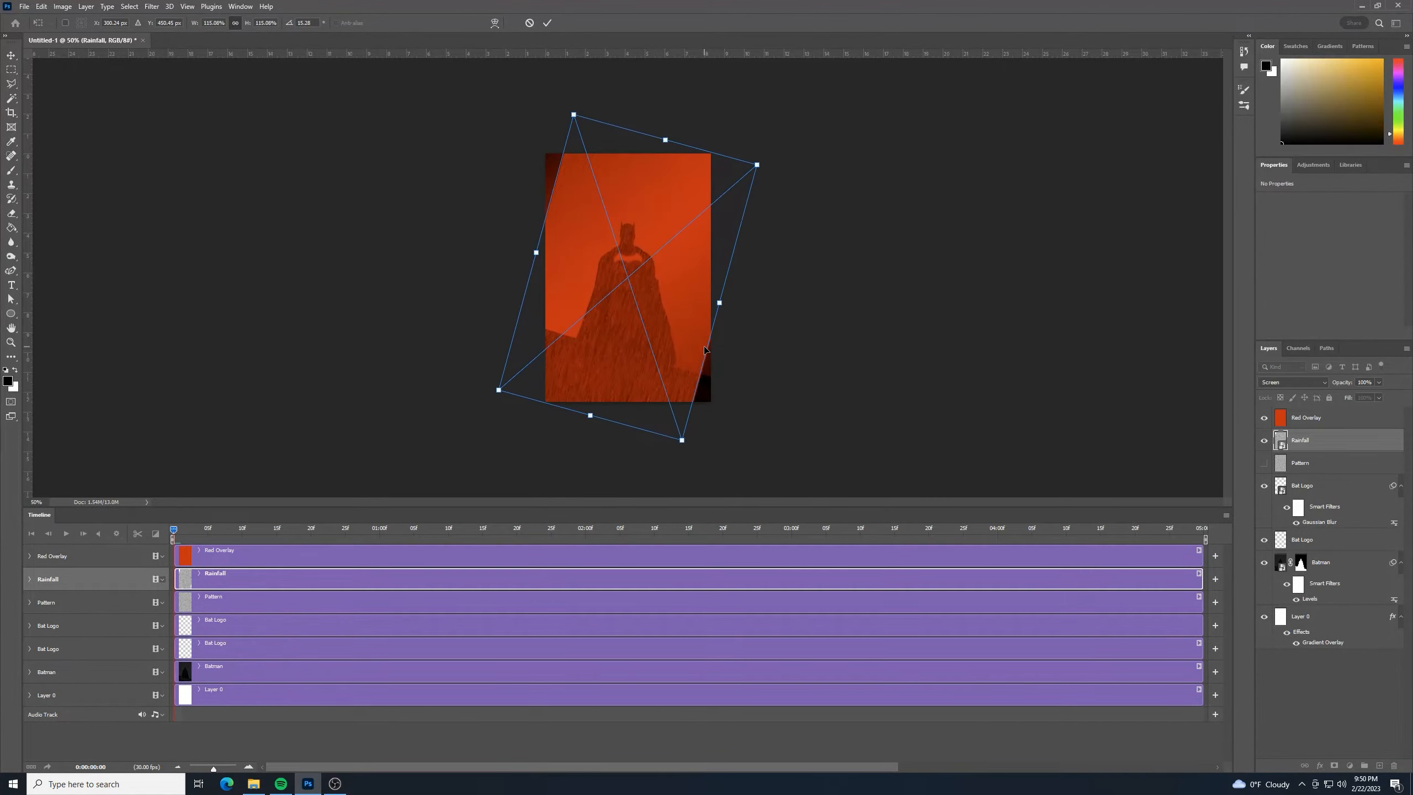
{"action": "left_click_drag", "start_coordinate": [682, 440], "coordinate": [694, 476]}
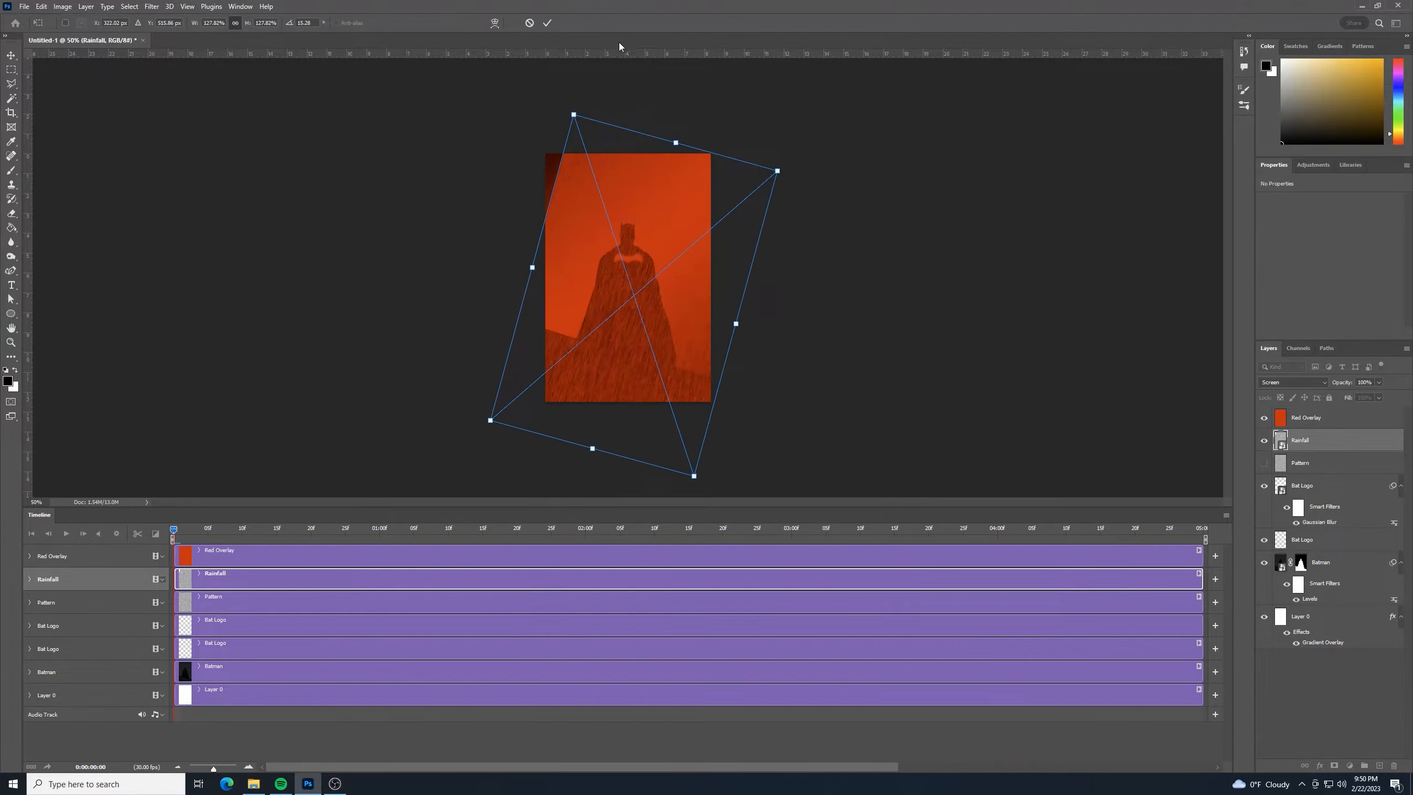
{"action": "left_click_drag", "start_coordinate": [573, 114], "coordinate": [533, 88]}
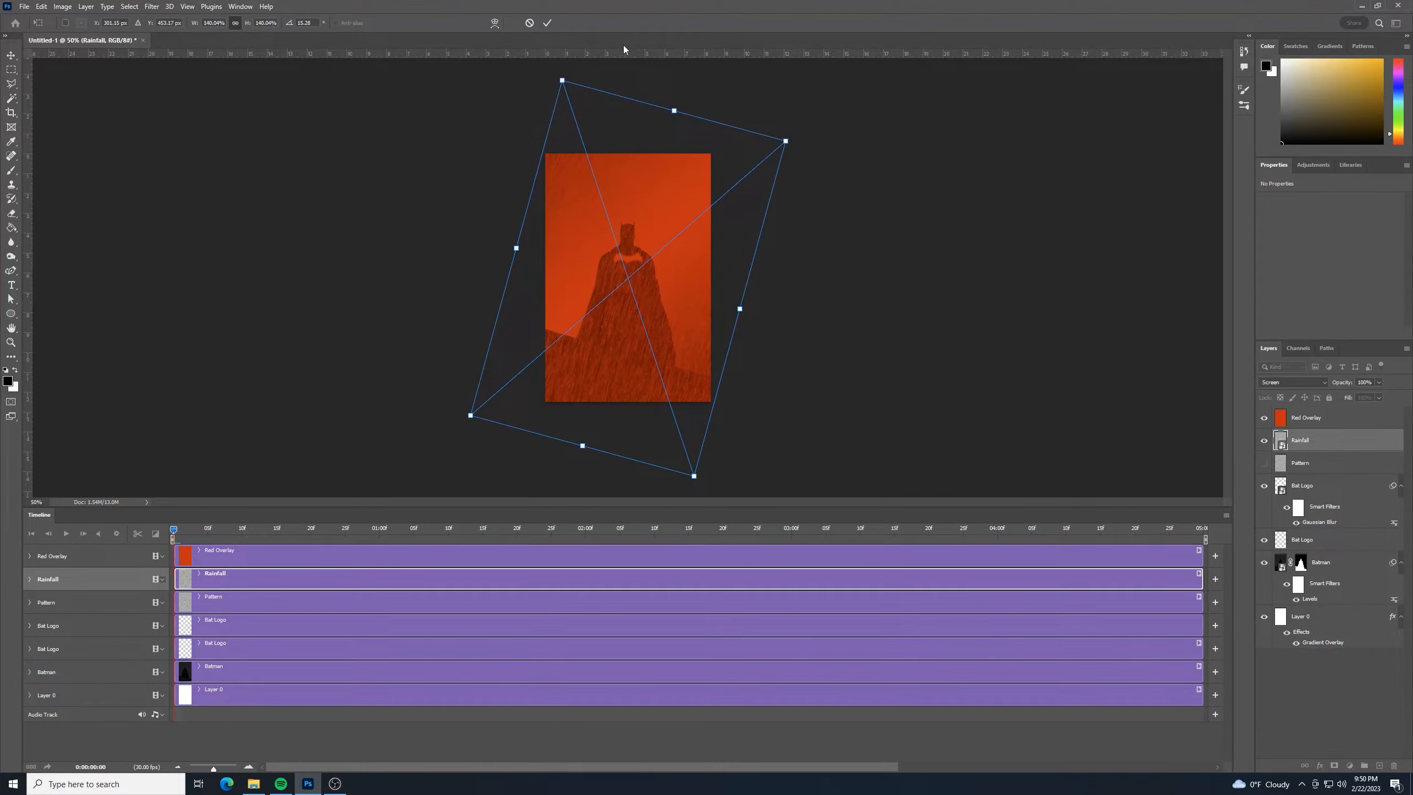
{"action": "key", "text": "Return"}
{"action": "key", "text": "ctrl+plus"}
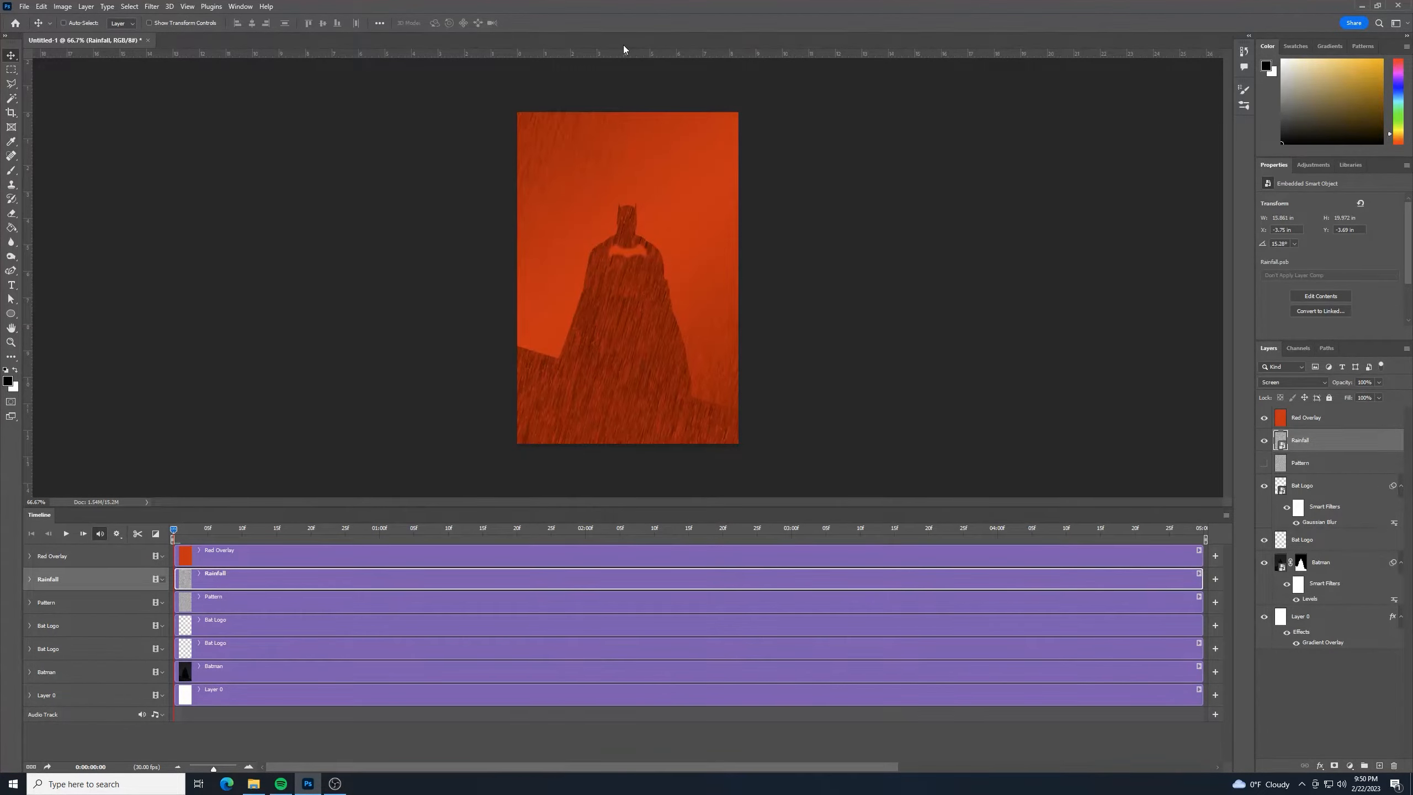
Play the animation to check the more steeply slanted rain, and move the playhead back to the first frame.
{"action": "left_click", "coordinate": [65, 534]}
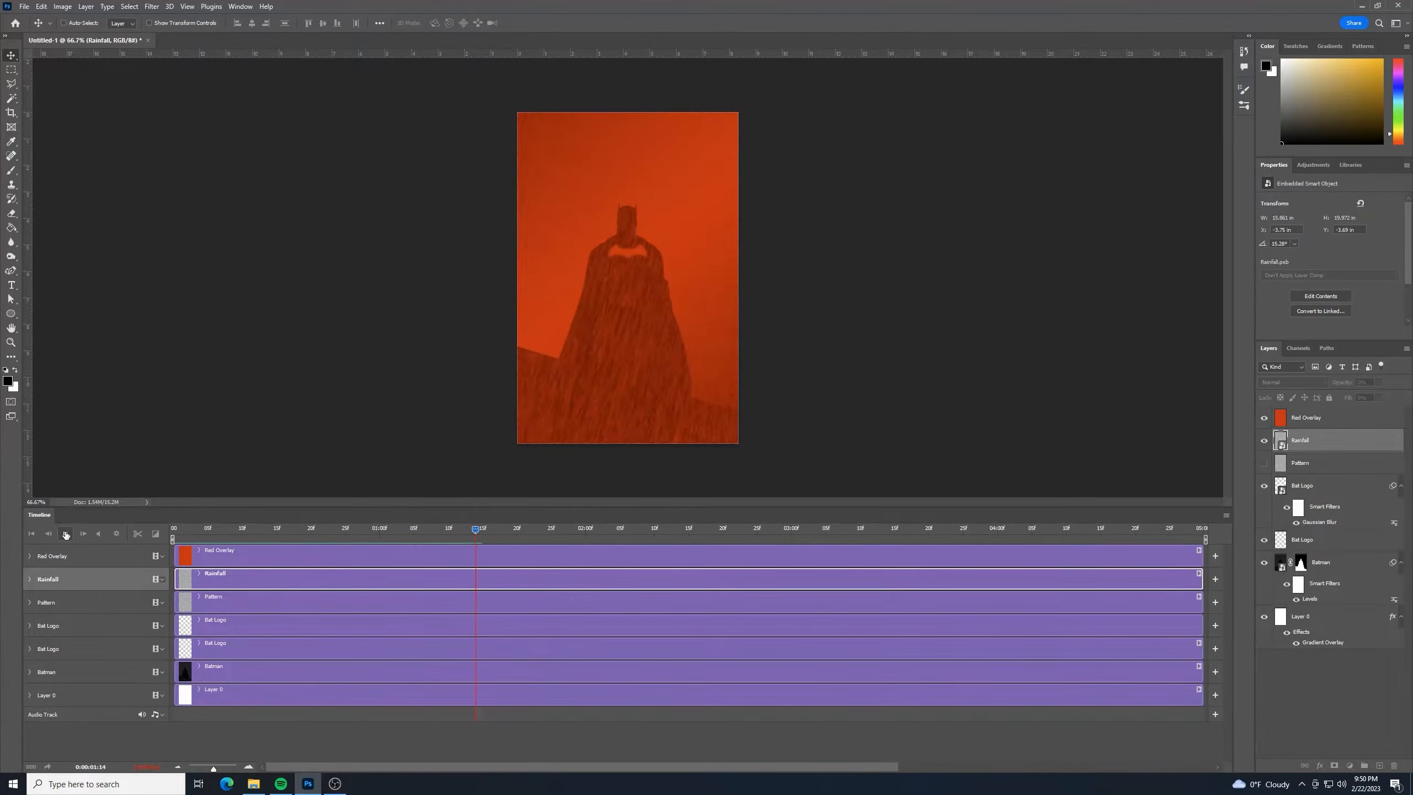
{"action": "left_click", "coordinate": [66, 534]}
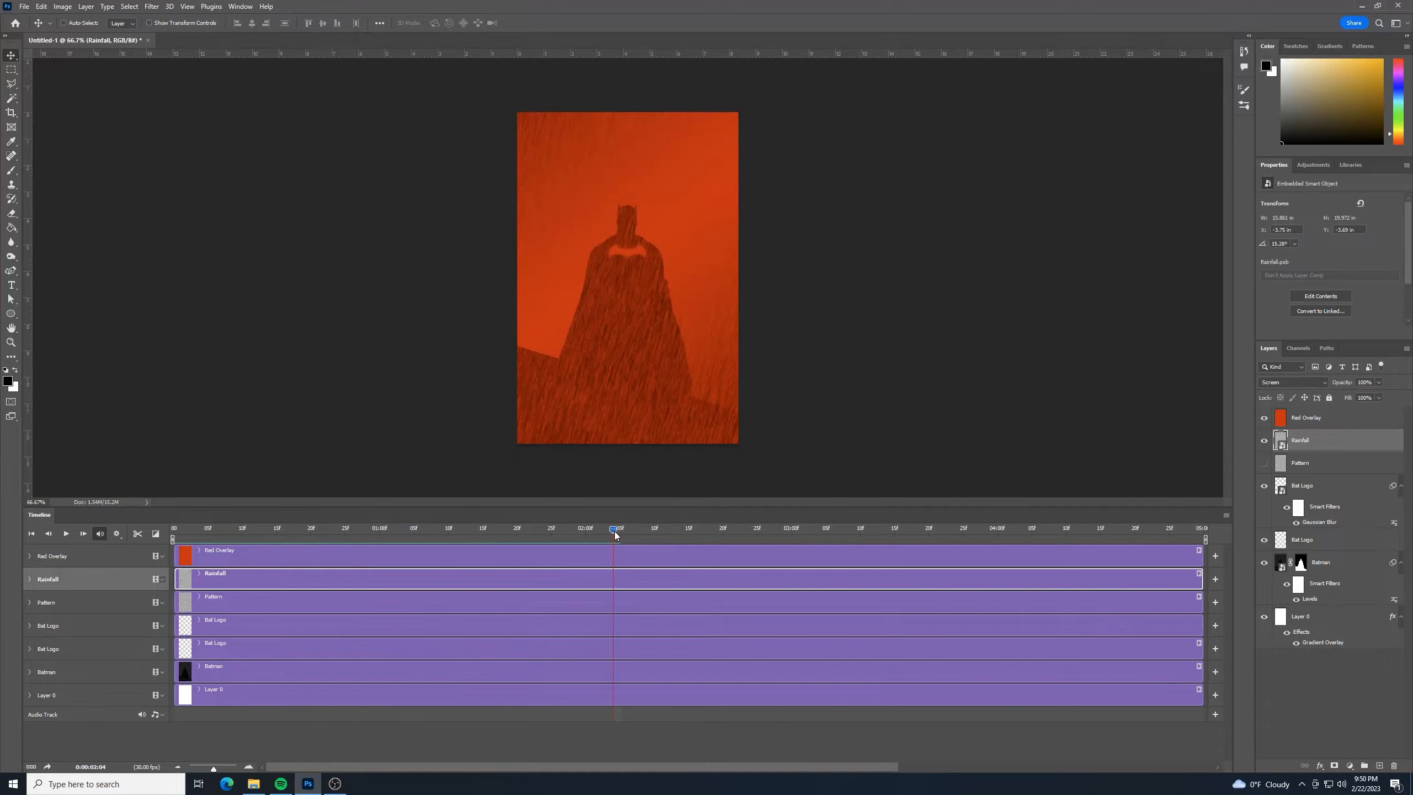
{"action": "left_click_drag", "start_coordinate": [615, 534], "coordinate": [173, 532]}
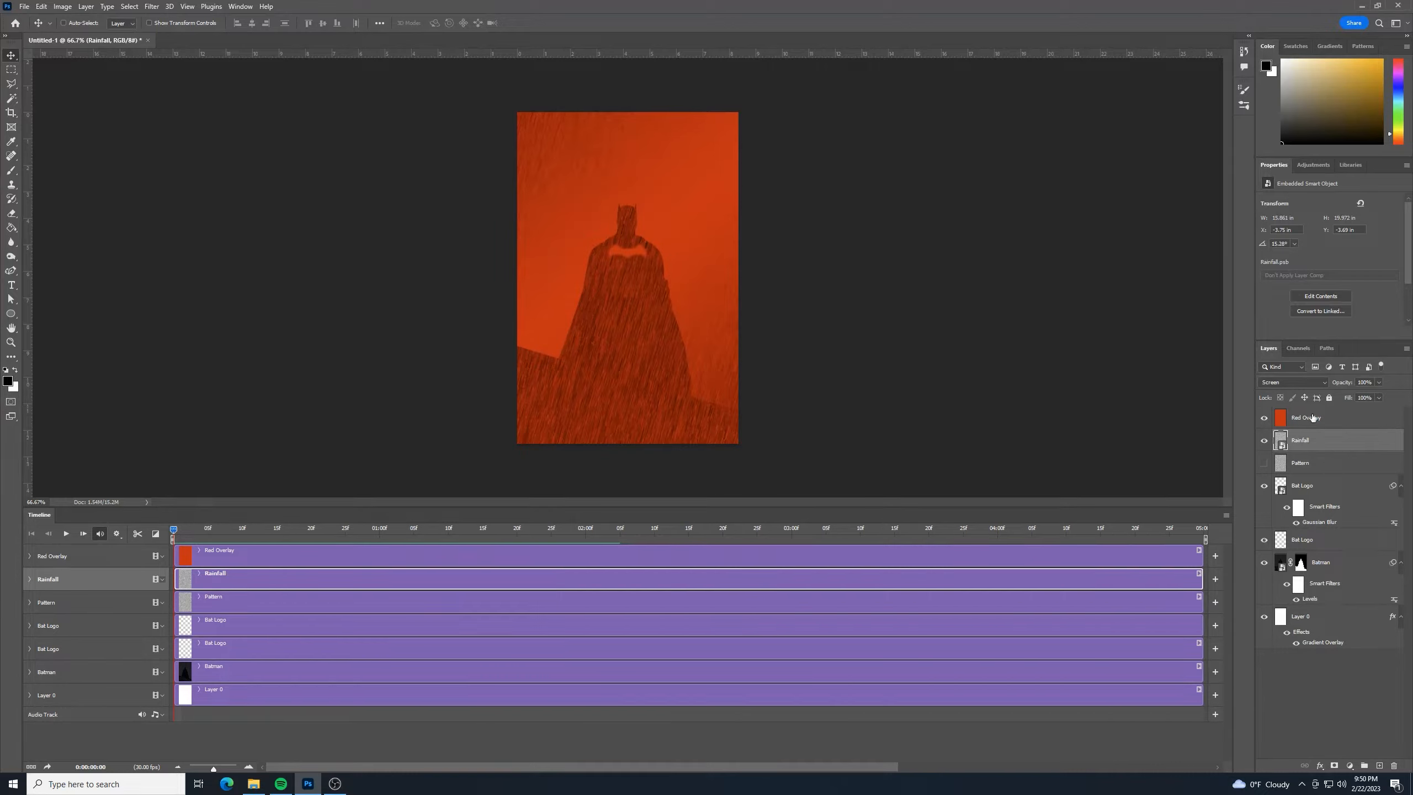
Add a new layer directly above the Red Overlay layer and name it Black.
{"action": "left_click", "coordinate": [1329, 421]}
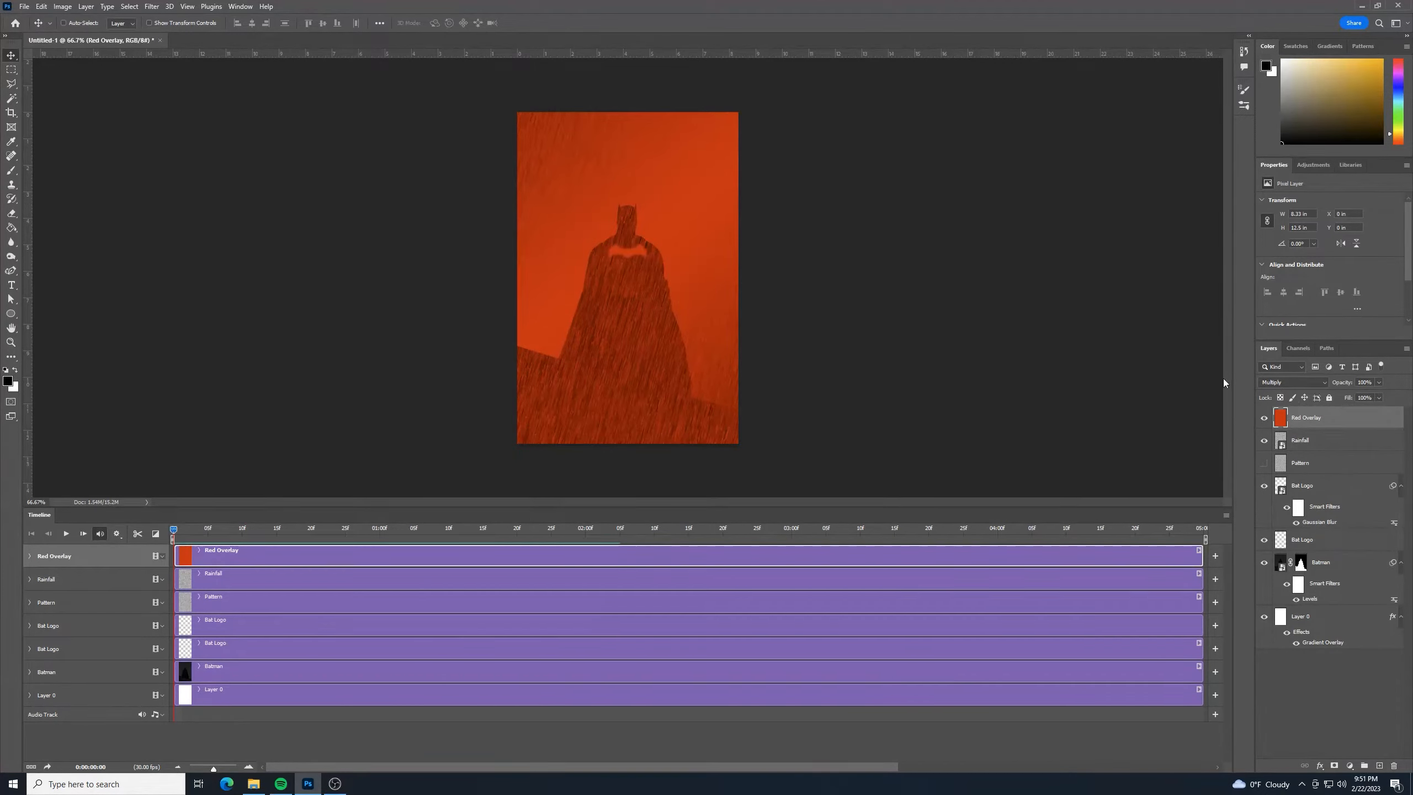
{"action": "left_click", "coordinate": [1380, 766]}
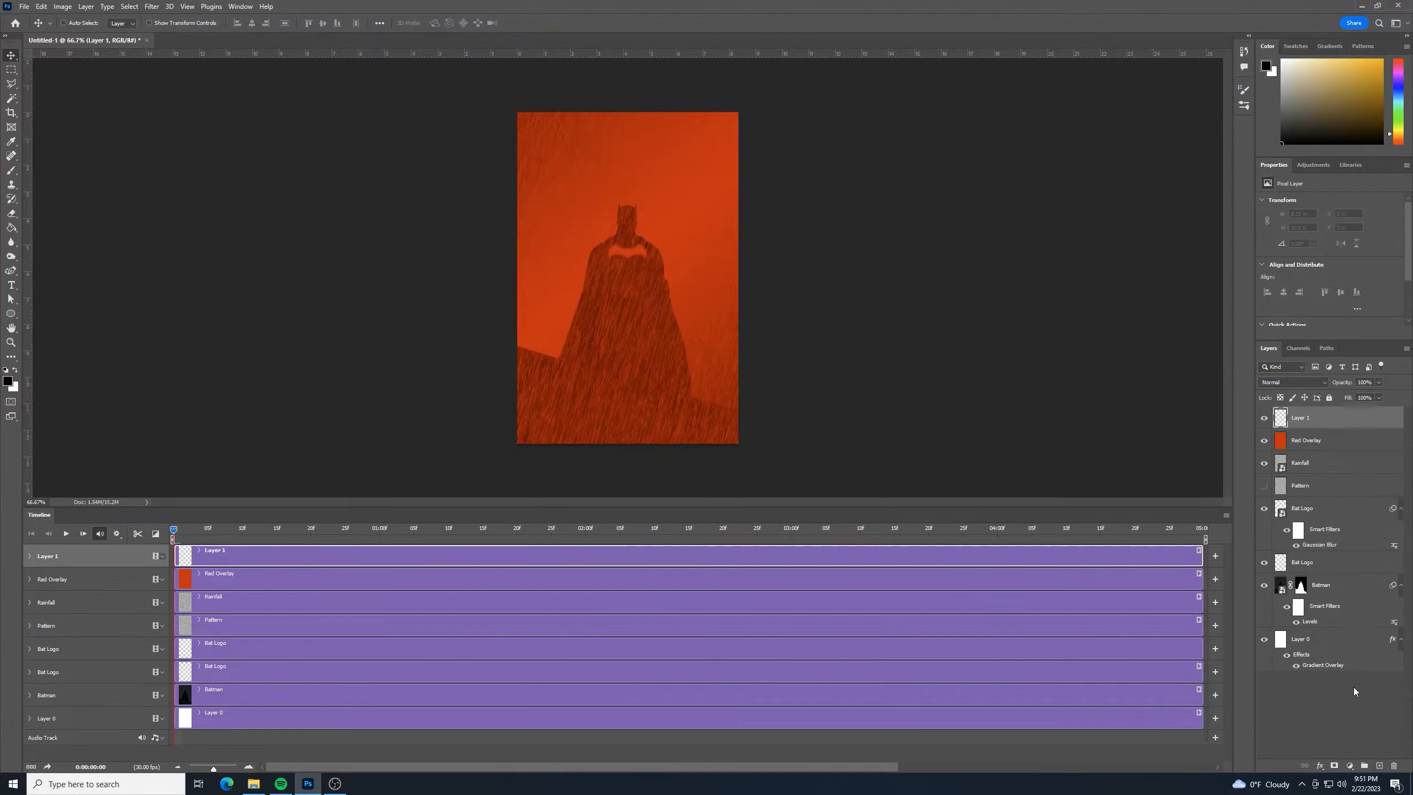
{"action": "double_click", "coordinate": [1296, 418]}
{"action": "type", "text": "Black"}
{"action": "key", "text": "Return"}
Fill the Black layer with solid black and set its blend mode to Overlay.
{"action": "key", "text": "shift+F5"}
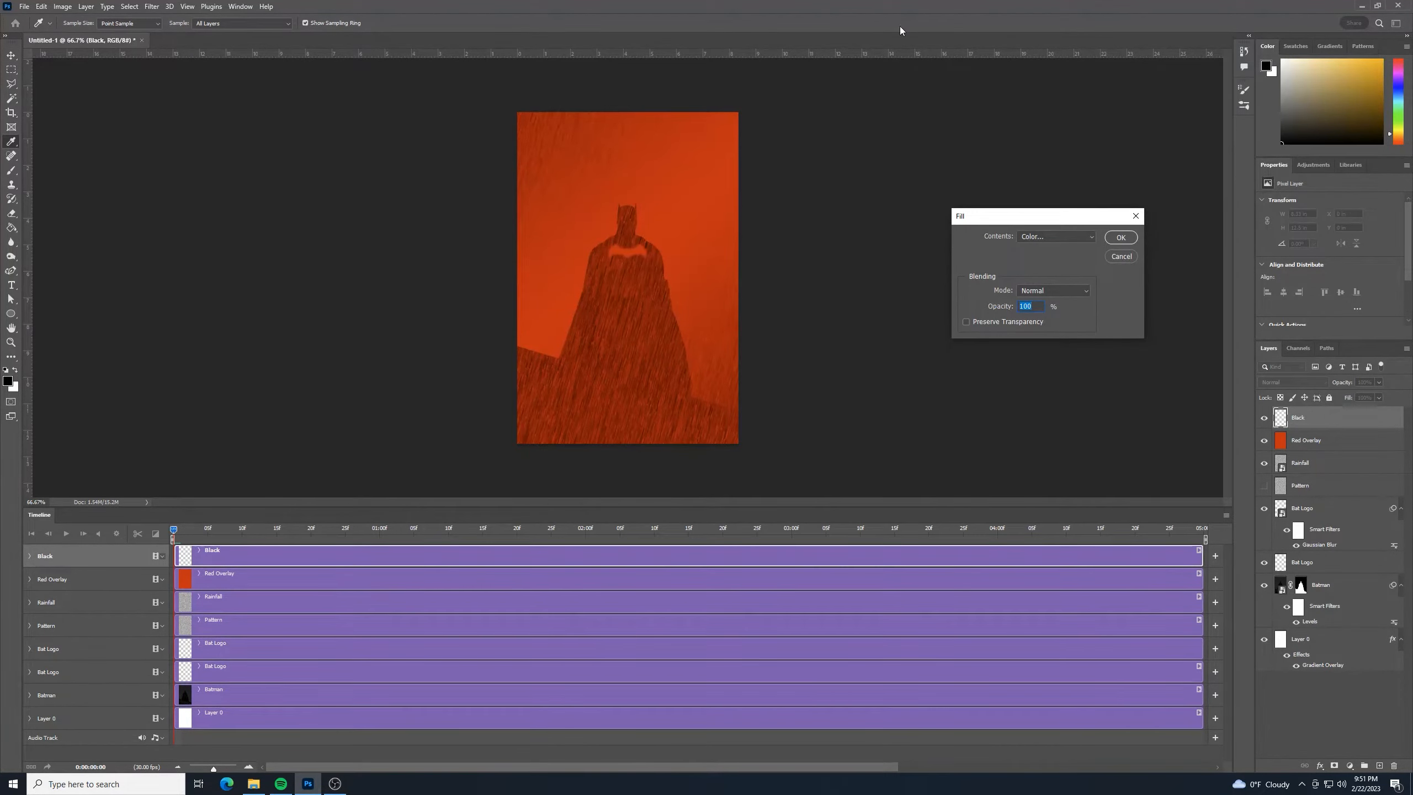
{"action": "left_click", "coordinate": [1043, 237]}
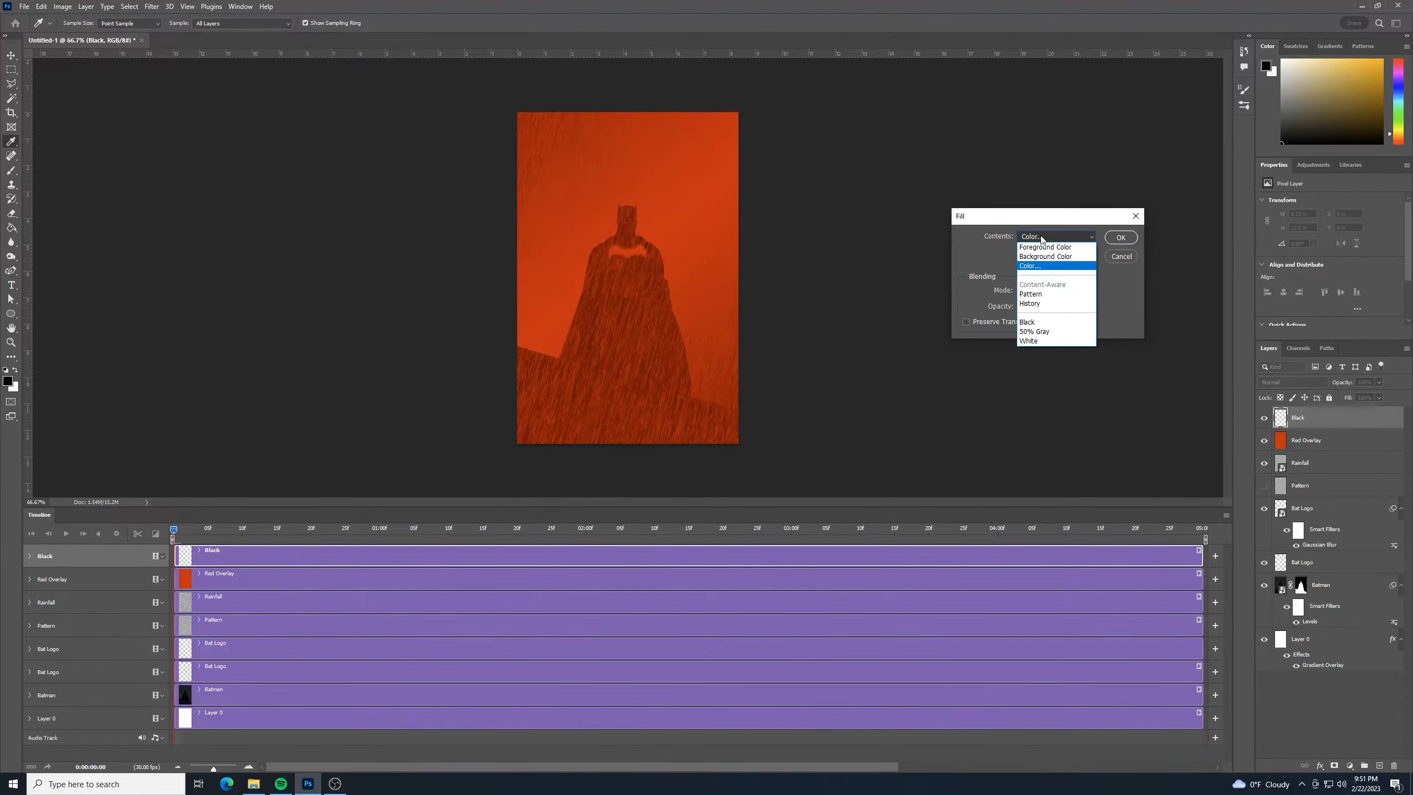
{"action": "left_click", "coordinate": [1055, 323]}
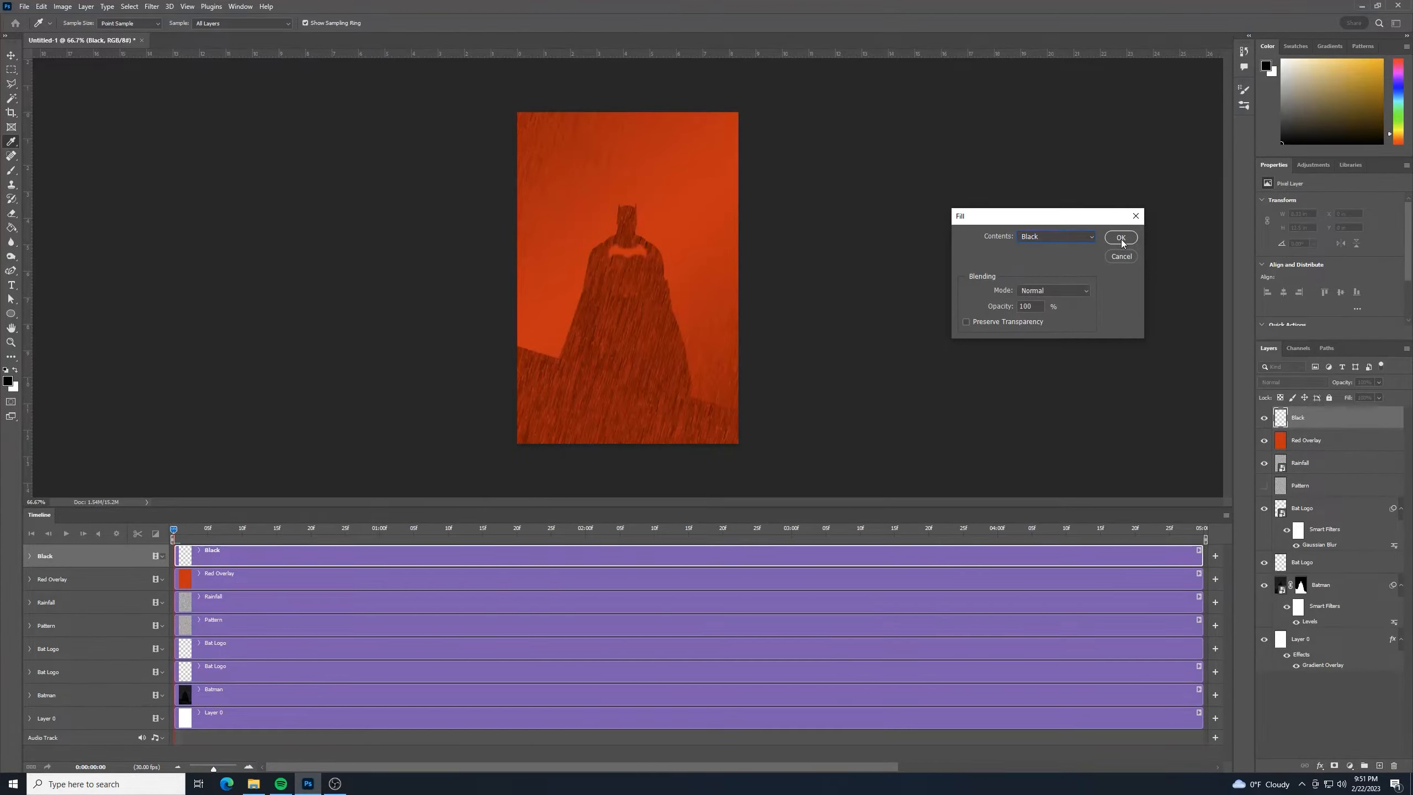
{"action": "left_click", "coordinate": [1120, 237]}
{"action": "key", "text": "v"}
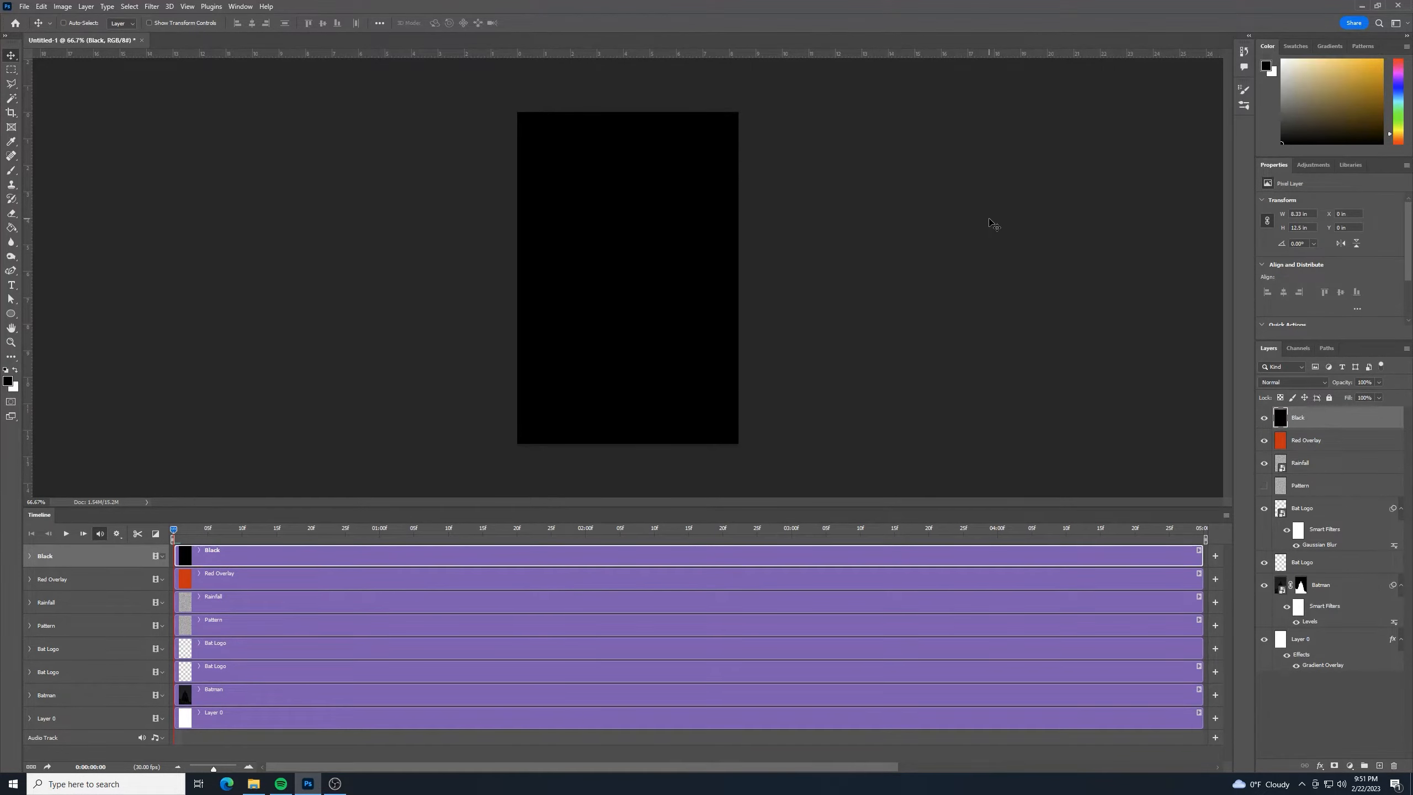
{"action": "left_click", "coordinate": [1321, 380]}
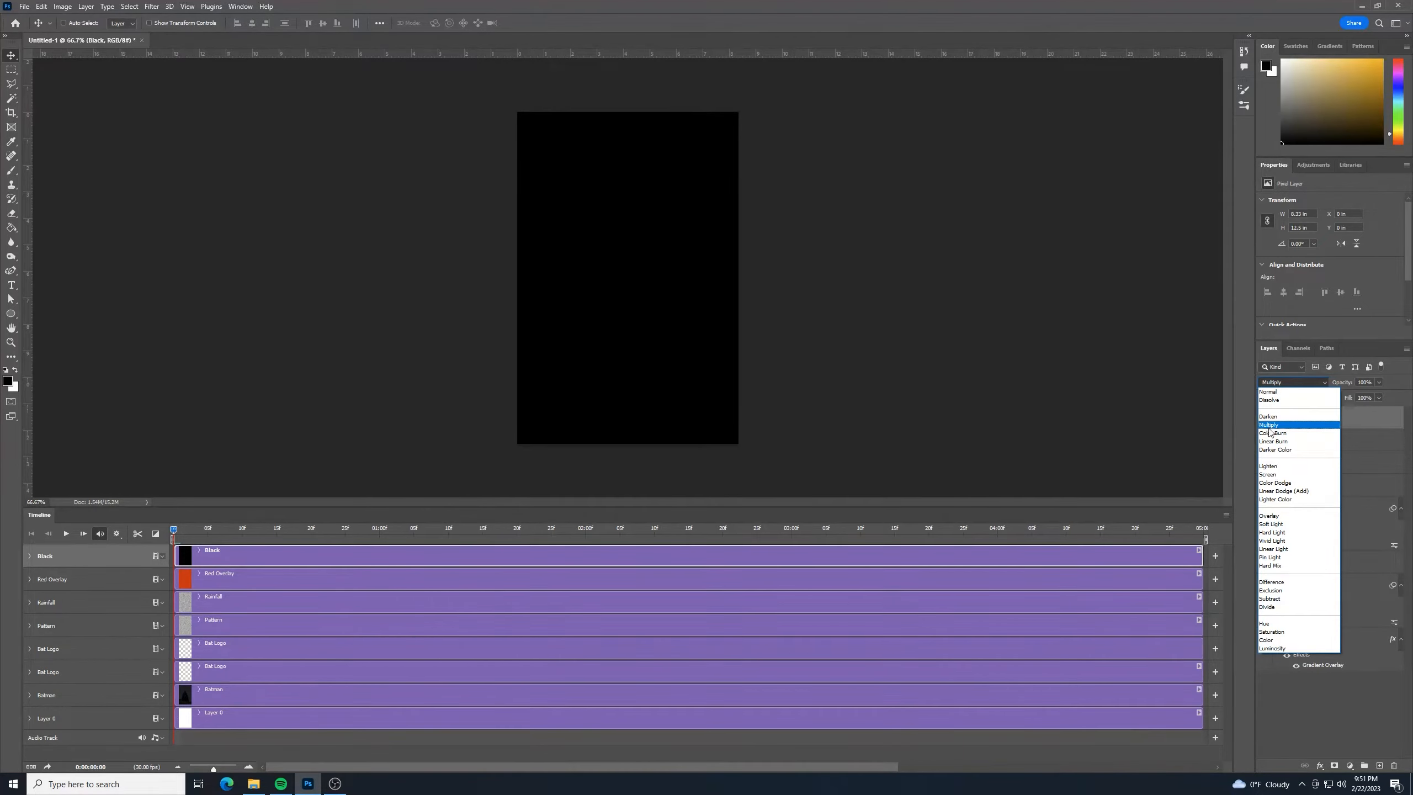
{"action": "left_click", "coordinate": [1275, 516]}
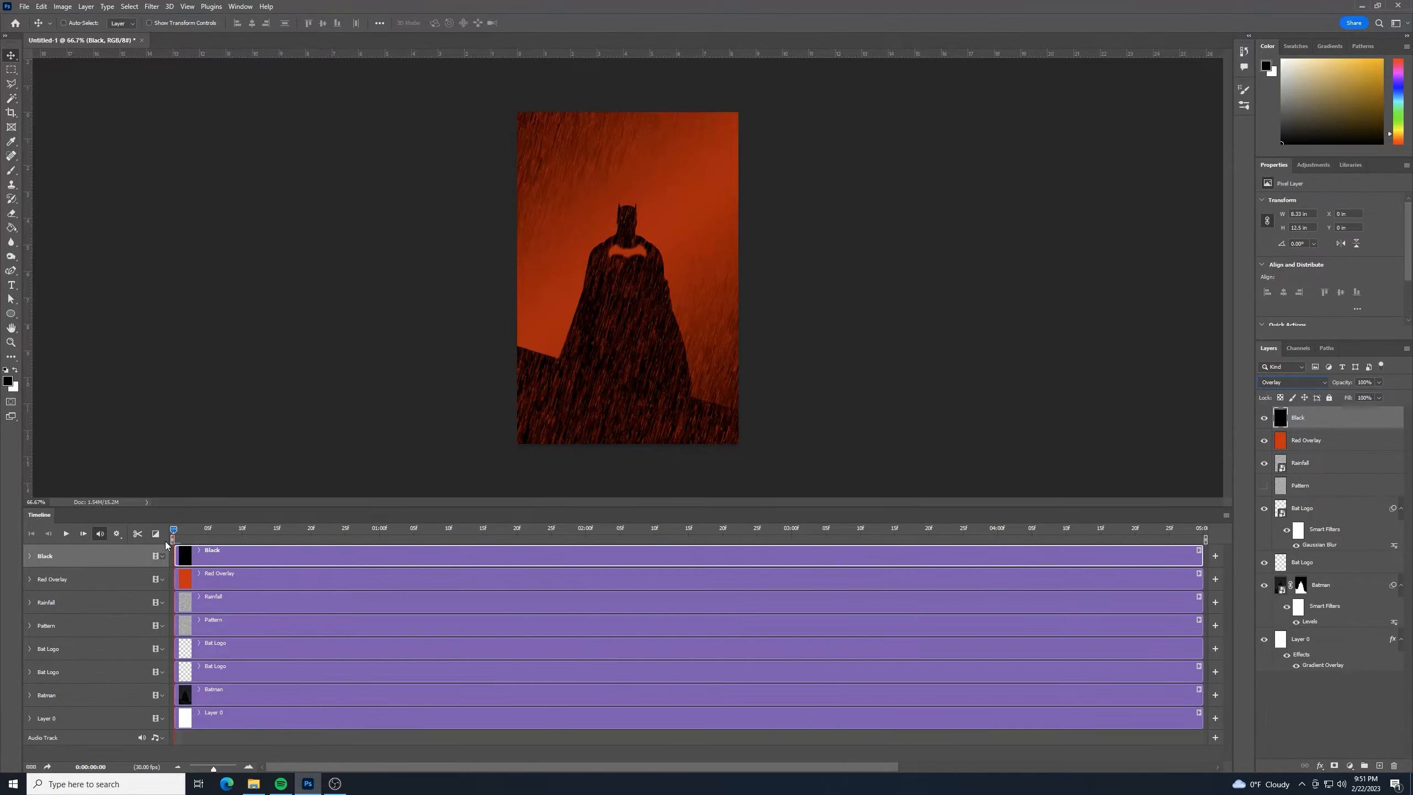
Start keyframing the Black layer's opacity at 1 second, and add a 0% opacity keyframe two frames after it.
{"action": "left_click", "coordinate": [30, 556]}
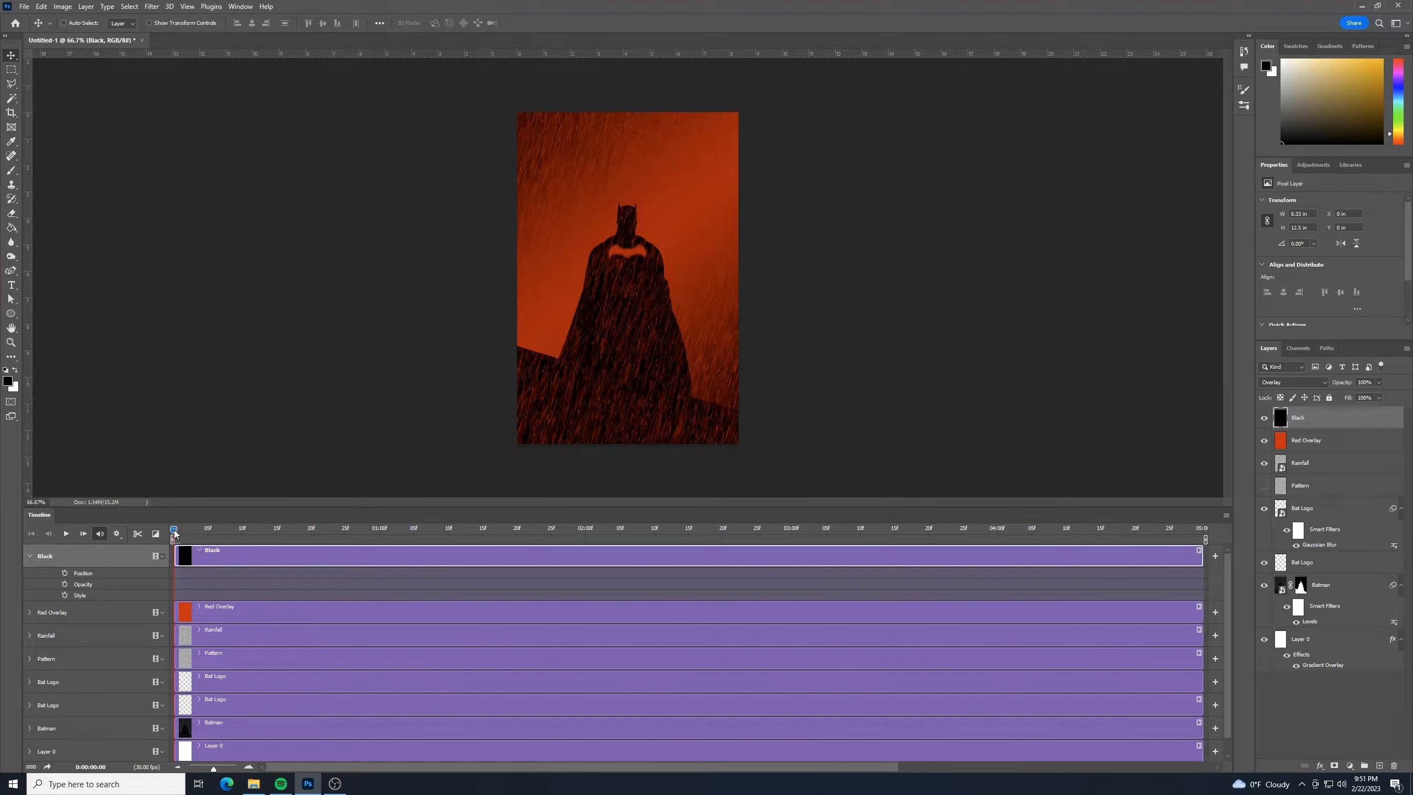
{"action": "left_click_drag", "start_coordinate": [174, 532], "coordinate": [381, 508]}
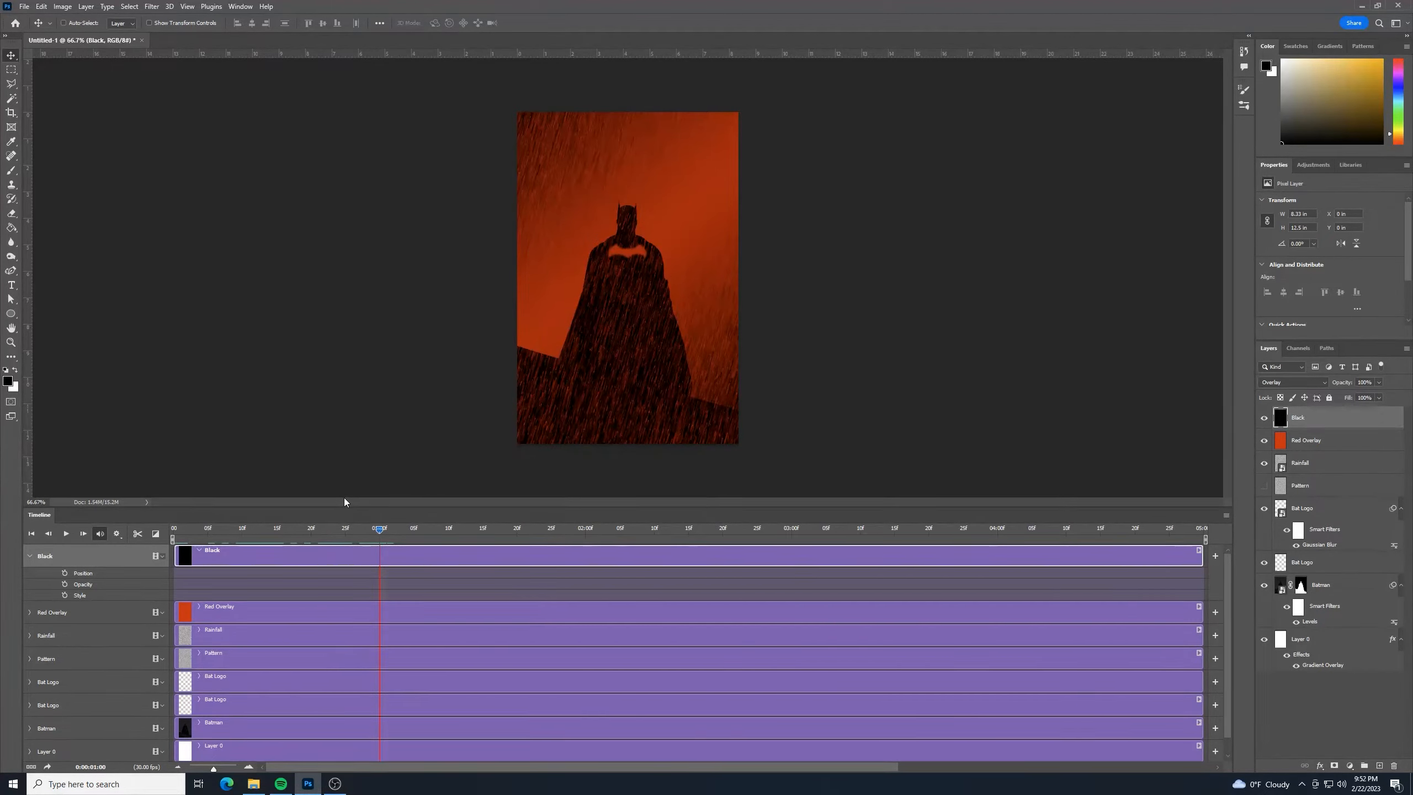
{"action": "left_click", "coordinate": [65, 584]}
{"action": "left_click_drag", "start_coordinate": [381, 529], "coordinate": [395, 530]}
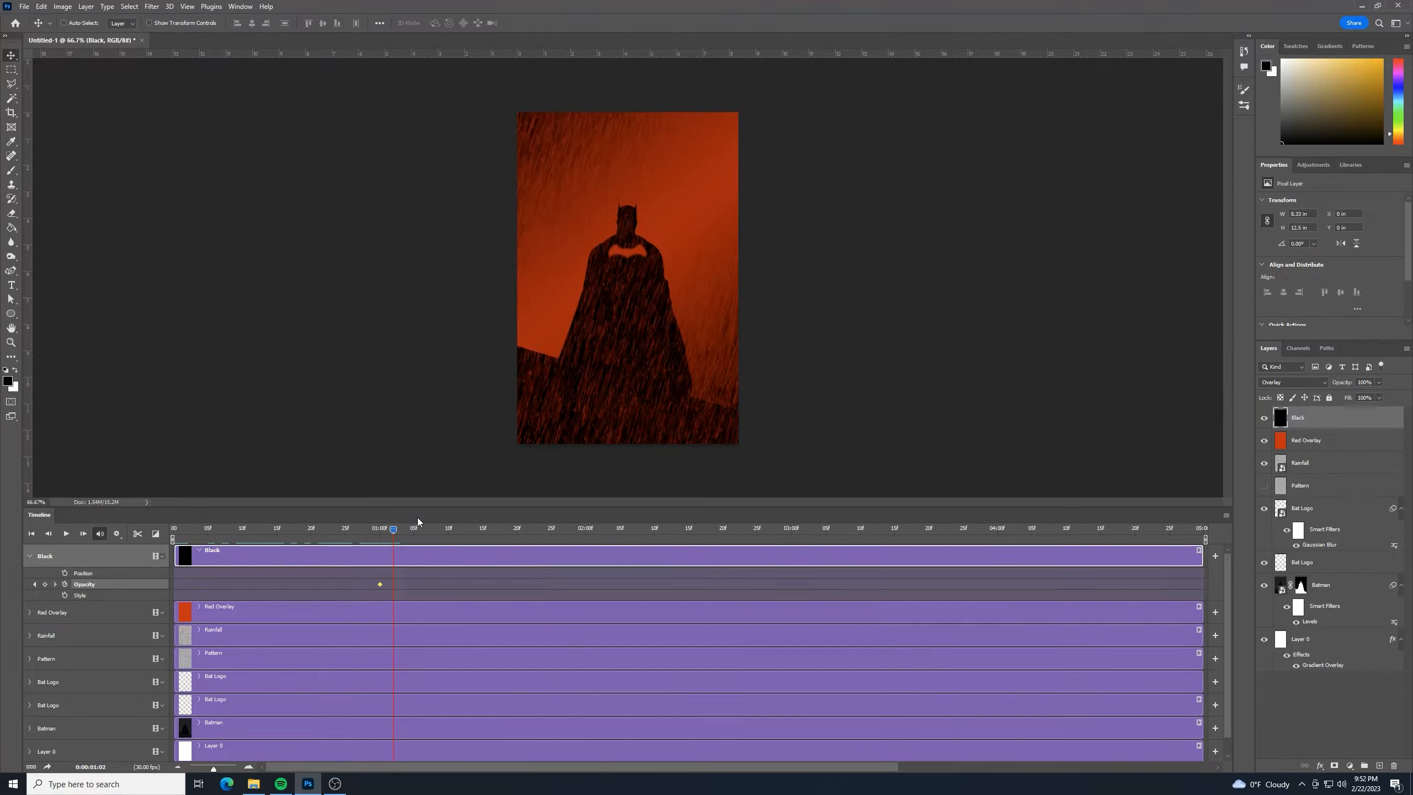
{"action": "left_click", "coordinate": [45, 584]}
{"action": "left_click", "coordinate": [1374, 383]}
{"action": "type", "text": "0"}
{"action": "key", "text": "Return"}
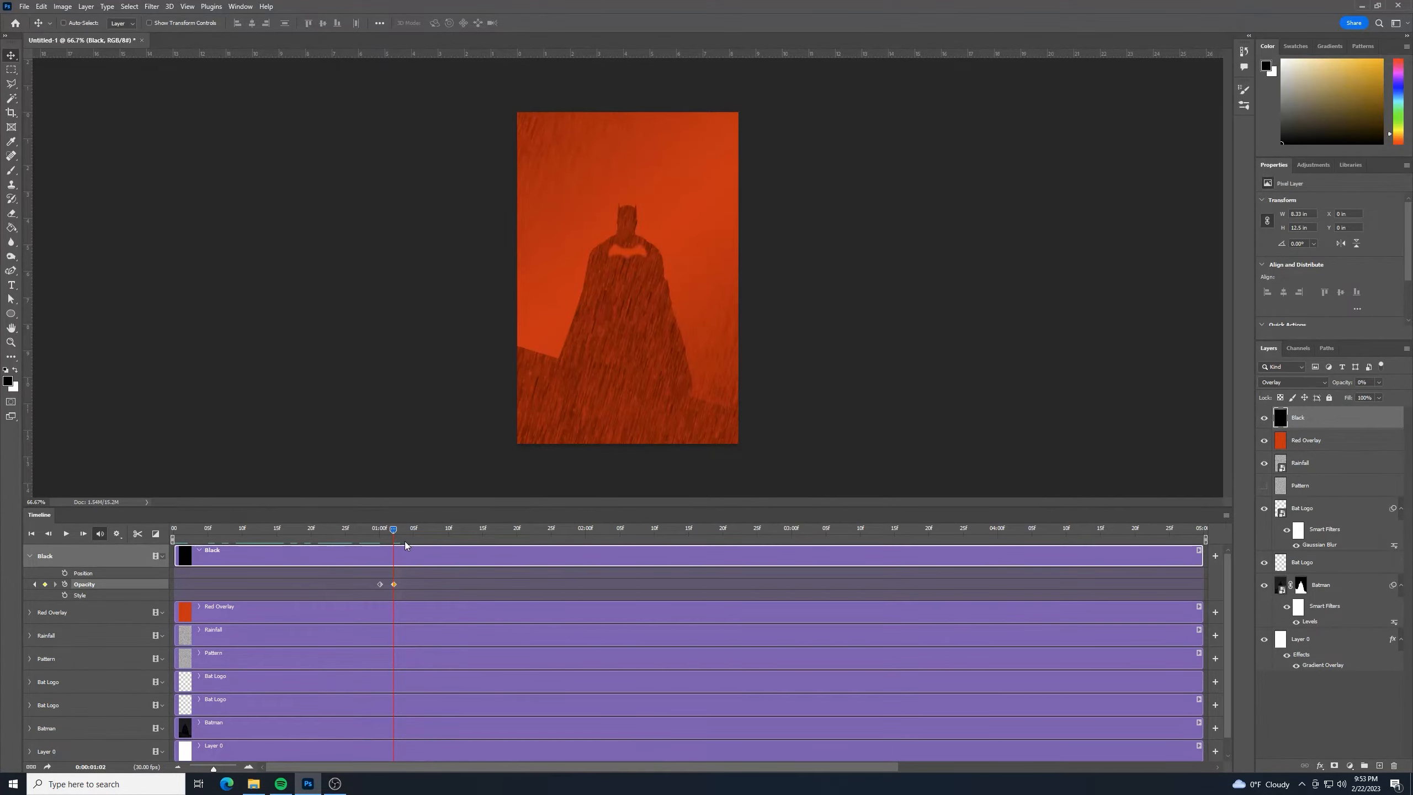
Keyframe the Black layer's opacity back to 100% at 2 seconds, and add another 100% keyframe at 3 seconds 15 frames.
{"action": "left_click_drag", "start_coordinate": [392, 533], "coordinate": [585, 535]}
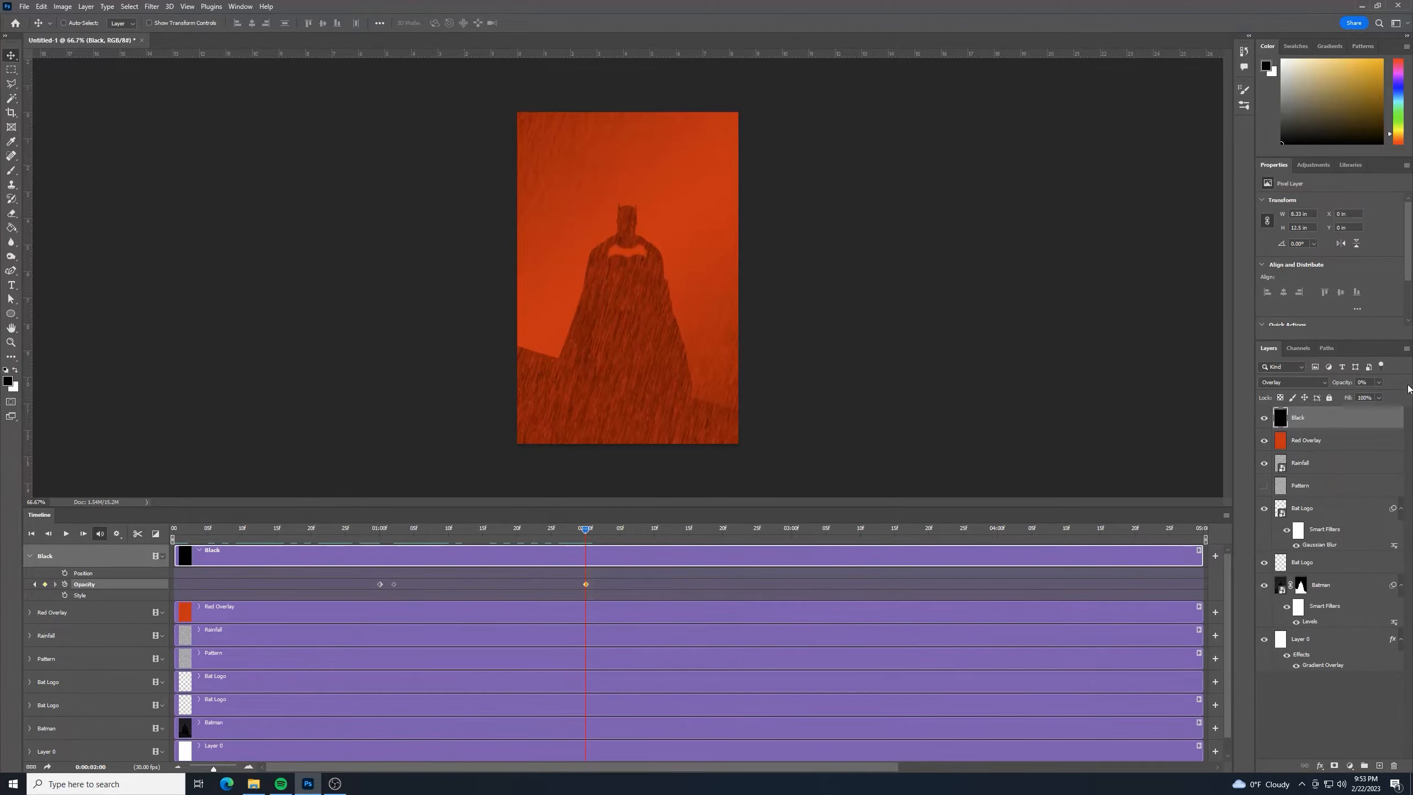
{"action": "left_click", "coordinate": [1359, 382]}
{"action": "left_click_drag", "start_coordinate": [1342, 385], "coordinate": [1397, 385]}
{"action": "key", "text": "space"}
{"action": "key", "text": "space"}
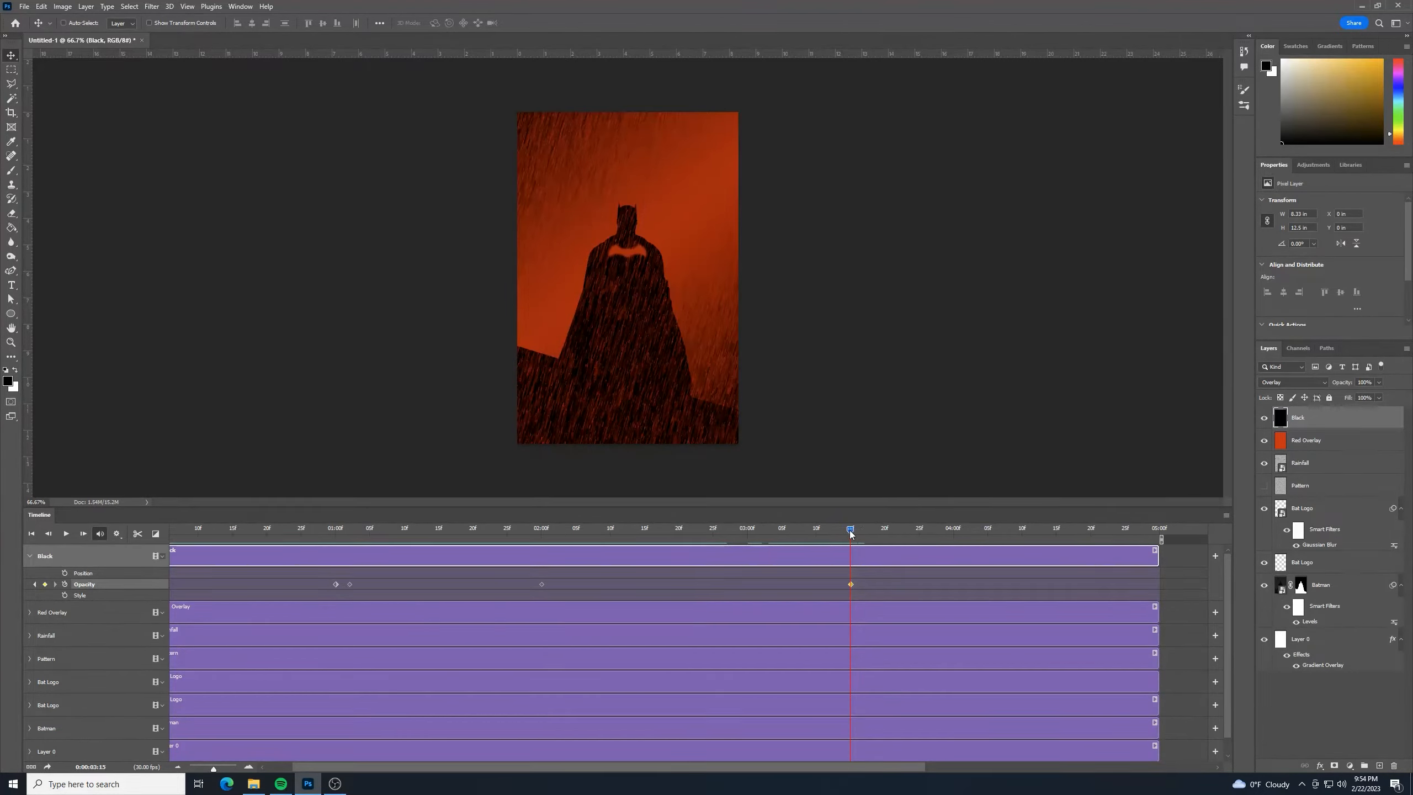
Add opacity keyframes to the Black layer: 0% at 3 seconds 17 frames and 50% at 4 seconds.
{"action": "left_click_drag", "start_coordinate": [852, 532], "coordinate": [866, 532]}
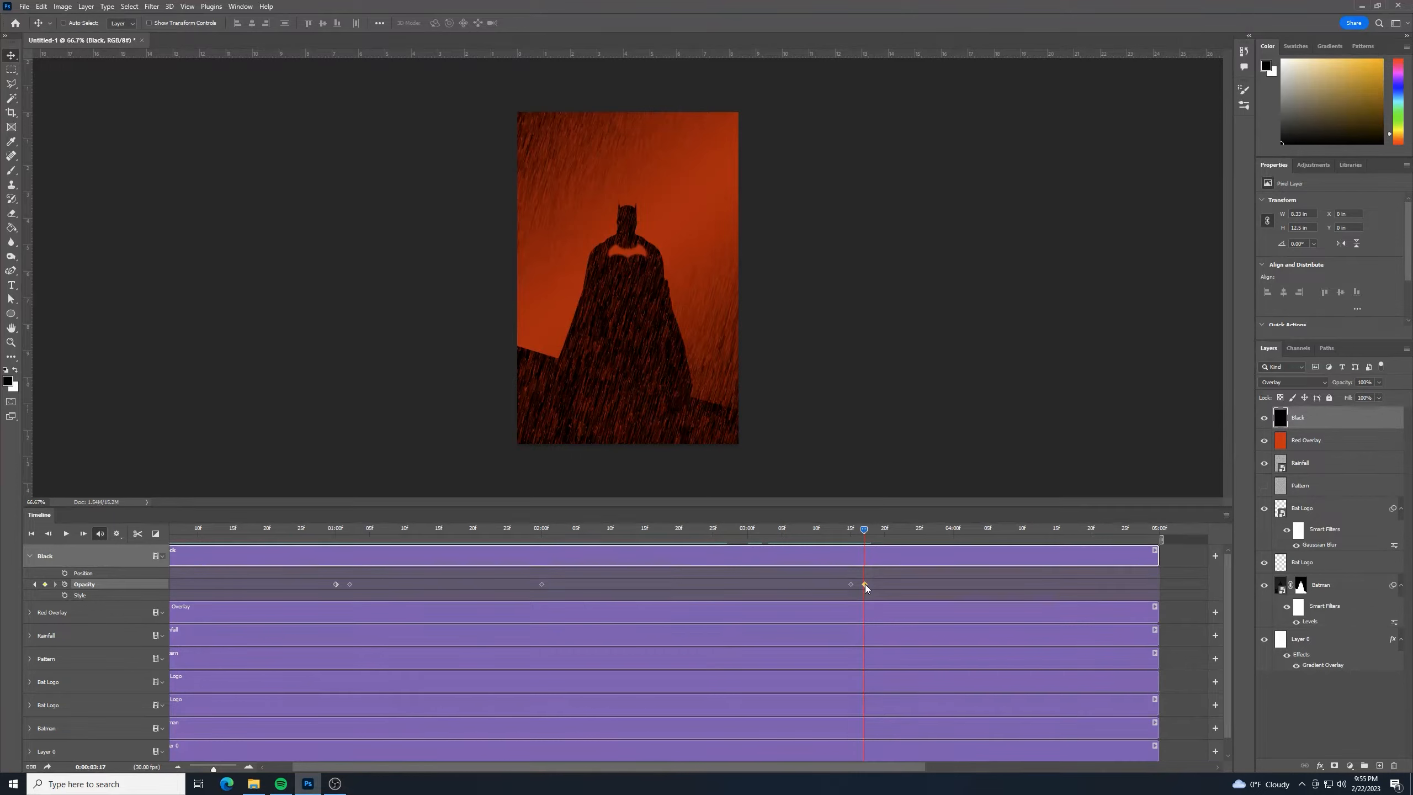
{"action": "left_click", "coordinate": [1366, 382]}
{"action": "type", "text": "0"}
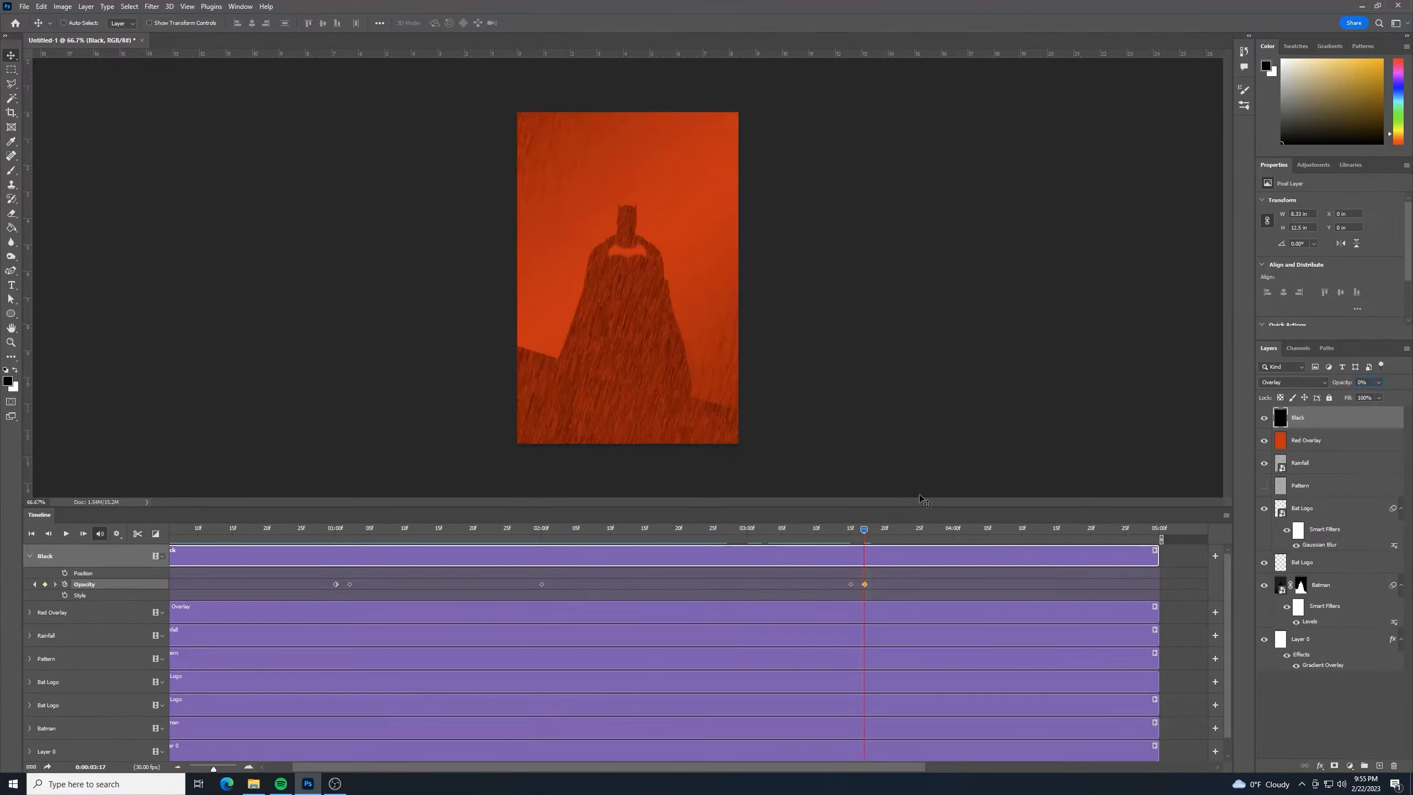
{"action": "left_click", "coordinate": [954, 528]}
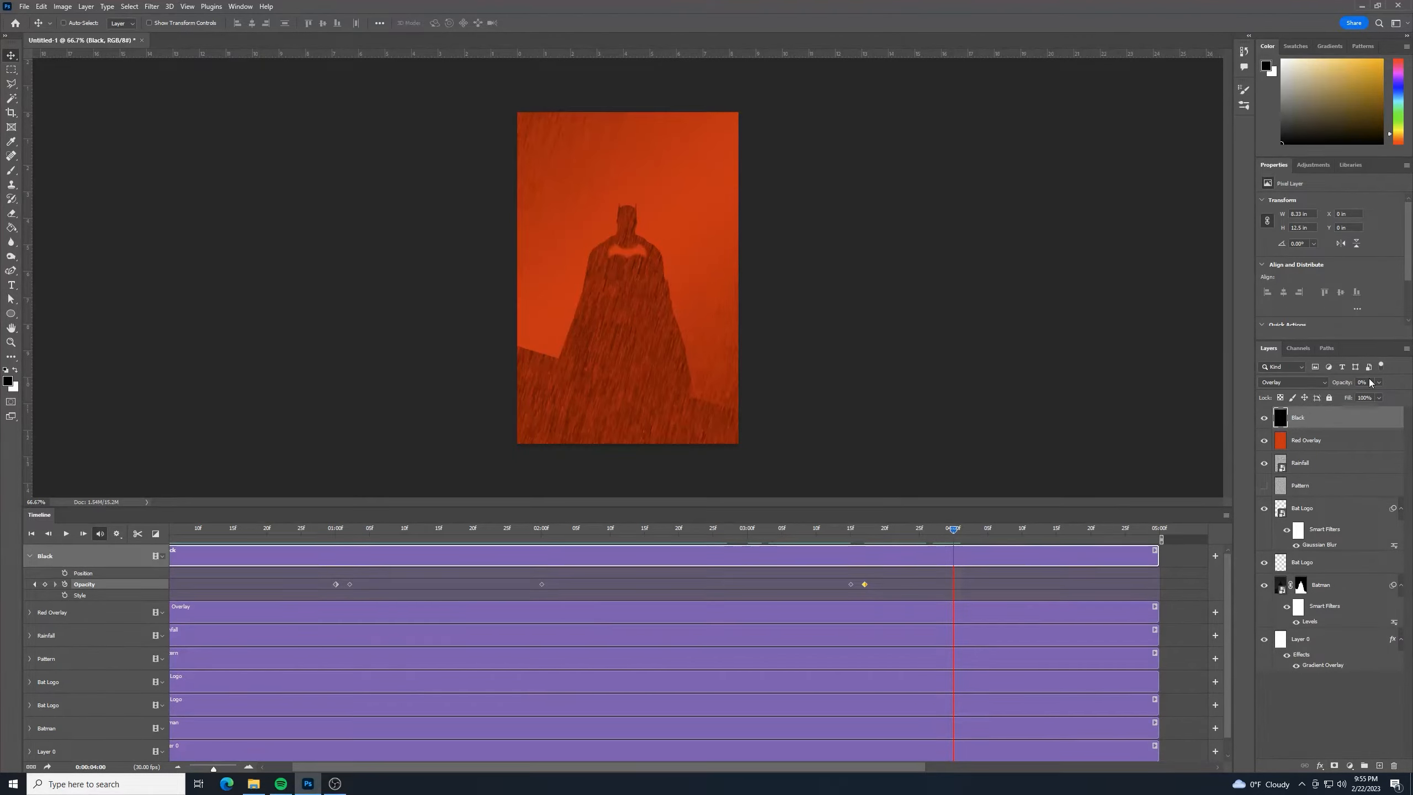
{"action": "left_click", "coordinate": [46, 585]}
{"action": "left_click", "coordinate": [1367, 383]}
{"action": "type", "text": "50"}
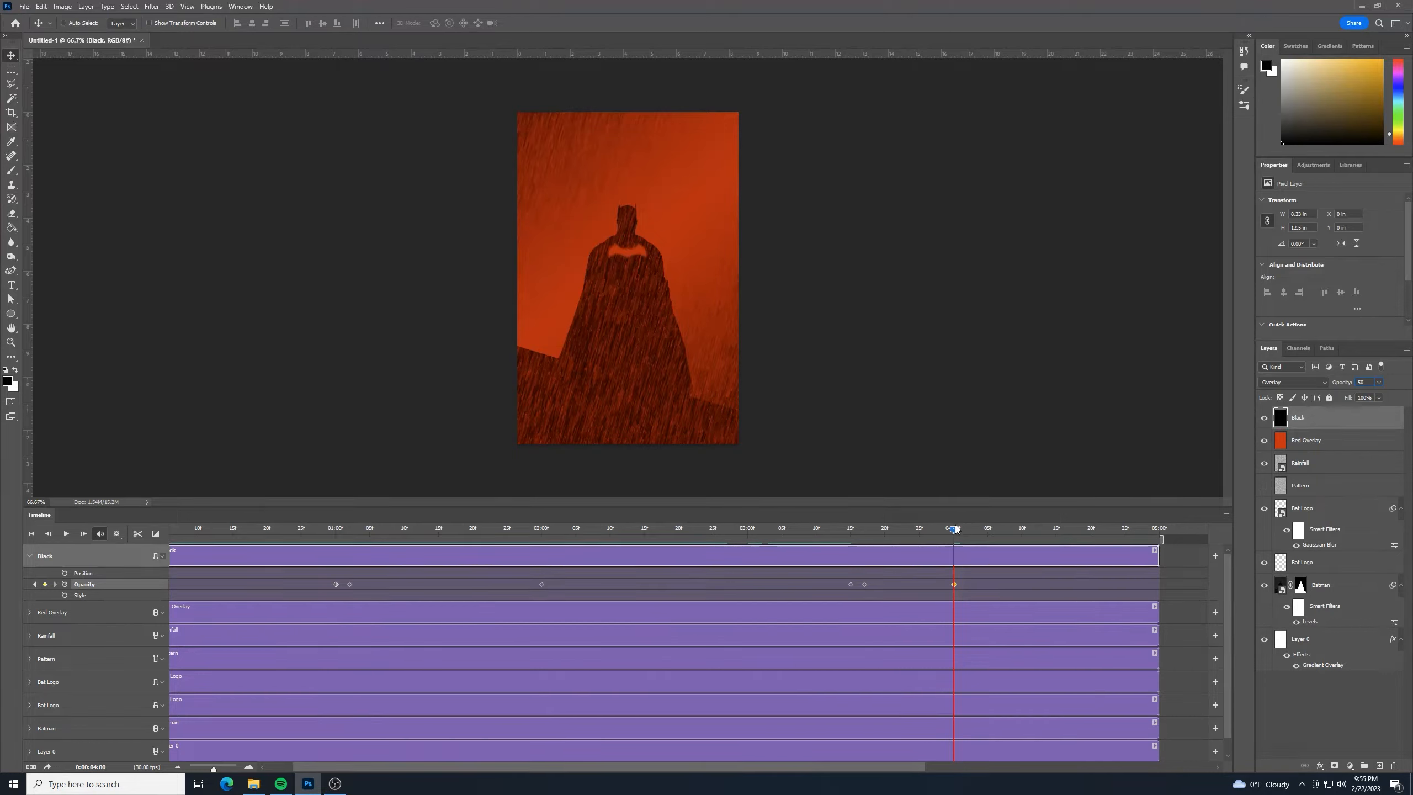
Keyframe the Black layer's opacity to 0% at 4 seconds 2 frames and to 100% at 4 seconds 29 frames.
{"action": "left_click_drag", "start_coordinate": [955, 529], "coordinate": [968, 529]}
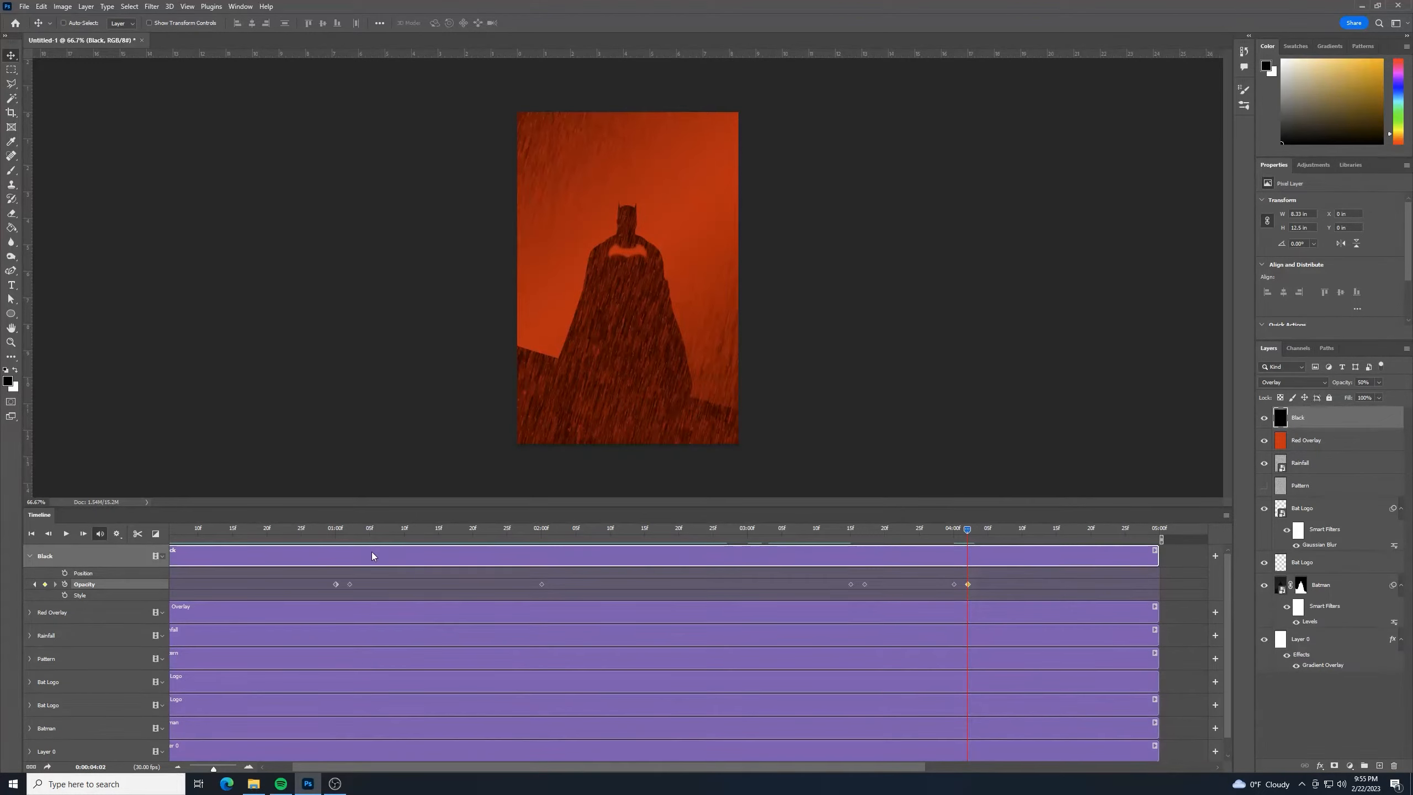
{"action": "left_click", "coordinate": [1372, 383]}
{"action": "key", "text": "Return"}
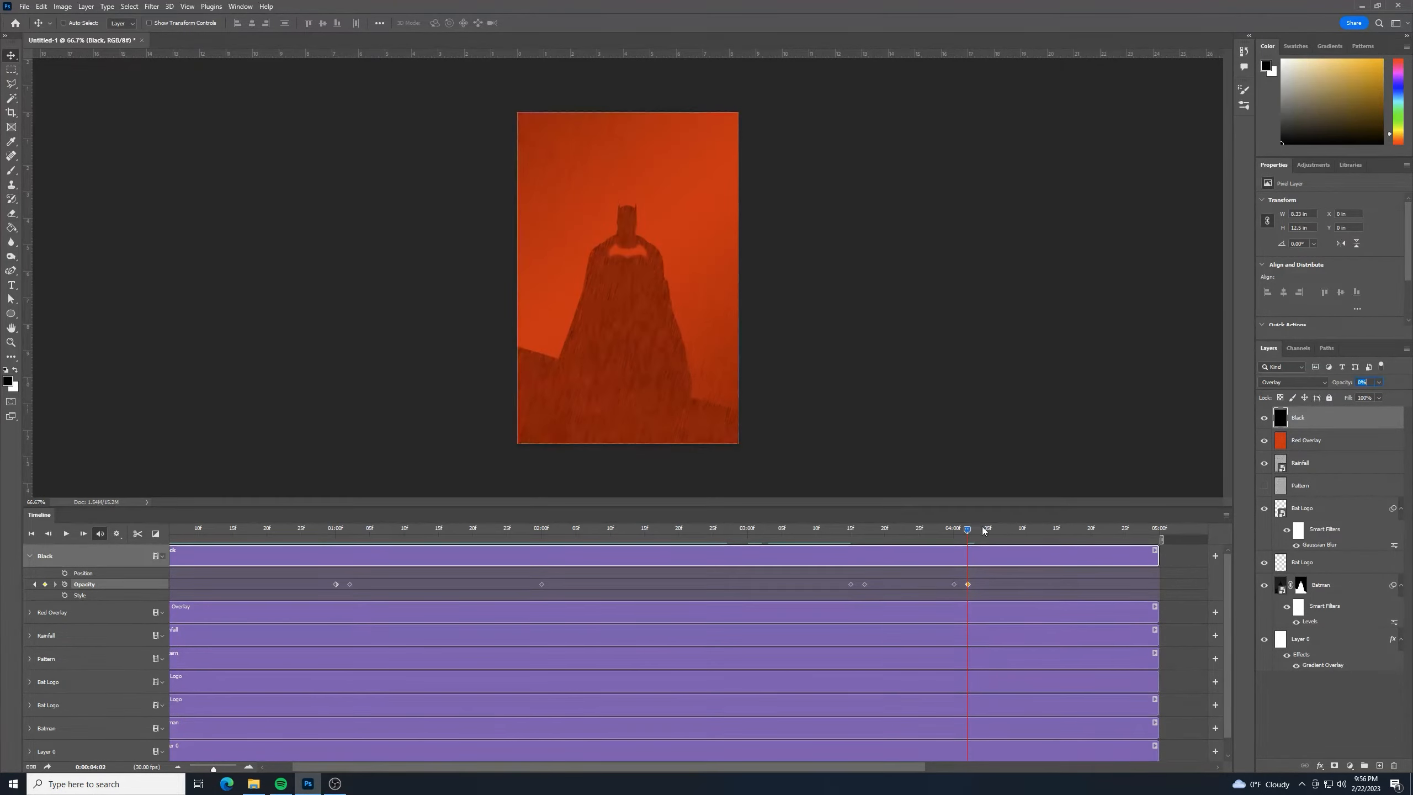
{"action": "left_click_drag", "start_coordinate": [981, 532], "coordinate": [1152, 532]}
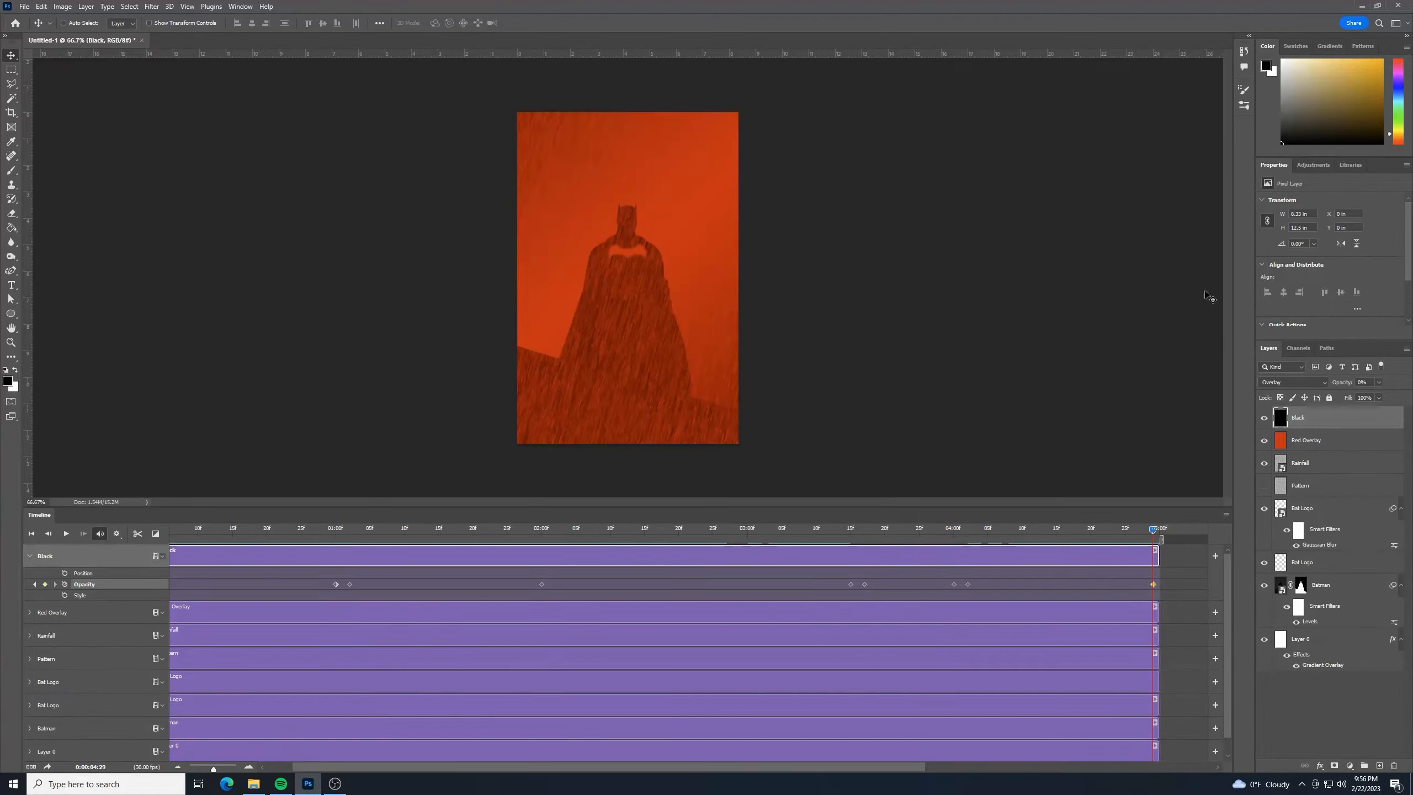
{"action": "left_click", "coordinate": [1361, 382]}
{"action": "type", "text": "100"}
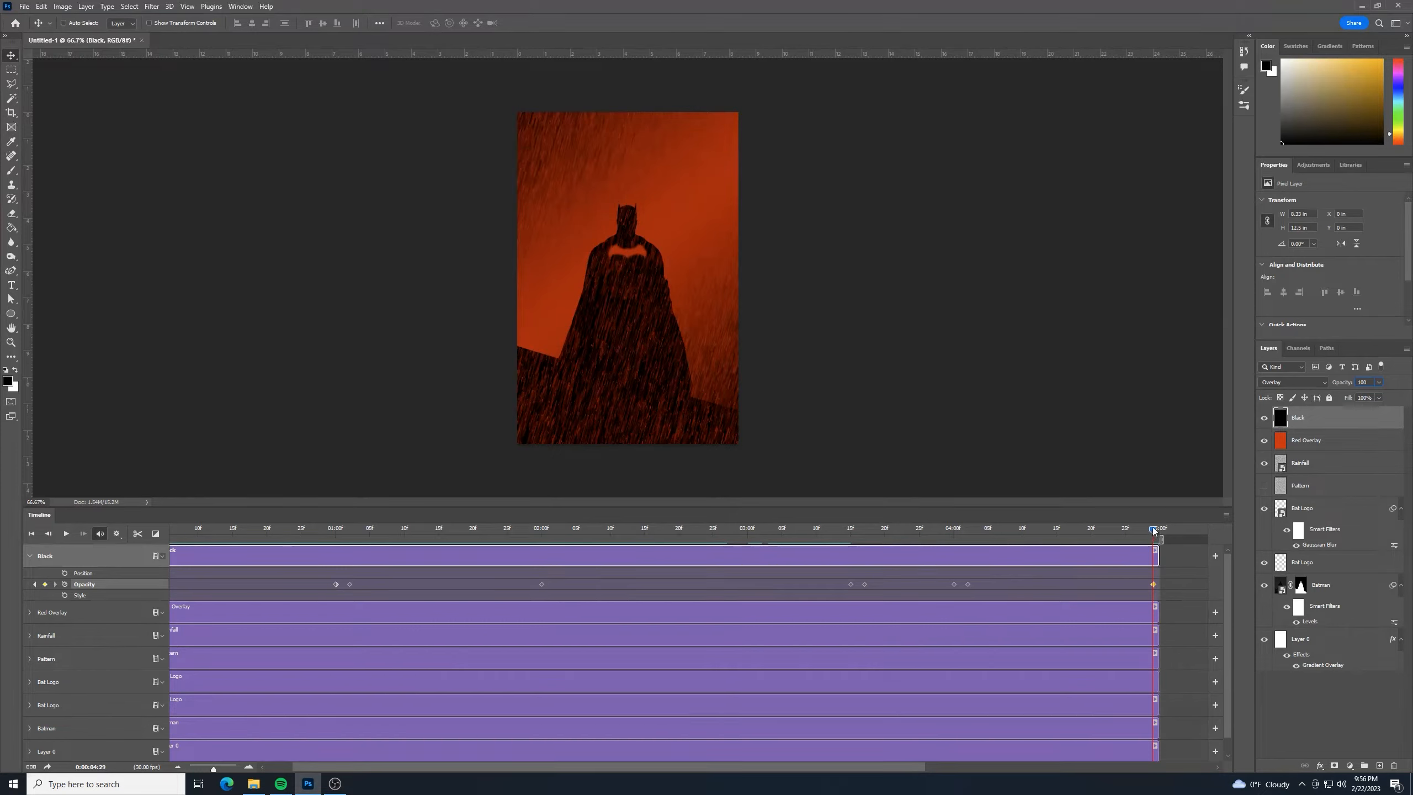
Play the animation from the first frame to preview the lightning flashes, and return the playhead to the start.
{"action": "left_click_drag", "start_coordinate": [1154, 530], "coordinate": [64, 571]}
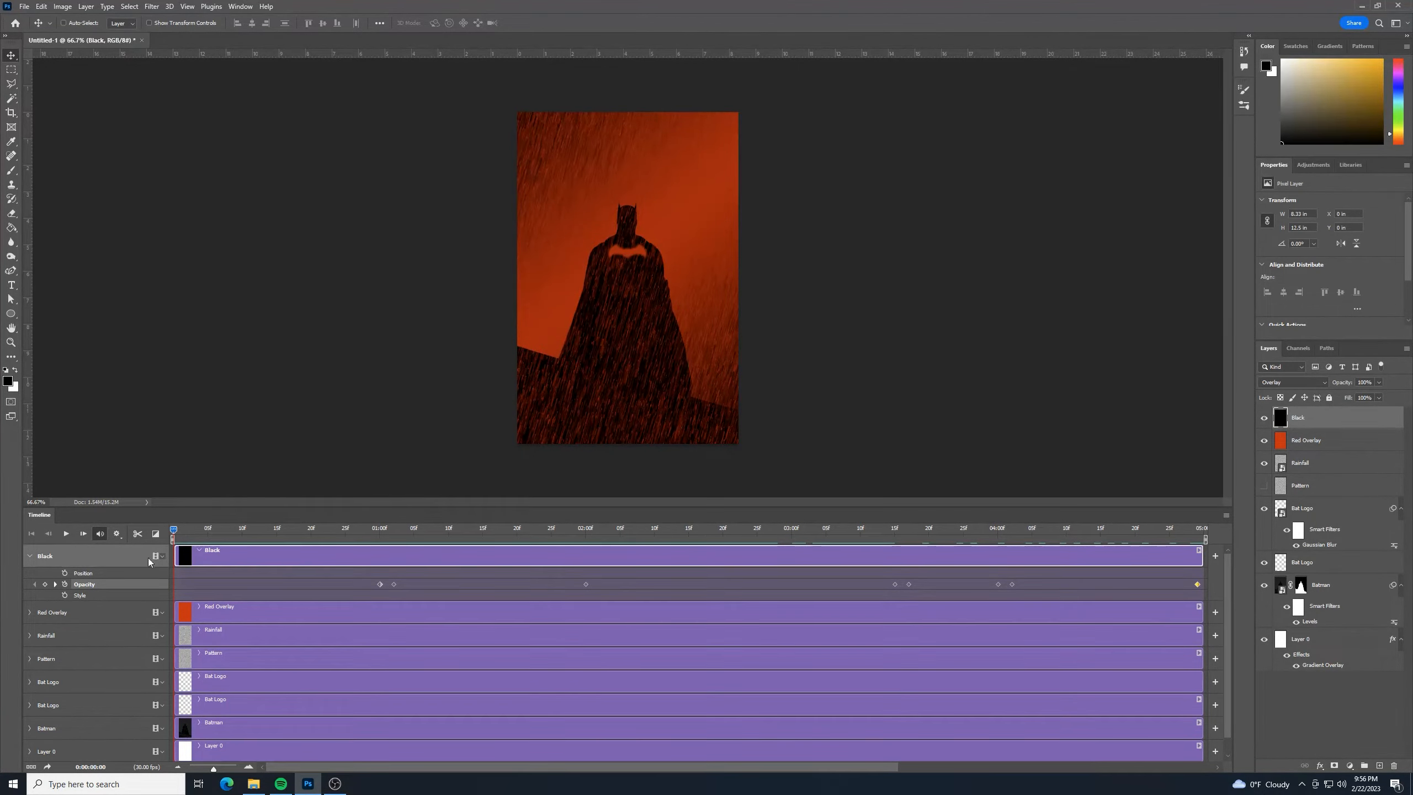
{"action": "left_click", "coordinate": [66, 533]}
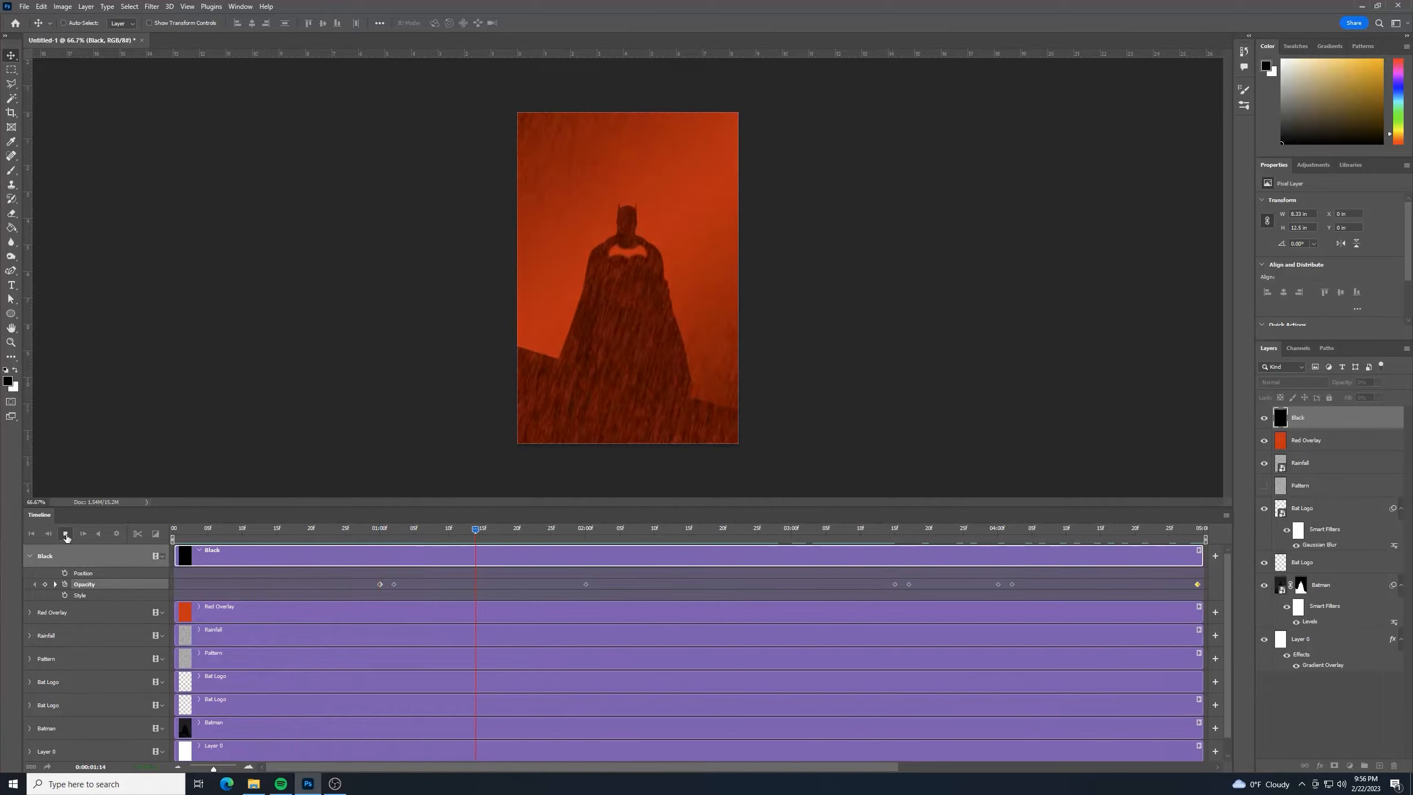
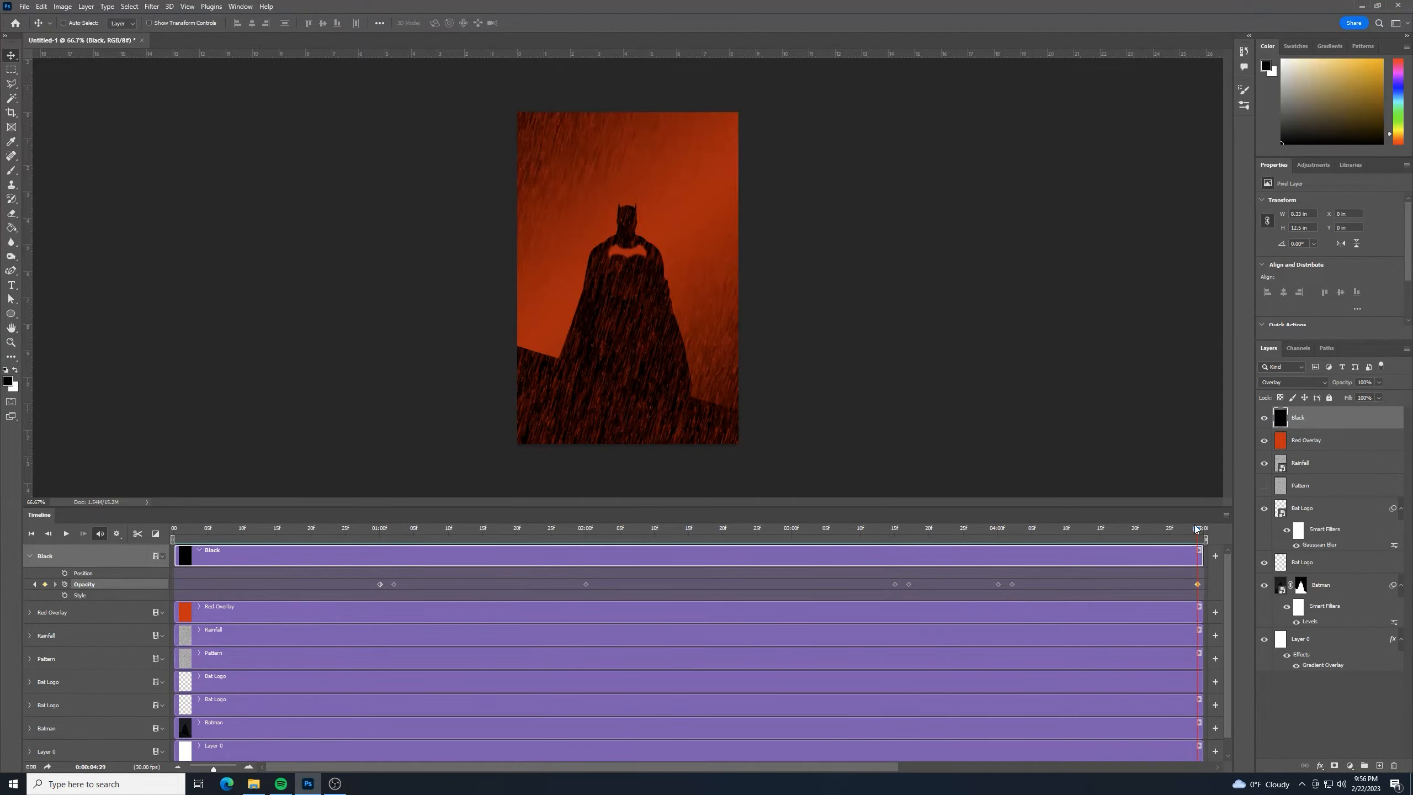
{"action": "left_click_drag", "start_coordinate": [1199, 531], "coordinate": [95, 506]}
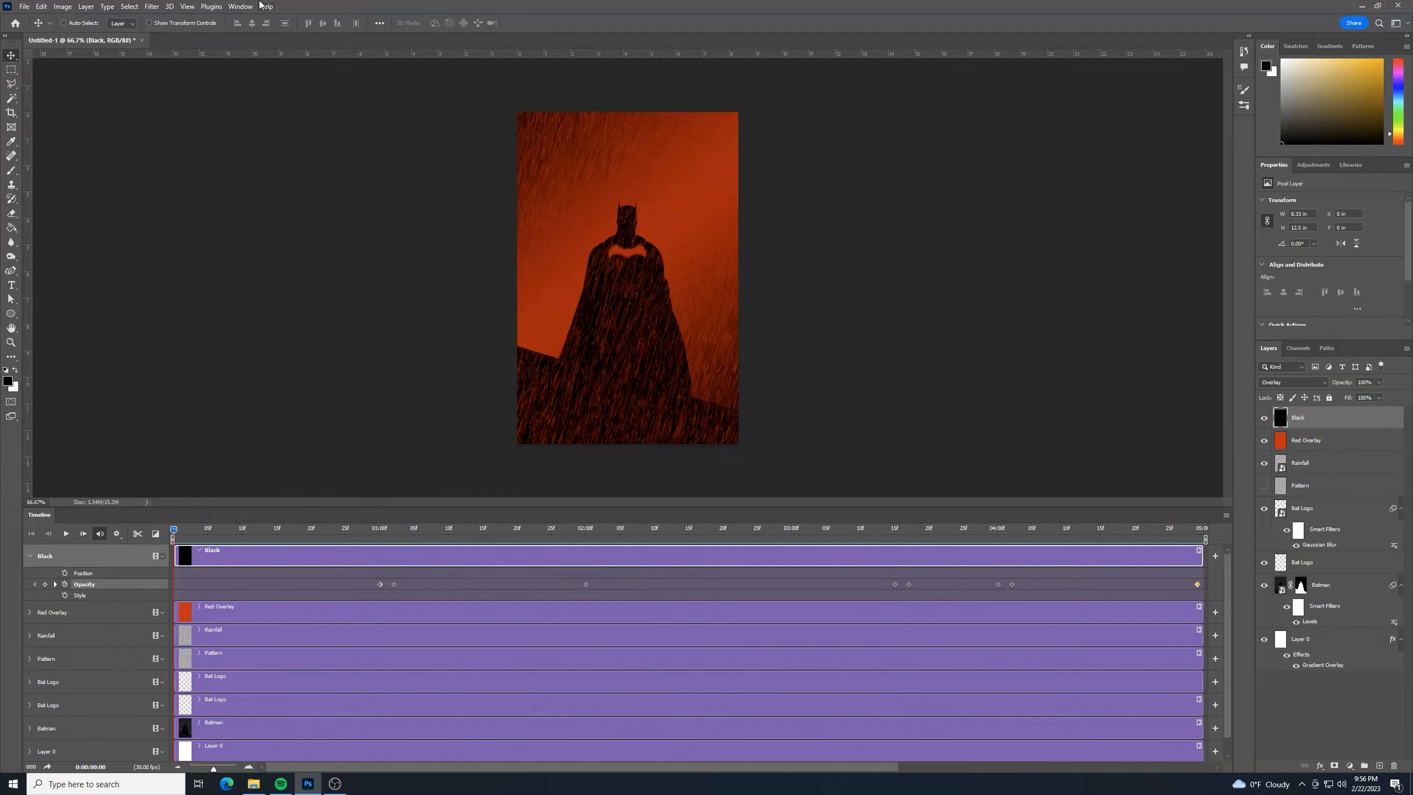
Hide the Timeline and add a new empty layer above the Black layer.
{"action": "left_click", "coordinate": [240, 7]}
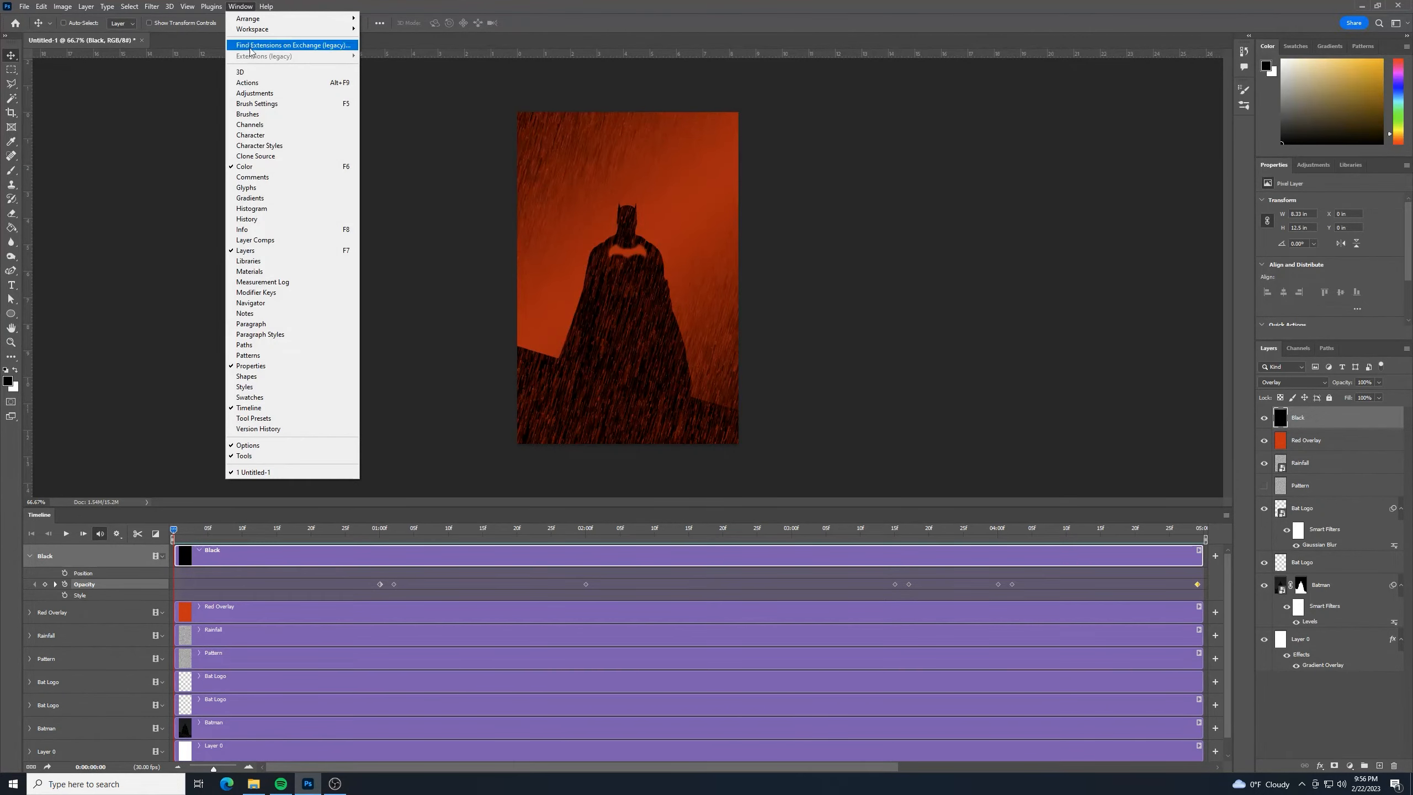
{"action": "left_click", "coordinate": [275, 408]}
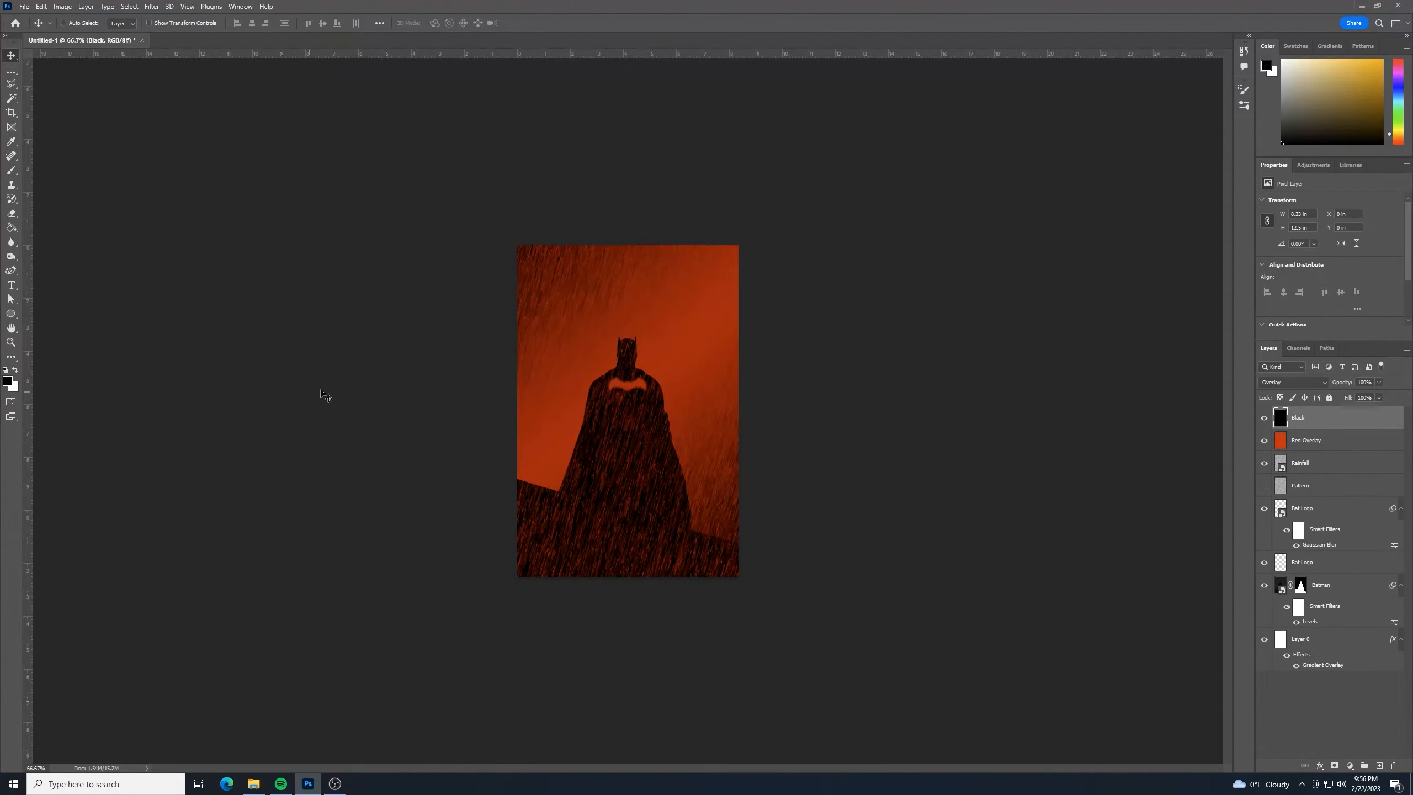
{"action": "left_click", "coordinate": [1379, 765]}
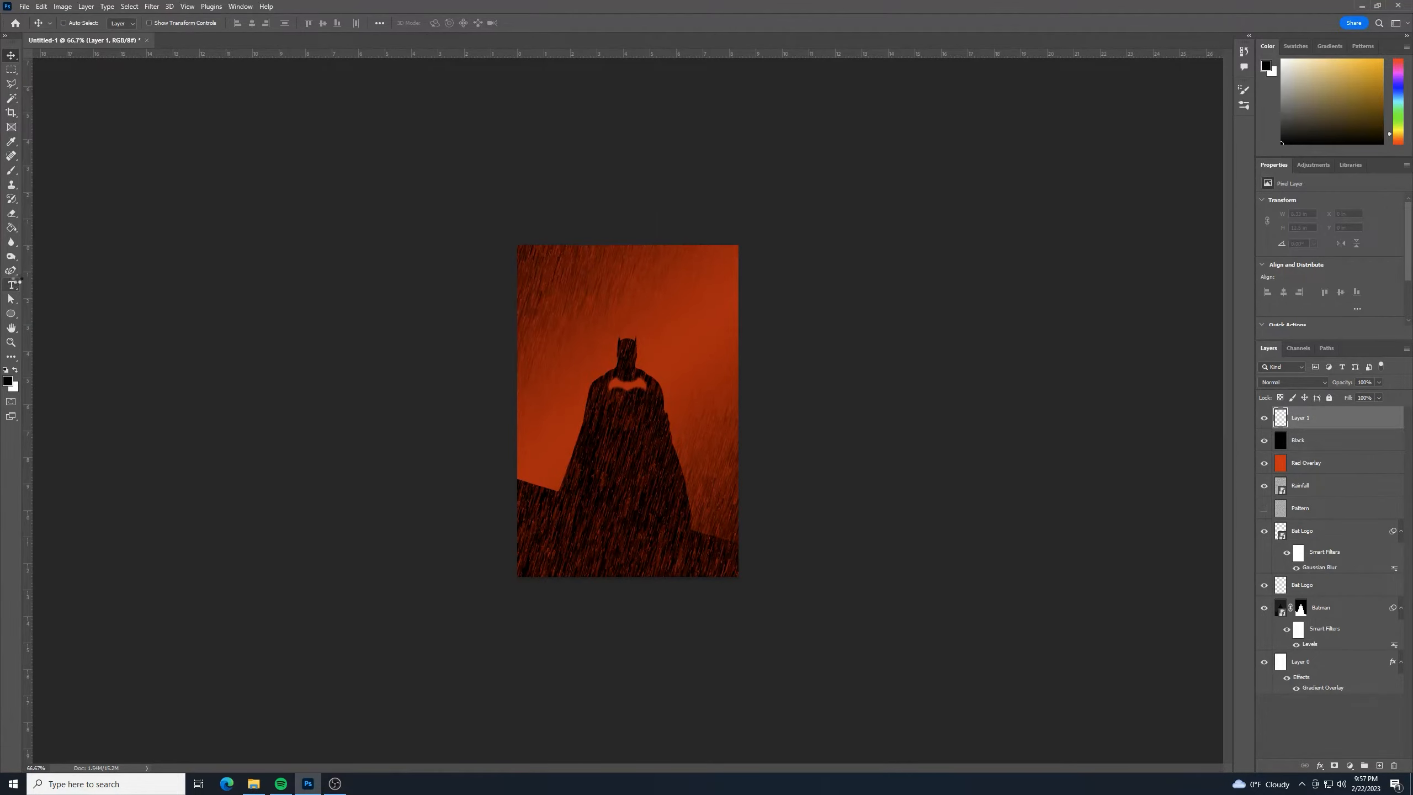
Activate the Horizontal Type tool and set its font to Haettenschweiler Regular.
{"action": "left_click", "coordinate": [17, 282]}
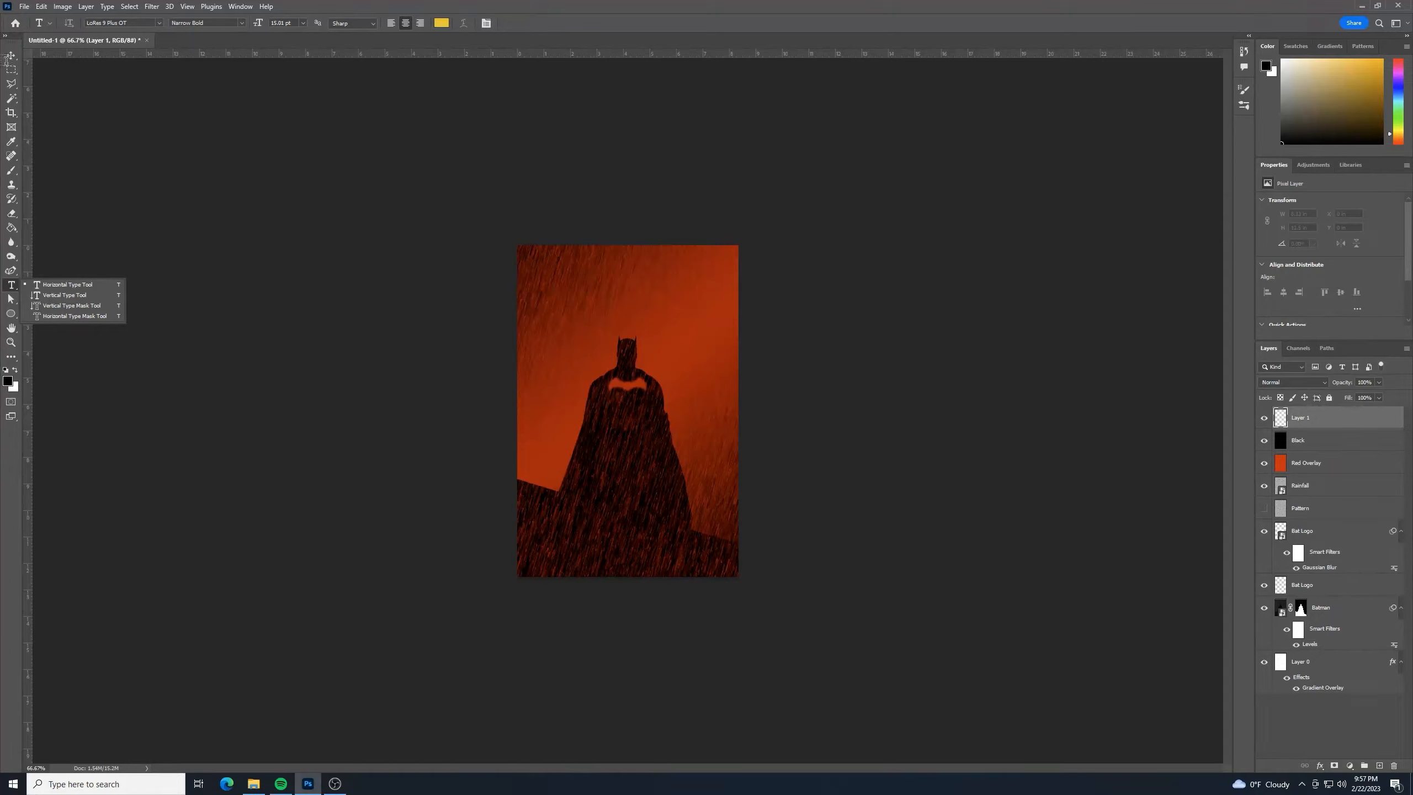
{"action": "left_click", "coordinate": [157, 22]}
{"action": "left_click", "coordinate": [158, 21]}
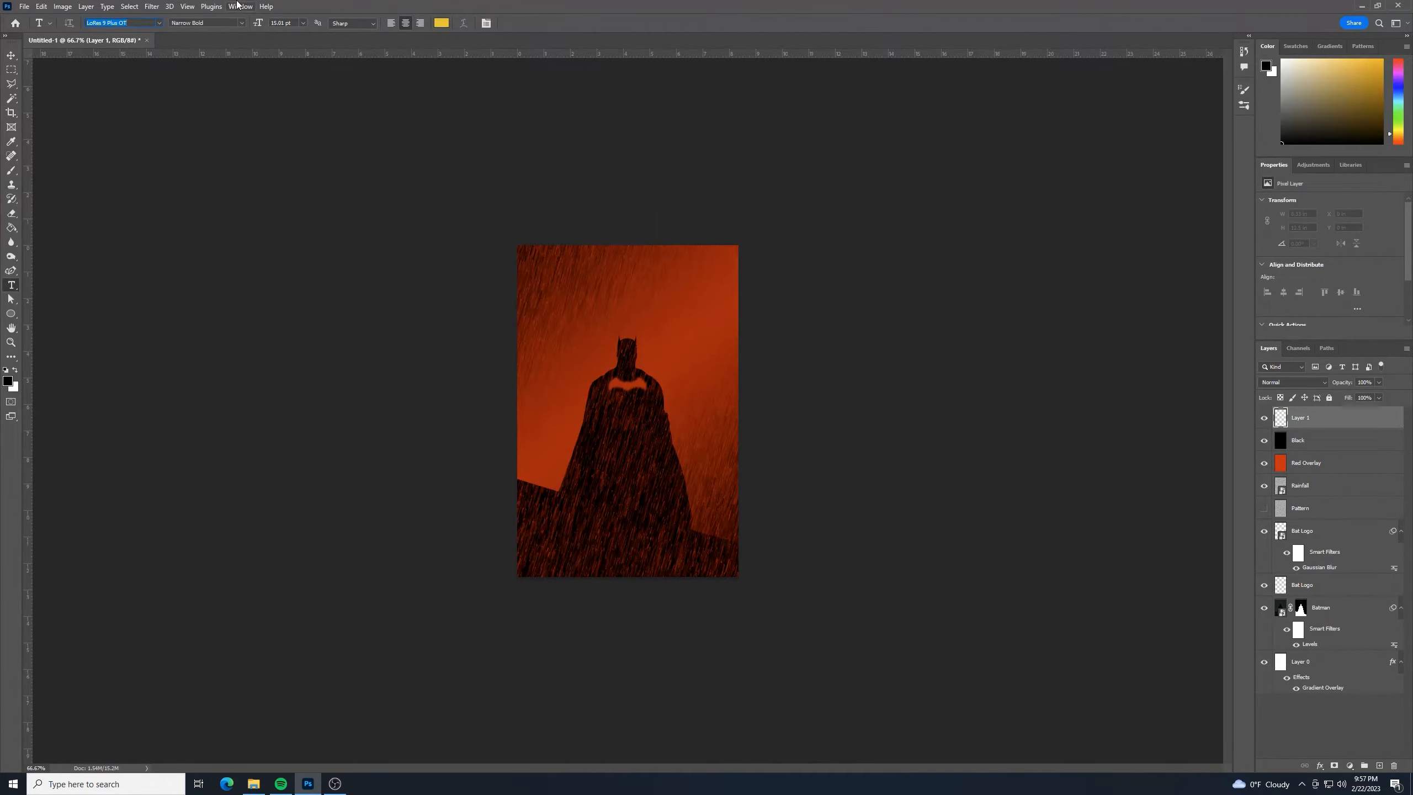
{"action": "type", "text": "haetten"}
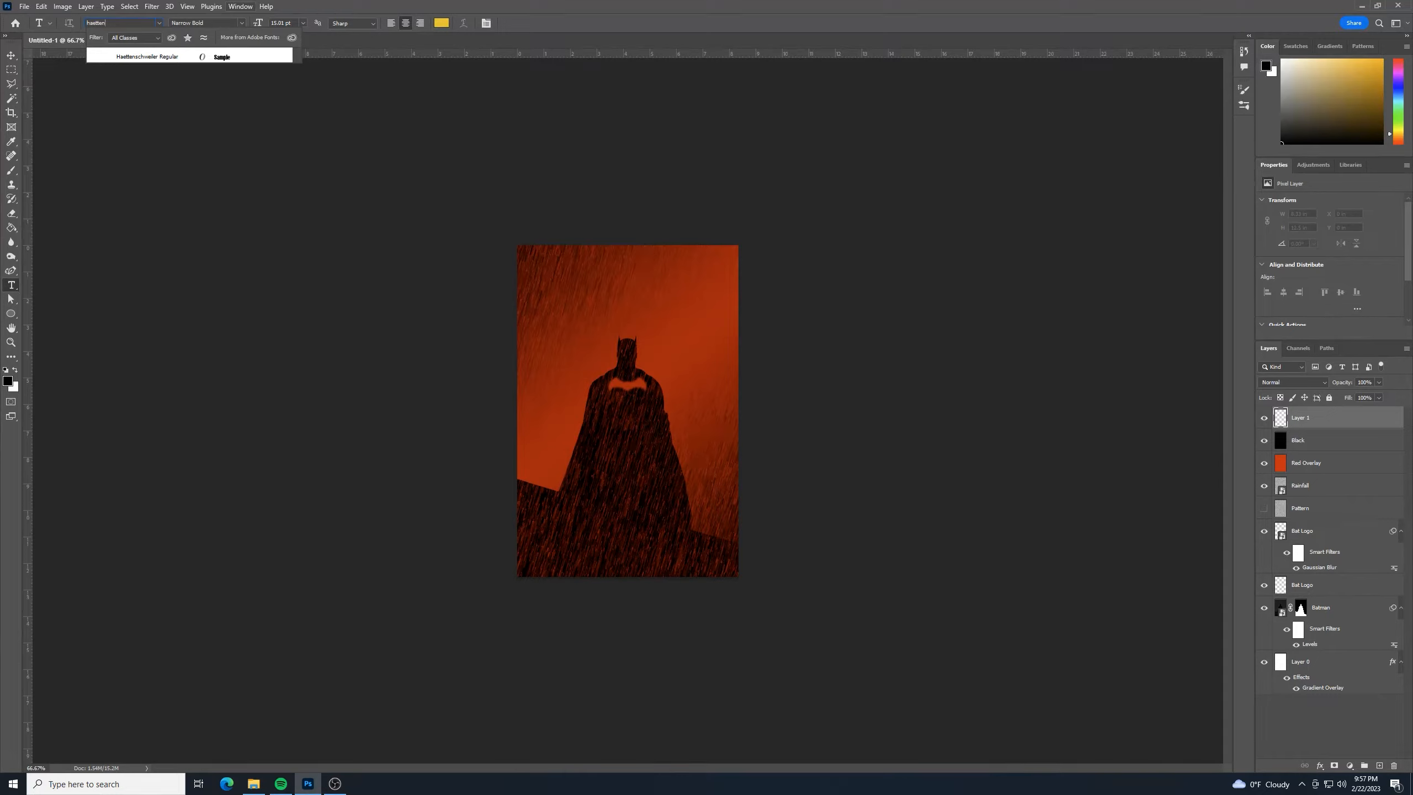
{"action": "left_click", "coordinate": [159, 57]}
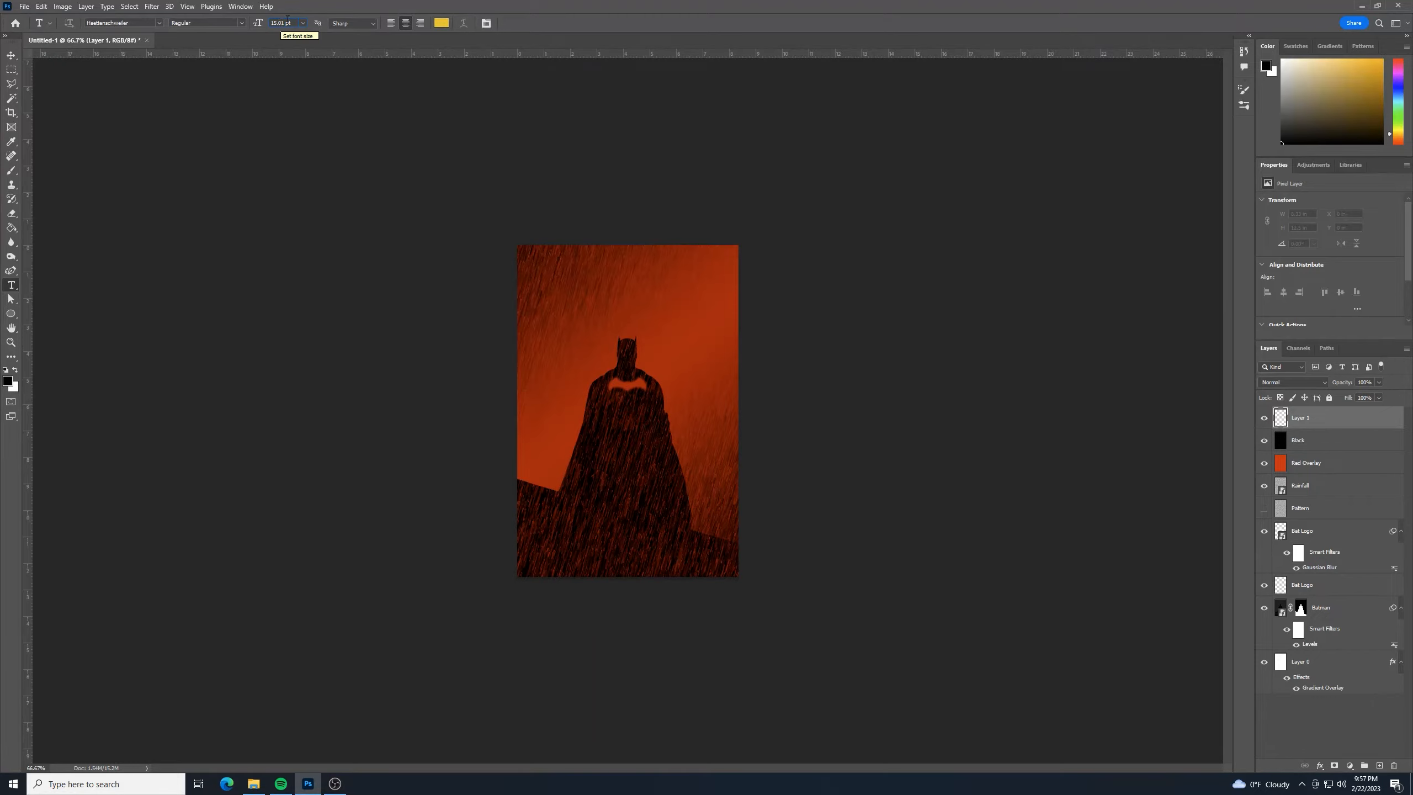
Set the type size to 140 pt and the text color to db0000.
{"action": "left_click", "coordinate": [284, 22]}
{"action": "type", "text": "140"}
{"action": "left_click", "coordinate": [441, 22]}
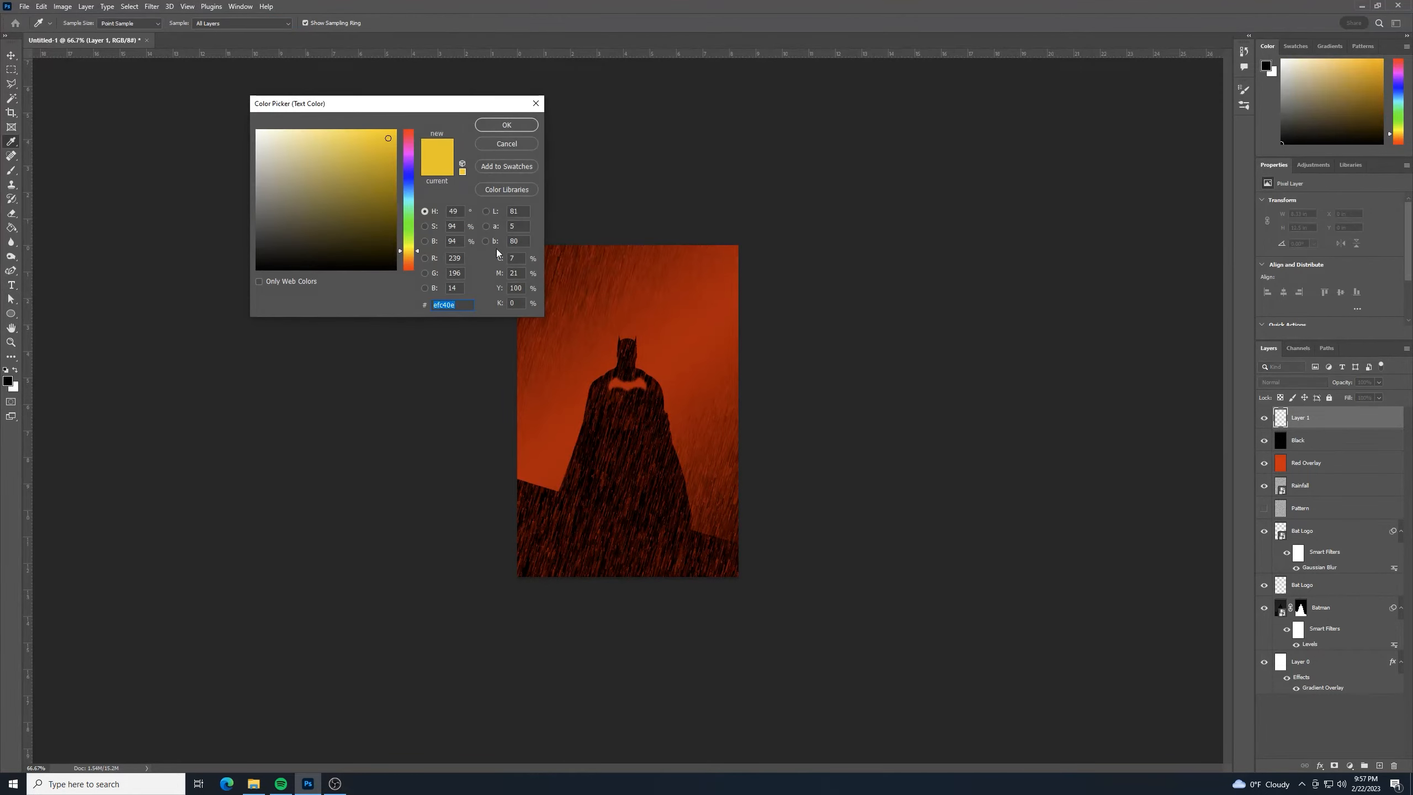
{"action": "type", "text": "db0"}
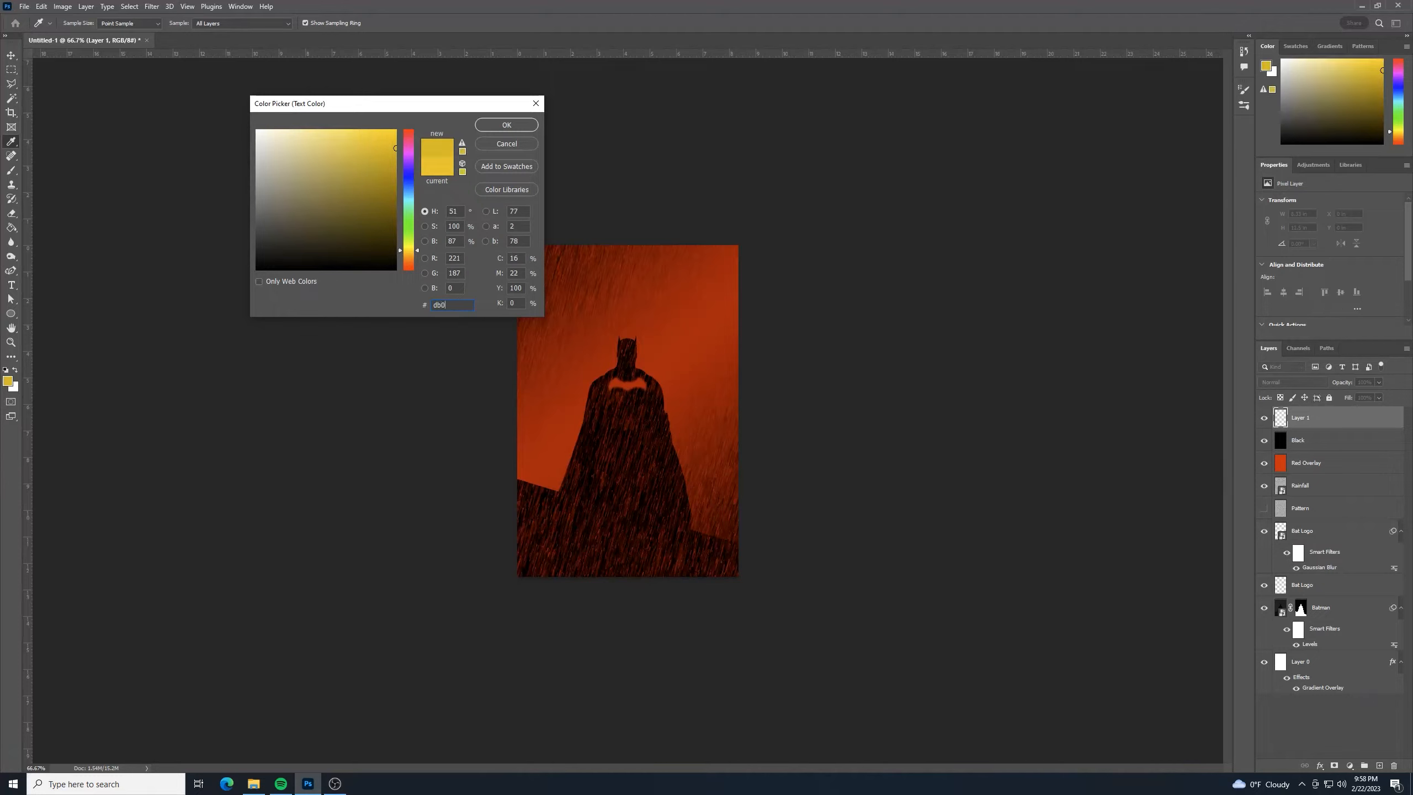
{"action": "type", "text": "000"}
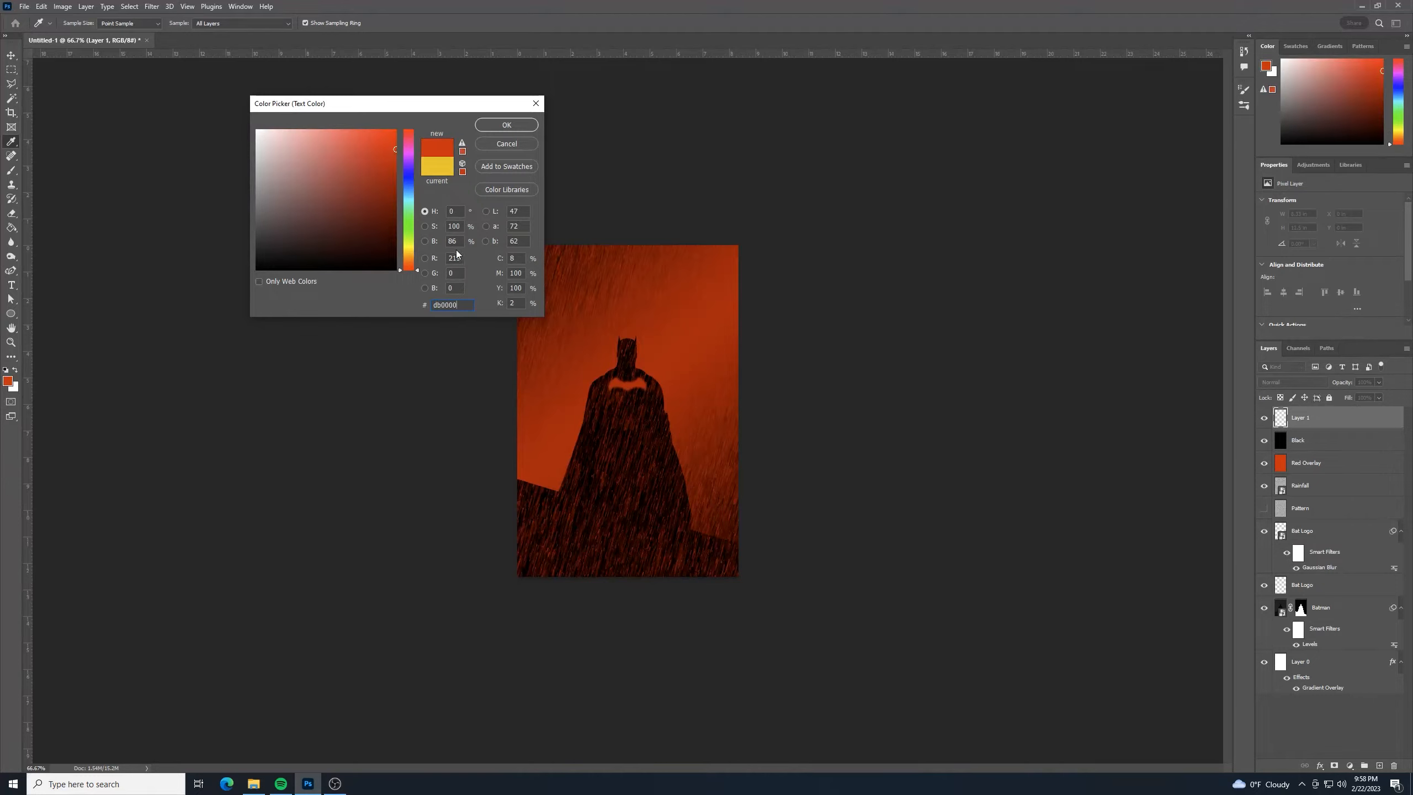
{"action": "left_click", "coordinate": [501, 126]}
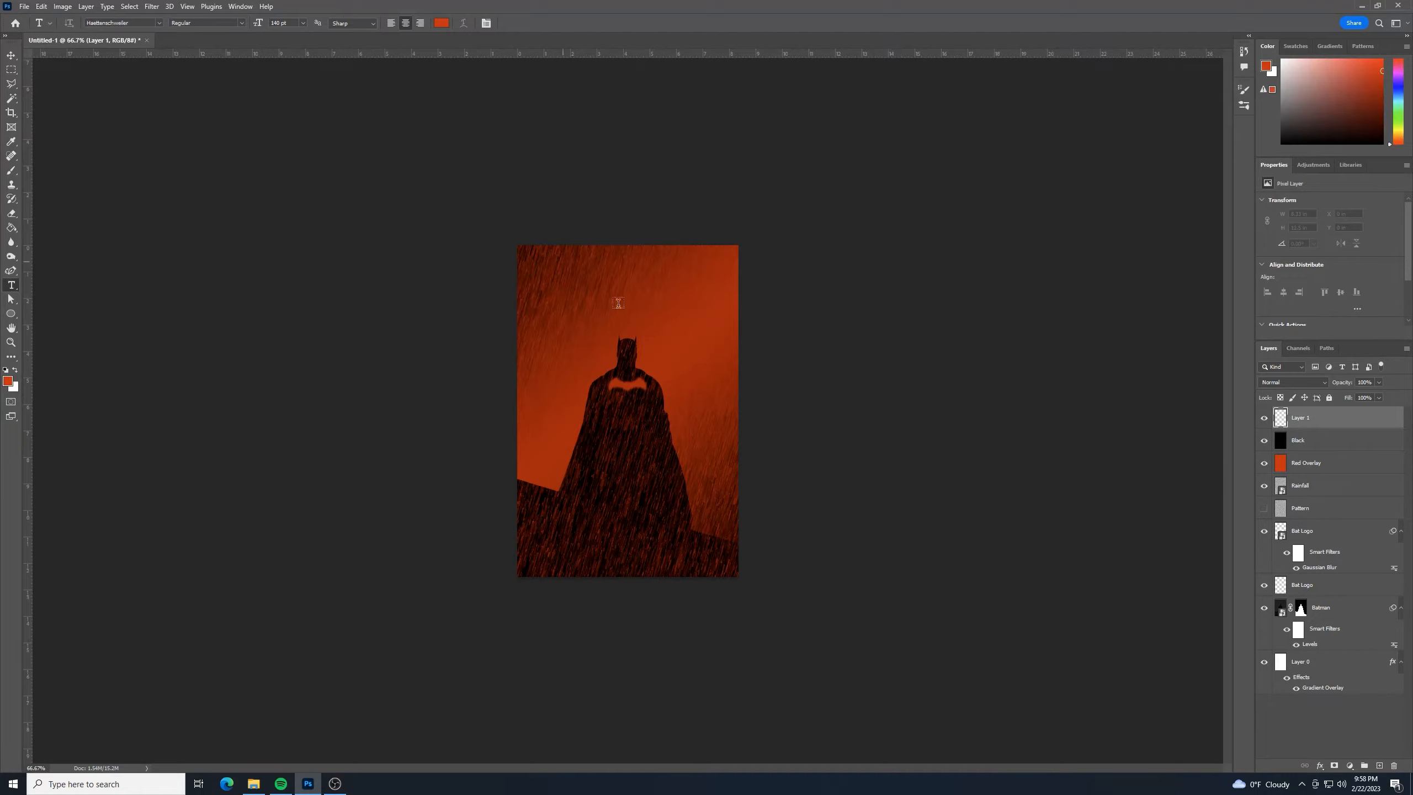
Add the title BATMAN across the lower part of the poster and move its layer directly below the Rainfall layer.
{"action": "left_click", "coordinate": [627, 511]}
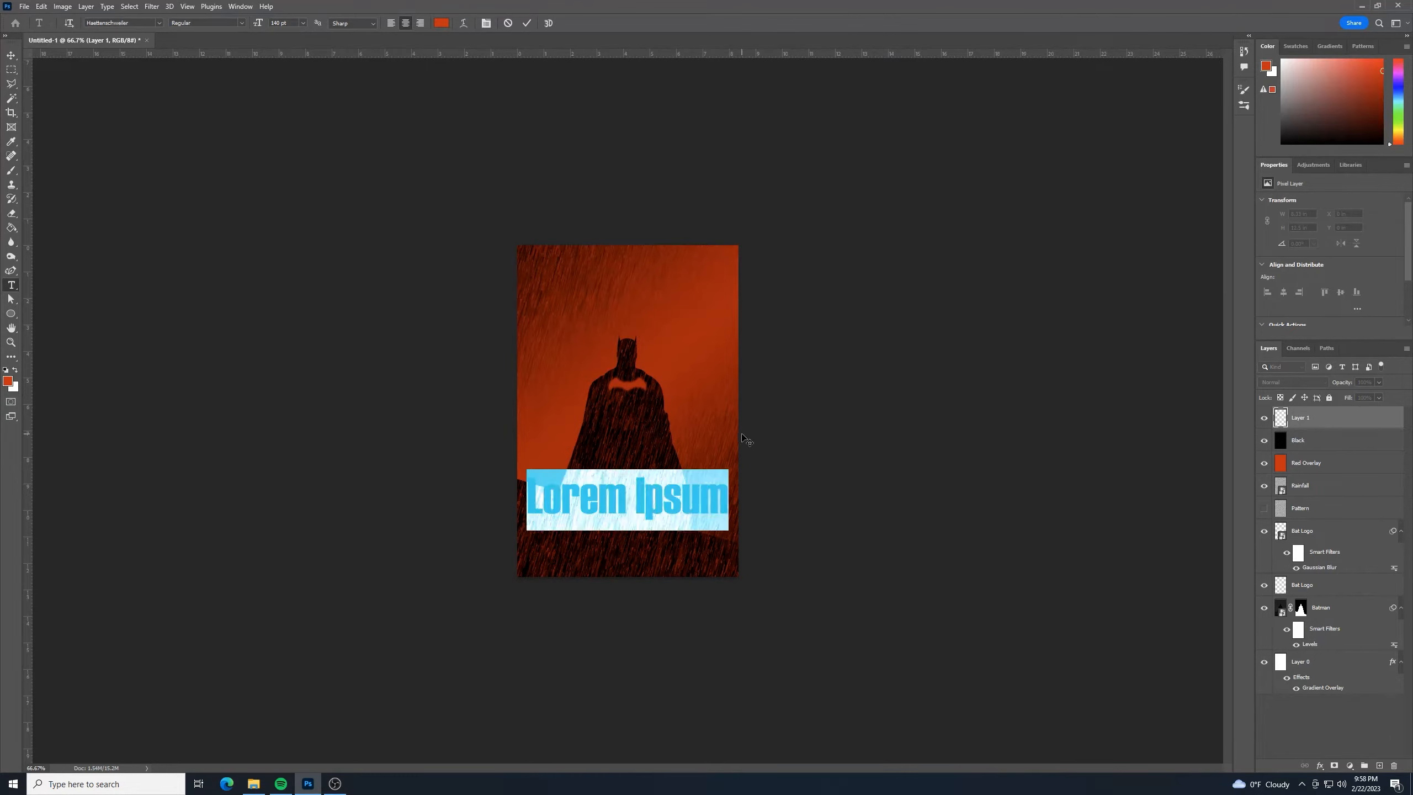
{"action": "type", "text": "B"}
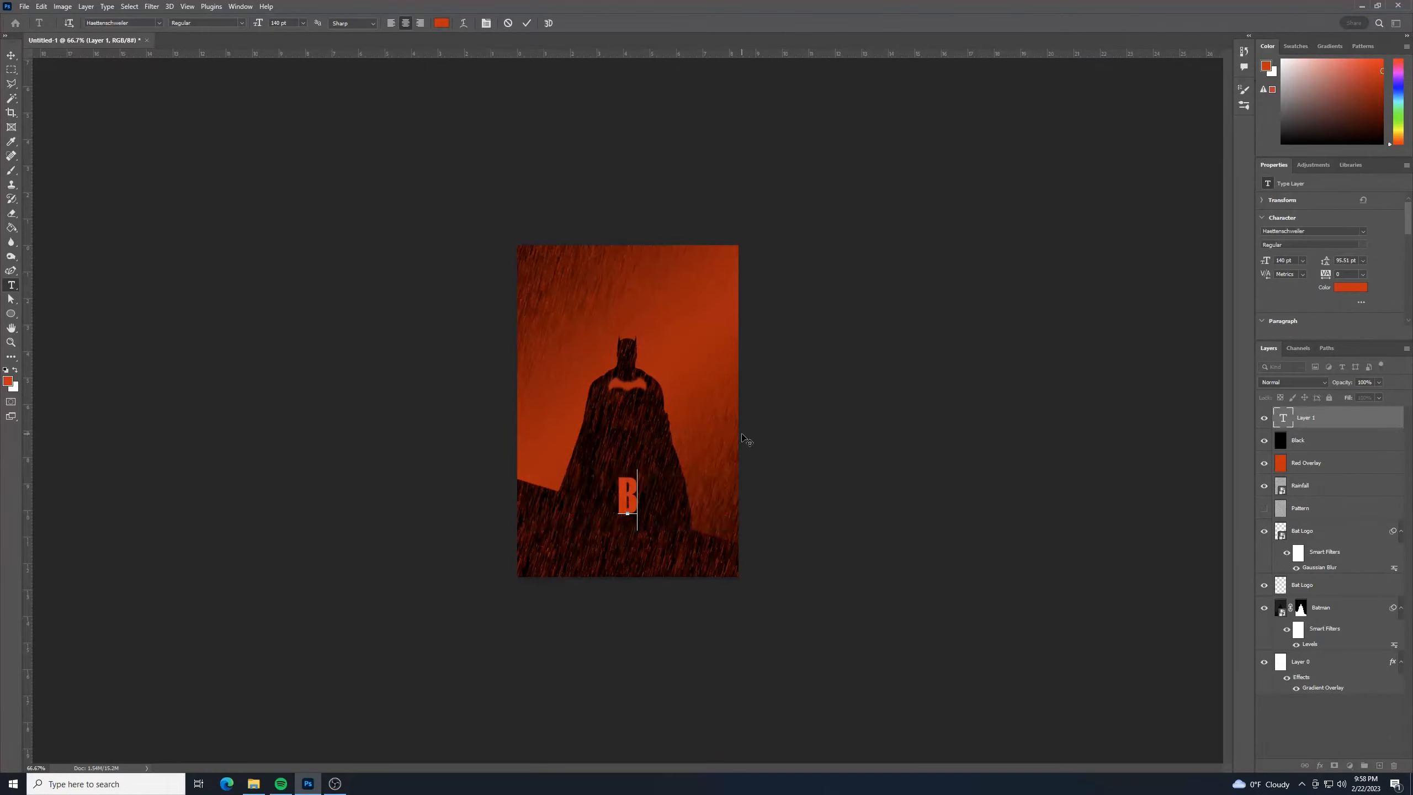
{"action": "type", "text": "ATMAN"}
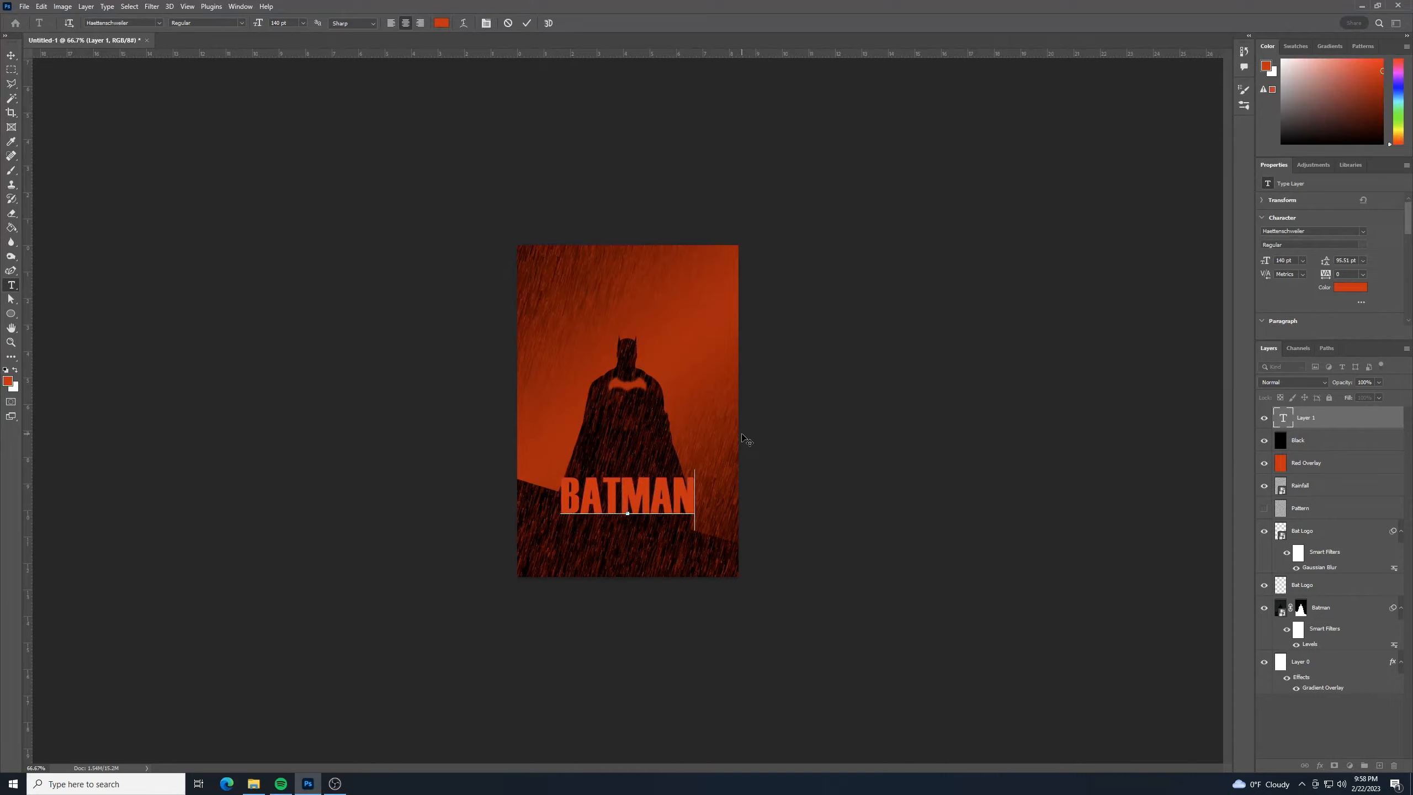
{"action": "left_click", "coordinate": [11, 56]}
{"action": "left_click_drag", "start_coordinate": [649, 499], "coordinate": [650, 521]}
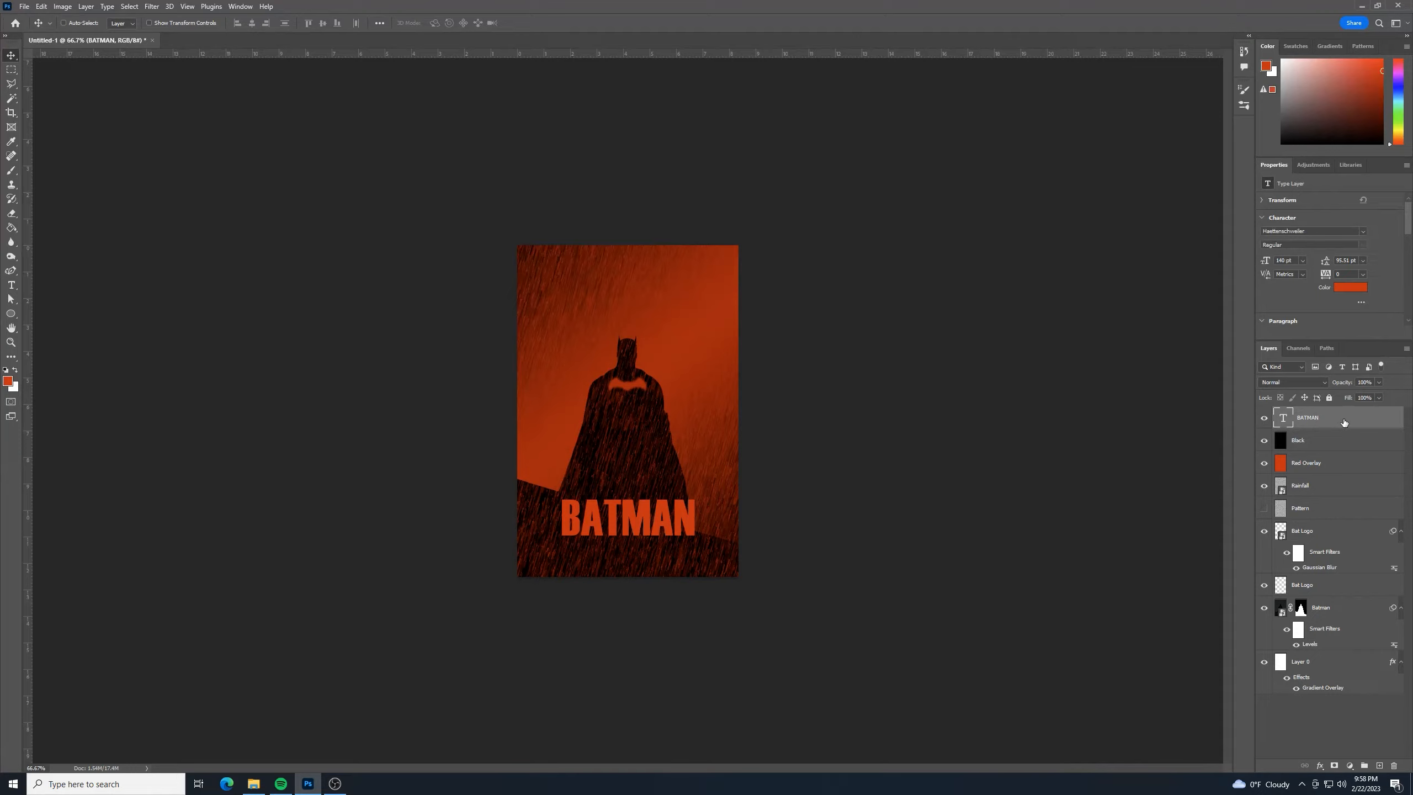
{"action": "left_click_drag", "start_coordinate": [1344, 421], "coordinate": [1339, 495]}
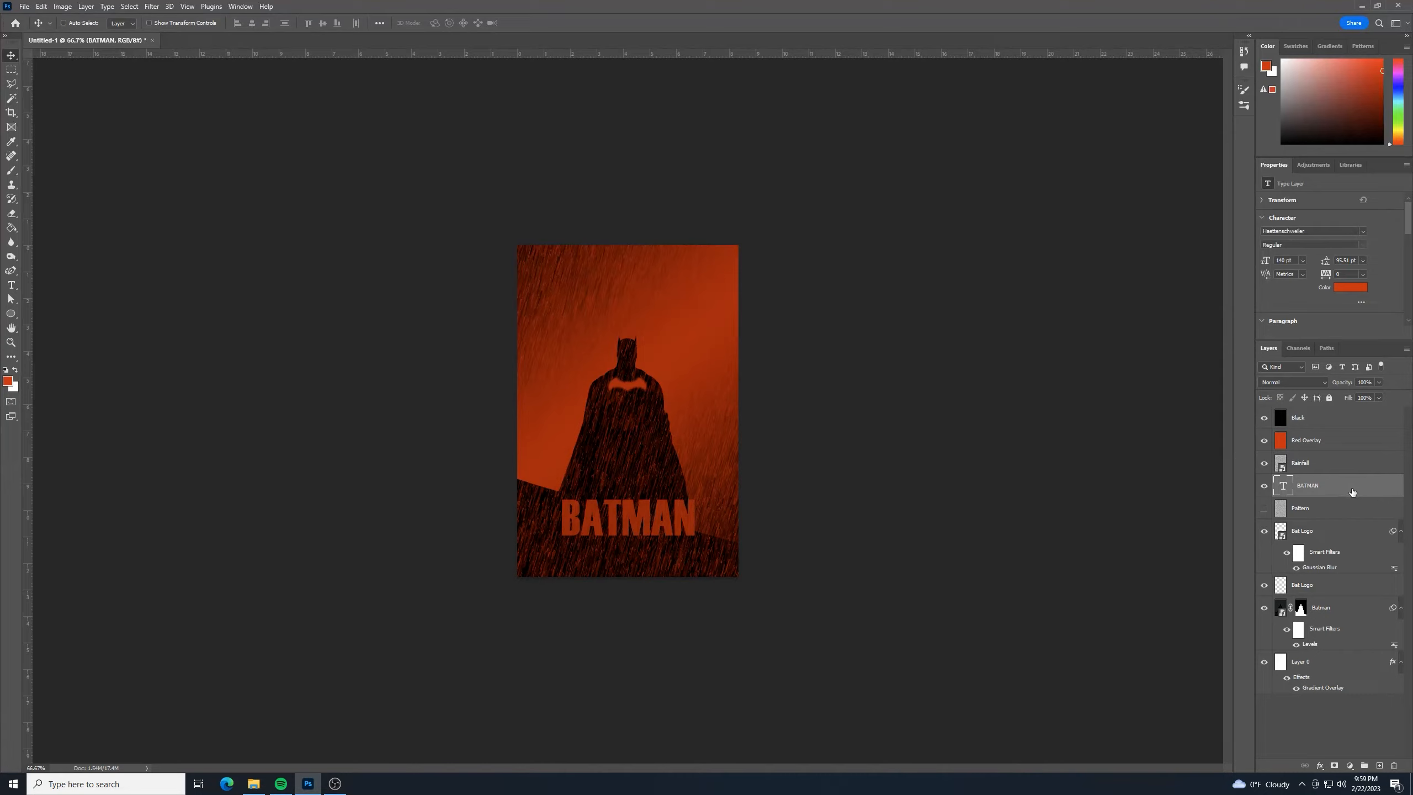
Duplicate the BATMAN title, place the copy directly above the original and change its text to THE.
{"action": "key", "text": "ctrl+j"}
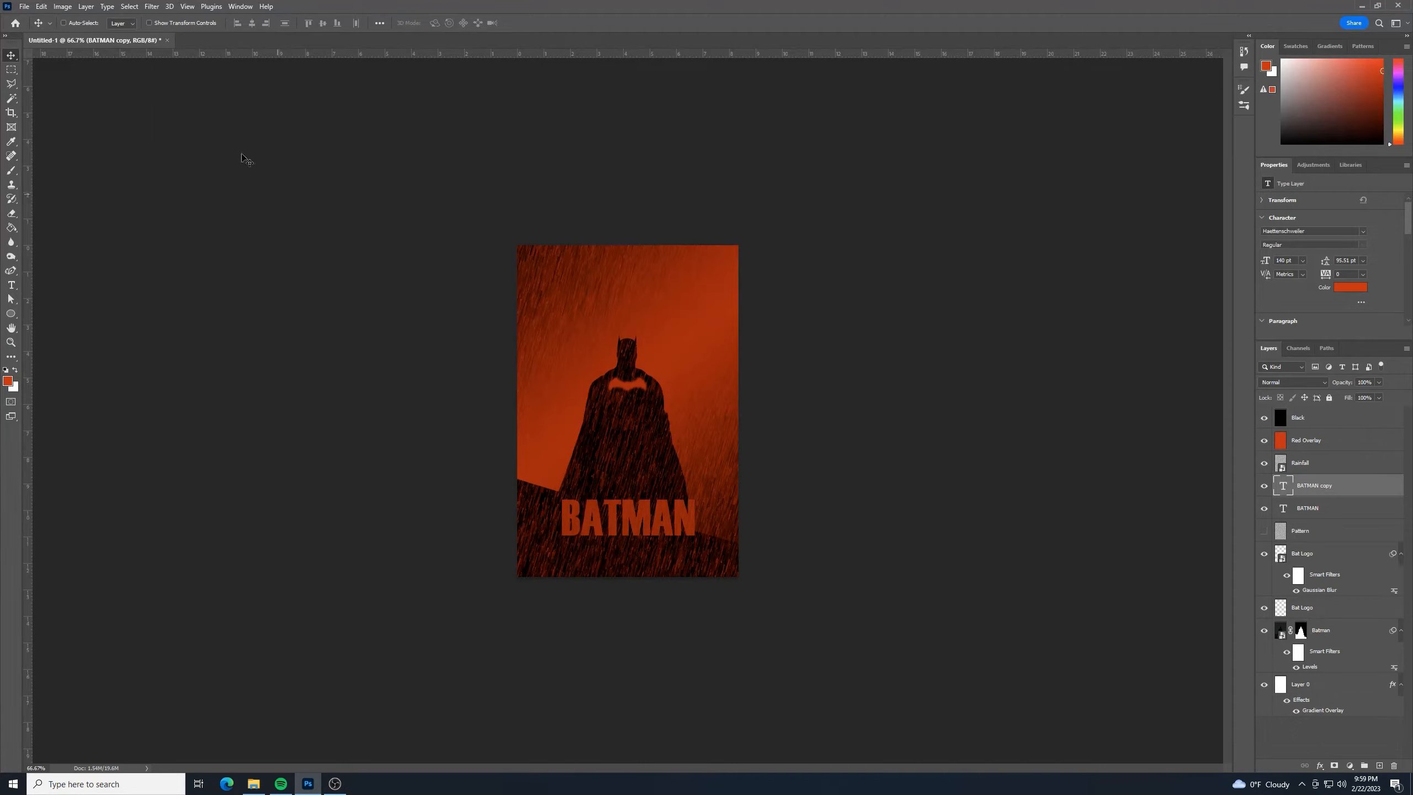
{"action": "left_click_drag", "start_coordinate": [646, 518], "coordinate": [642, 470]}
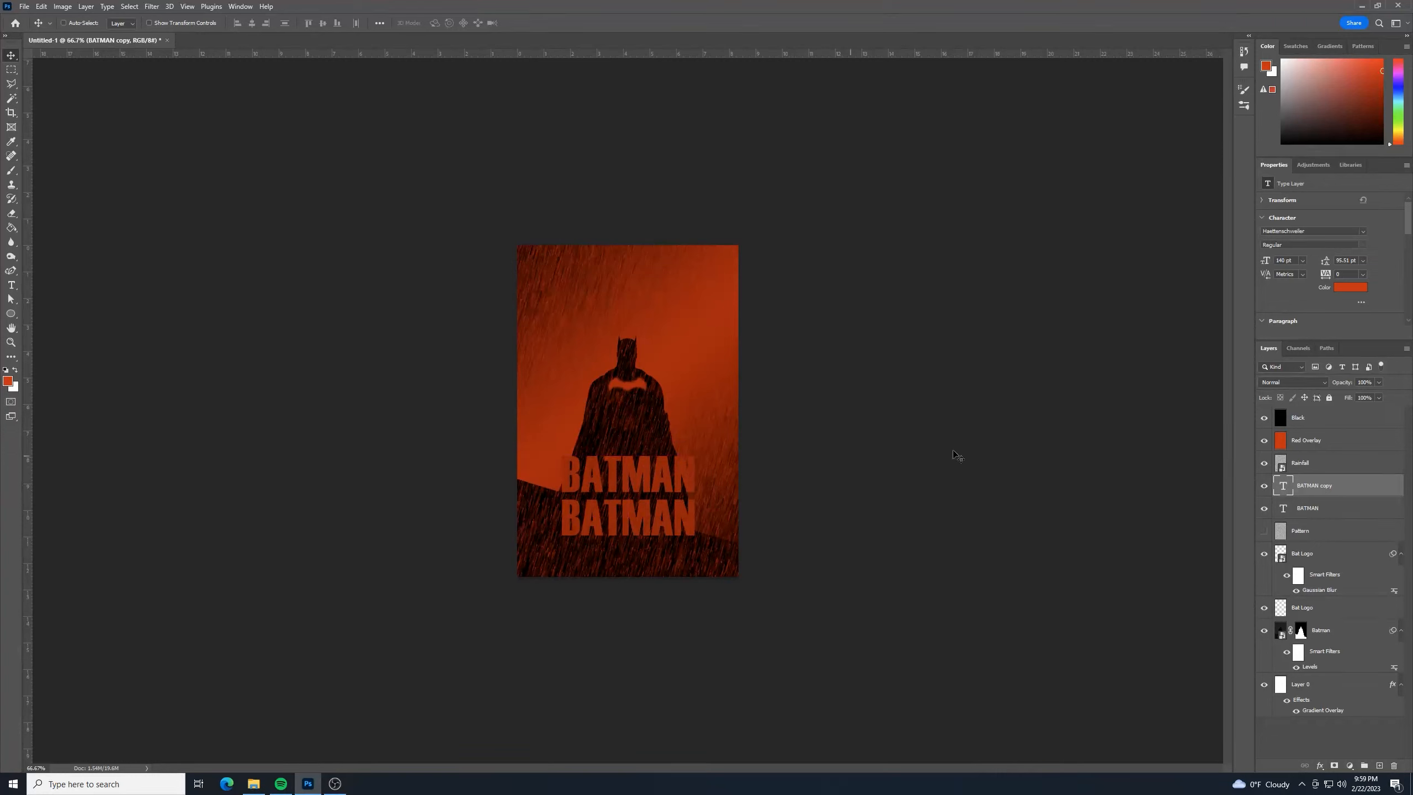
{"action": "double_click", "coordinate": [1283, 487]}
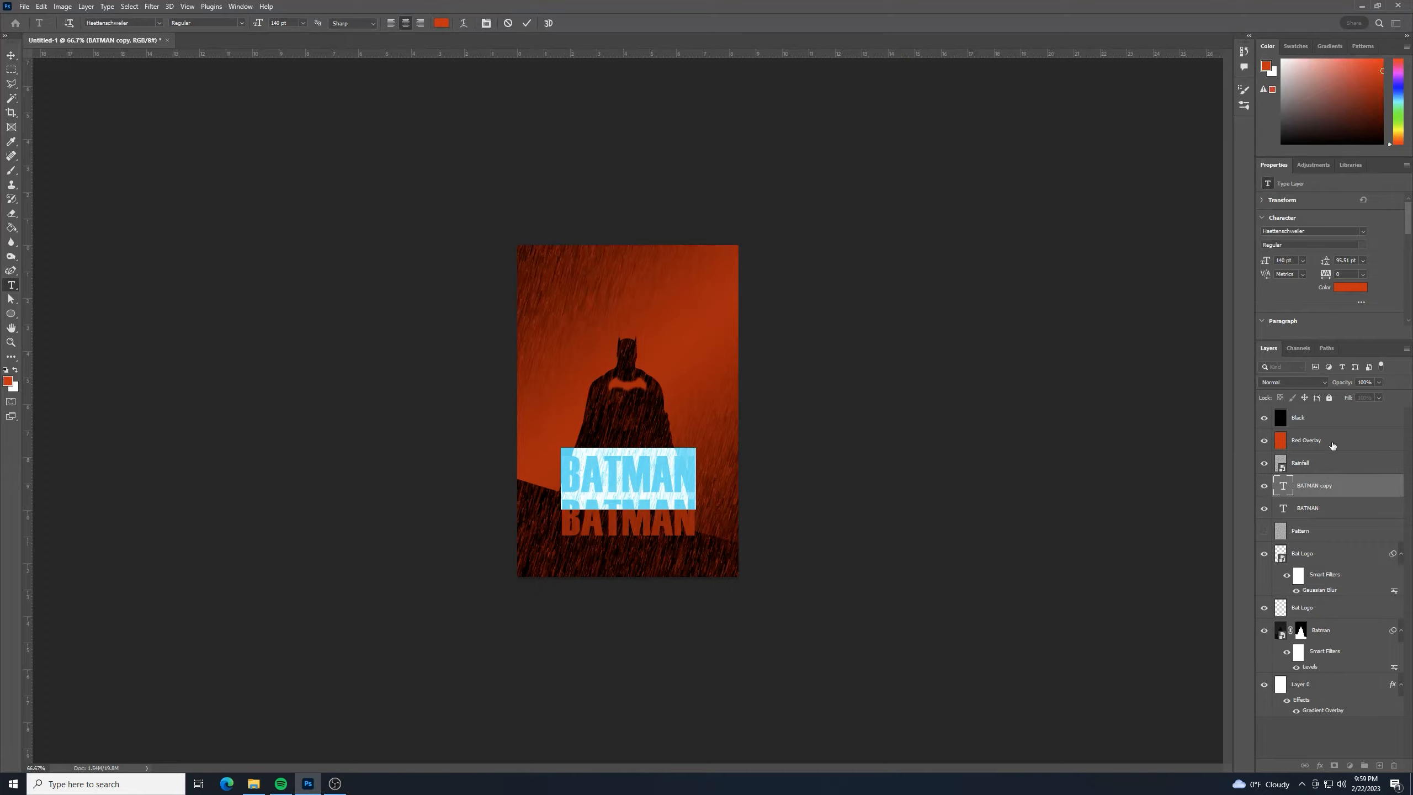
{"action": "type", "text": "th"}
{"action": "key", "text": "BackSpace"}
{"action": "key", "text": "BackSpace"}
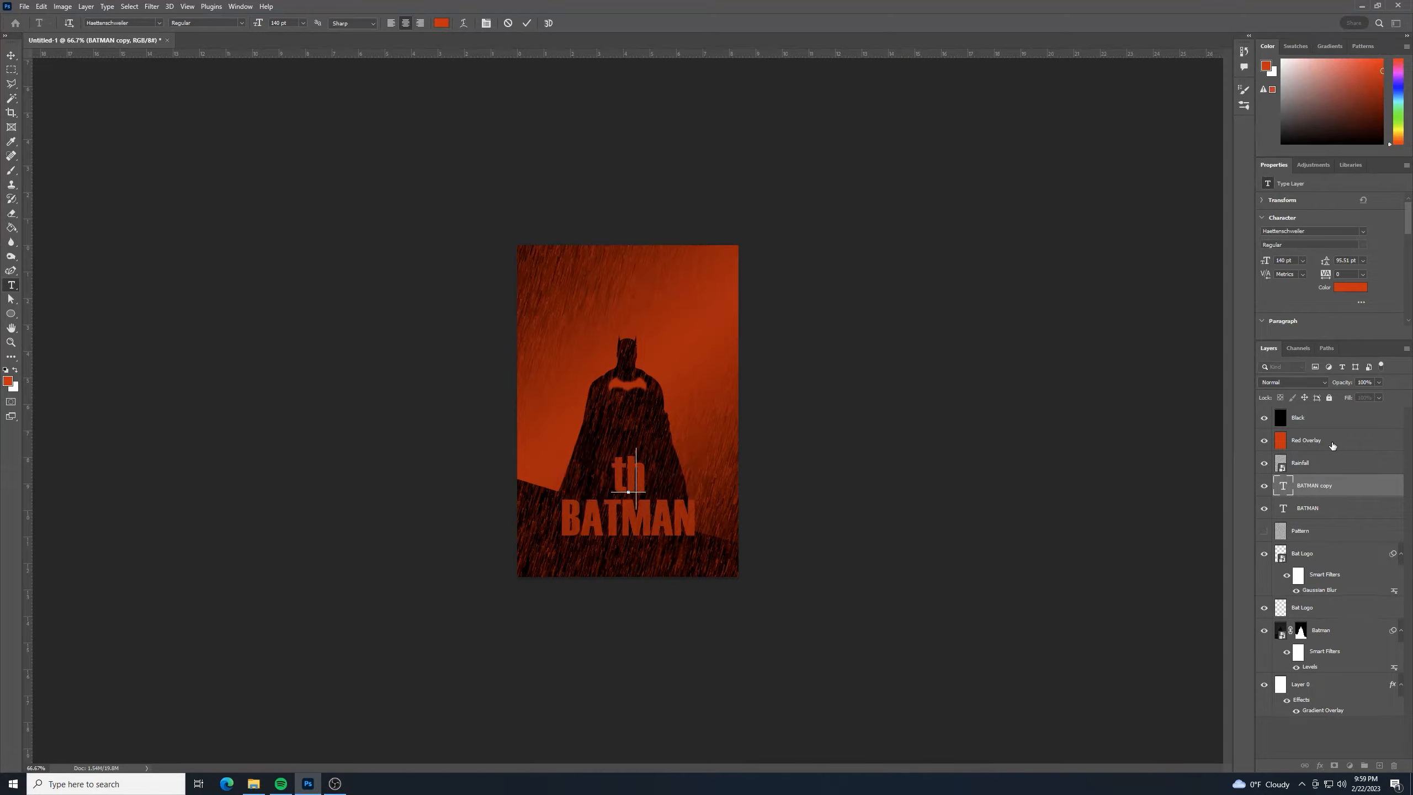
{"action": "type", "text": "THE"}
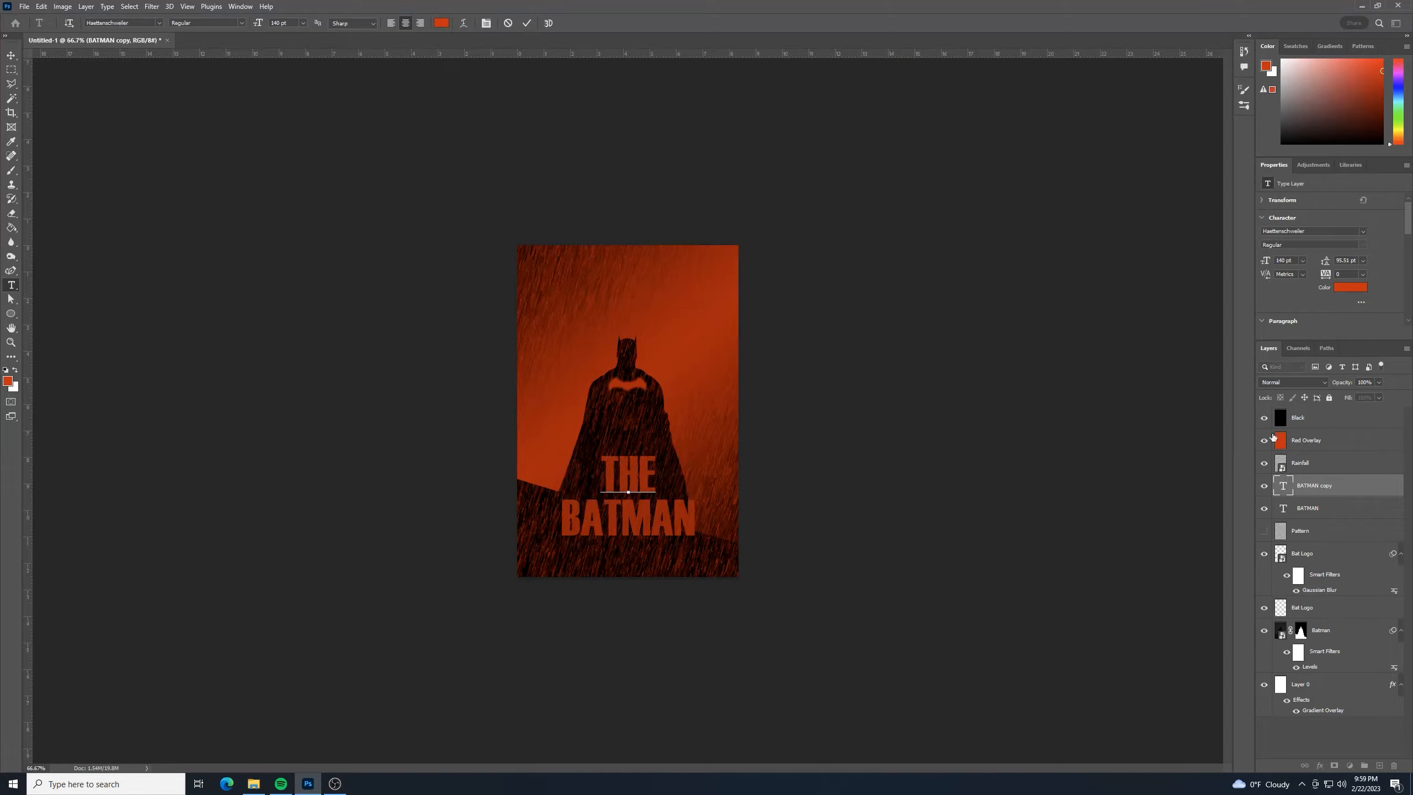
{"action": "left_click", "coordinate": [12, 56]}
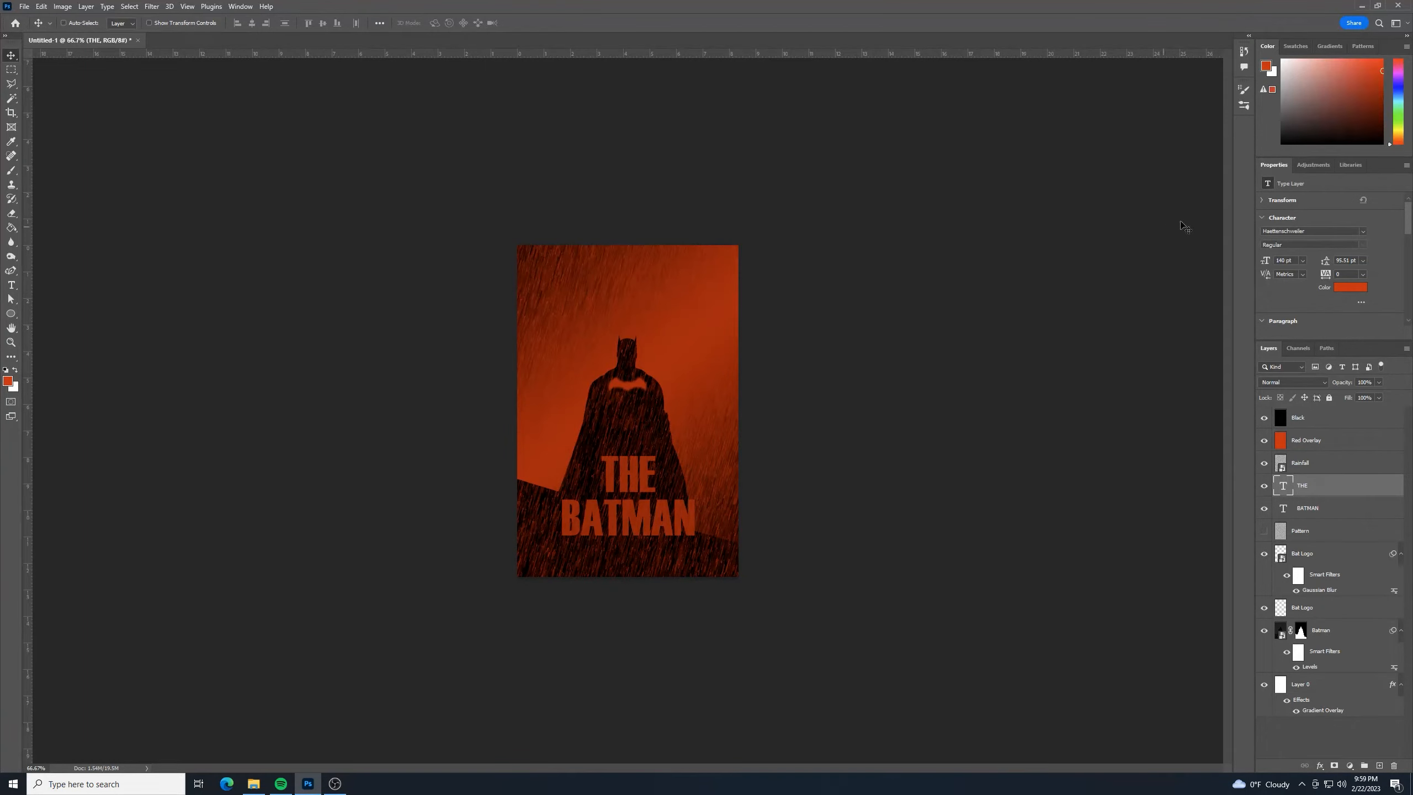
Set the THE text to 62 pt and nudge it down slightly closer to the BATMAN title.
{"action": "double_click", "coordinate": [1283, 483]}
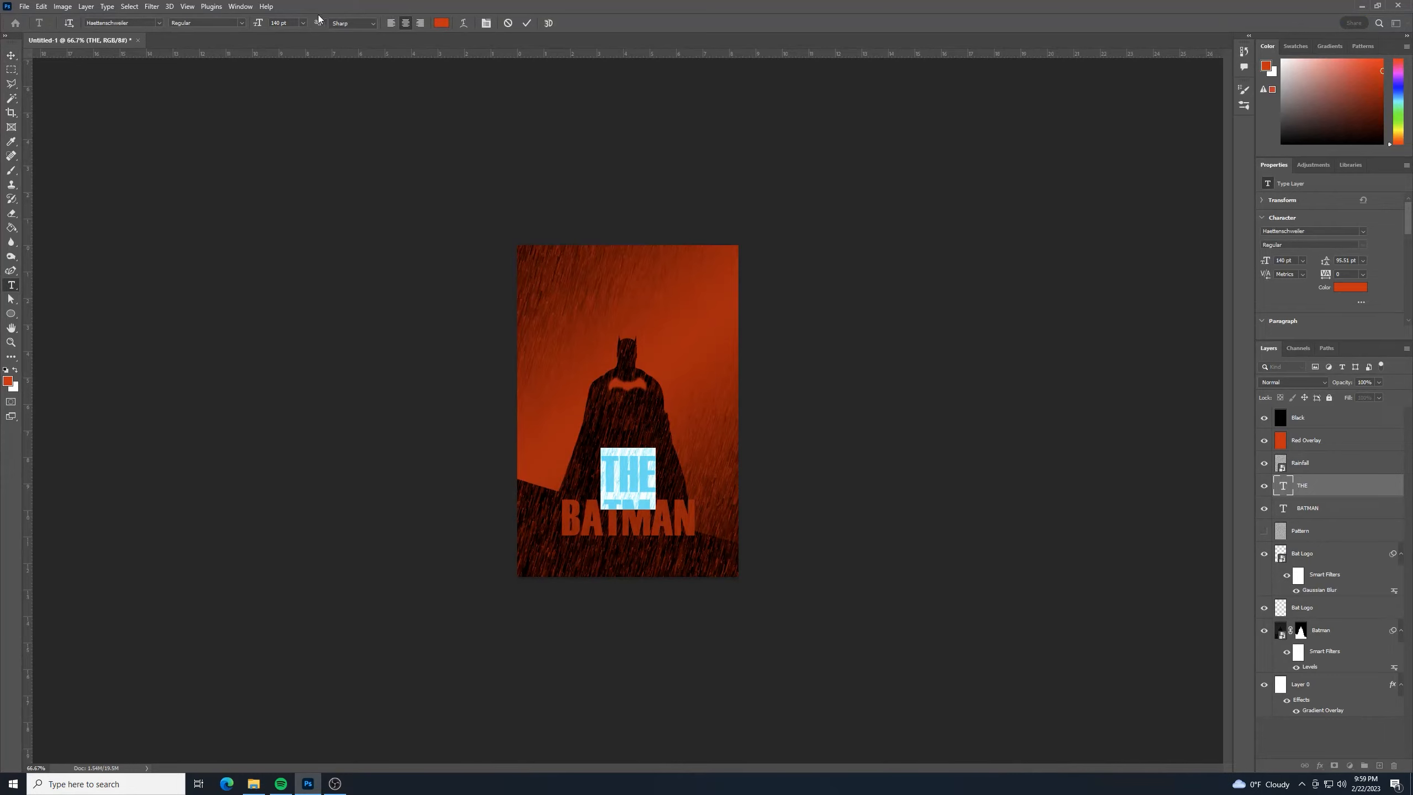
{"action": "left_click", "coordinate": [287, 22]}
{"action": "type", "text": "62"}
{"action": "key", "text": "Return"}
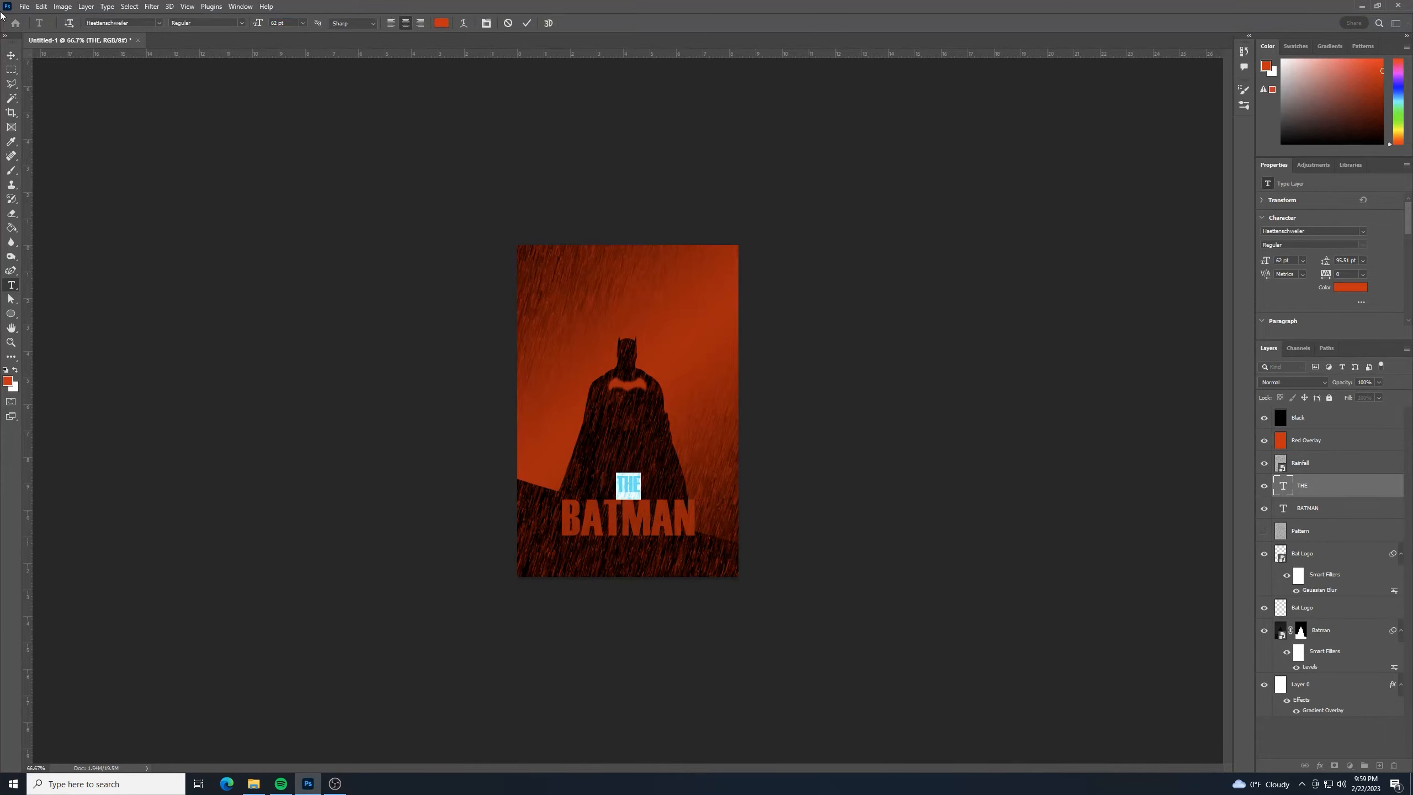
{"action": "left_click", "coordinate": [12, 56]}
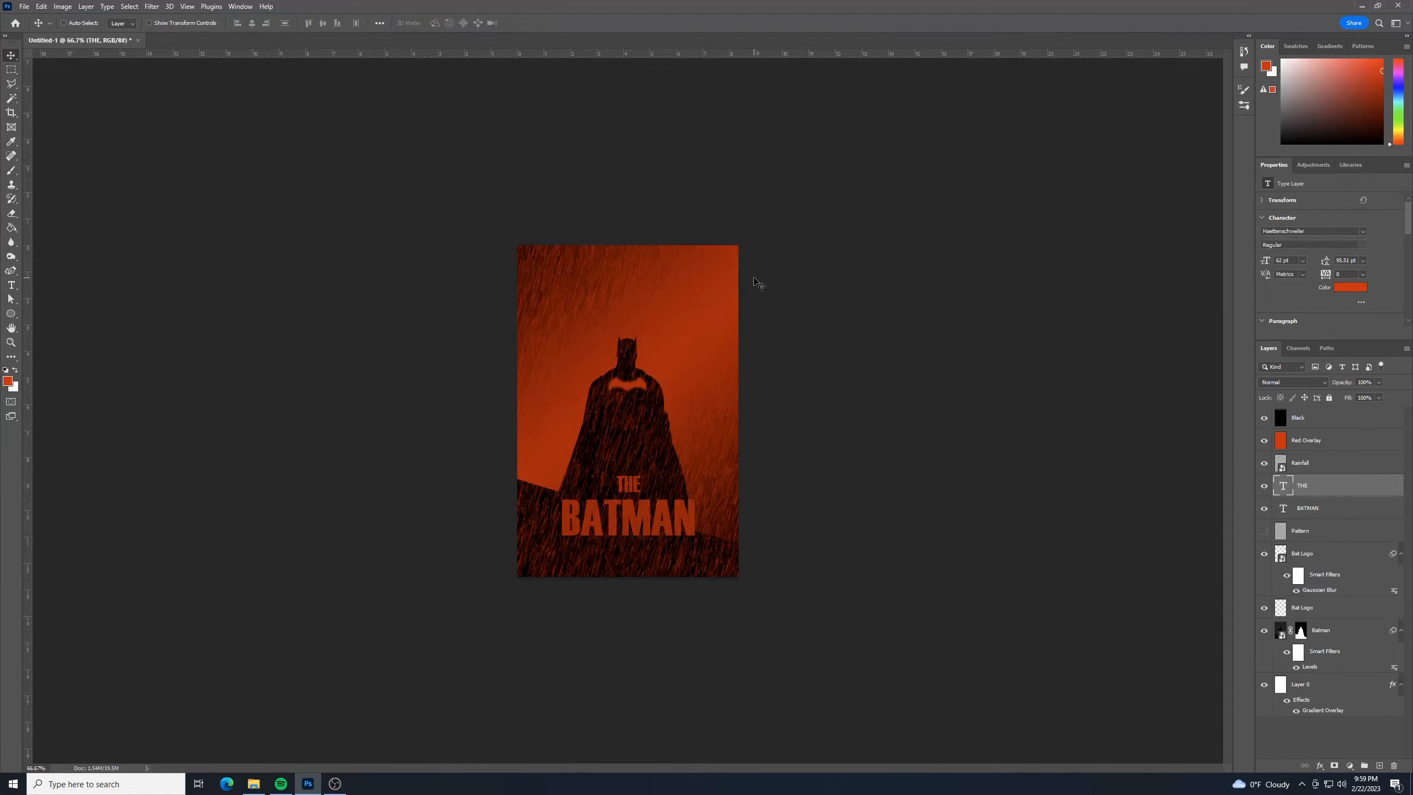
{"action": "key", "text": "shift+Down"}
{"action": "key", "text": "shift+Up"}
{"action": "key", "text": "shift+Down"}
Open the Save for Web (Legacy) export and enlarge its window so the whole poster preview shows.
{"action": "key", "text": "ctrl+plus"}
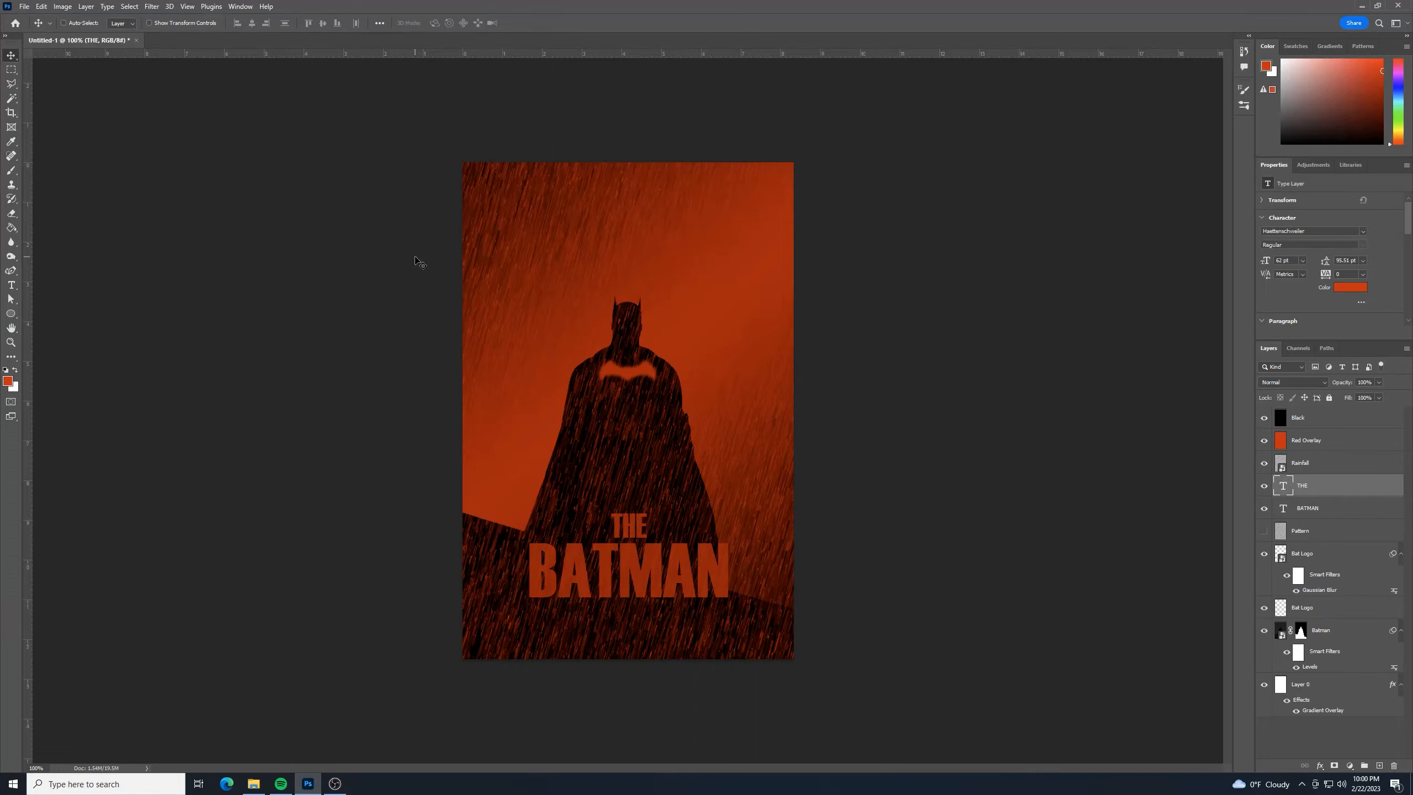
{"action": "left_click", "coordinate": [24, 6]}
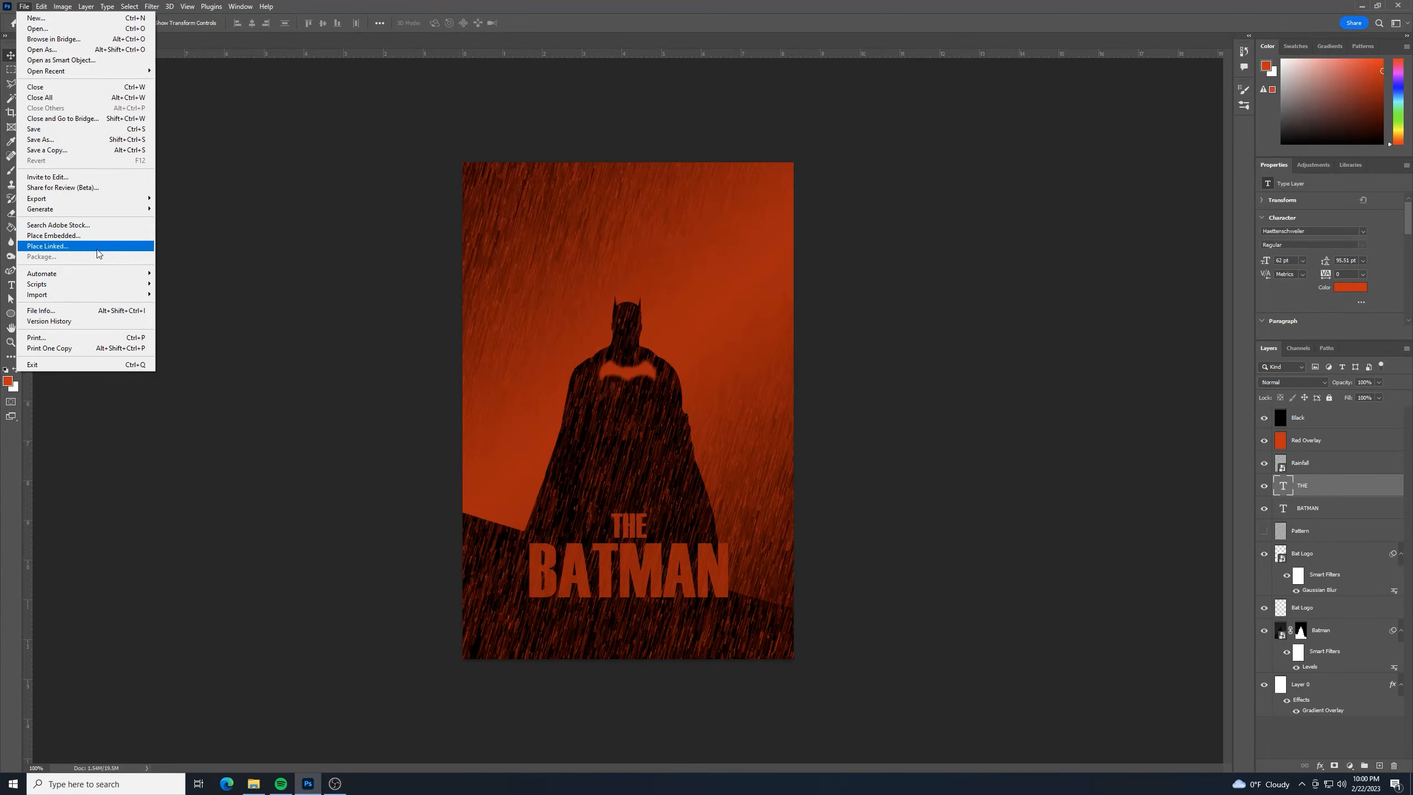
{"action": "mouse_move", "coordinate": [86, 199]}
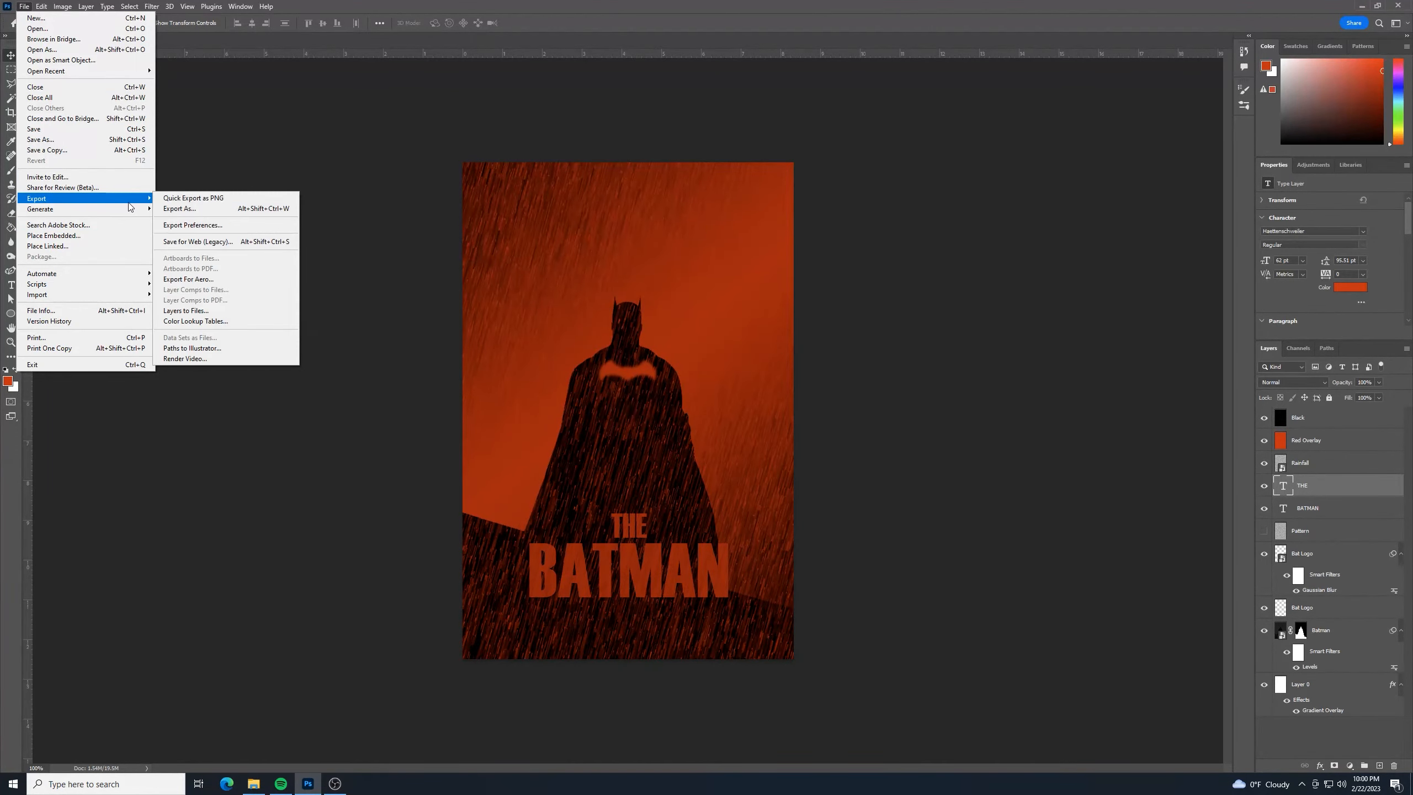
{"action": "left_click", "coordinate": [195, 243]}
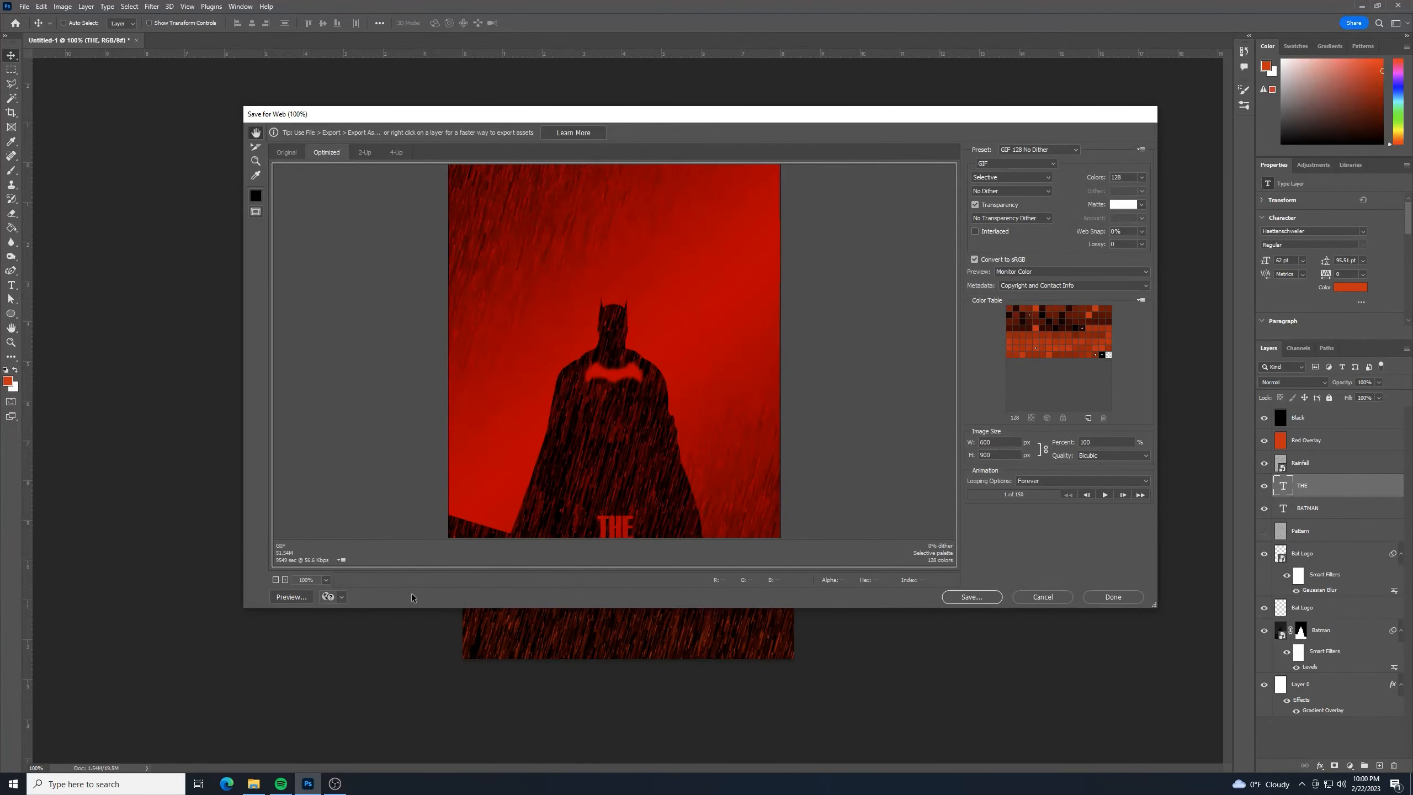
{"action": "left_click_drag", "start_coordinate": [414, 610], "coordinate": [450, 751]}
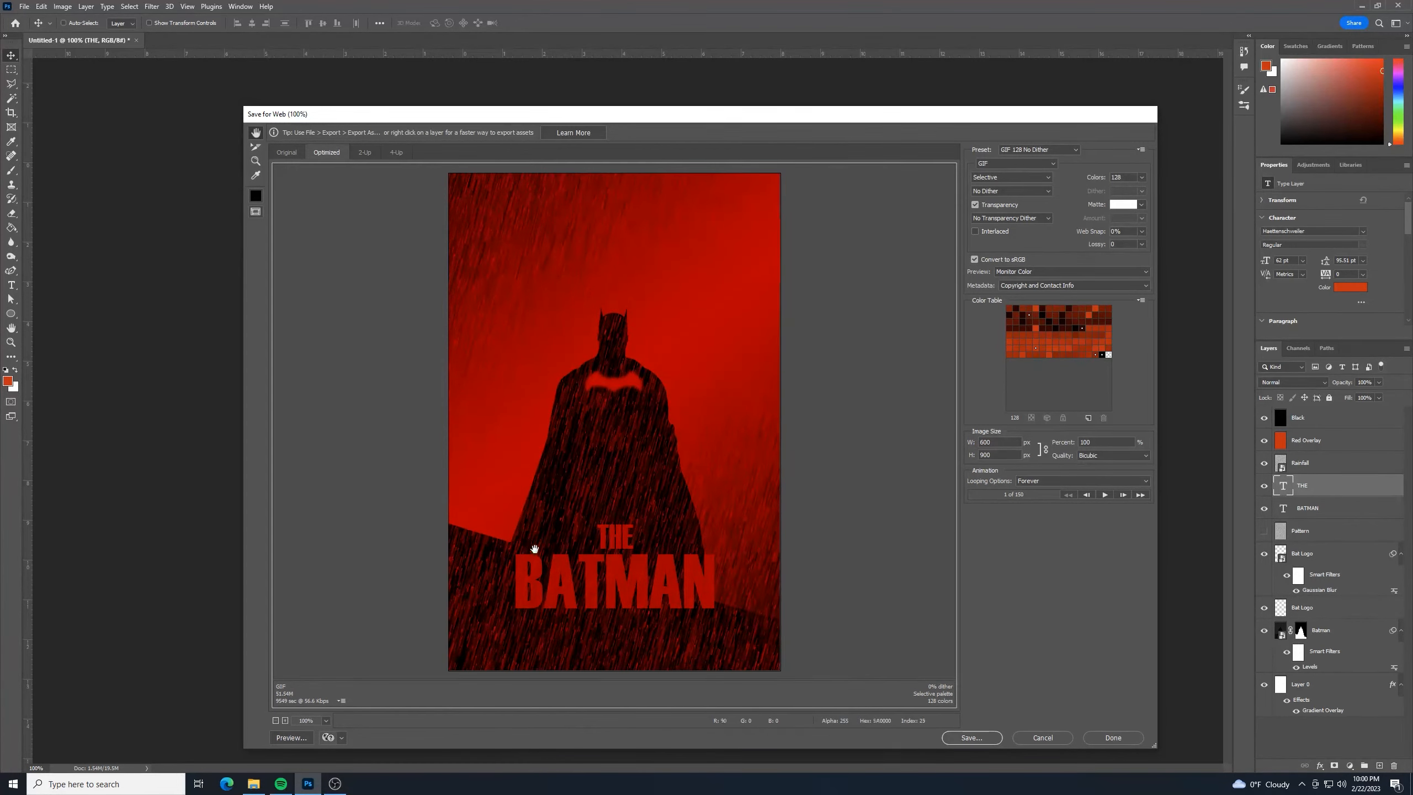
{"action": "left_click_drag", "start_coordinate": [695, 114], "coordinate": [683, 86]}
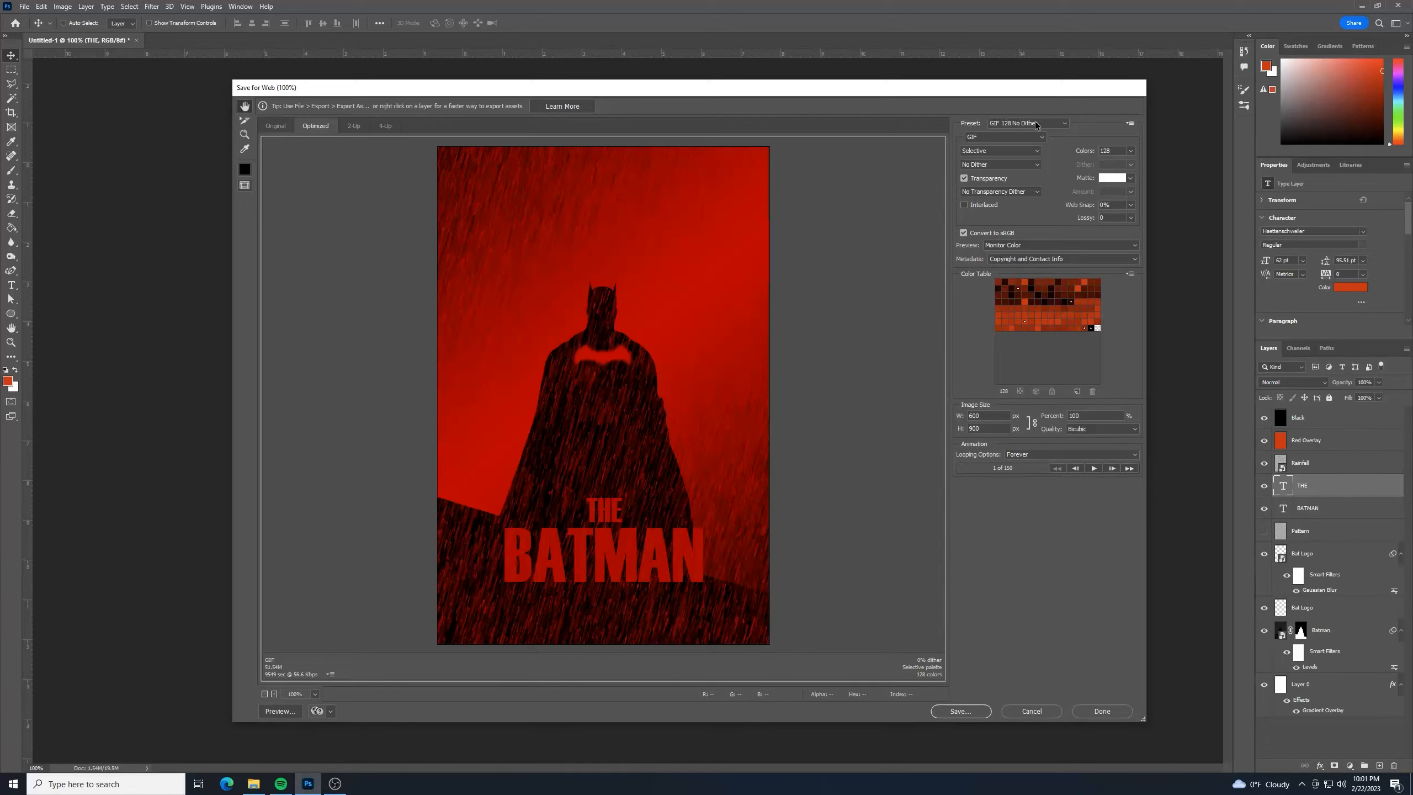
Reduce the GIF export to 16 colors and scale its image size to 45 percent.
{"action": "left_click", "coordinate": [1130, 152]}
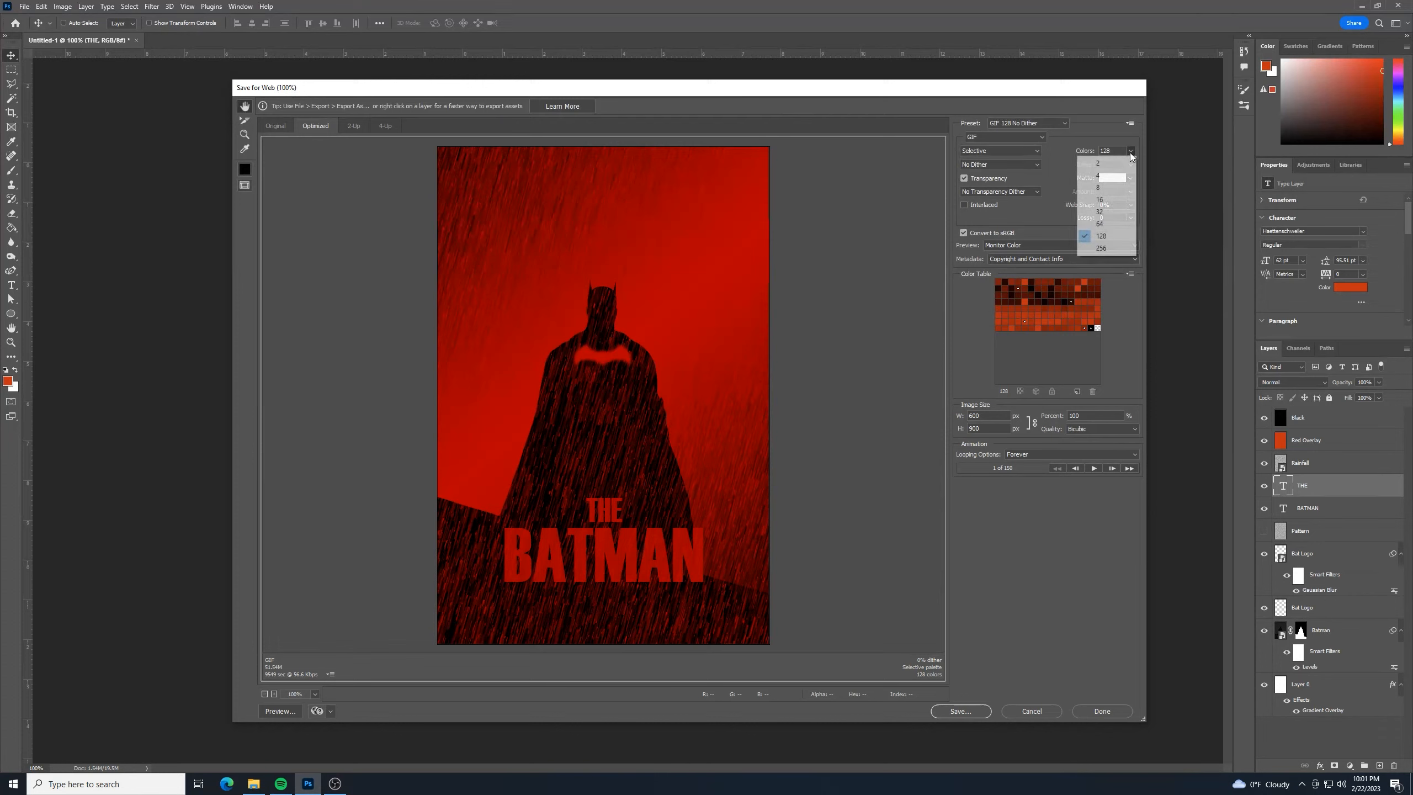
{"action": "left_click", "coordinate": [1094, 201]}
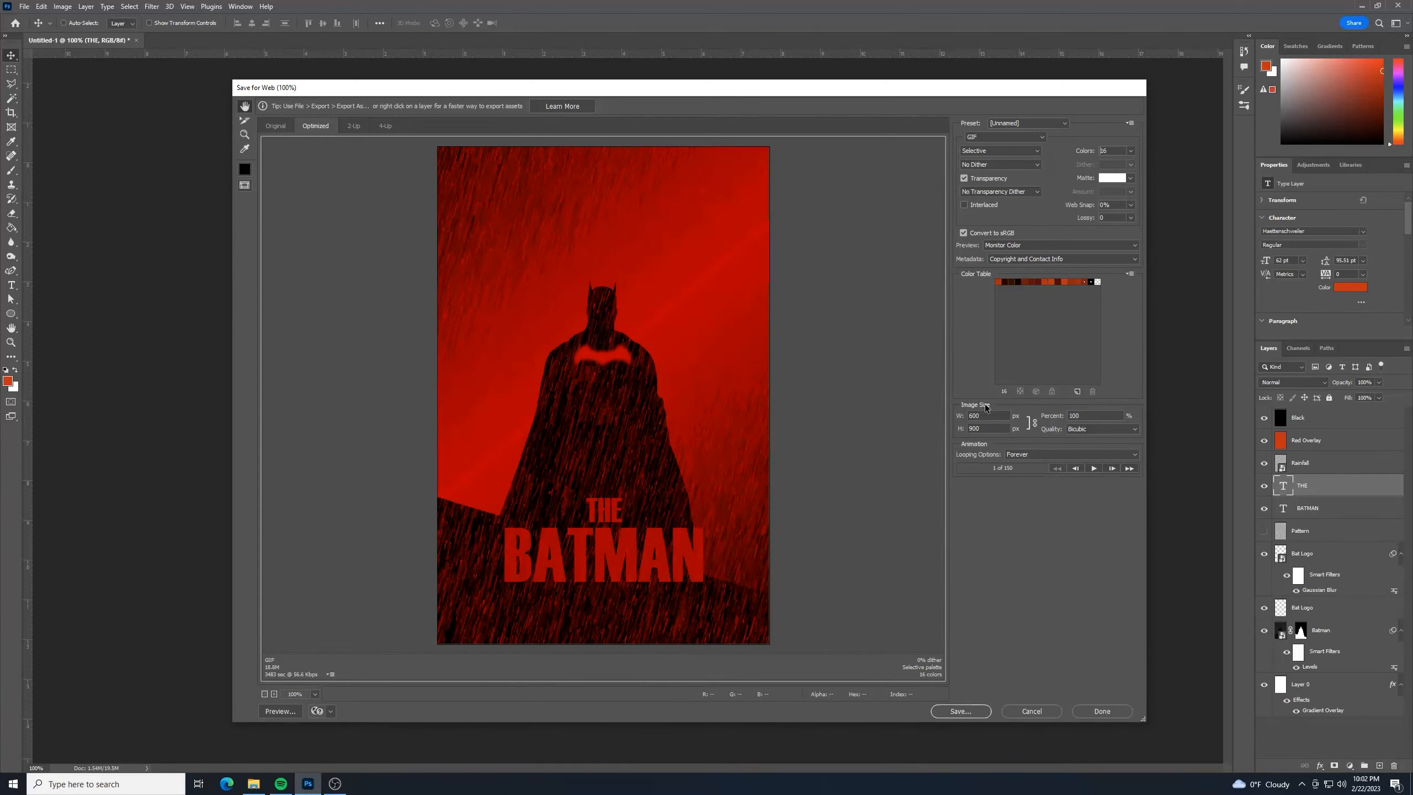
{"action": "double_click", "coordinate": [1074, 417]}
{"action": "type", "text": "50"}
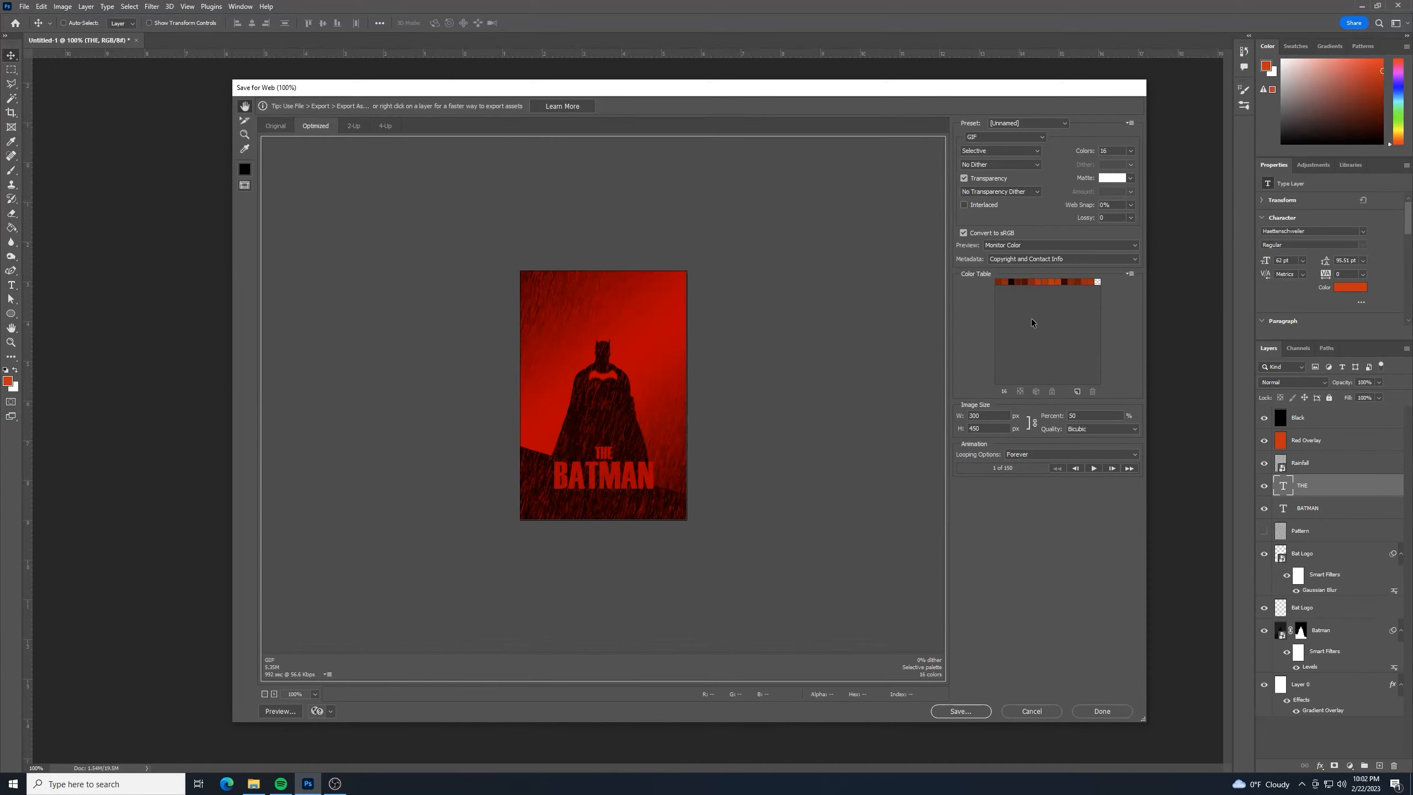
{"action": "left_click", "coordinate": [1089, 412]}
{"action": "type", "text": "45"}
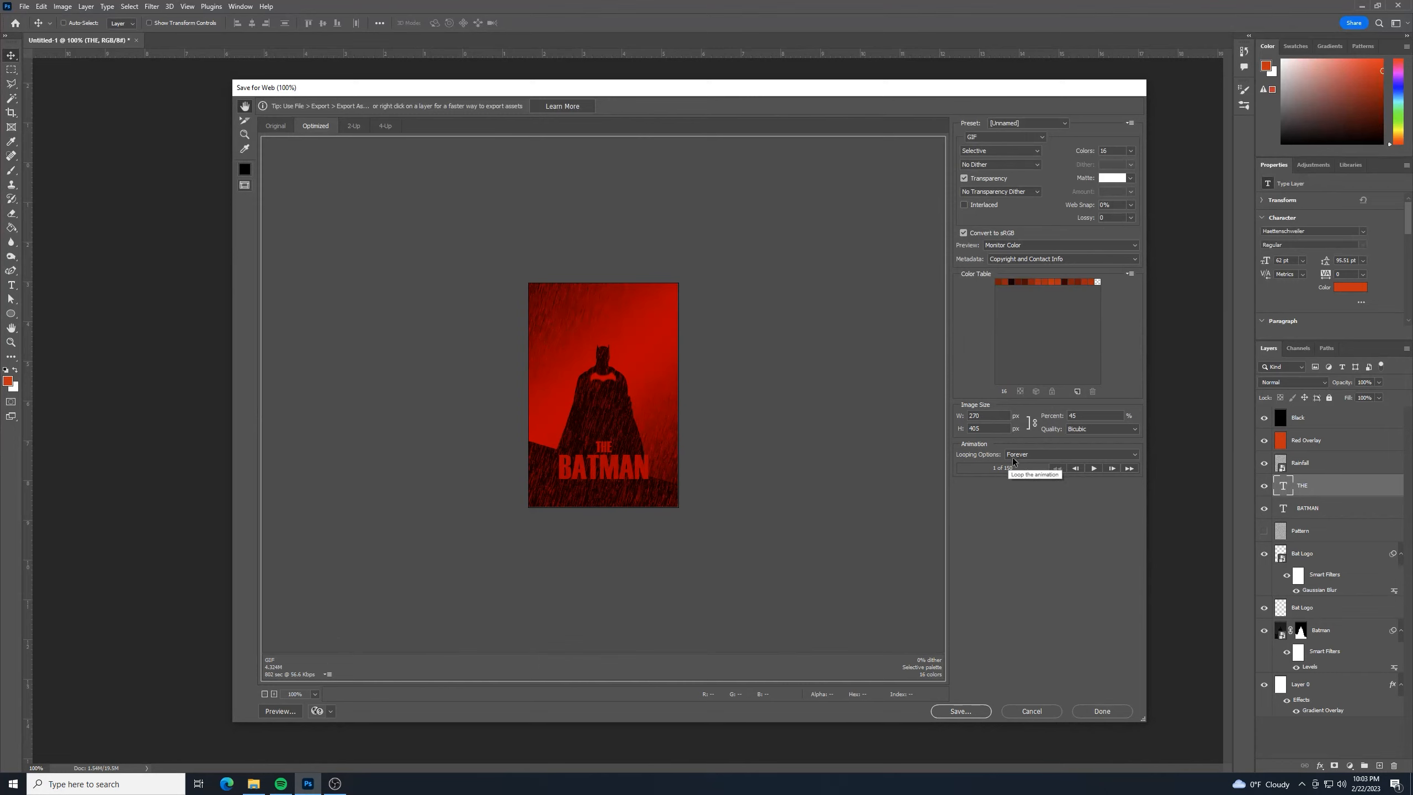
Save the optimized GIF to the Desktop under the name BATMAN POSTER.
{"action": "left_click", "coordinate": [966, 713]}
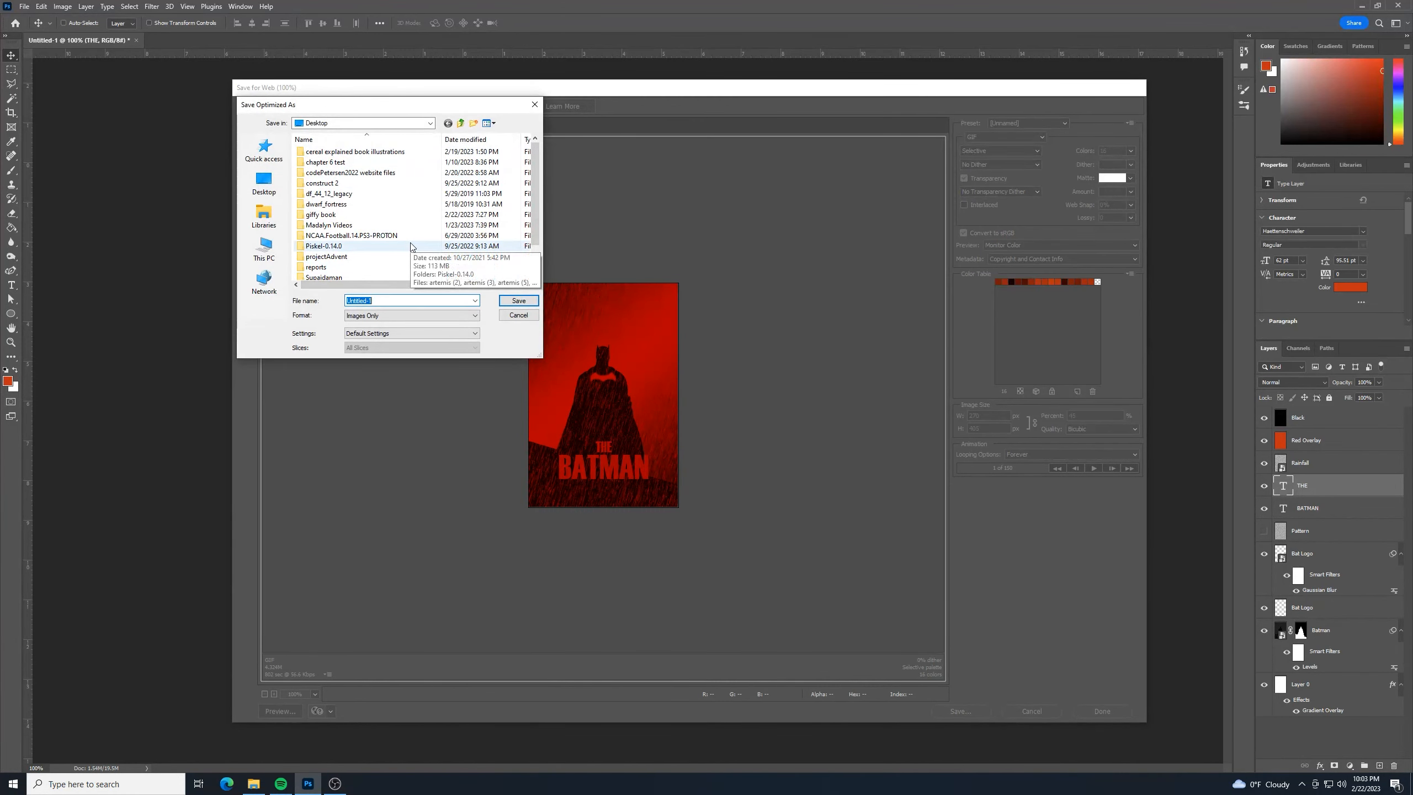
{"action": "type", "text": "BATMAN POSTER"}
{"action": "left_click", "coordinate": [518, 301]}
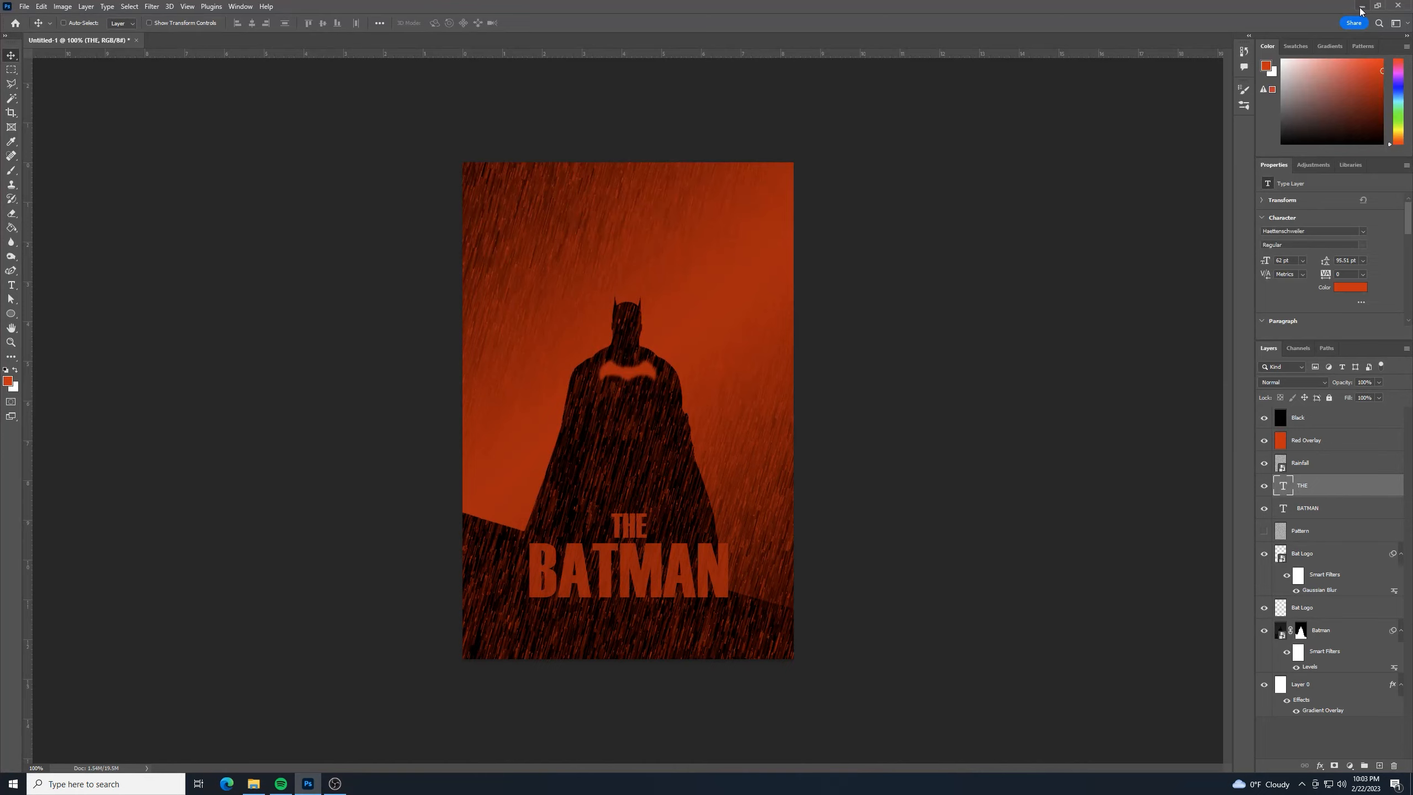
Switch to the desktop, move the images folder window out of the way and open the exported Batman poster GIF.
{"action": "left_click", "coordinate": [1361, 11]}
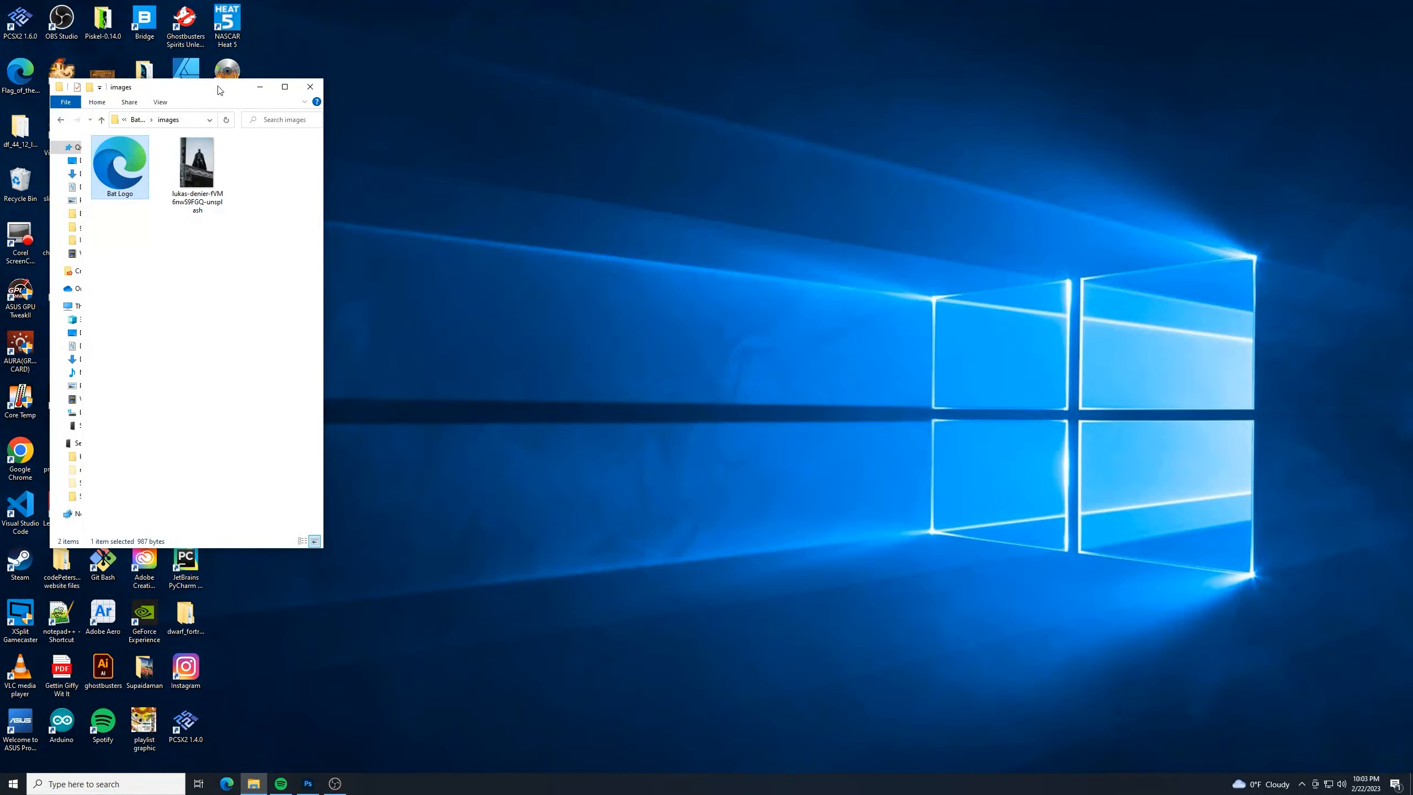
{"action": "left_click_drag", "start_coordinate": [220, 89], "coordinate": [1026, 102]}
{"action": "double_click", "coordinate": [242, 455]}
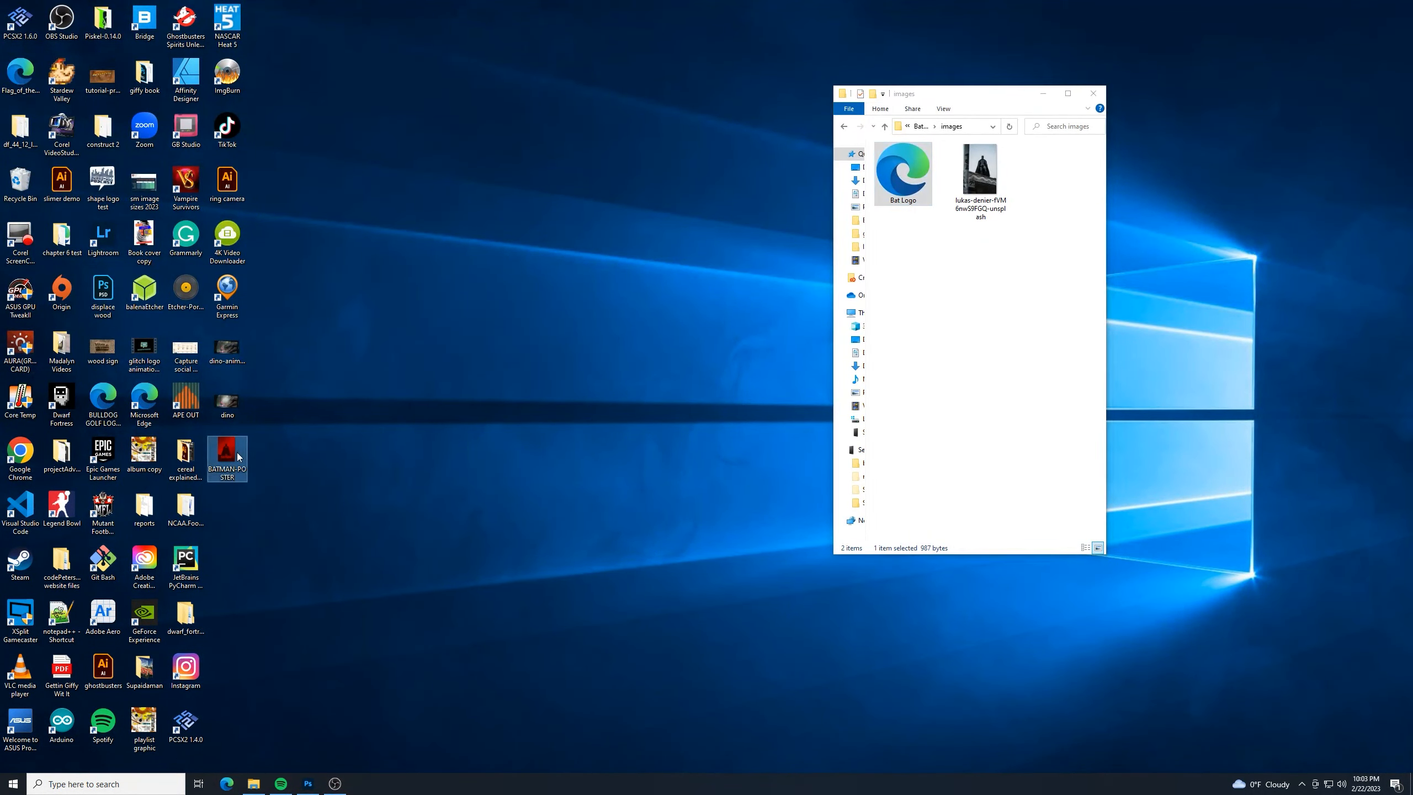